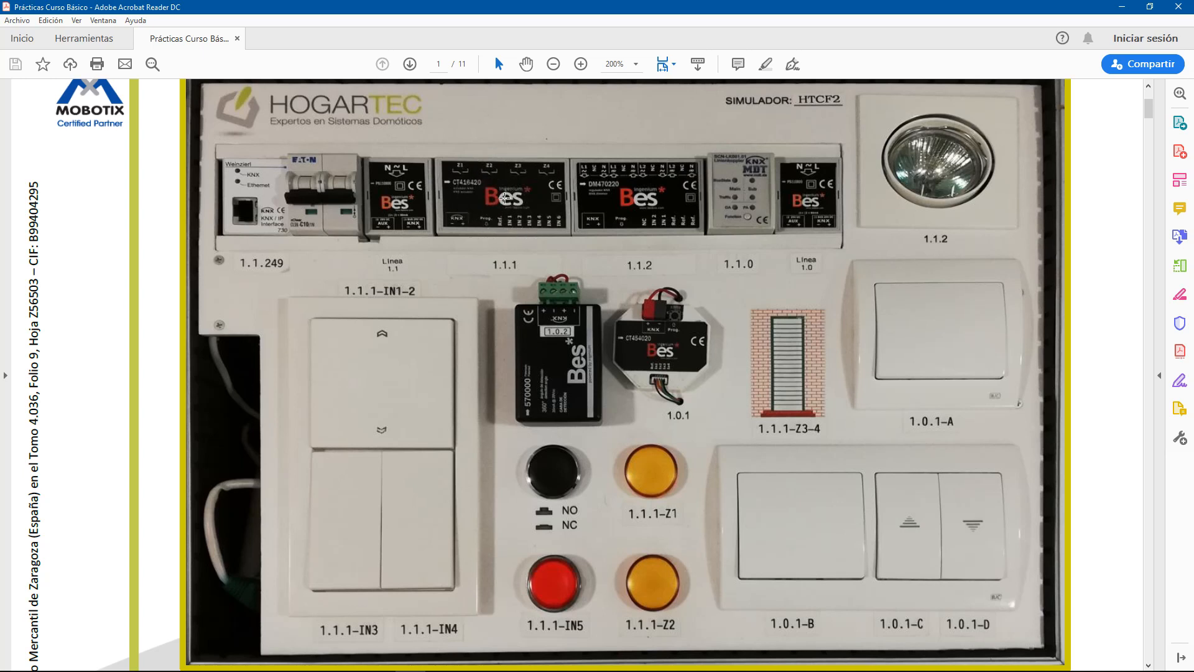
Examine the labelled devices in the simulator panel's photo and the wiring diagram on the Práctica 0 slide.
{"action": "left_click", "coordinate": [514, 270]}
{"action": "left_click", "coordinate": [381, 430]}
{"action": "key", "text": "ctrl"}
{"action": "key", "text": "ctrl"}
{"action": "key", "text": "ctrl"}
{"action": "key", "text": "ctrl"}
{"action": "key", "text": "ctrl"}
{"action": "key", "text": "ctrl"}
{"action": "key", "text": "ctrl"}
{"action": "key", "text": "ctrl"}
{"action": "key", "text": "ctrl"}
{"action": "key", "text": "ctrl"}
{"action": "left_click", "coordinate": [259, 184]}
{"action": "key", "text": "alt+Tab"}
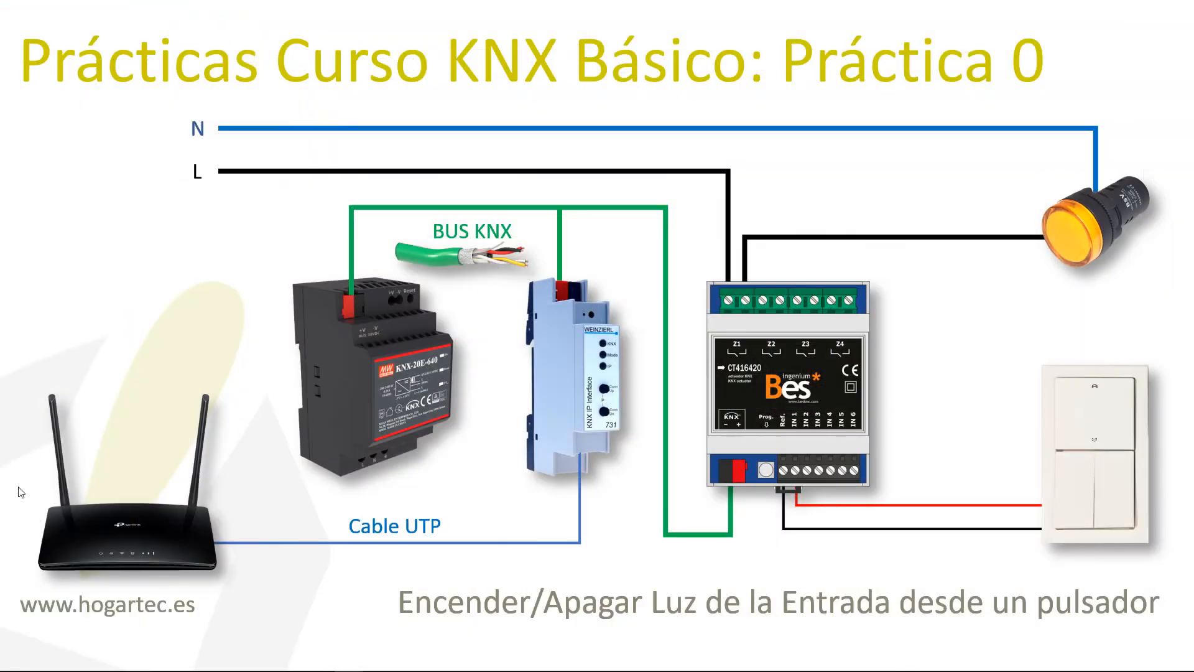
{"action": "left_click", "coordinate": [21, 492]}
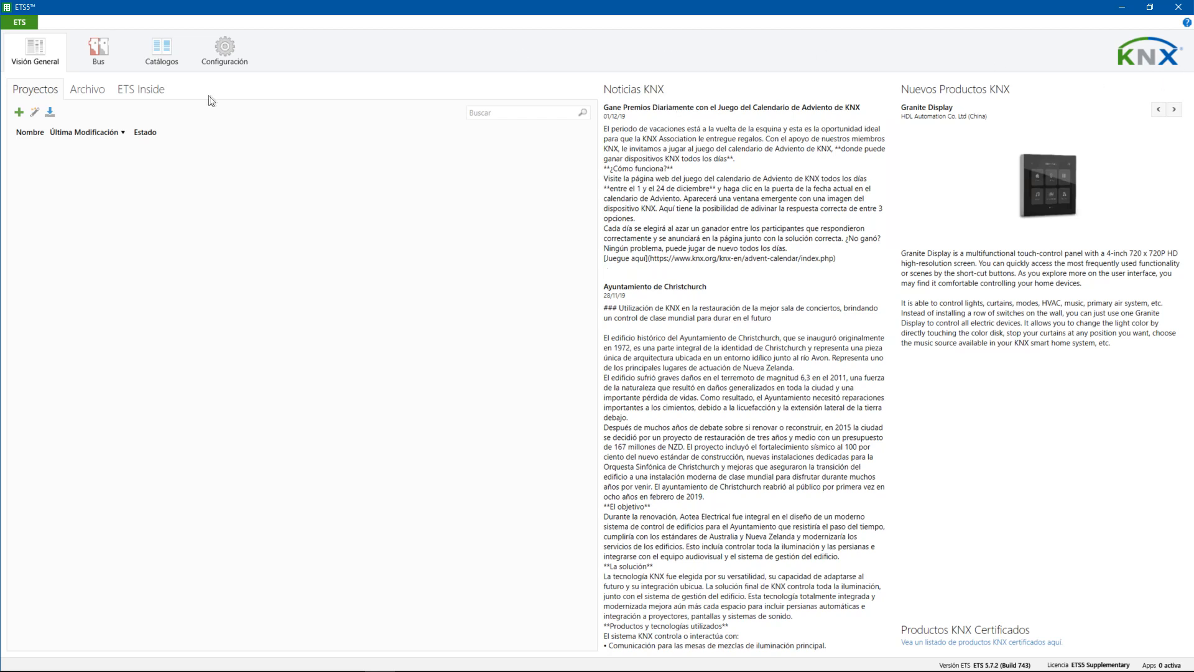
In ETS5, create a project named Práctica 0 with a TP backbone, TP line 1.1 and three-level group addresses.
{"action": "left_click", "coordinate": [19, 113]}
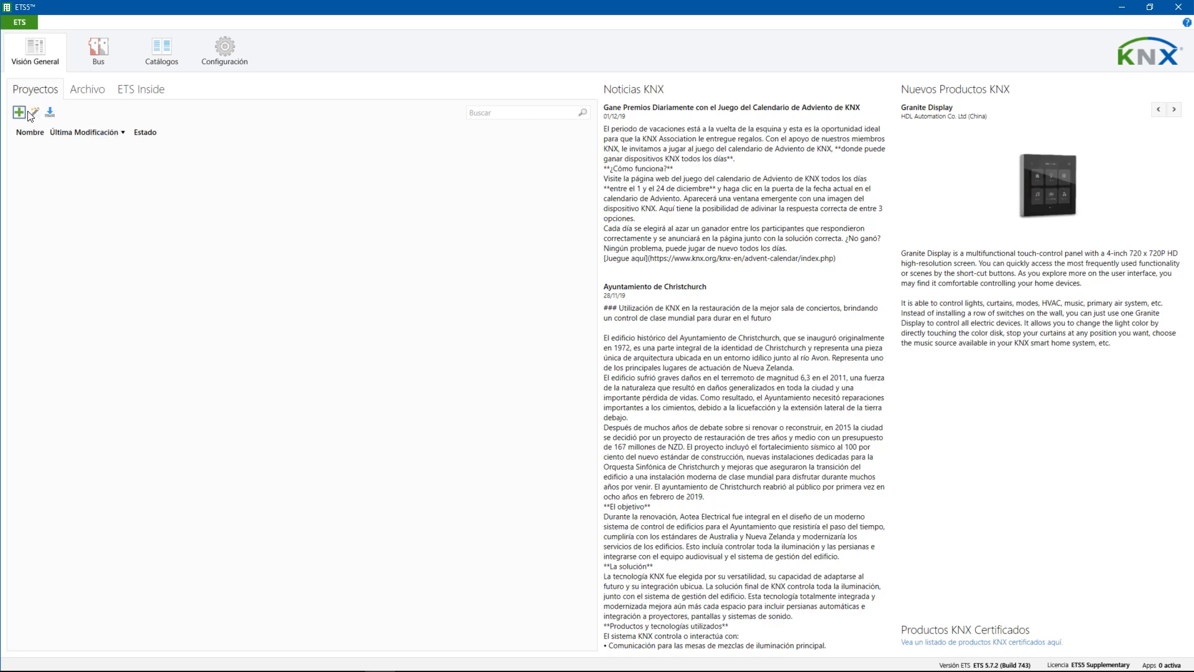
{"action": "left_click", "coordinate": [25, 116]}
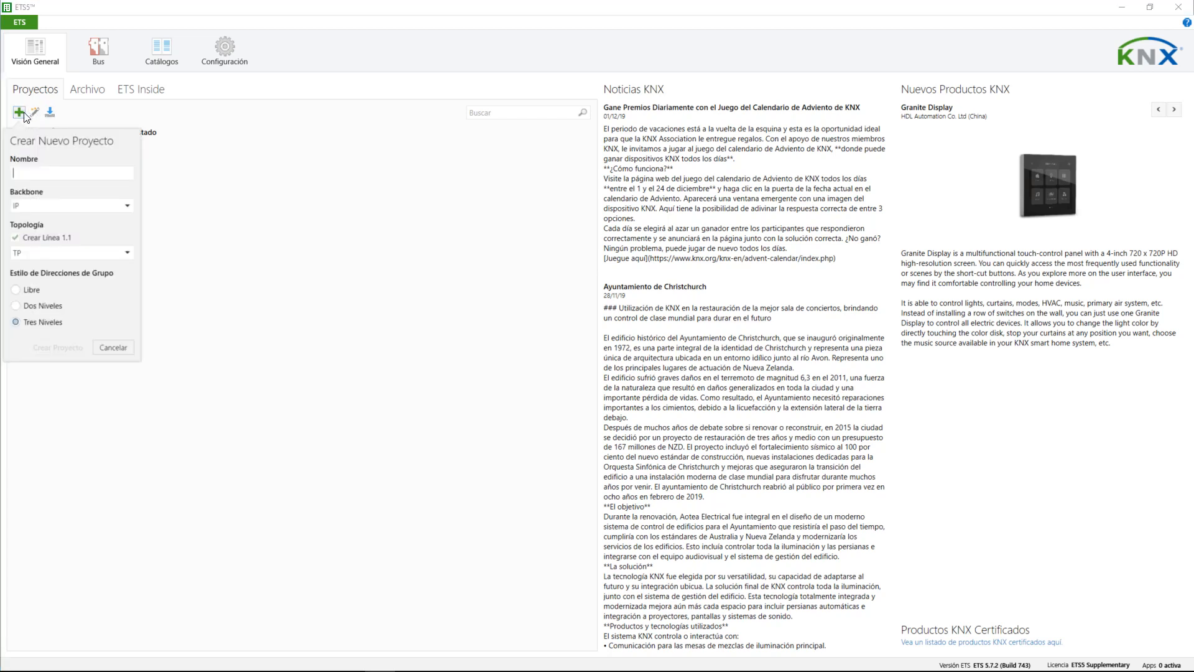
{"action": "type", "text": "Práctica 0"}
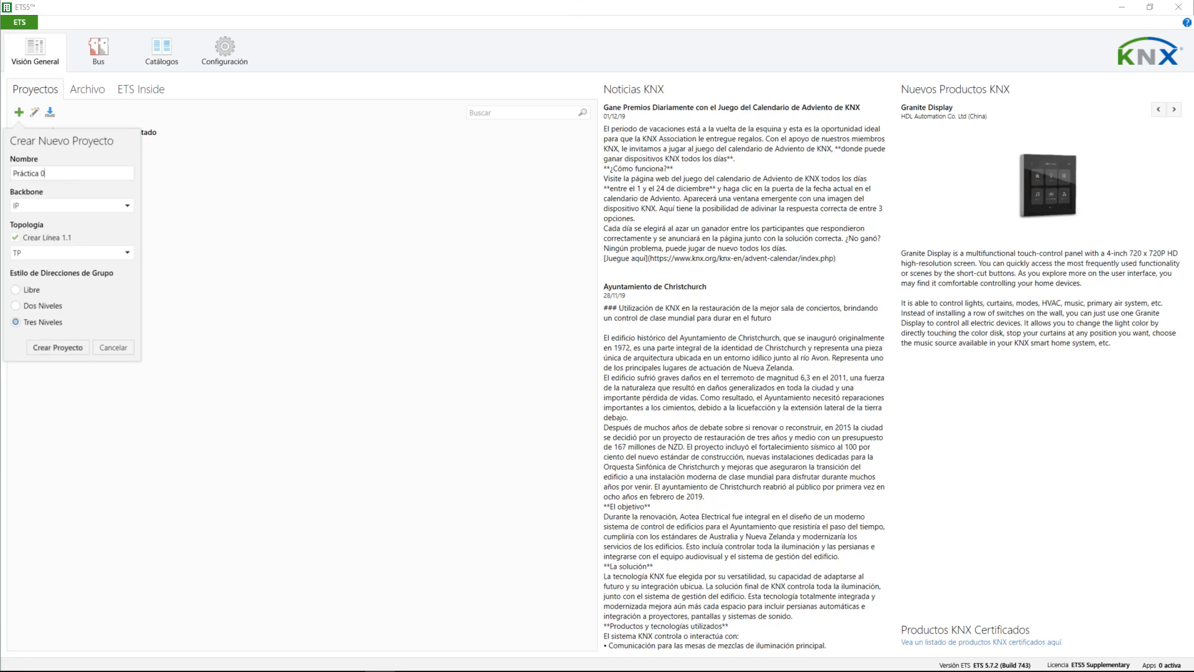
{"action": "left_click", "coordinate": [113, 209]}
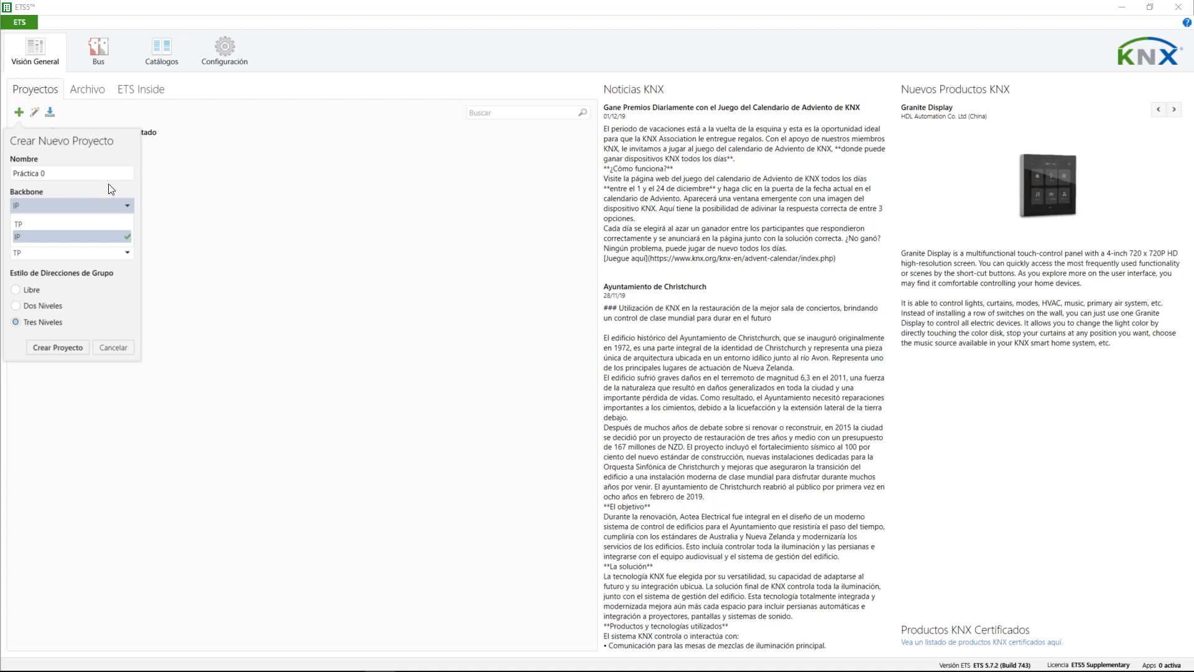
{"action": "left_click", "coordinate": [105, 190]}
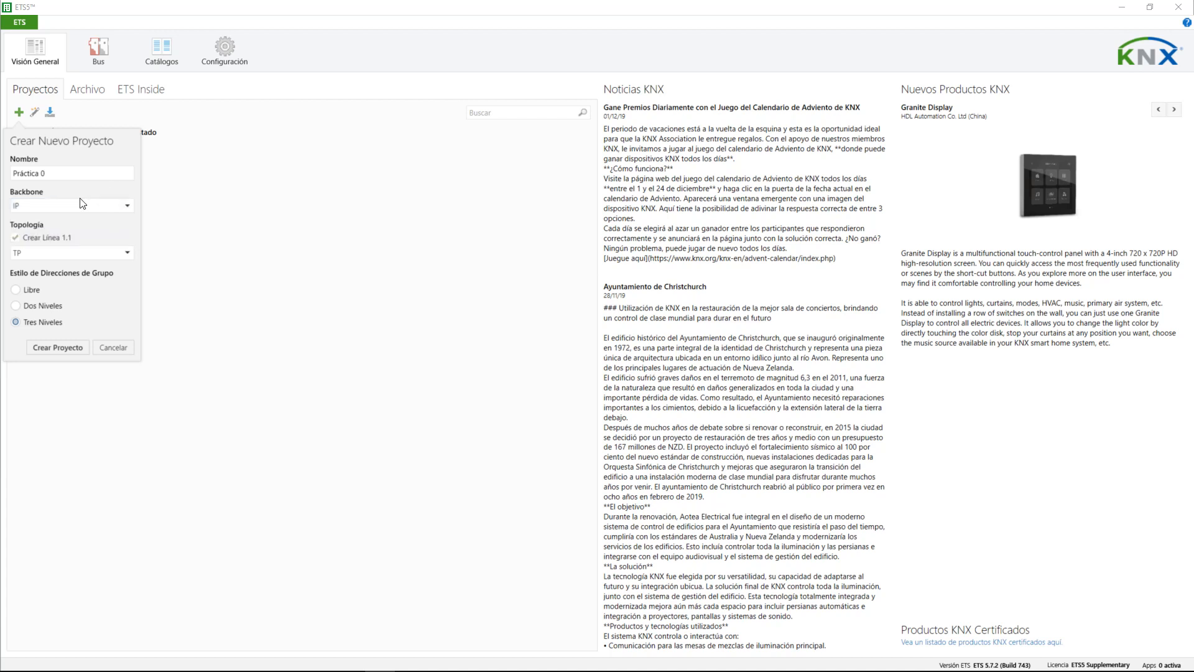
{"action": "left_click", "coordinate": [31, 207]}
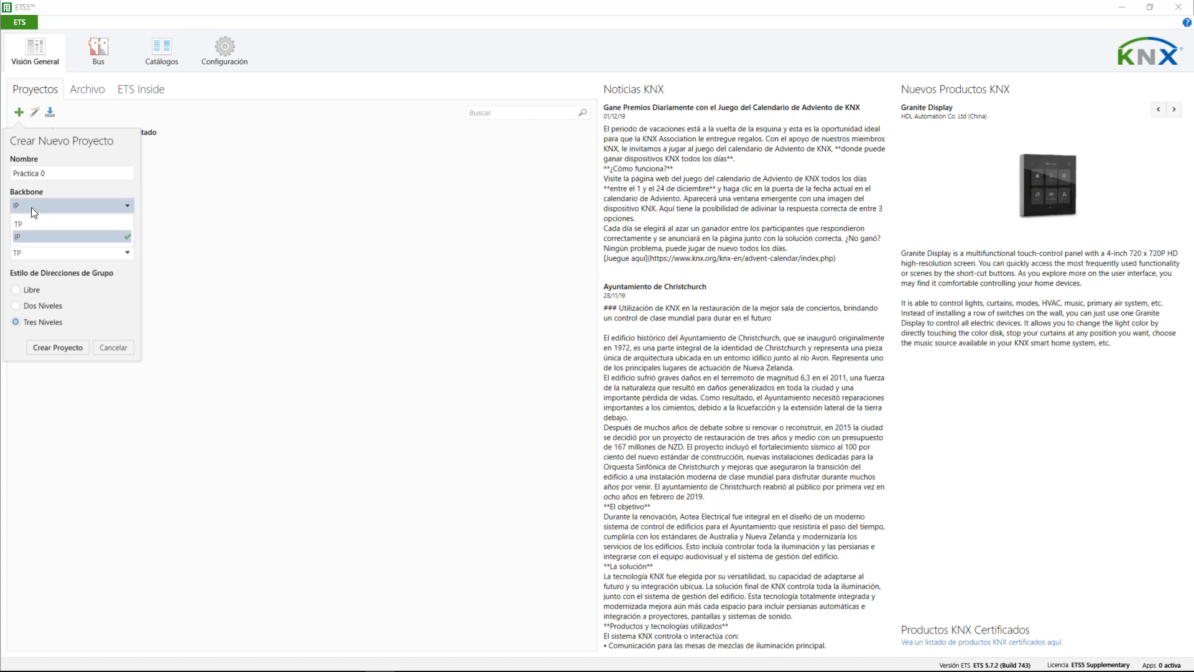
{"action": "left_click", "coordinate": [74, 240]}
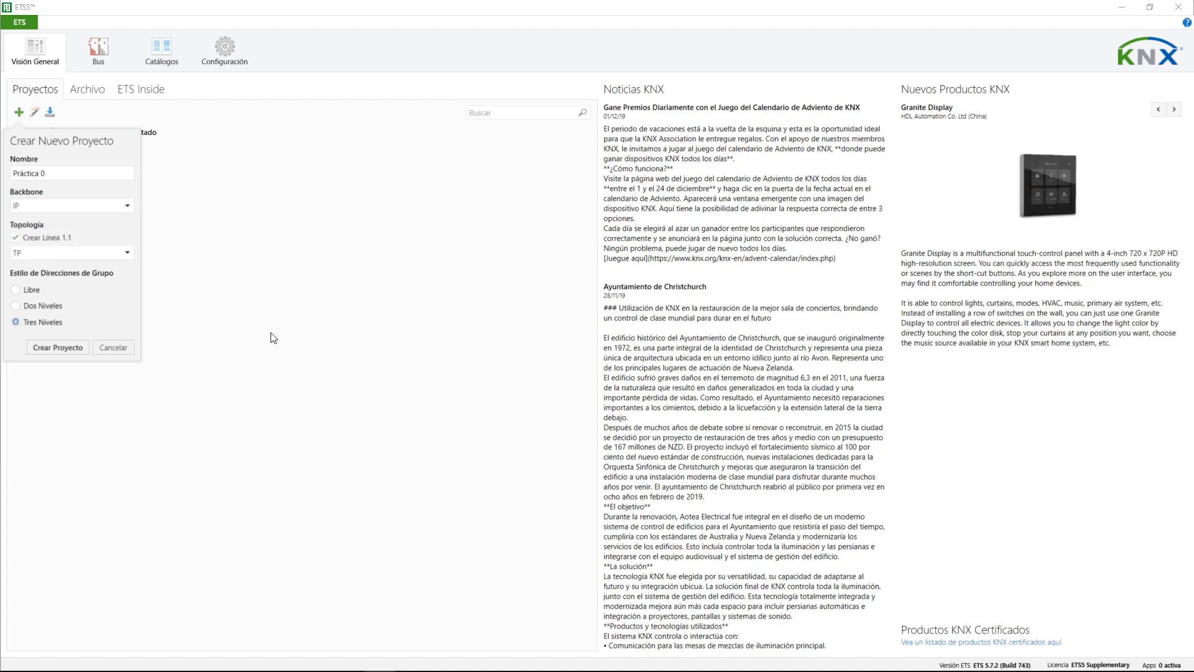
{"action": "key", "text": "alt+Tab"}
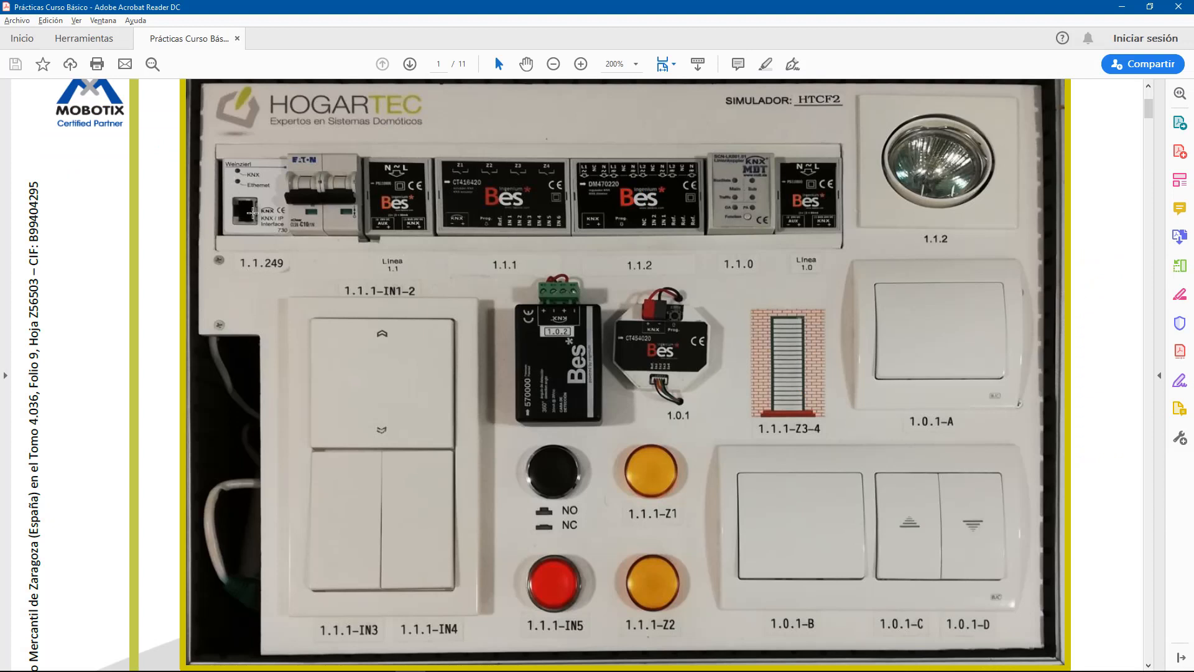
{"action": "key", "text": "alt+Tab"}
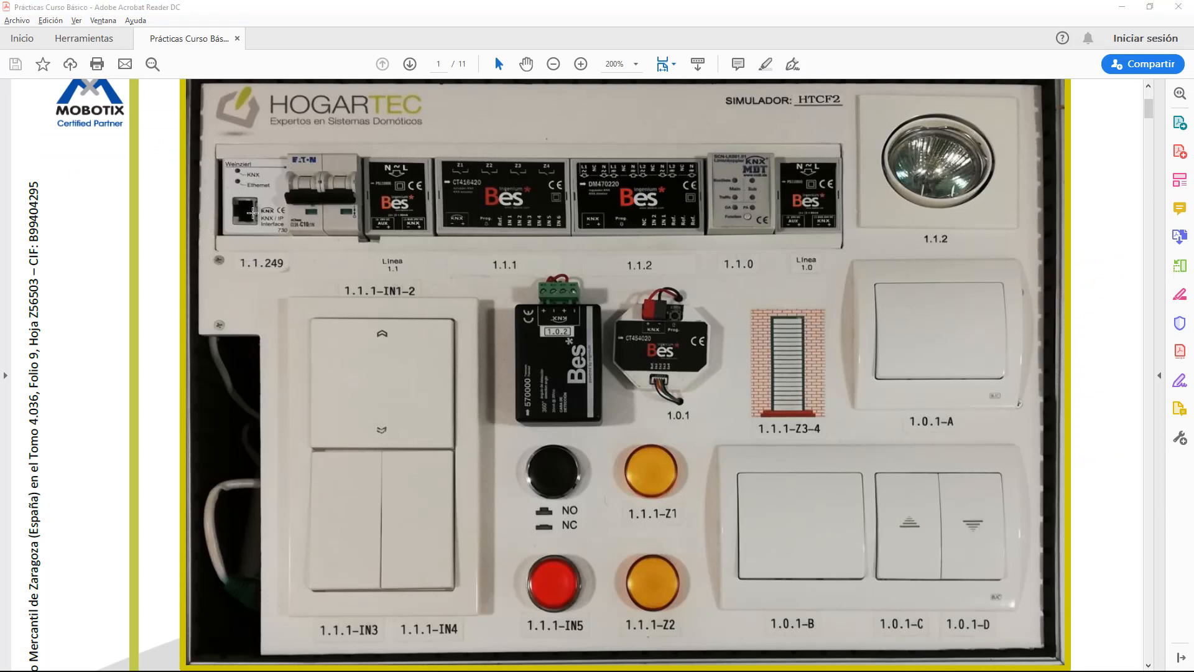
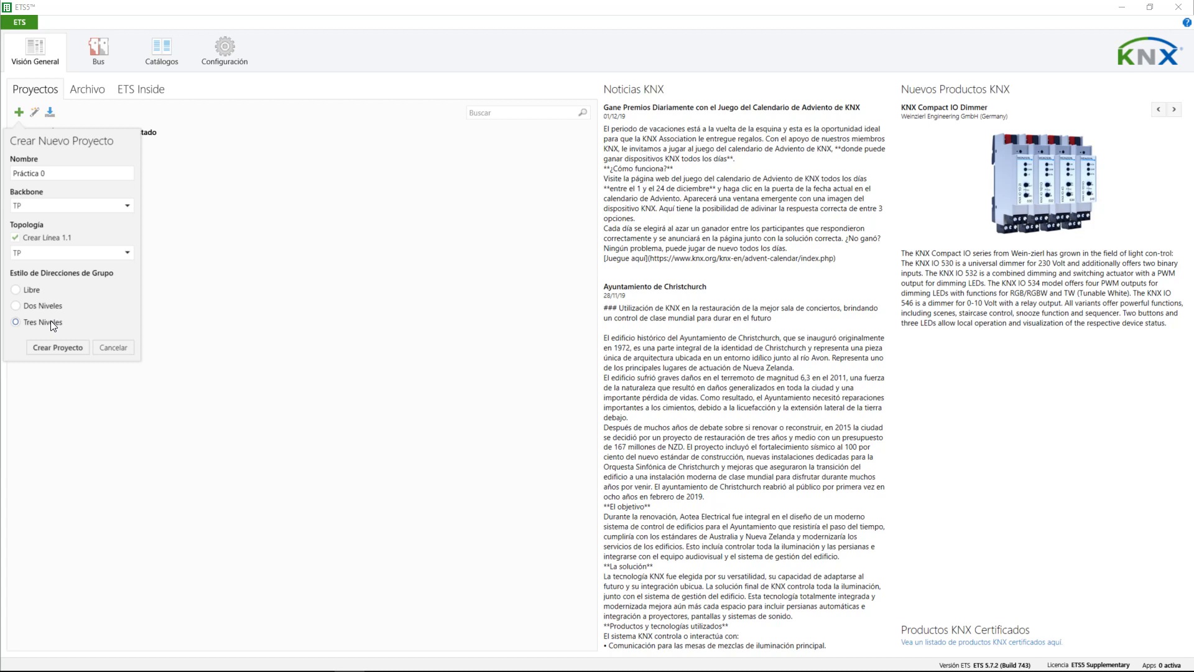
{"action": "left_click", "coordinate": [50, 321]}
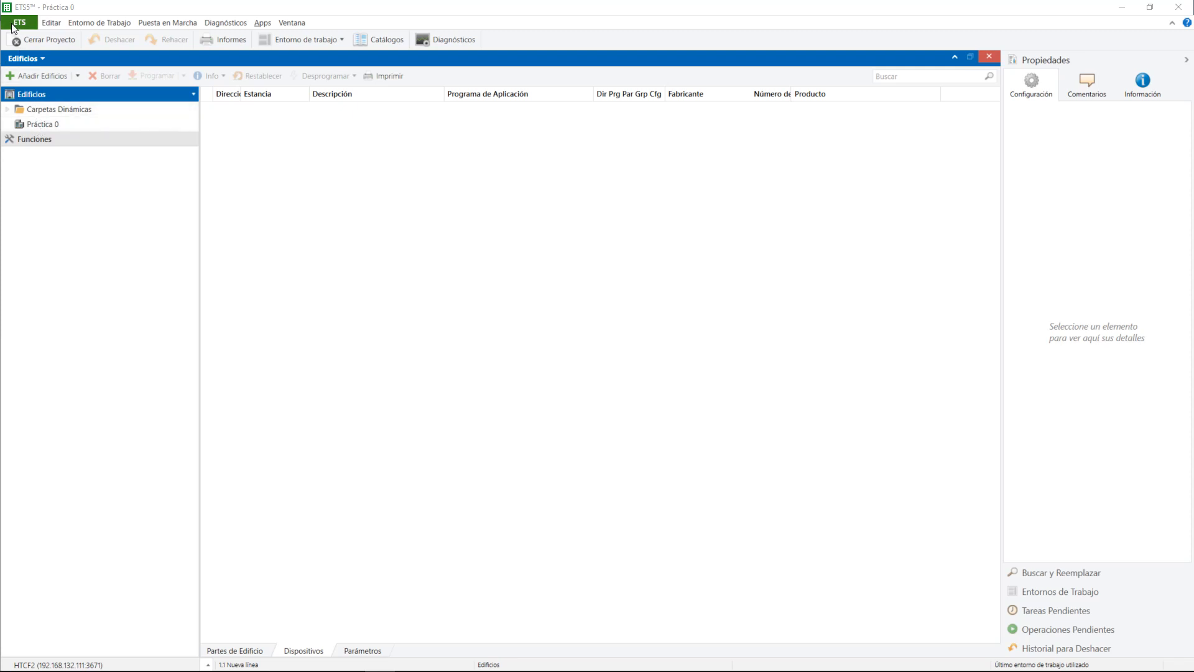
Return to the project overview and display the details of the Práctica 0 project.
{"action": "left_click", "coordinate": [31, 28]}
{"action": "left_click", "coordinate": [24, 28]}
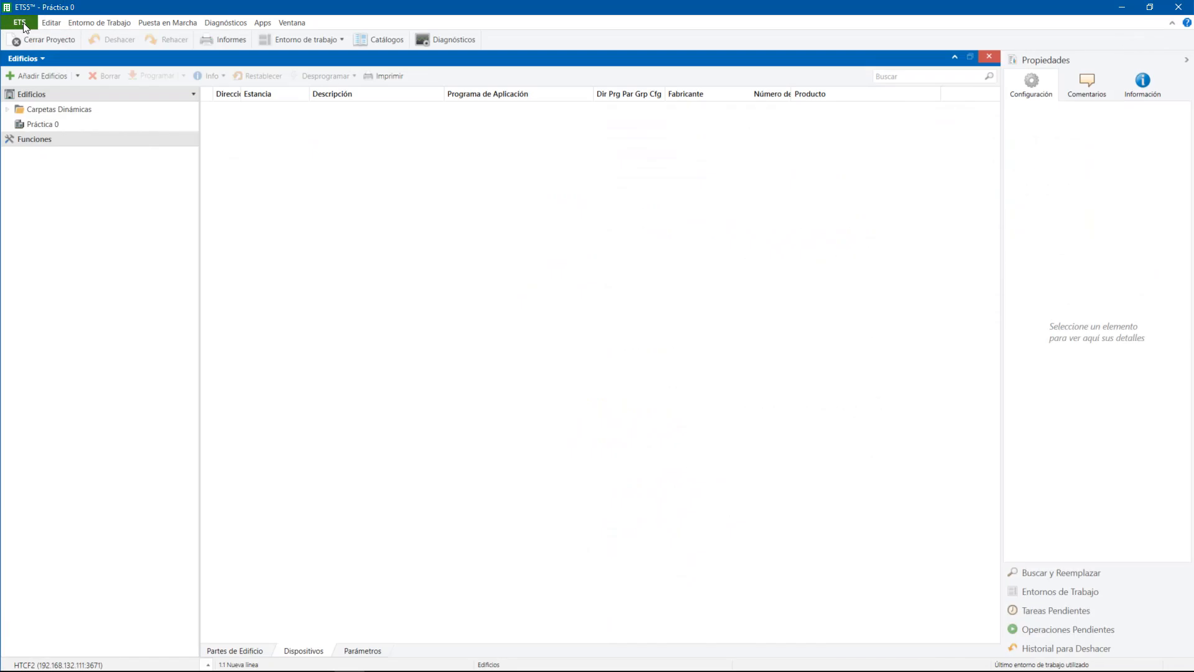
{"action": "left_click", "coordinate": [23, 27]}
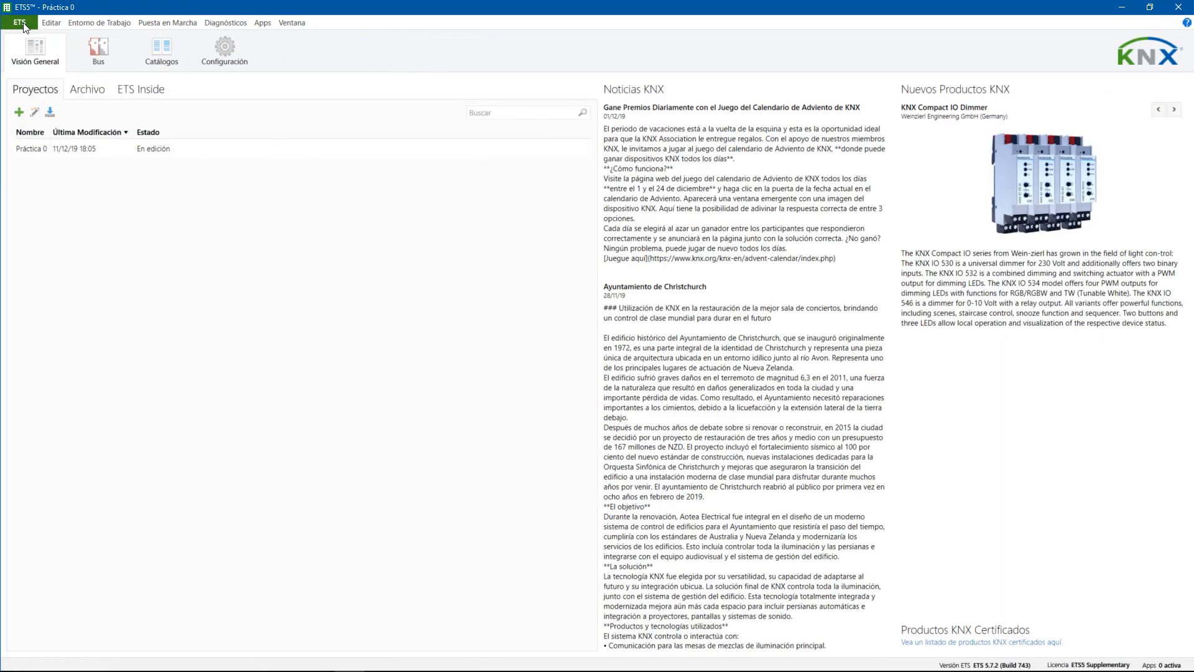
{"action": "left_click", "coordinate": [23, 27]}
{"action": "left_click", "coordinate": [25, 25]}
{"action": "left_click", "coordinate": [103, 149]}
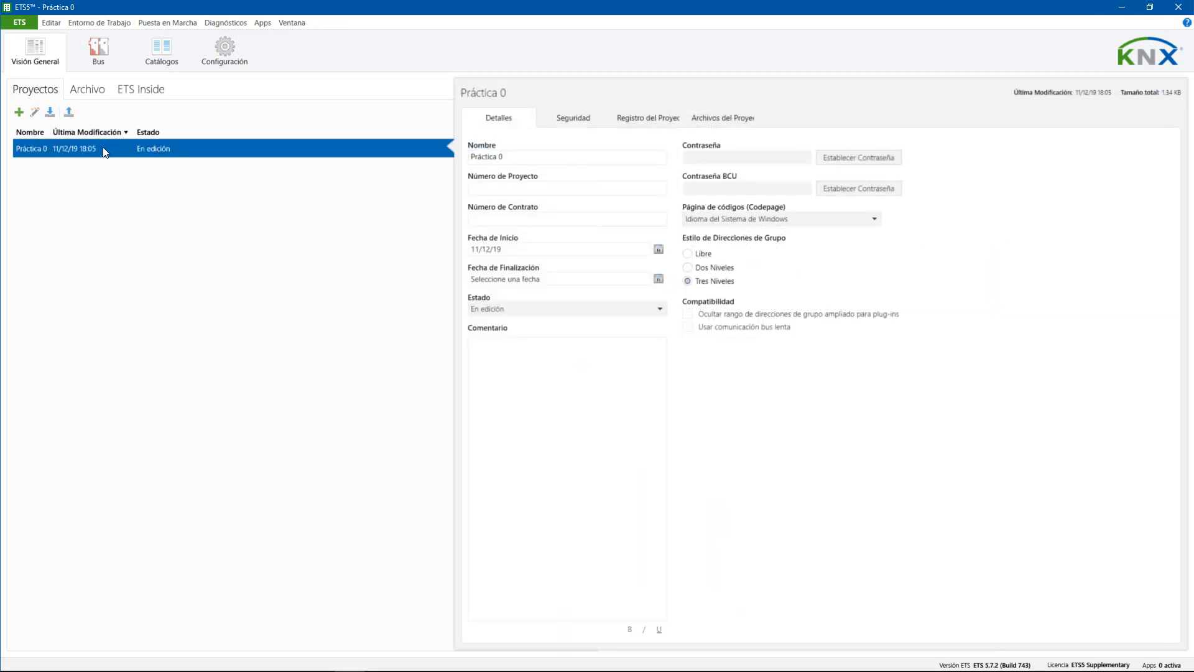
{"action": "left_click", "coordinate": [687, 327]}
Review the Práctica 0 project's detail fields, including its name and the available status options.
{"action": "left_click", "coordinate": [97, 152]}
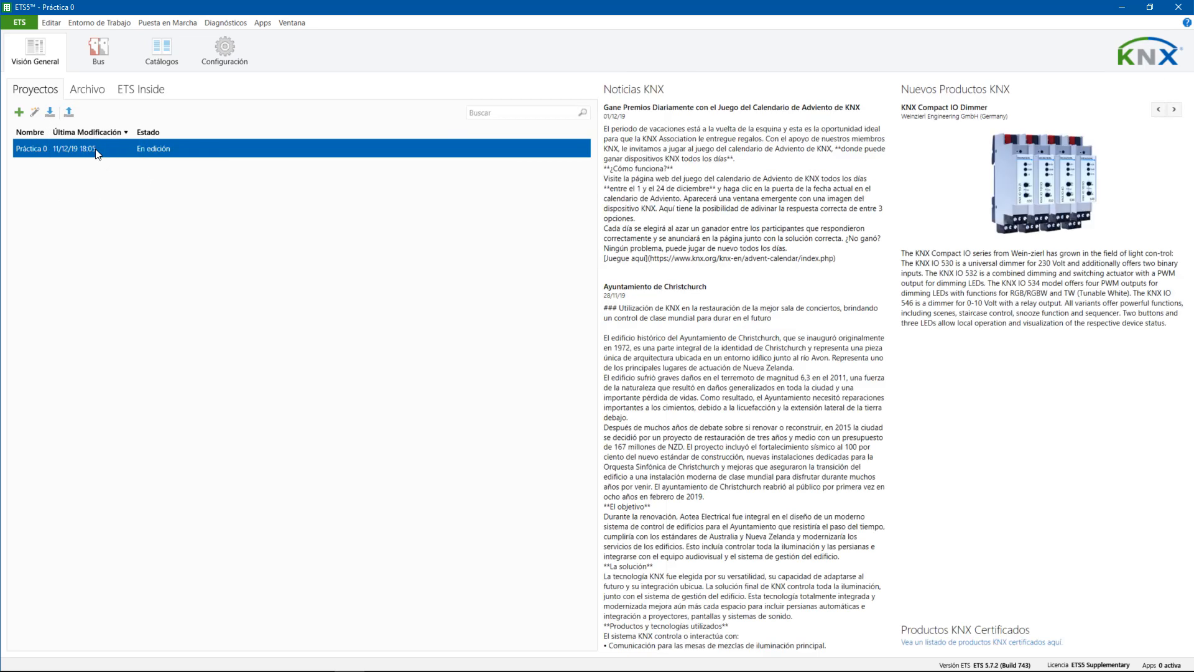
{"action": "left_click", "coordinate": [97, 153]}
{"action": "left_click", "coordinate": [96, 153]}
{"action": "left_click", "coordinate": [97, 153]}
{"action": "left_click", "coordinate": [96, 153]}
{"action": "left_click", "coordinate": [97, 152]}
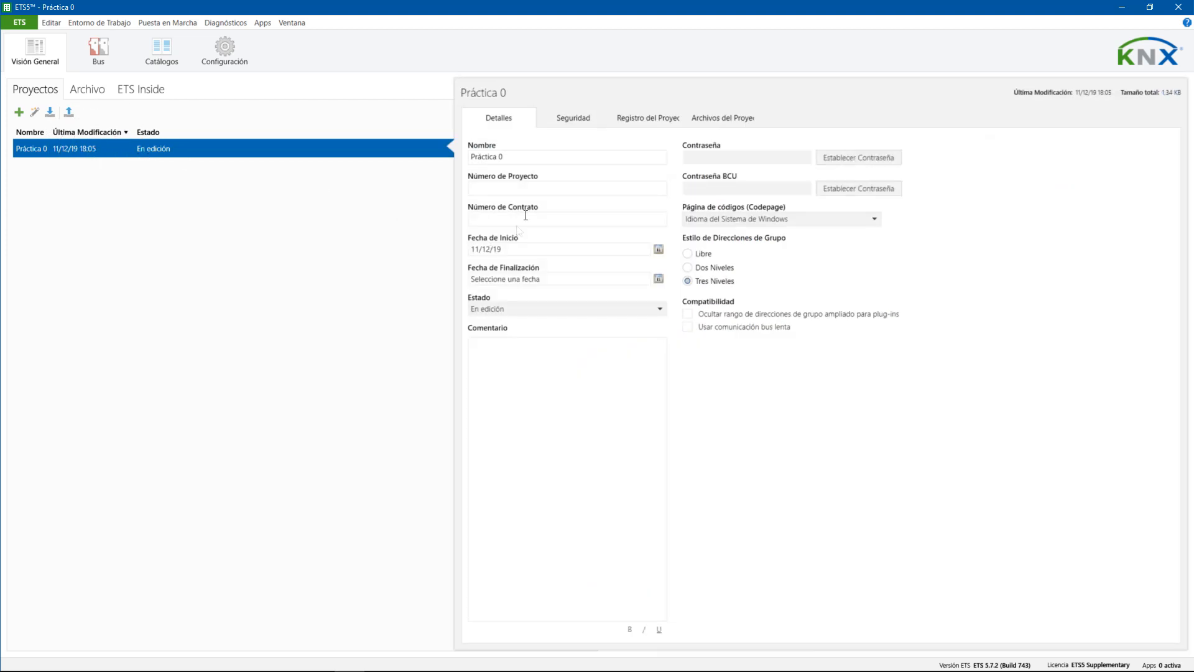
{"action": "left_click", "coordinate": [518, 159]}
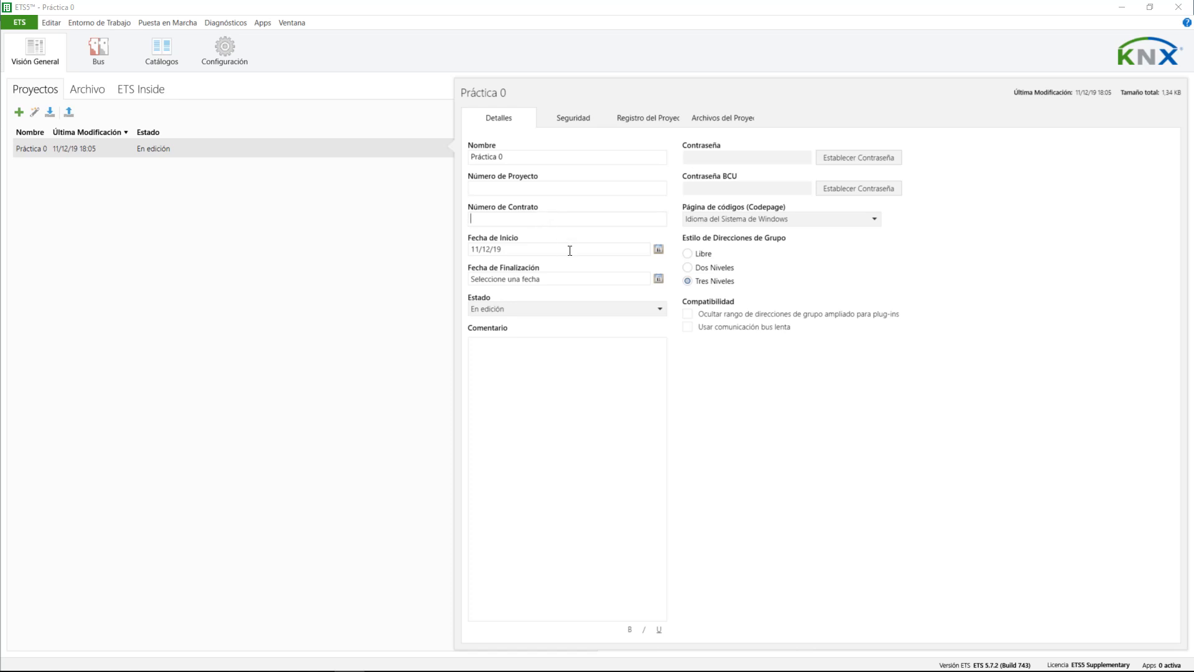
{"action": "left_click", "coordinate": [568, 311]}
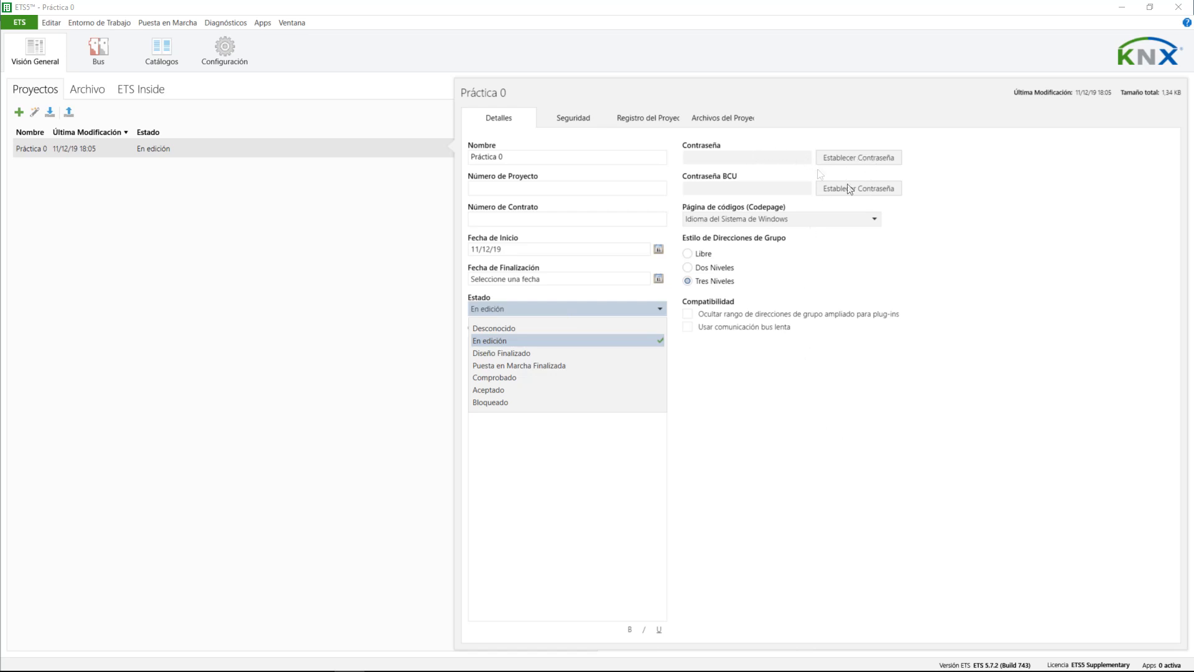
{"action": "left_click", "coordinate": [841, 417]}
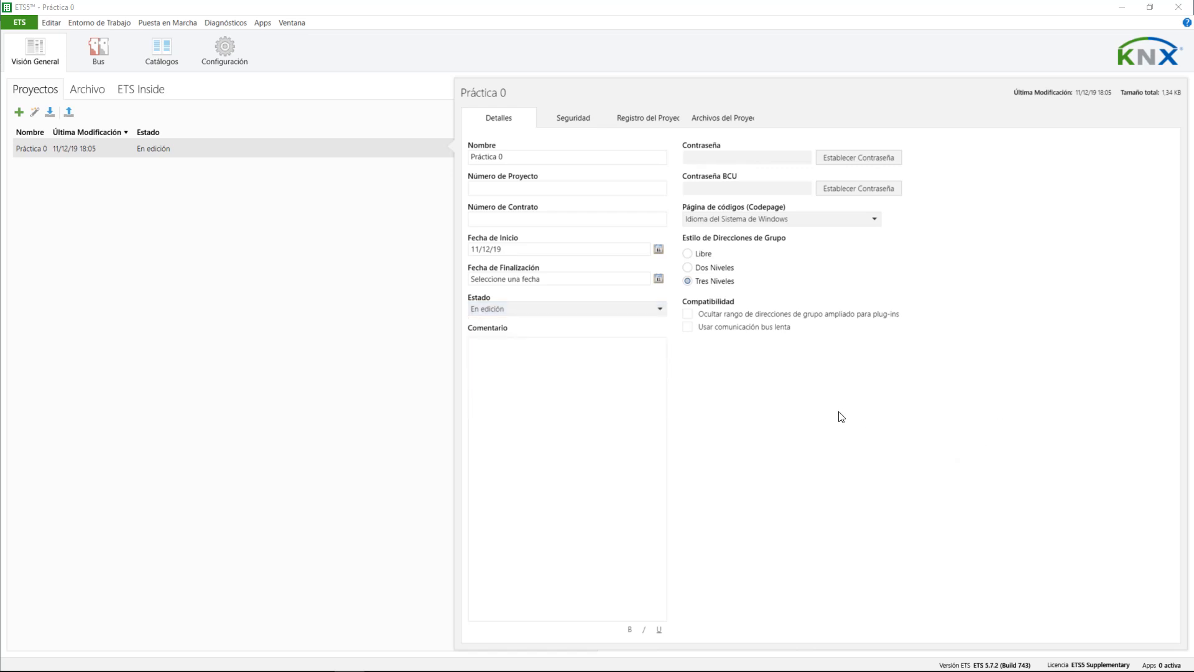
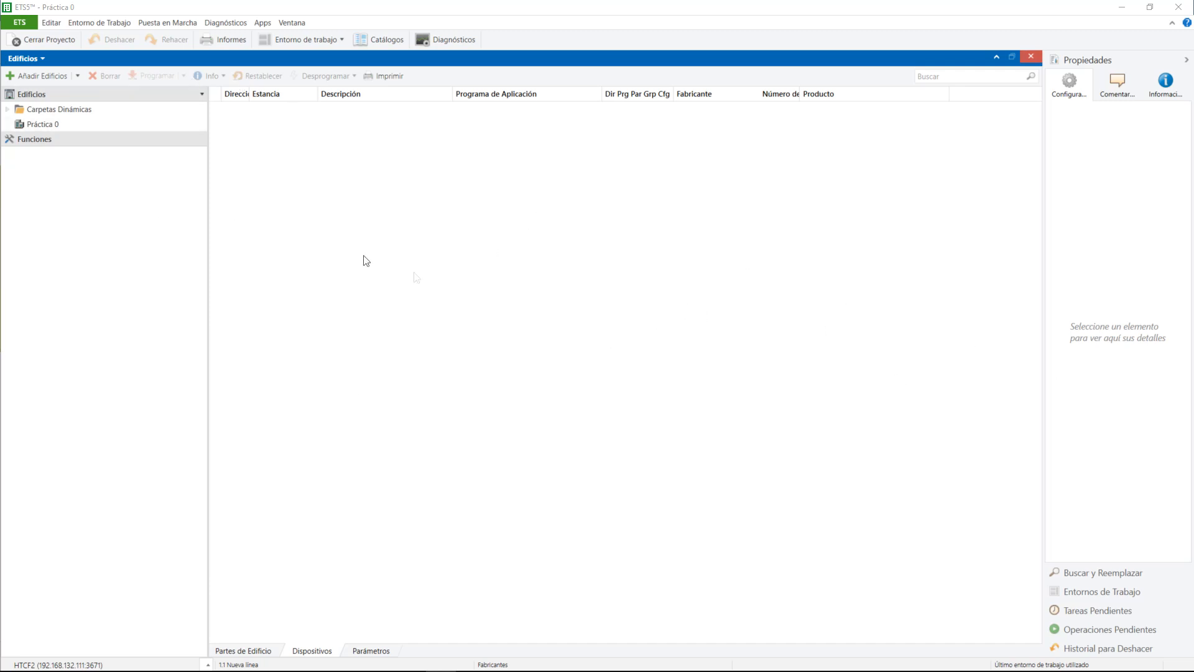
Examine the Práctica 0 building's properties and the search, workspaces, pending tasks, pending operations and undo history views.
{"action": "key", "text": "ctrl"}
{"action": "key", "text": "ctrl"}
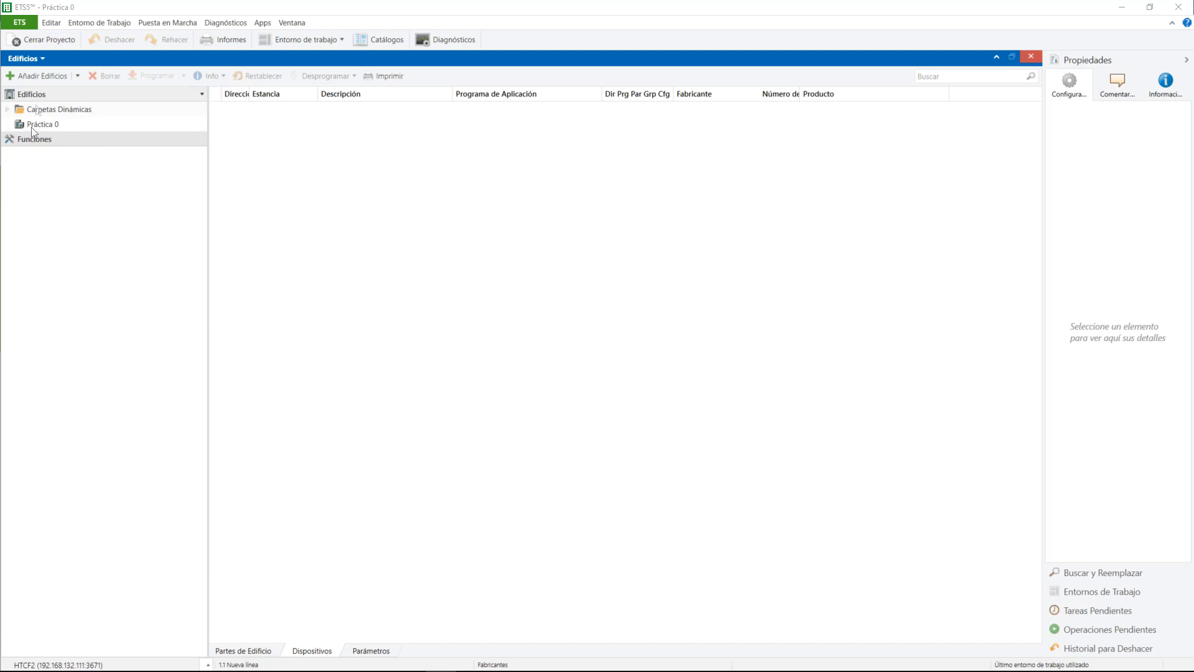
{"action": "left_click", "coordinate": [426, 267]}
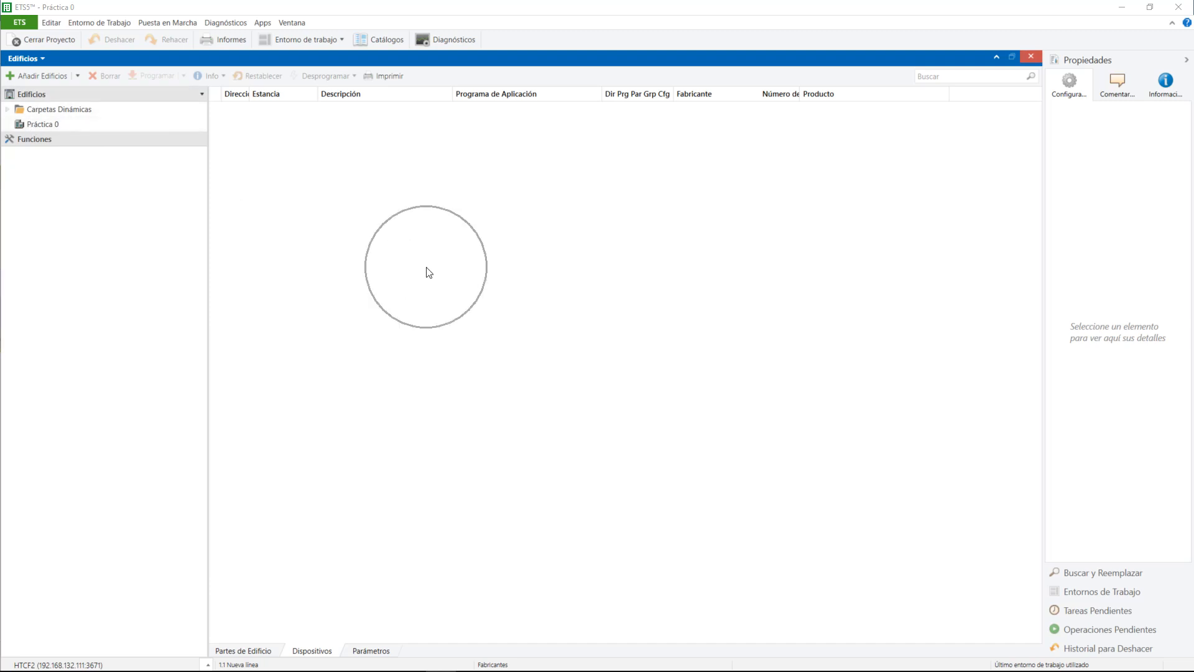
{"action": "left_click", "coordinate": [34, 123]}
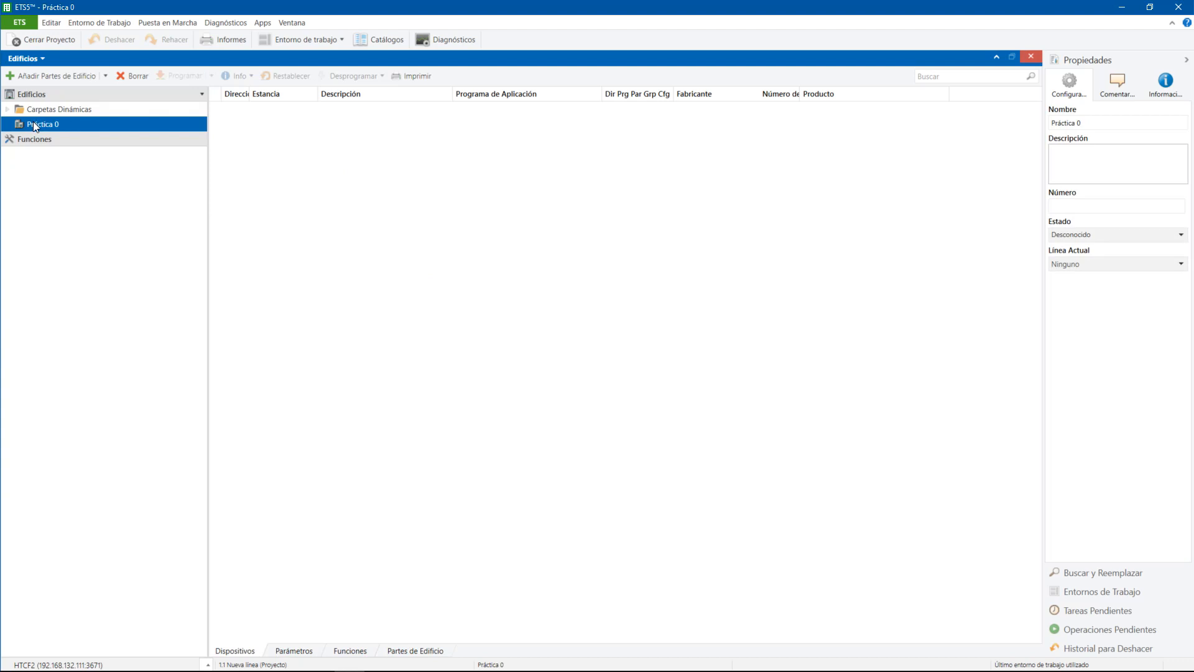
{"action": "left_click", "coordinate": [1093, 401]}
{"action": "left_click", "coordinate": [1088, 575]}
{"action": "left_click", "coordinate": [1086, 589]}
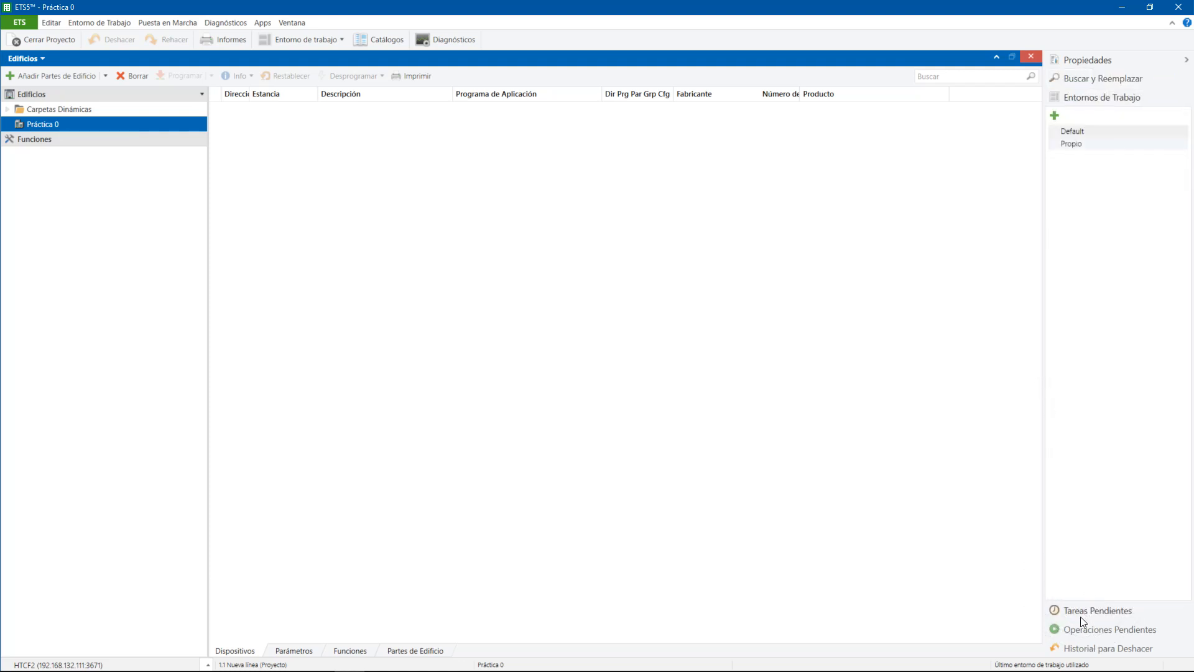
{"action": "left_click", "coordinate": [1083, 612]}
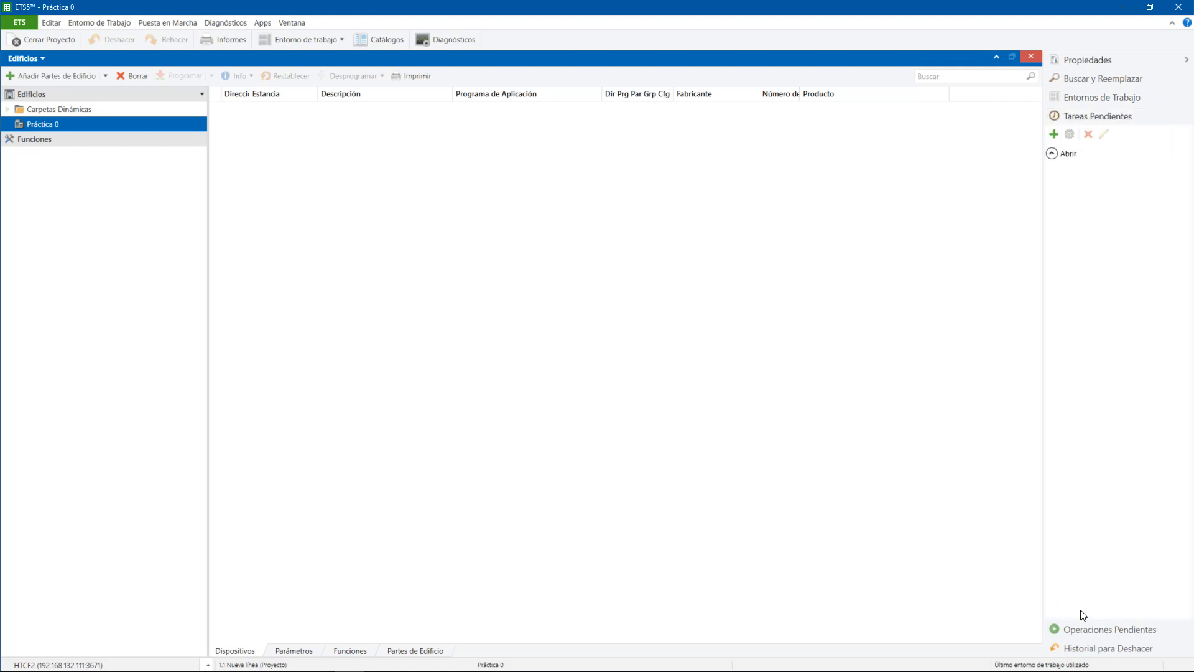
{"action": "left_click", "coordinate": [1090, 634]}
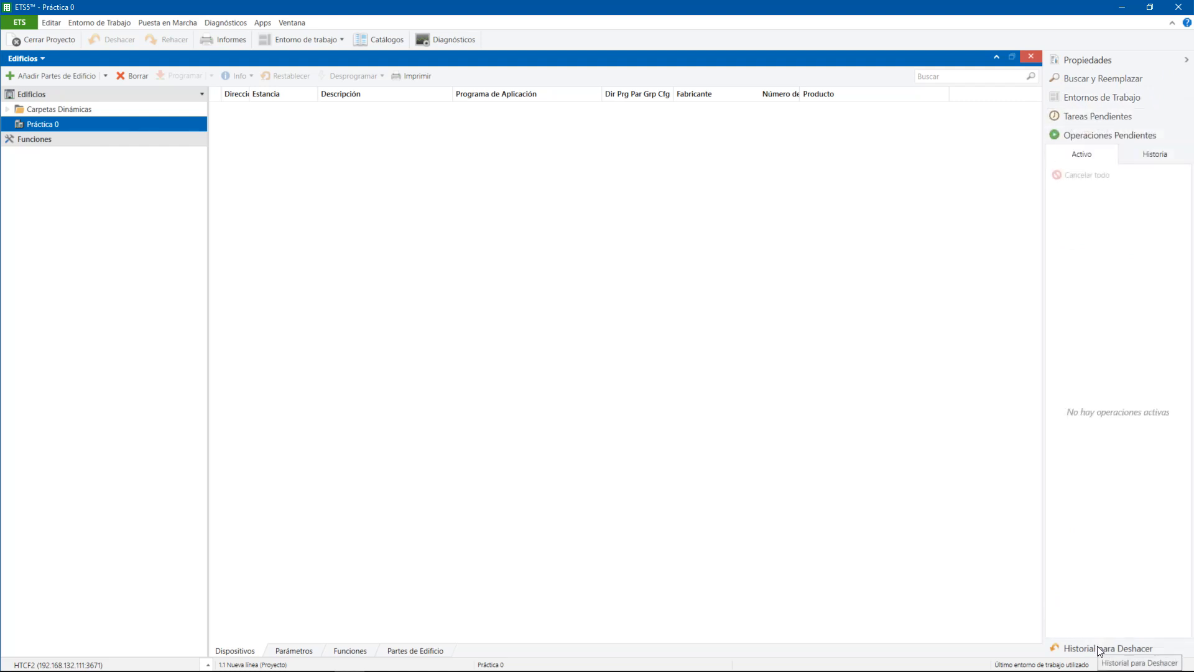
{"action": "left_click", "coordinate": [1099, 650]}
{"action": "left_click", "coordinate": [1083, 59]}
{"action": "left_click_drag", "start_coordinate": [1083, 59], "coordinate": [1151, 136]}
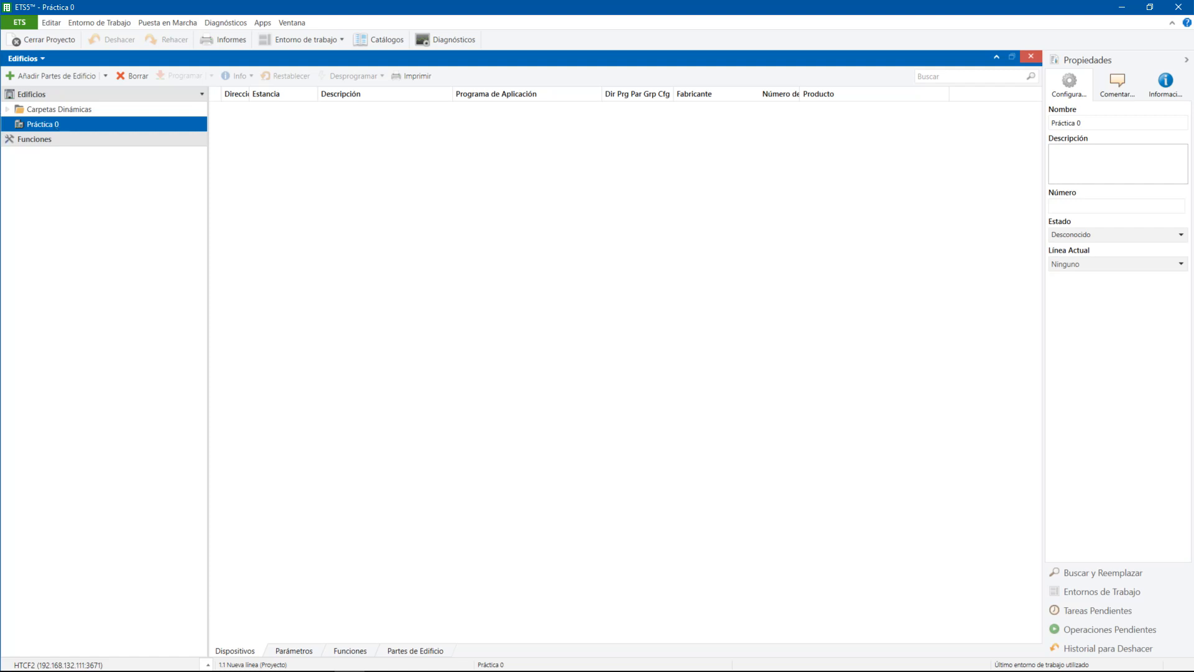
Check the Práctica 0 project's name in the overview details, and return to its buildings workspace.
{"action": "key", "text": "alt+Tab"}
{"action": "left_click", "coordinate": [18, 23]}
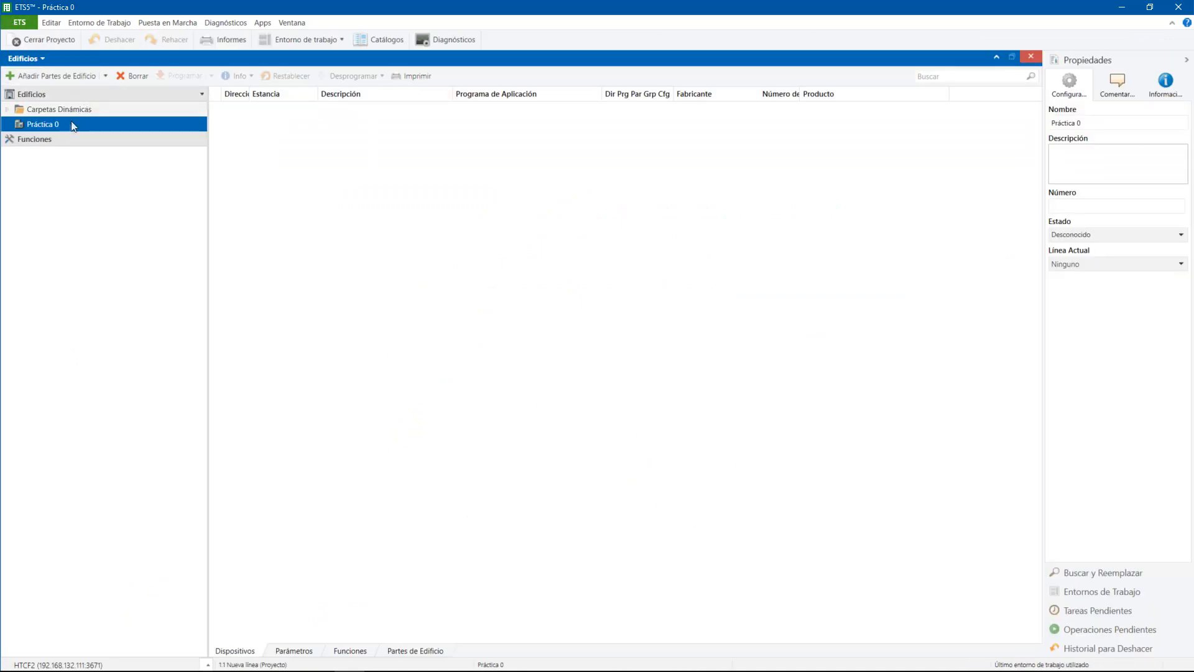
{"action": "left_click", "coordinate": [19, 23]}
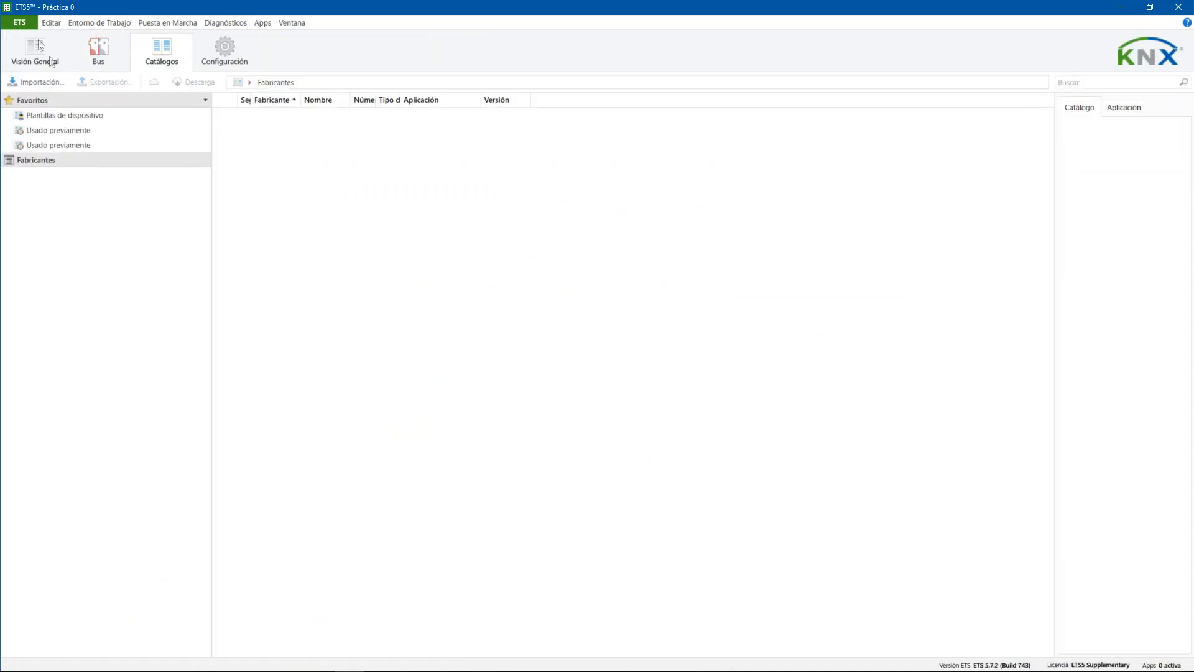
{"action": "left_click", "coordinate": [32, 65]}
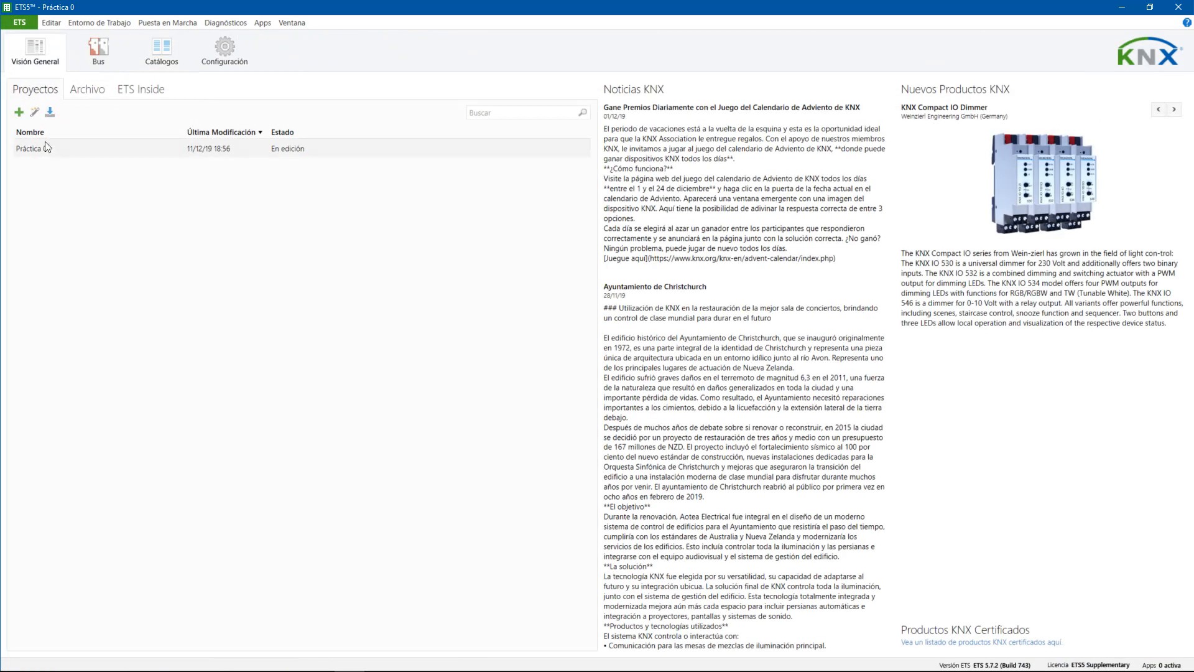
{"action": "left_click", "coordinate": [104, 150]}
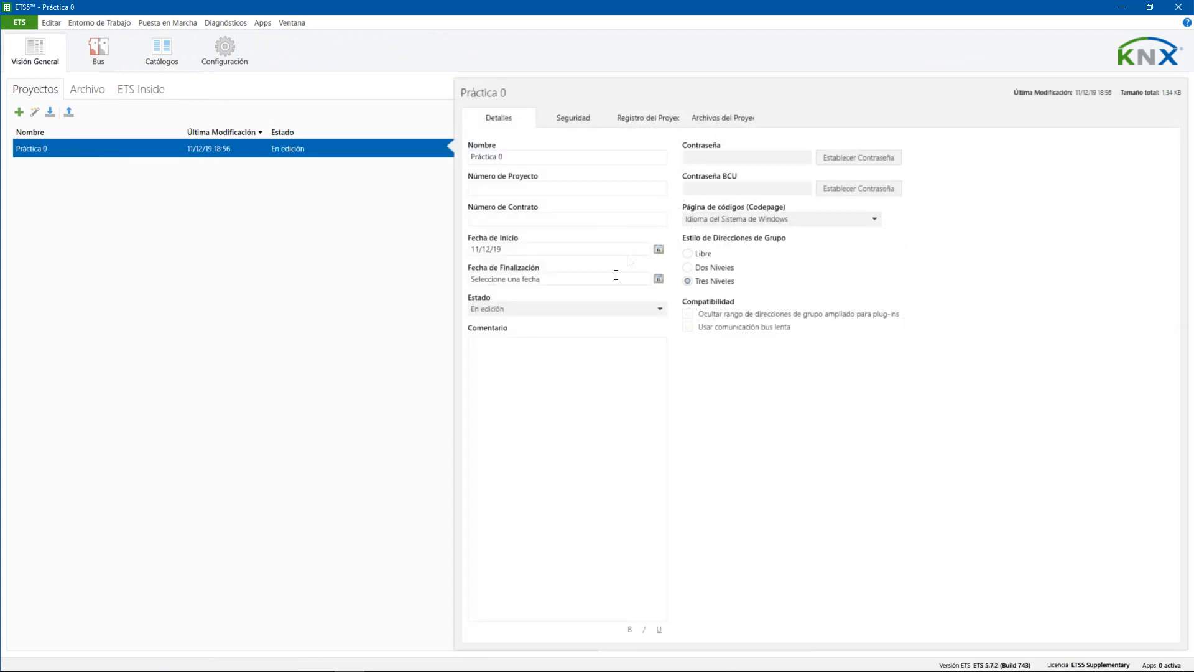
{"action": "left_click", "coordinate": [538, 156]}
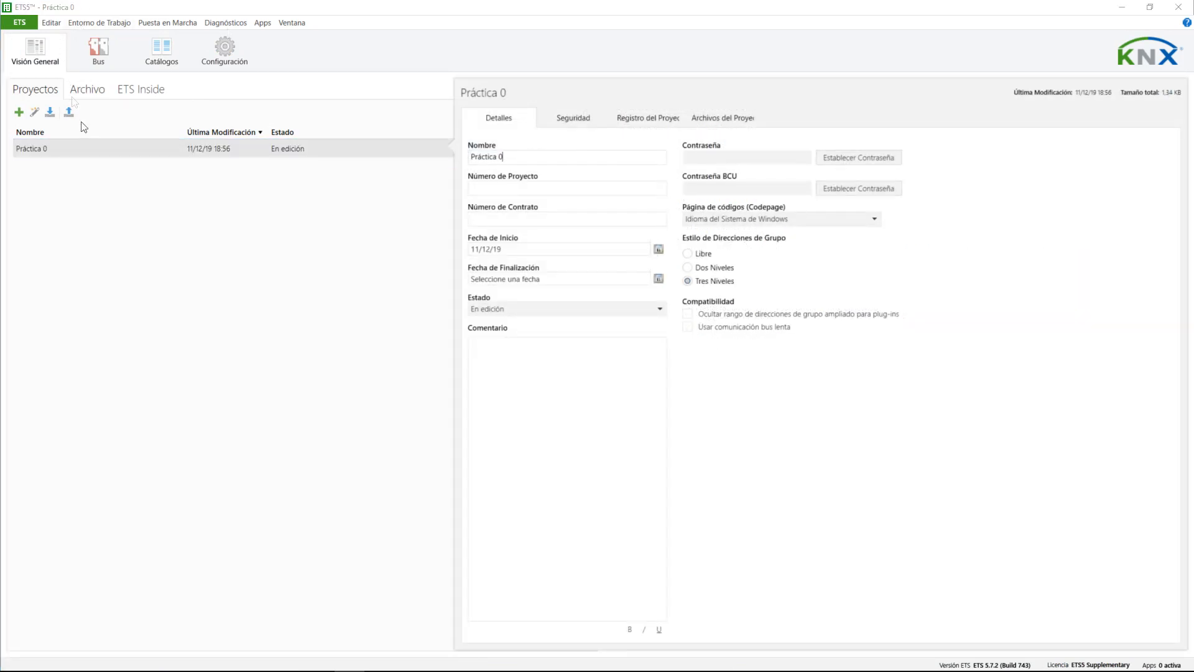
{"action": "left_click", "coordinate": [86, 161]}
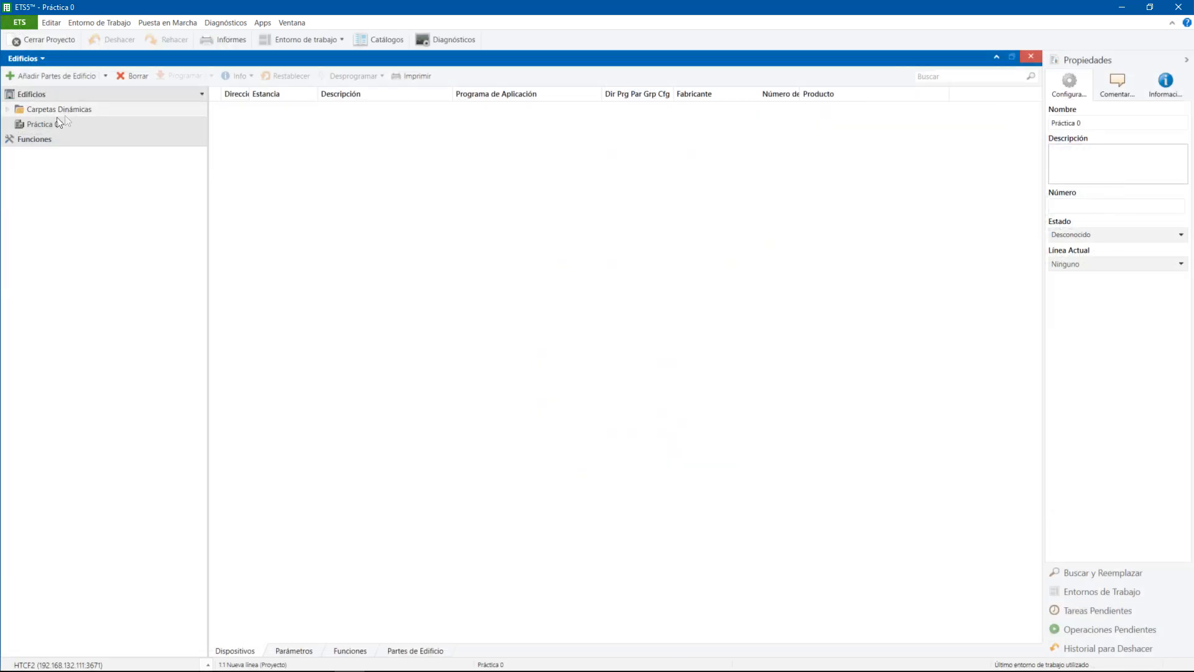
Rename the Práctica 0 building in the building tree as Mi Casa.
{"action": "left_click", "coordinate": [54, 128]}
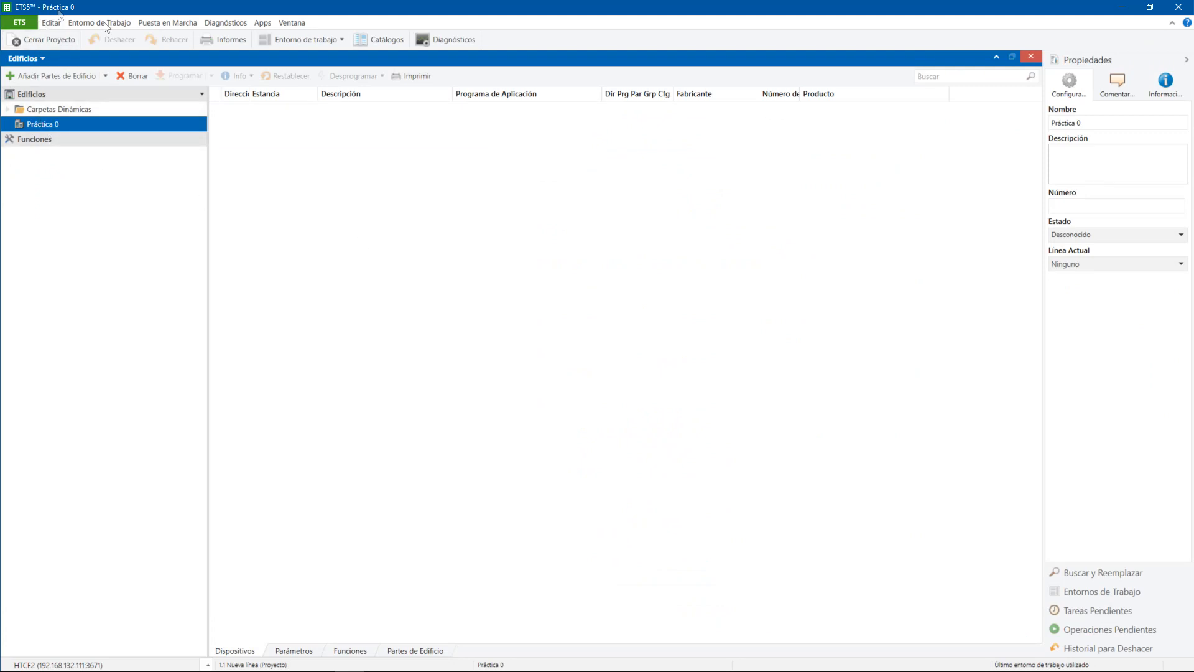
{"action": "triple_click", "coordinate": [1088, 123]}
{"action": "type", "text": "M"}
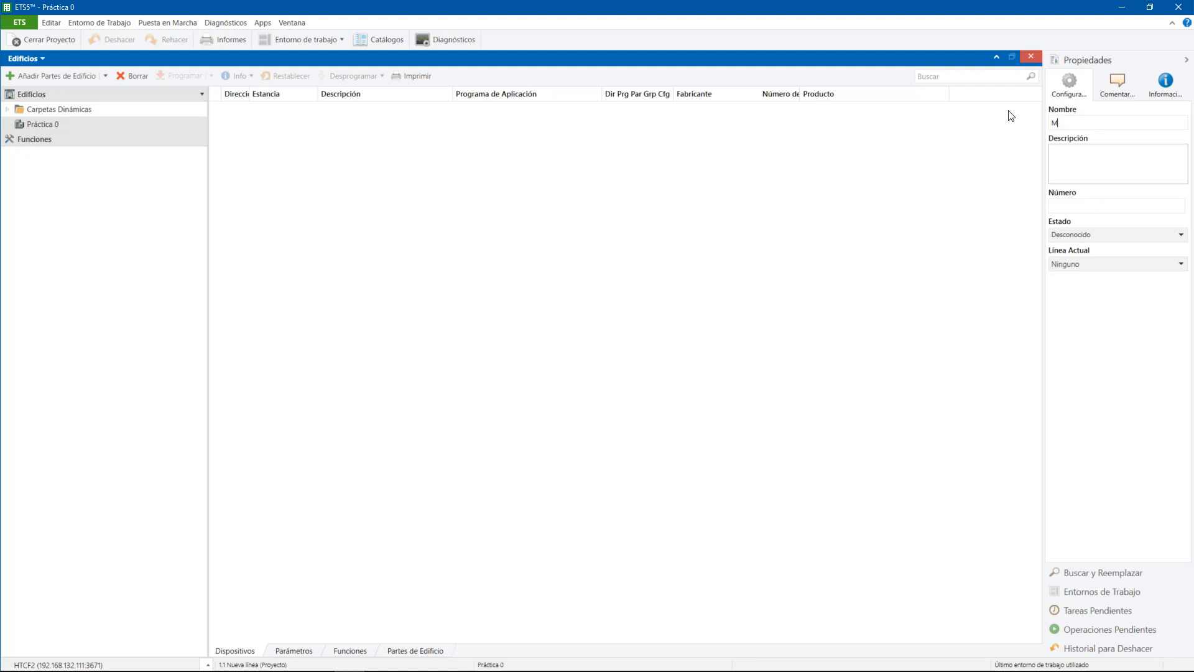
{"action": "type", "text": "i Casa"}
{"action": "left_click", "coordinate": [1128, 150]}
{"action": "left_click", "coordinate": [35, 125]}
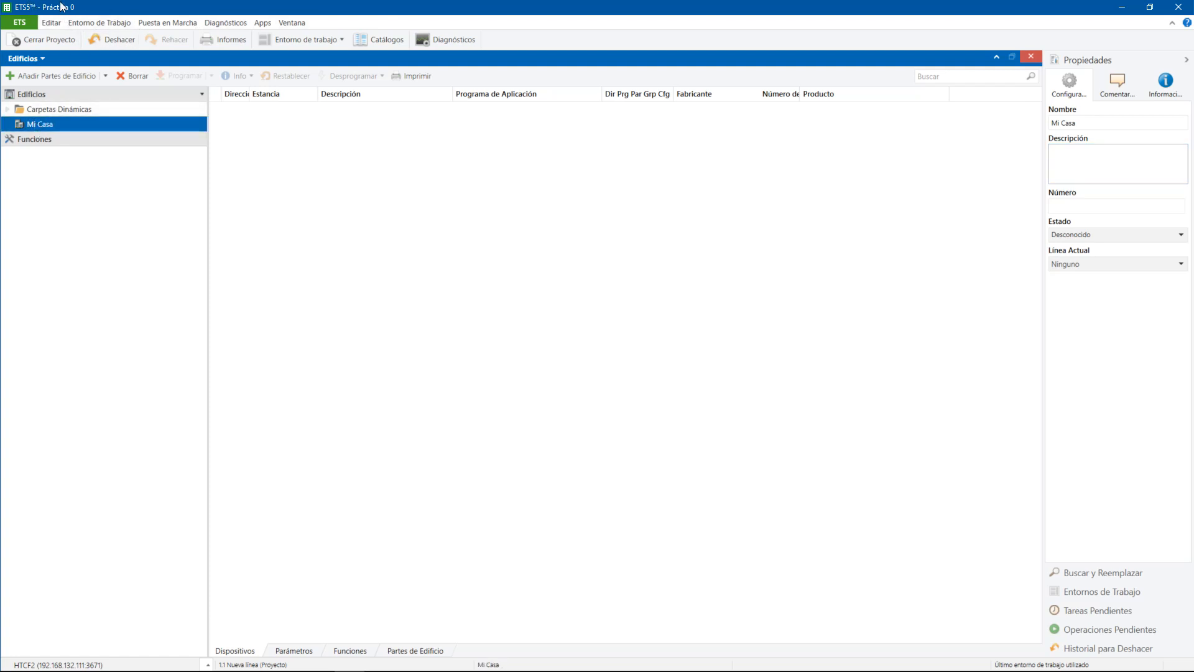
Compare the project's name in the overview with the building's name in the workspace, and end with the Mi Casa building selected.
{"action": "left_click", "coordinate": [29, 25]}
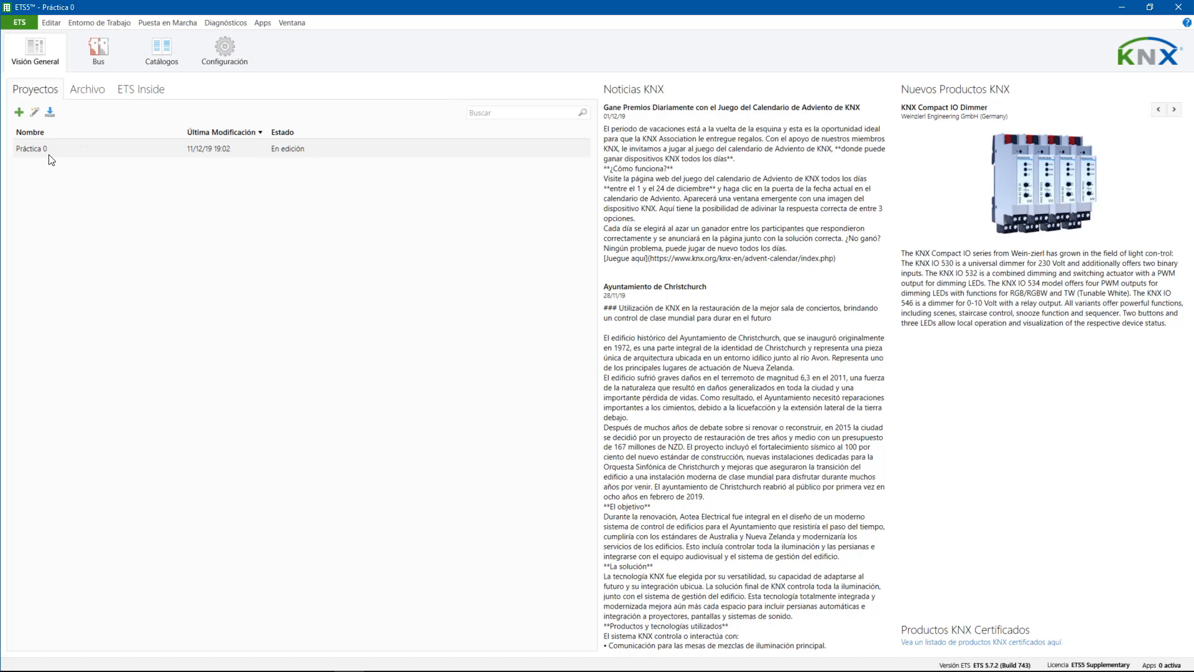
{"action": "left_click", "coordinate": [21, 23]}
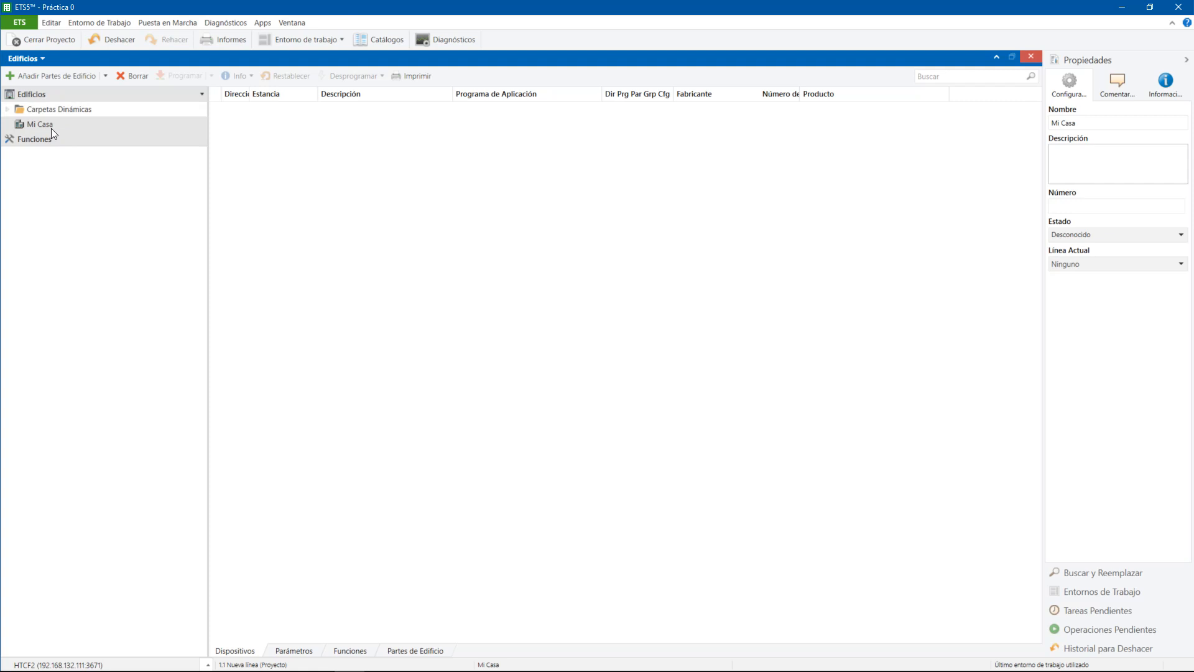
{"action": "left_click", "coordinate": [20, 23]}
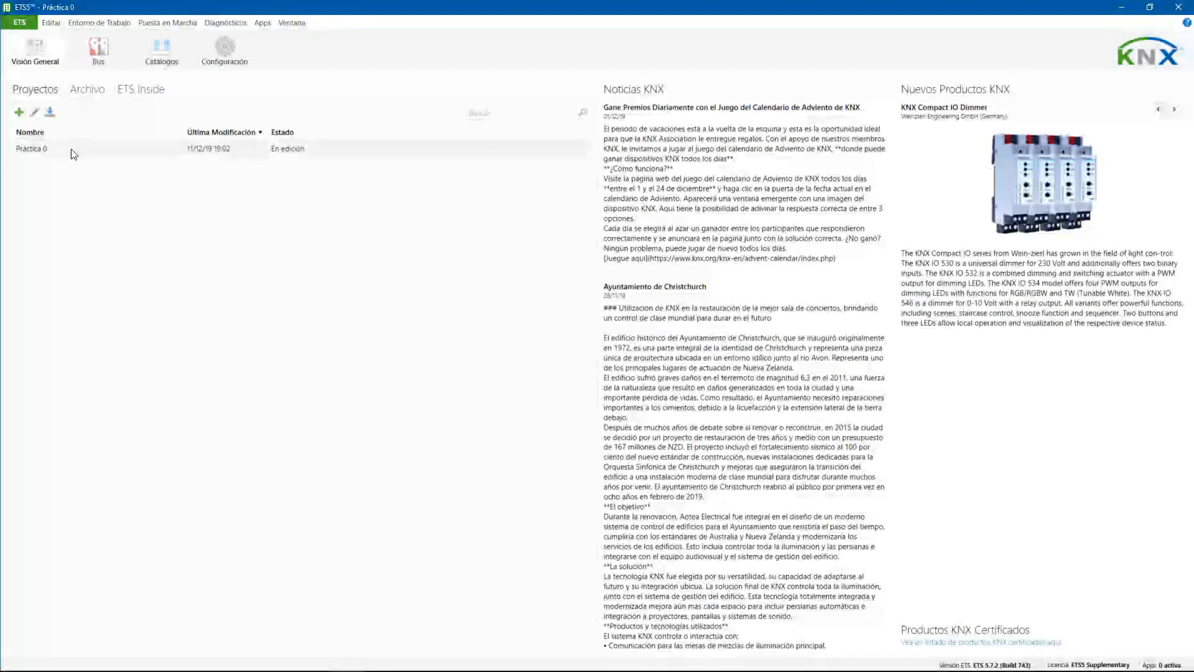
{"action": "left_click", "coordinate": [71, 151]}
{"action": "left_click", "coordinate": [20, 23]}
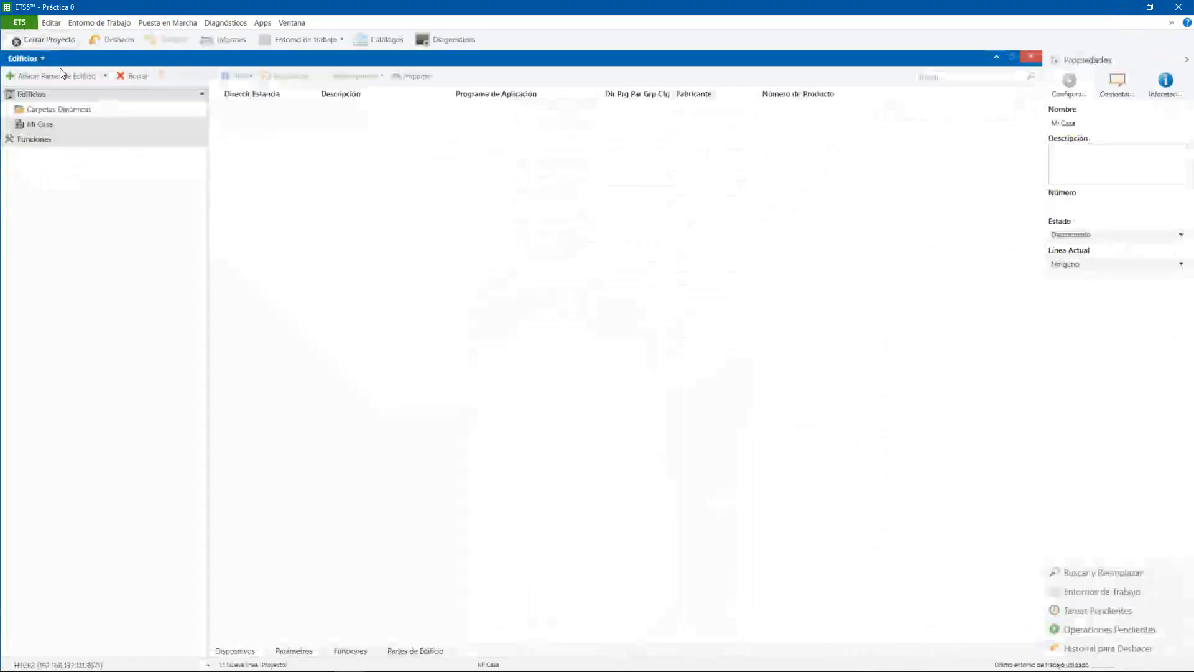
{"action": "left_click", "coordinate": [71, 127]}
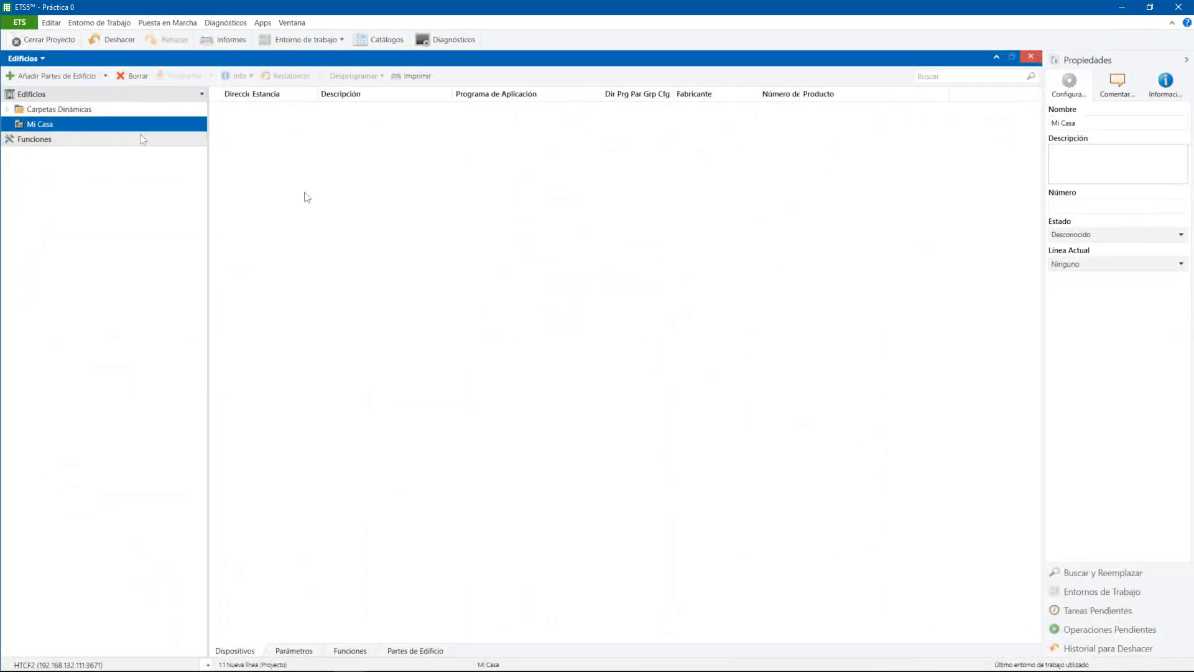
Add one room named Entrada to the Mi Casa building, with its use set to Recibidor.
{"action": "right_click", "coordinate": [63, 128]}
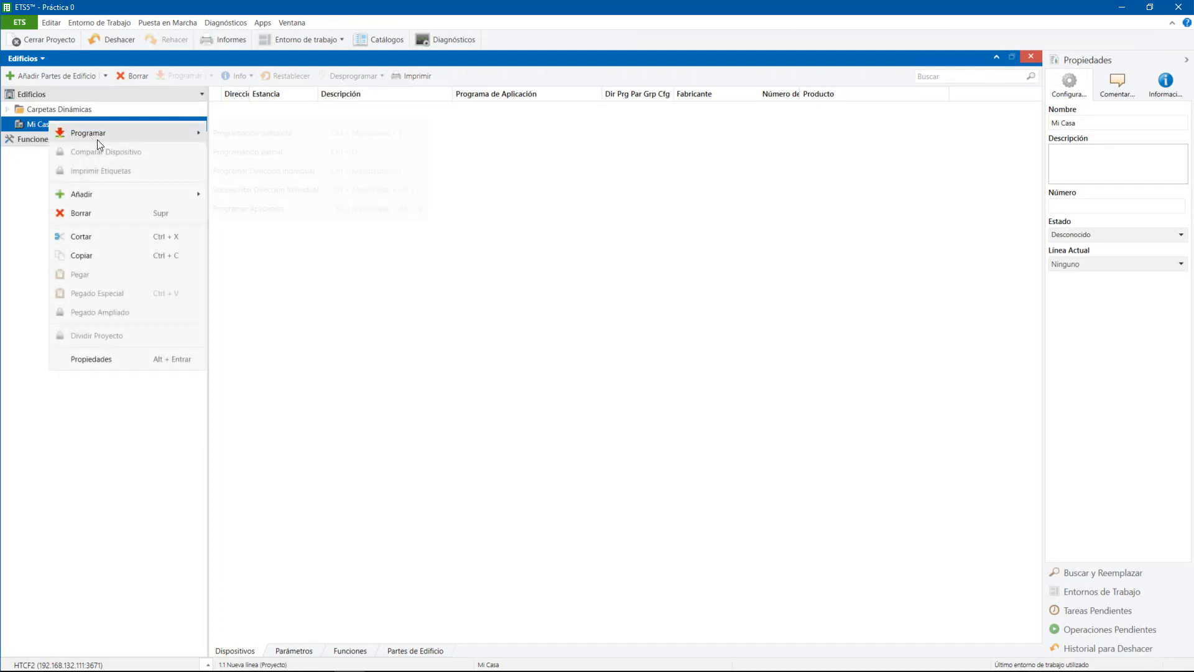
{"action": "mouse_move", "coordinate": [125, 196]}
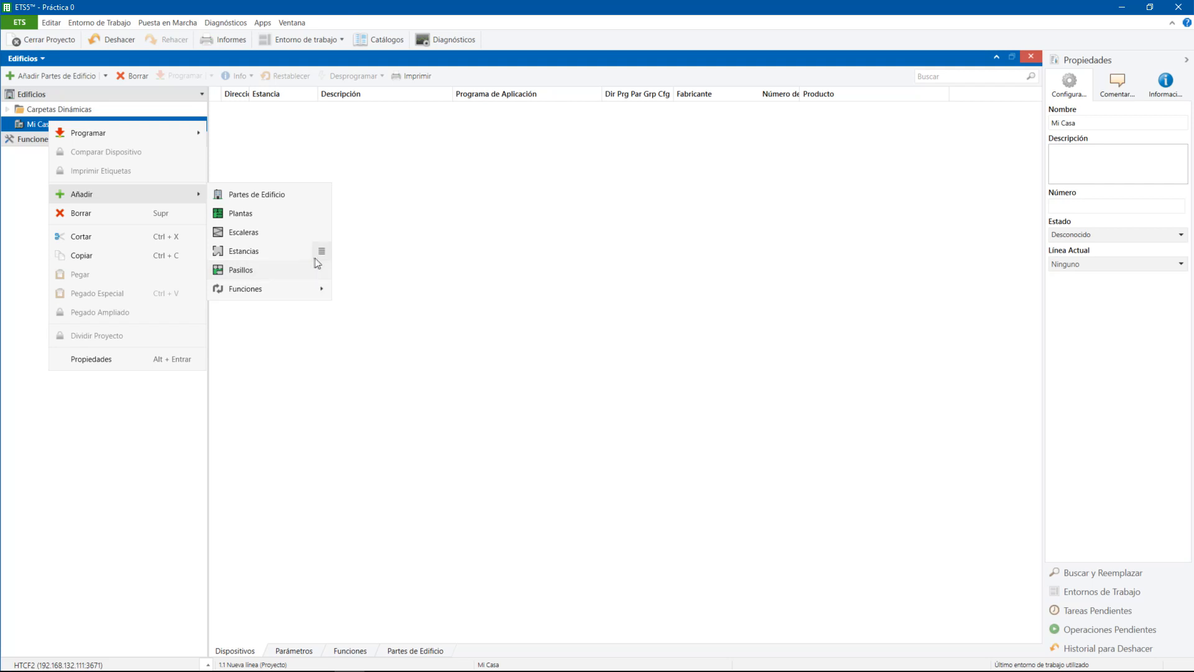
{"action": "mouse_move", "coordinate": [322, 259]}
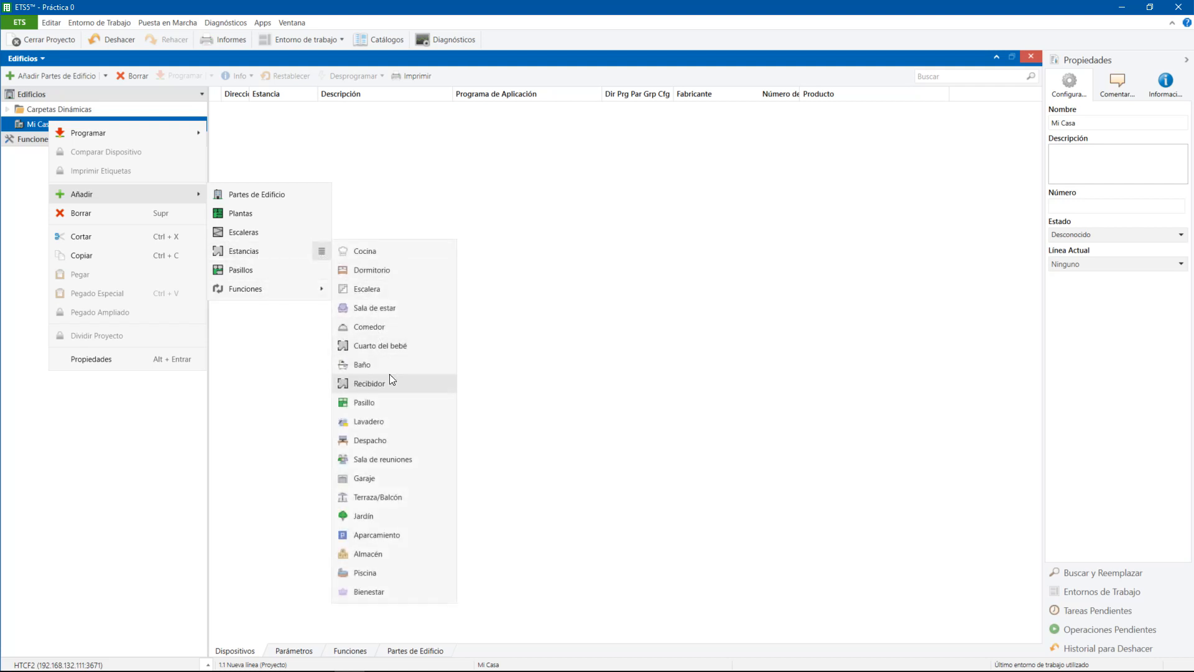
{"action": "left_click", "coordinate": [244, 251]}
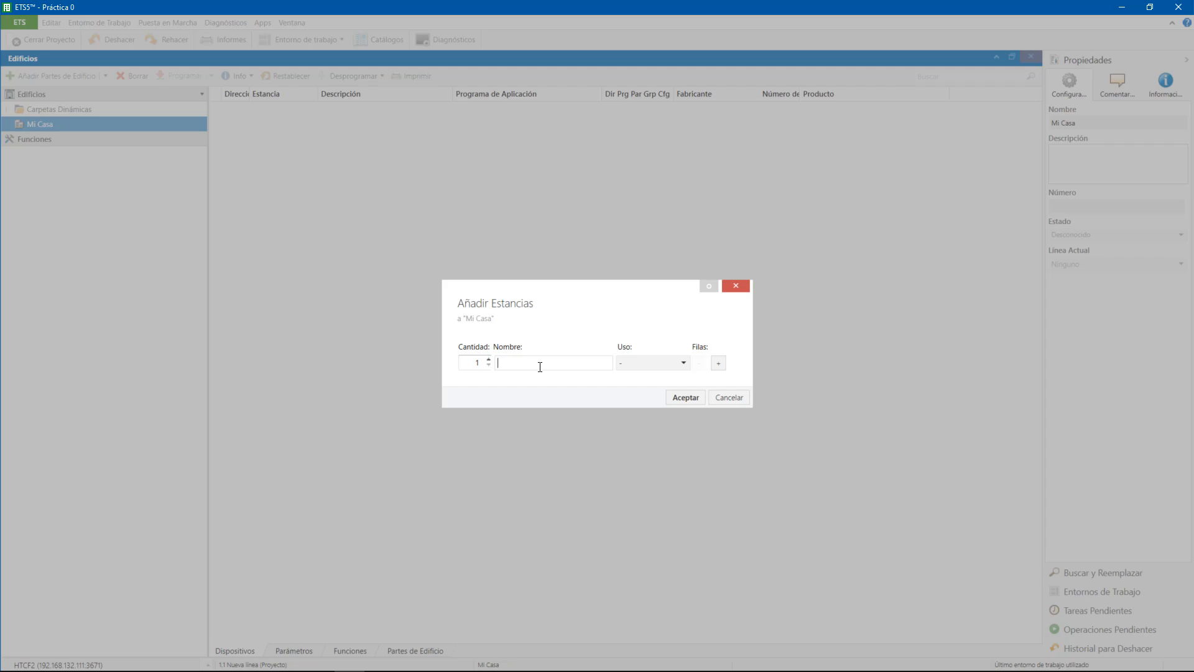
{"action": "key", "text": "alt+Tab"}
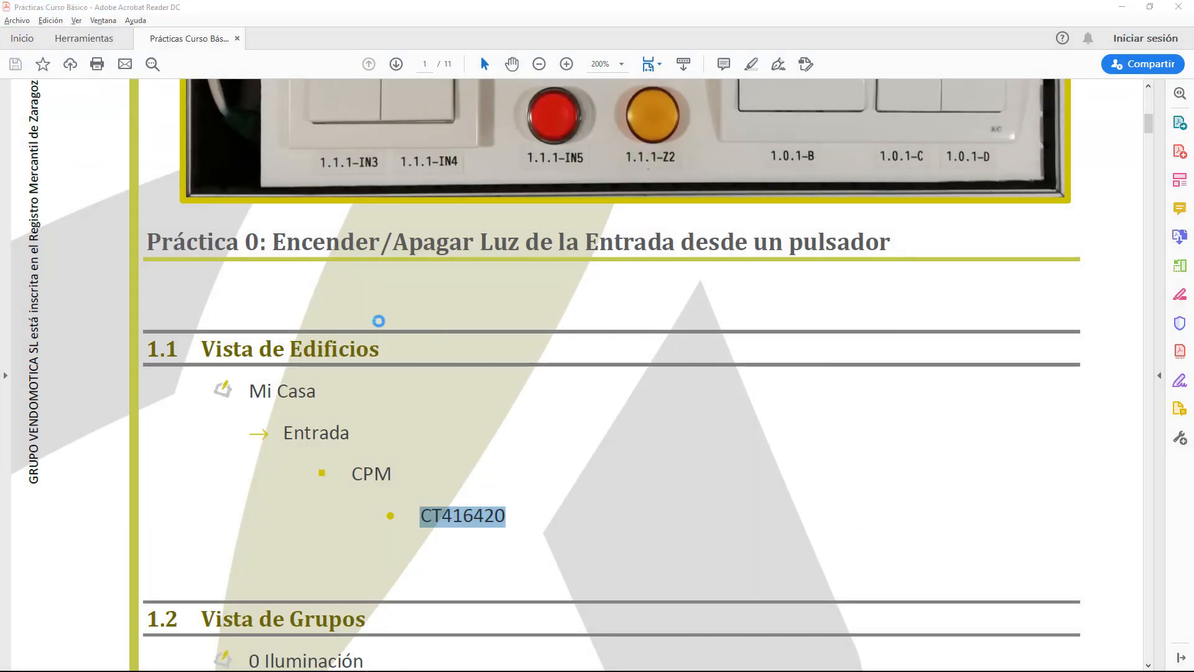
{"action": "key", "text": "alt+Tab"}
{"action": "type", "text": "Entrada"}
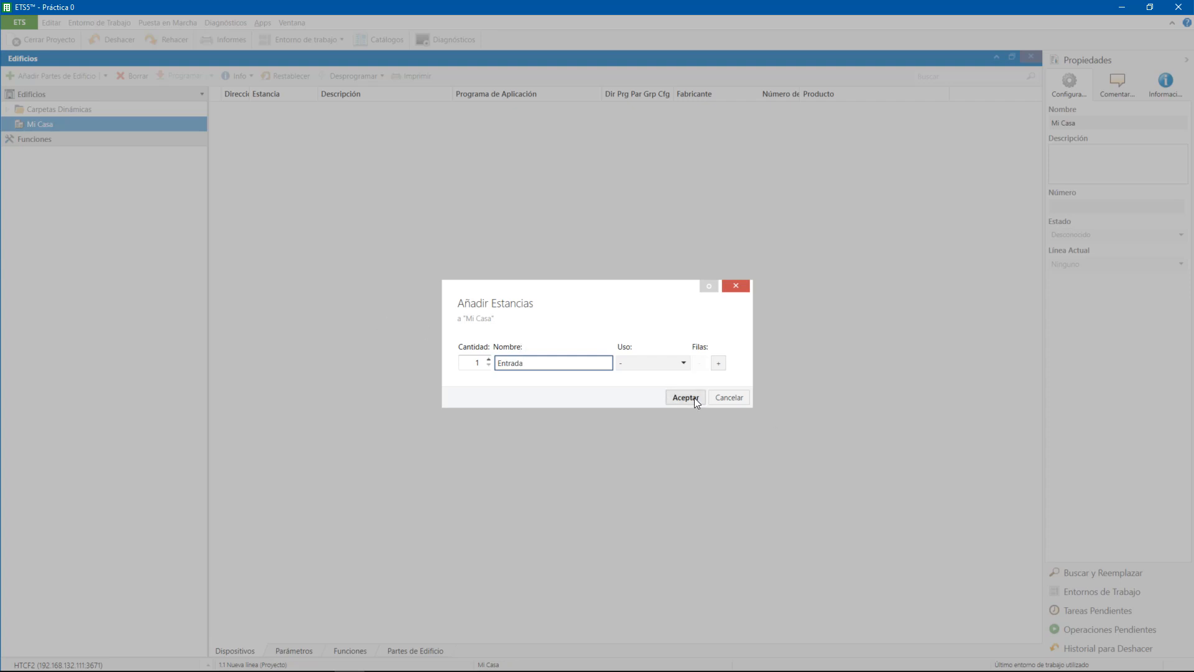
{"action": "left_click", "coordinate": [682, 363]}
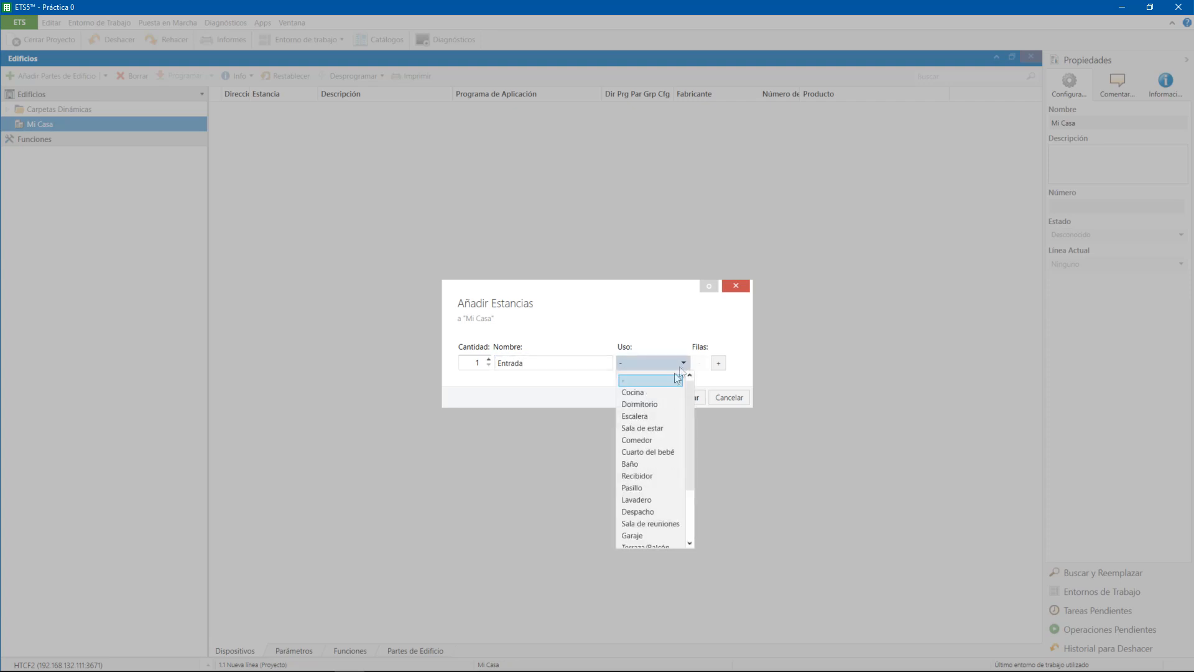
{"action": "left_click", "coordinate": [654, 477]}
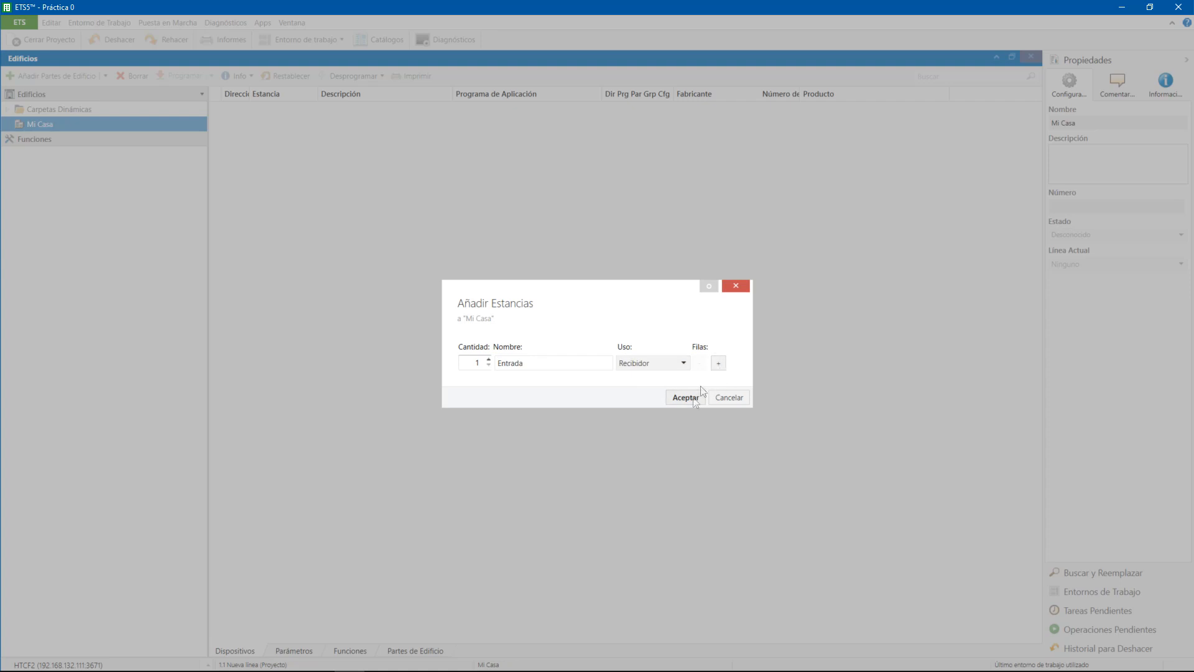
{"action": "left_click", "coordinate": [690, 399]}
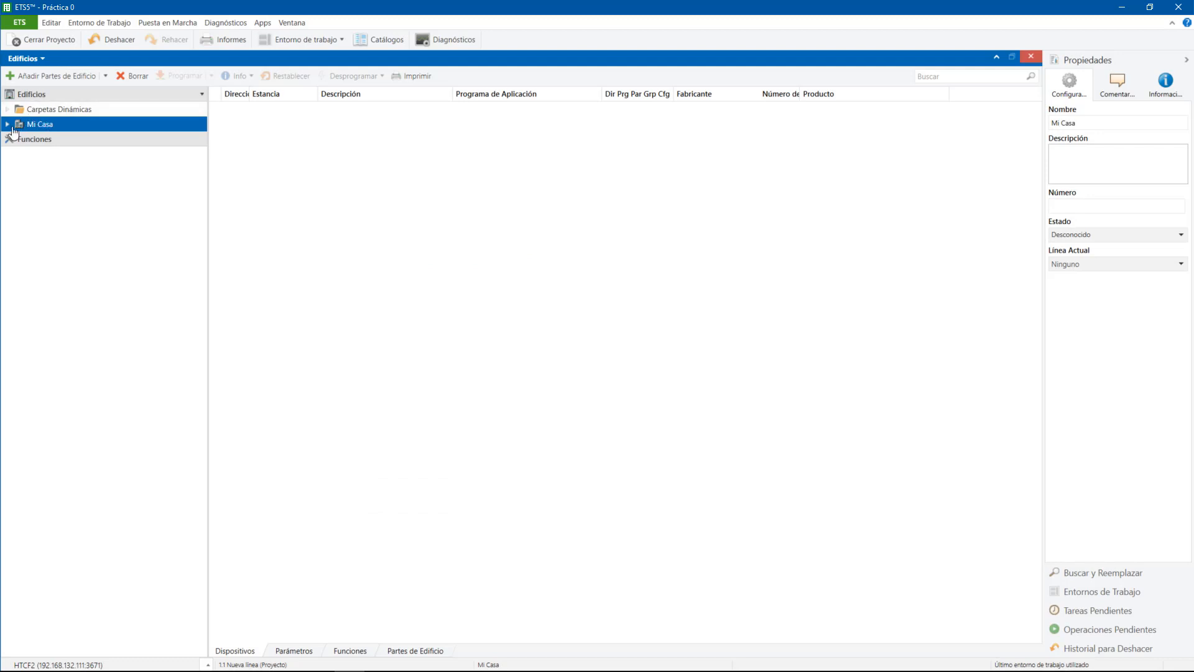
Expand the Mi Casa building and select its Entrada room to display the room's properties.
{"action": "key", "text": "ctrl"}
{"action": "key", "text": "ctrl"}
{"action": "key", "text": "ctrl"}
{"action": "key", "text": "ctrl"}
{"action": "left_click", "coordinate": [8, 124]}
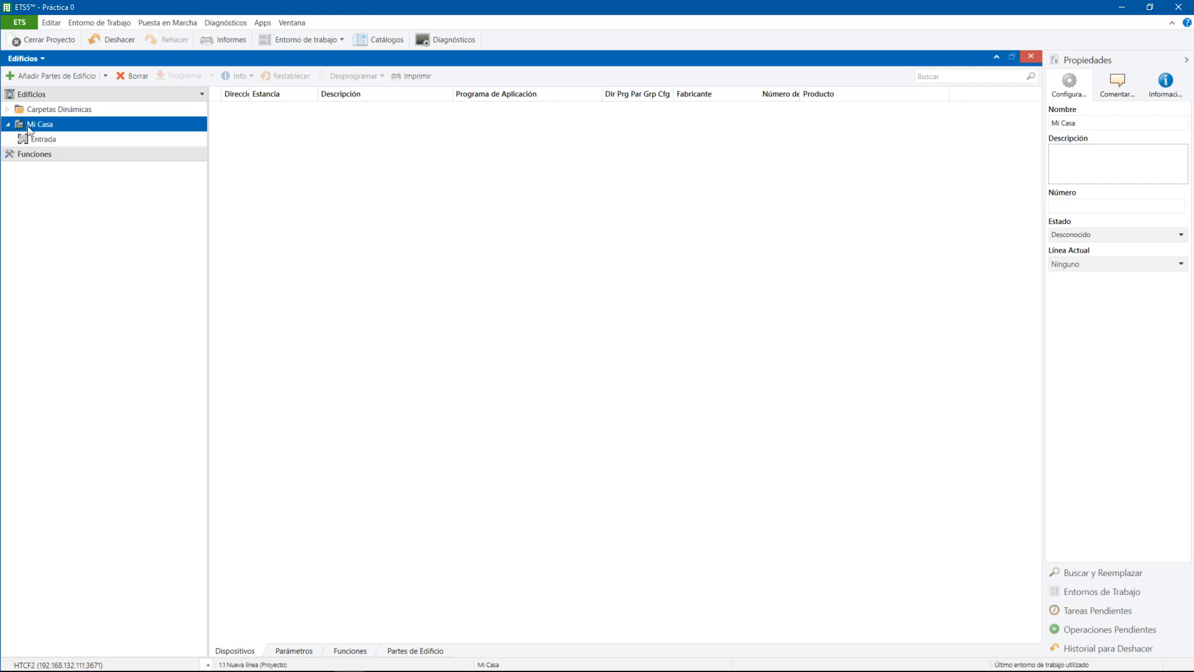
{"action": "left_click", "coordinate": [38, 139]}
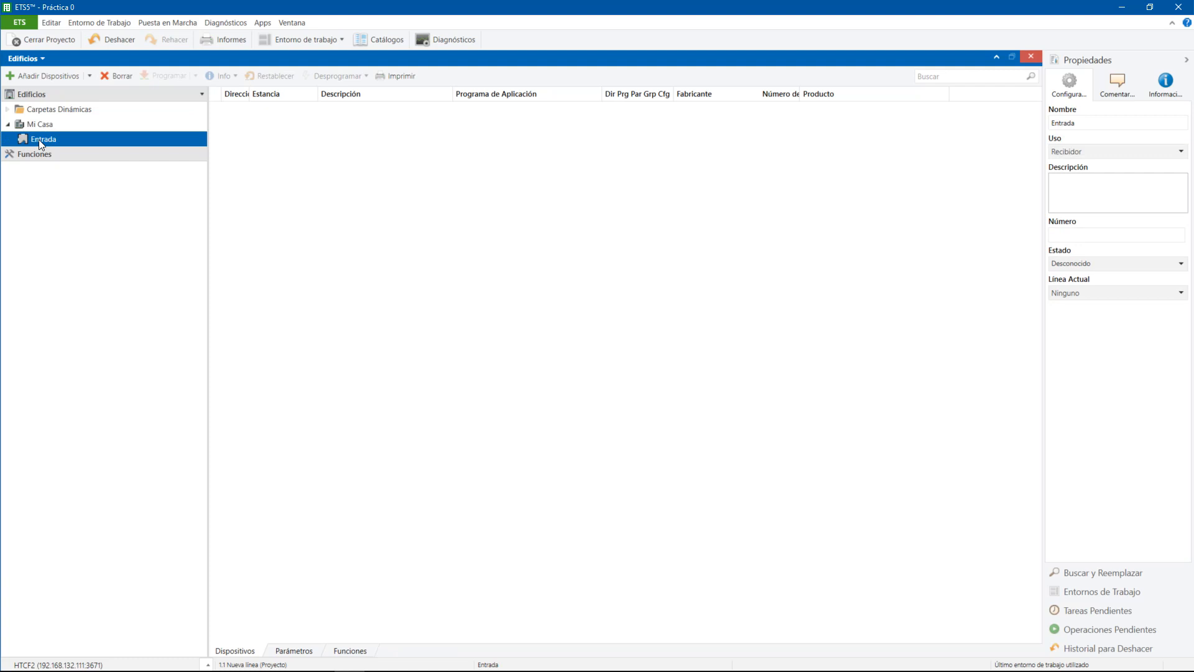
Check the cabinet name in the practice PDF, and add one cabinet named CPM to the Entrada room in ETS5.
{"action": "key", "text": "alt+Tab"}
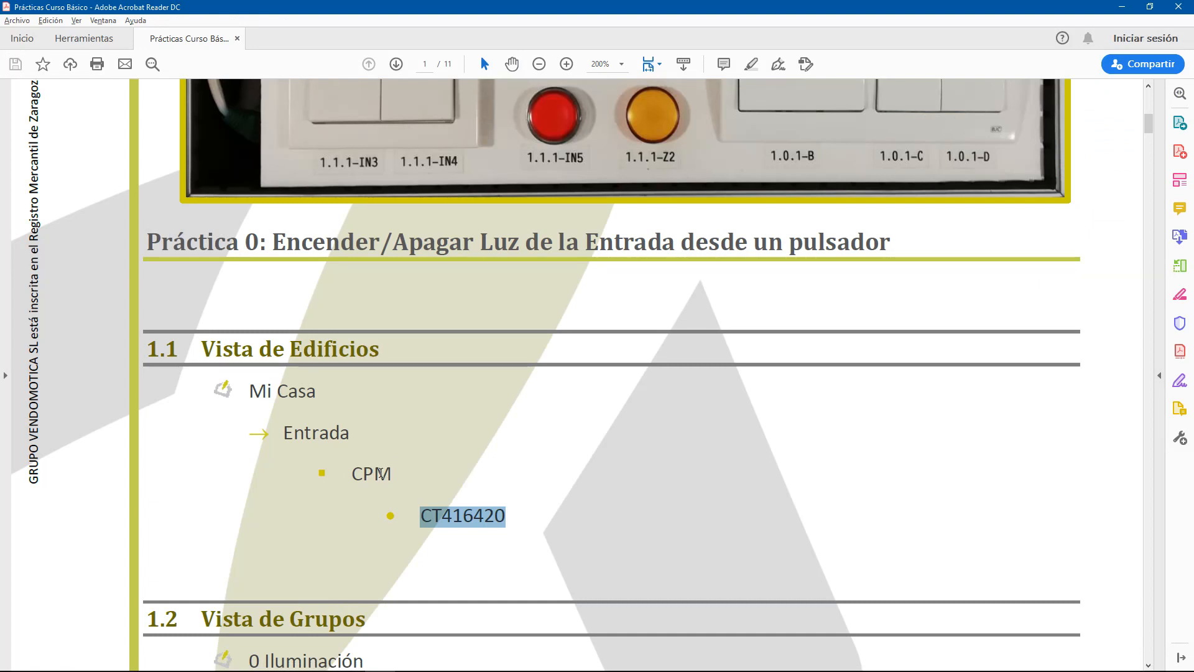
{"action": "key", "text": "alt+Tab"}
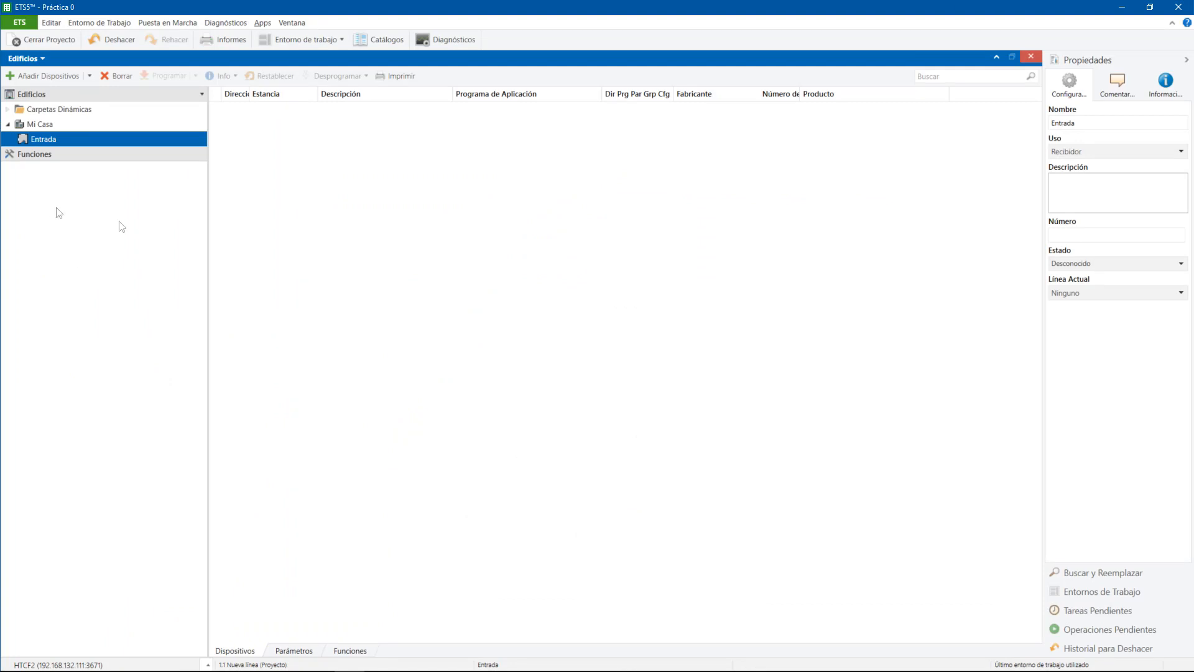
{"action": "right_click", "coordinate": [39, 141]}
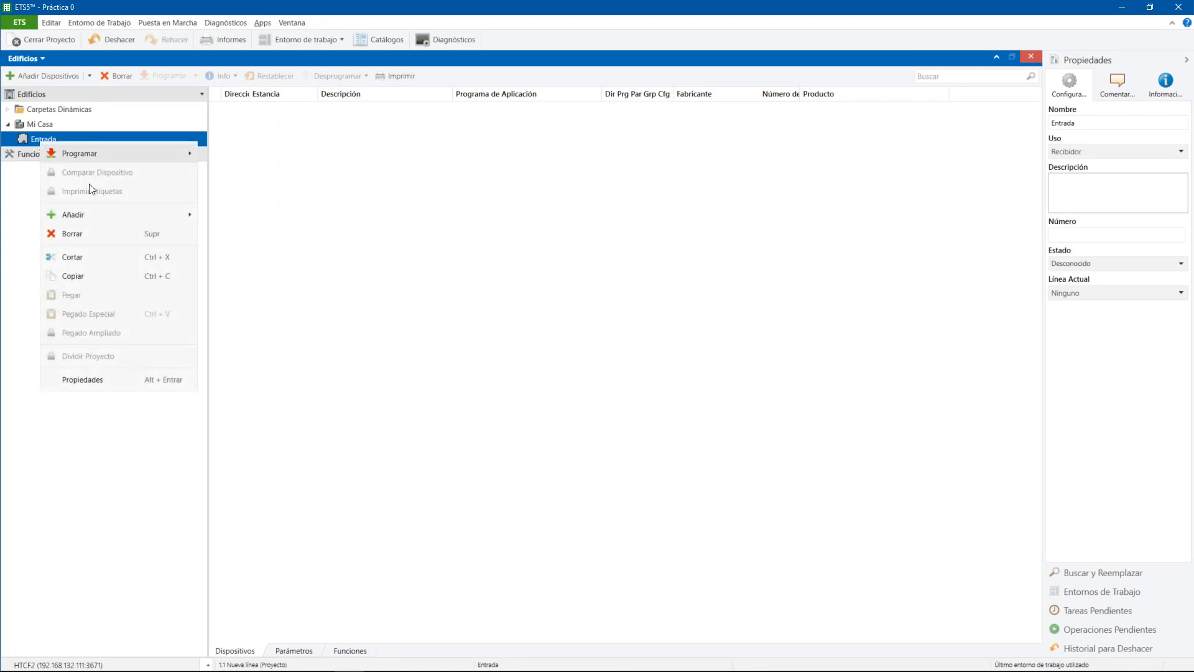
{"action": "mouse_move", "coordinate": [127, 211]}
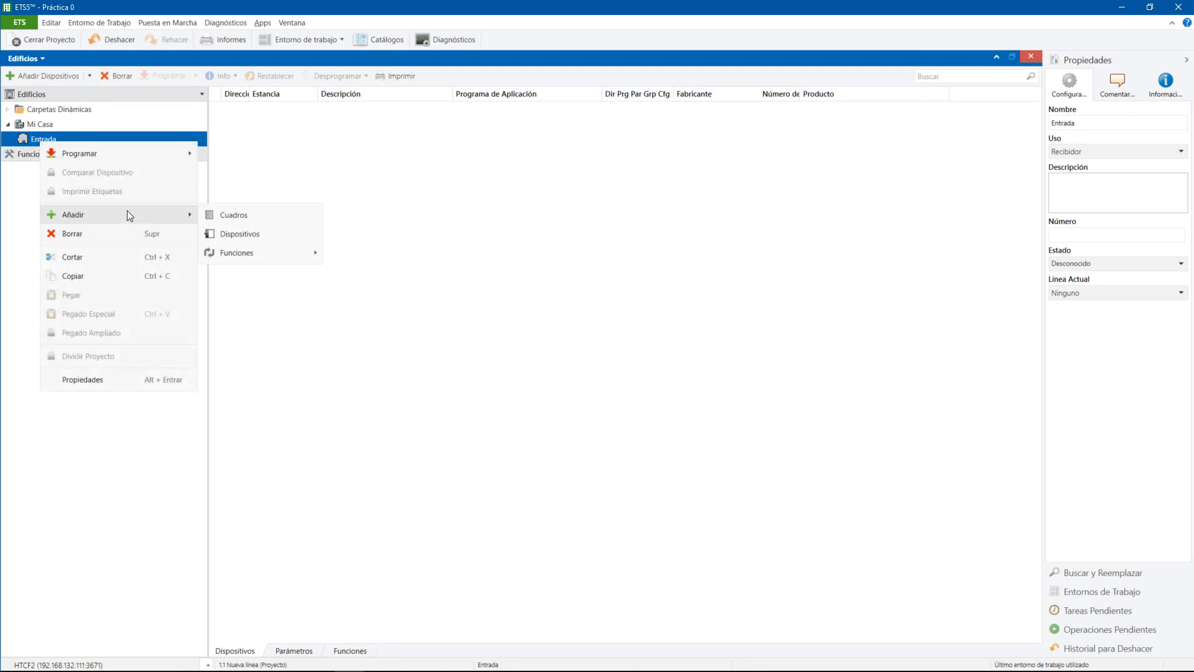
{"action": "left_click", "coordinate": [229, 215]}
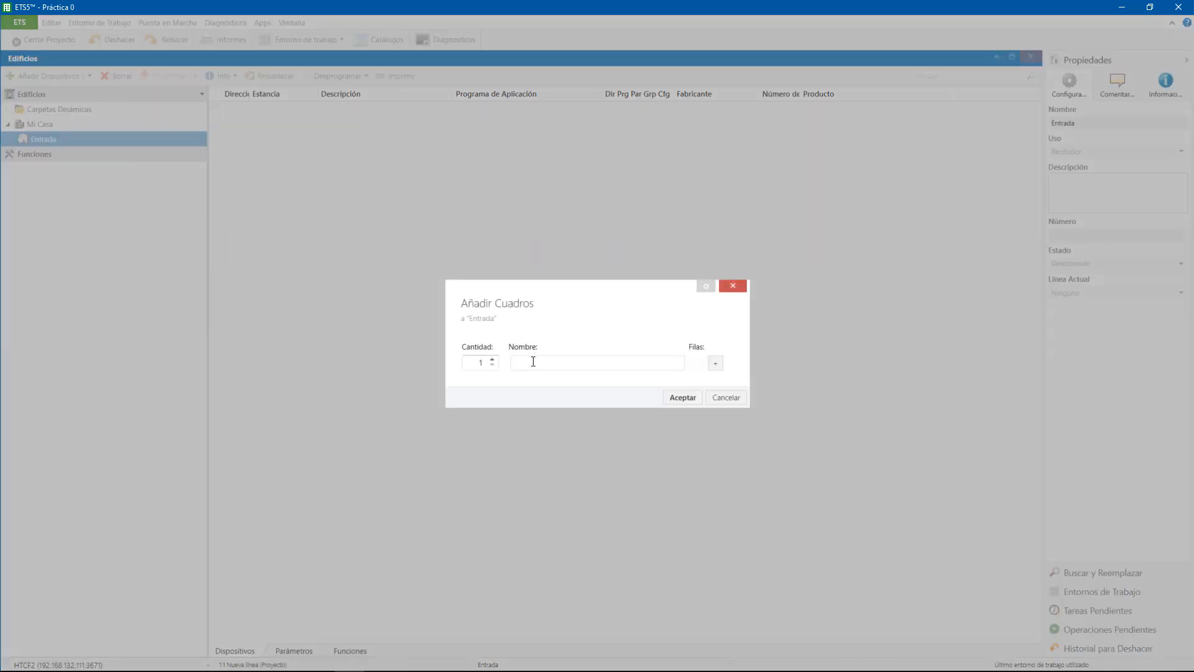
{"action": "type", "text": "CPM"}
{"action": "left_click", "coordinate": [682, 397]}
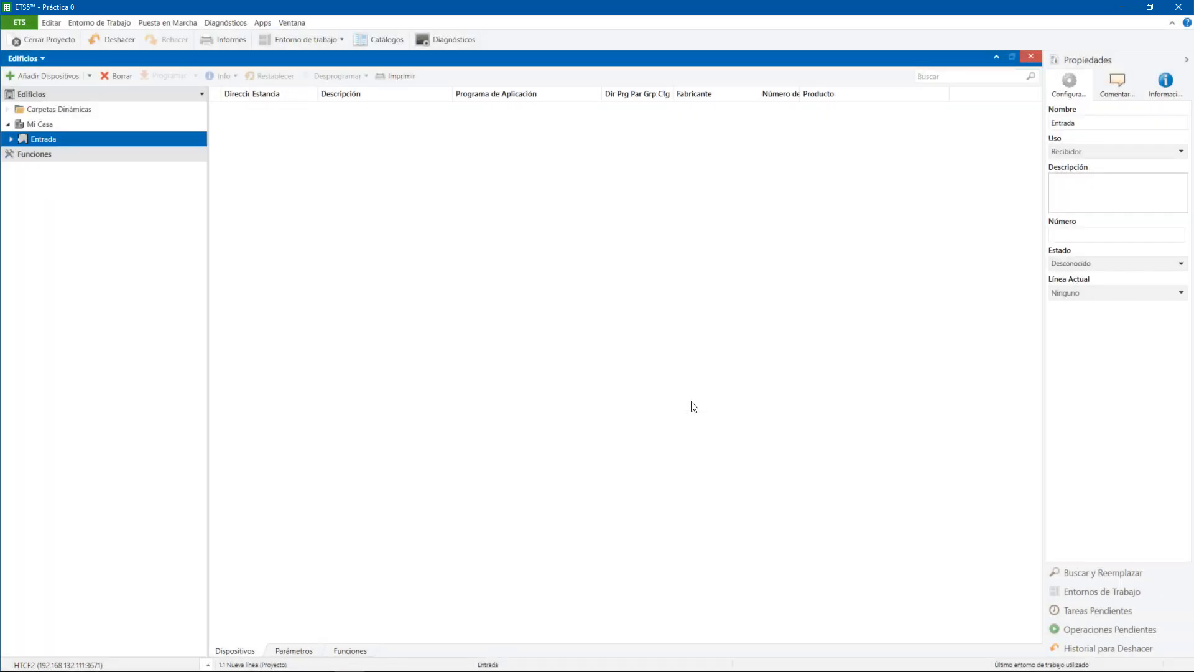
Expand the Entrada room in the building tree and select its CPM cabinet.
{"action": "left_click", "coordinate": [8, 139]}
{"action": "left_click", "coordinate": [28, 152]}
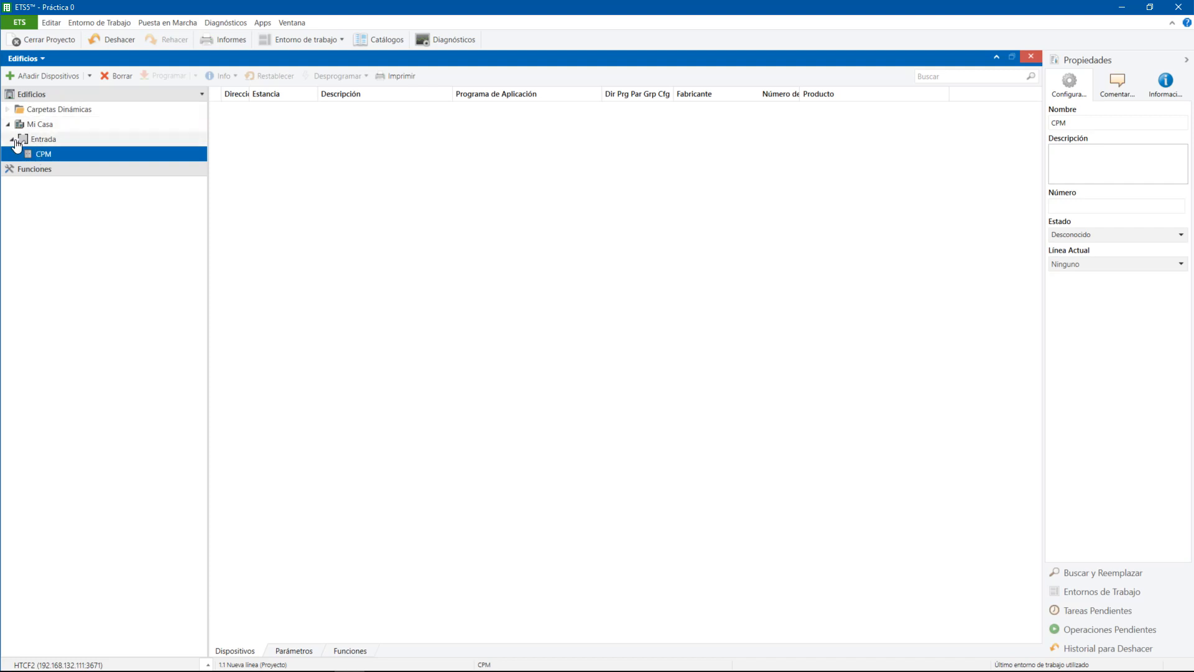
{"action": "left_click", "coordinate": [12, 138]}
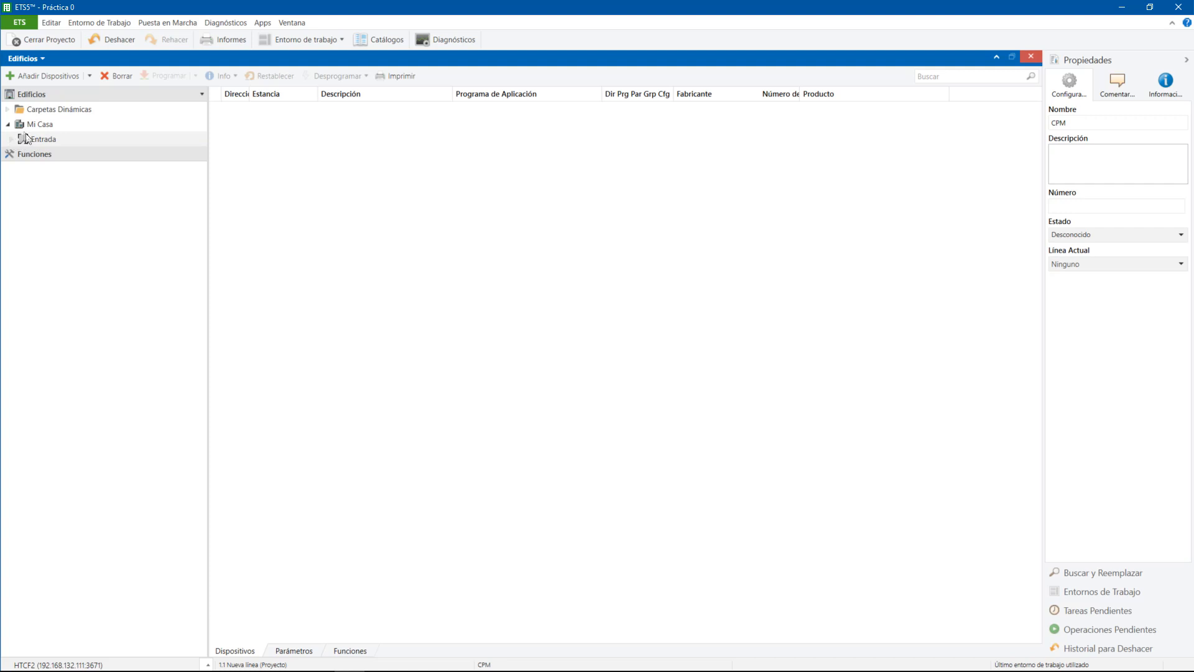
{"action": "left_click", "coordinate": [11, 139]}
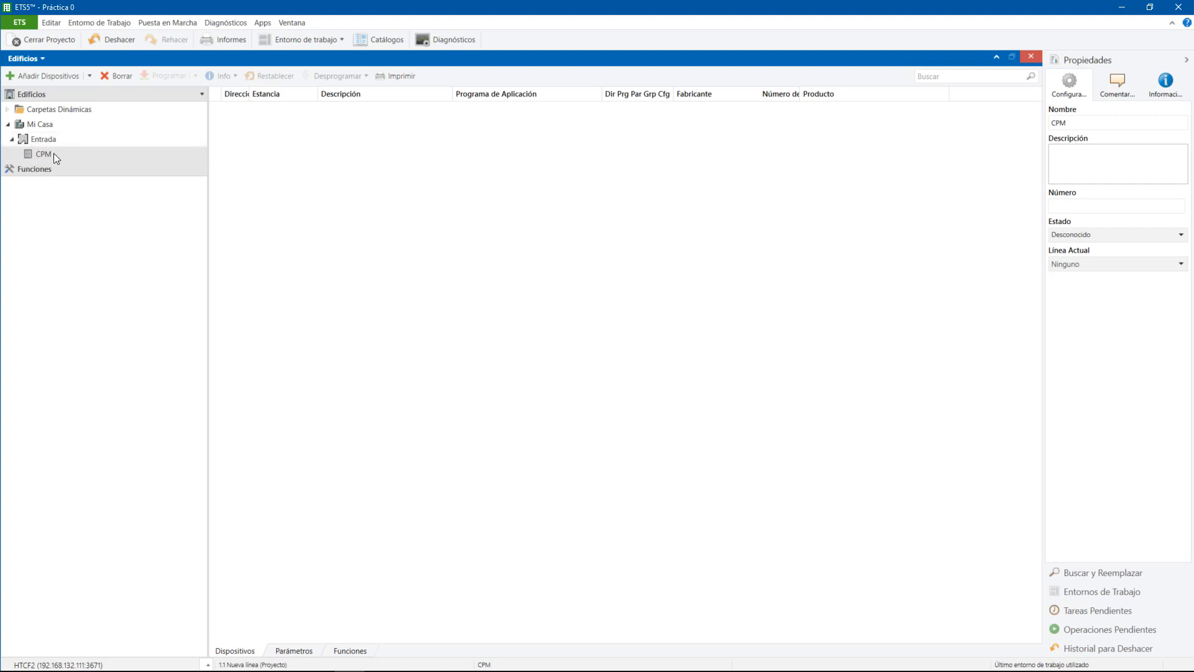
{"action": "left_click", "coordinate": [54, 154]}
Check the device reference in the practice PDF, and open the product catalogue in ETS5 for adding devices to the CPM cabinet.
{"action": "key", "text": "alt+Tab"}
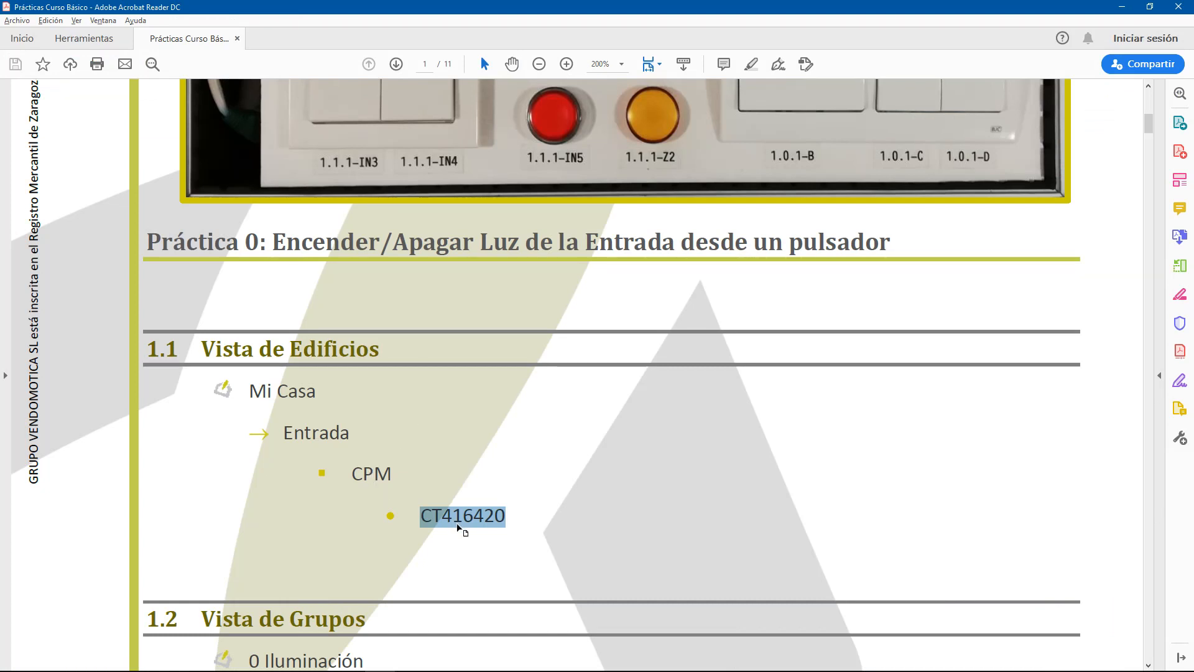
{"action": "key", "text": "alt+Tab"}
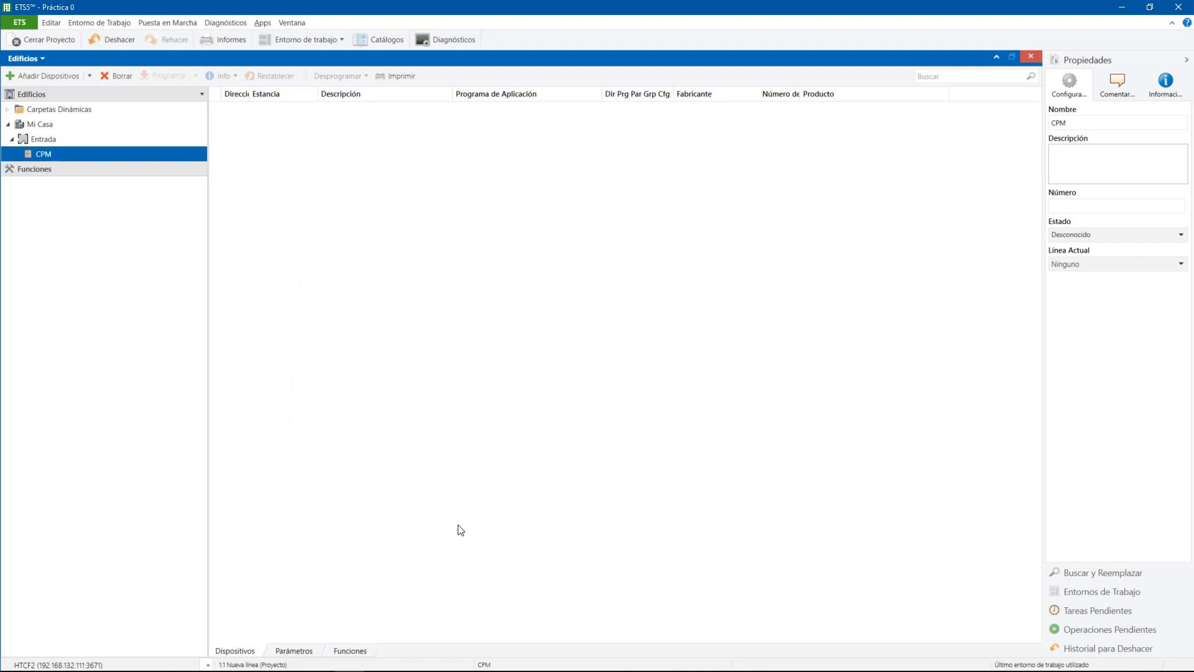
{"action": "key", "text": "alt+Tab"}
{"action": "key", "text": "alt+Tab"}
{"action": "right_click", "coordinate": [50, 160]}
{"action": "mouse_move", "coordinate": [118, 233]}
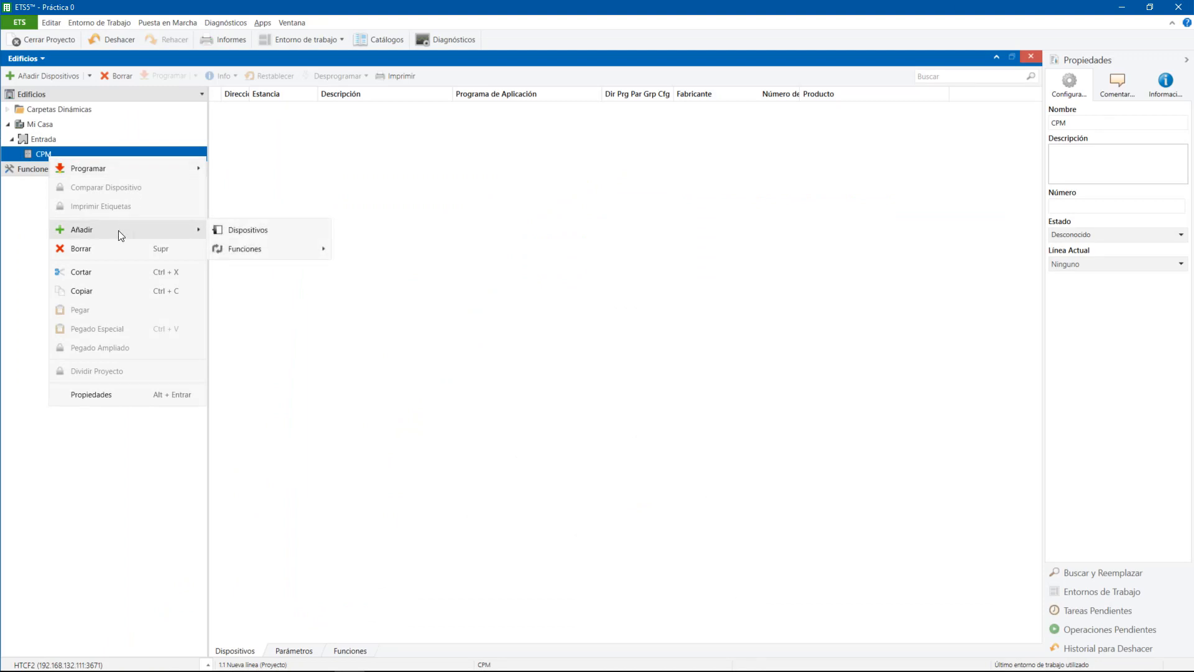
{"action": "left_click", "coordinate": [222, 230]}
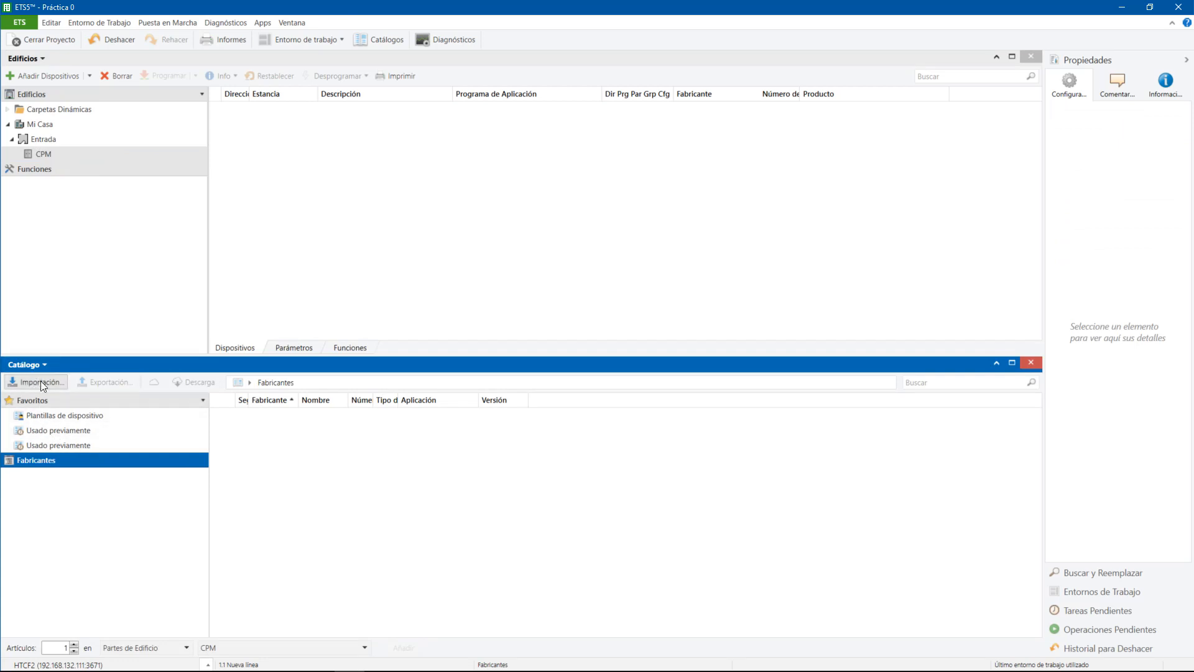
View the general Catálogos section outside the project, and return to the project overview.
{"action": "left_click", "coordinate": [19, 24]}
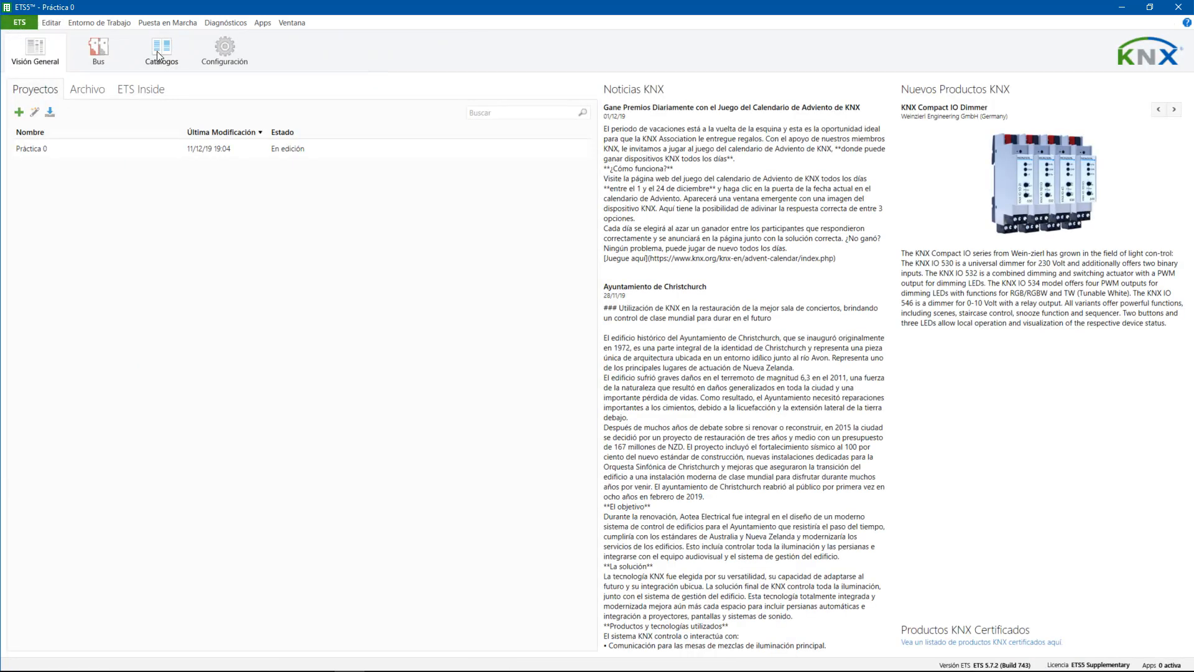
{"action": "left_click", "coordinate": [160, 56]}
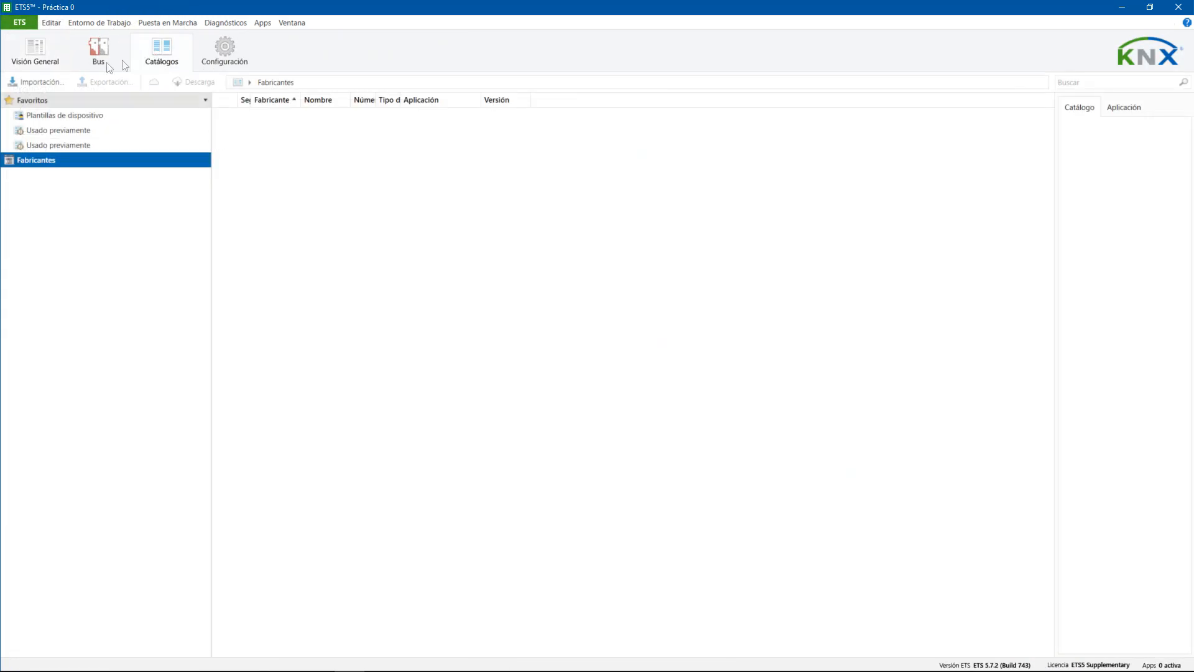
{"action": "left_click", "coordinate": [28, 86]}
{"action": "left_click", "coordinate": [39, 57]}
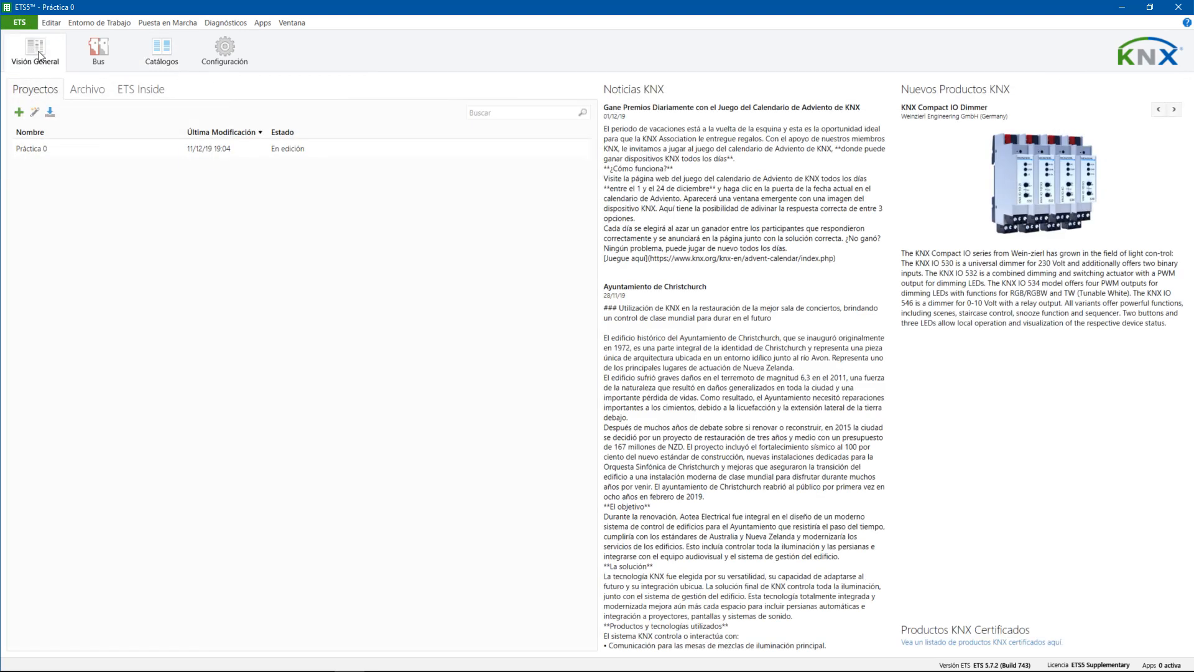
Return to the Práctica 0 project workspace, and open and dismiss the catalogue's product file import dialog.
{"action": "left_click", "coordinate": [22, 24]}
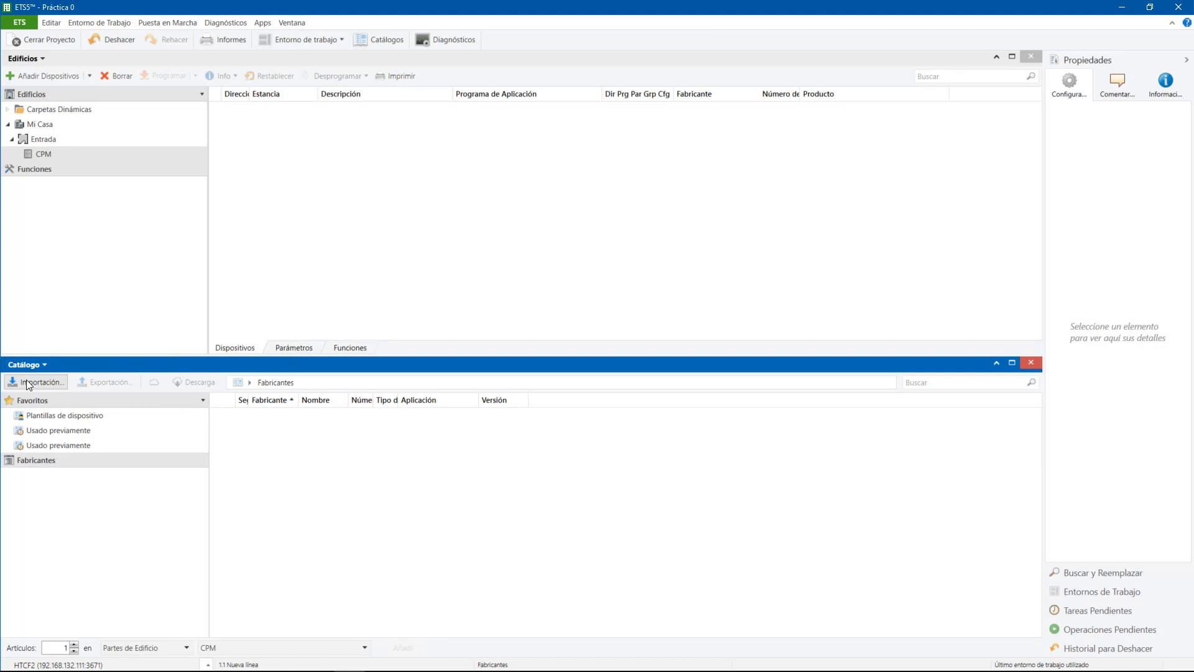
{"action": "left_click", "coordinate": [26, 382]}
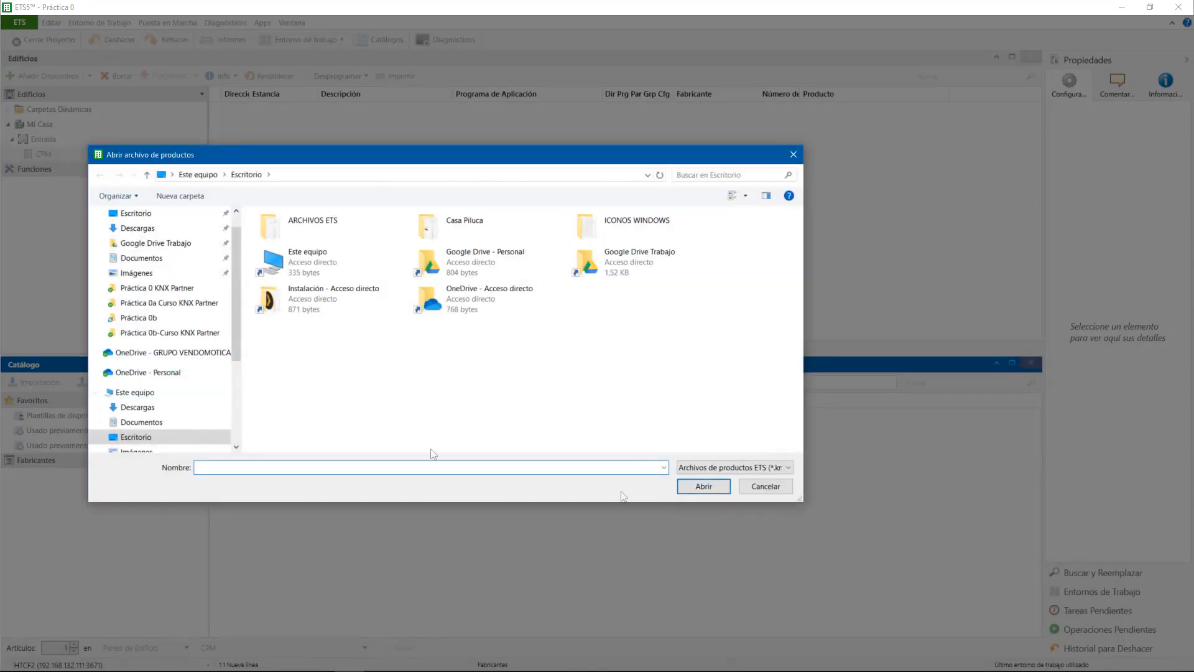
{"action": "left_click", "coordinate": [765, 486]}
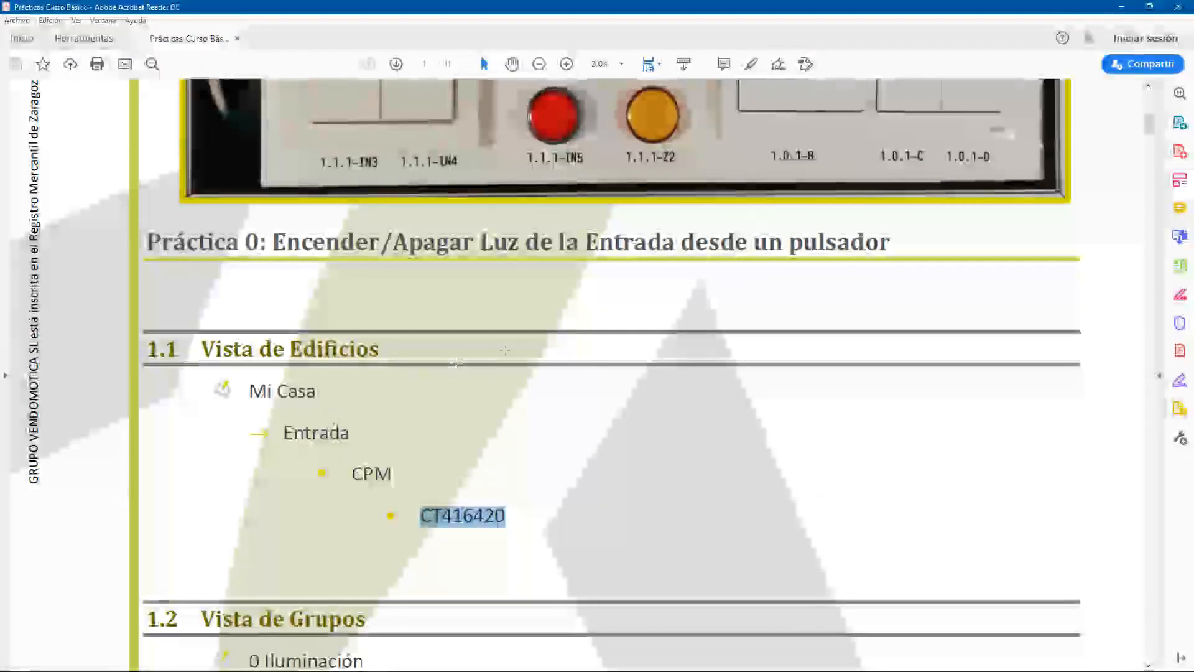
Switch to the practice PDF and examine the Vista del Maletín photo to locate the CT416420 device and its manufacturer.
{"action": "scroll", "coordinate": [541, 317], "scroll_direction": "up", "scroll_amount": 10}
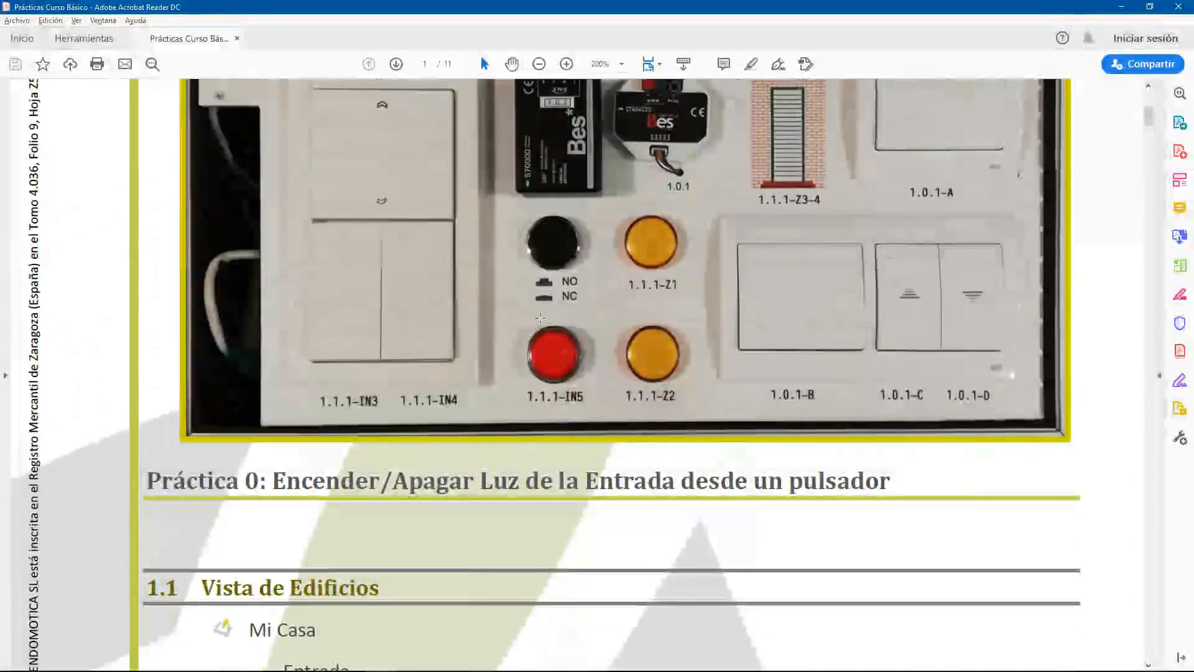
{"action": "scroll", "coordinate": [540, 317], "scroll_direction": "up", "scroll_amount": 3}
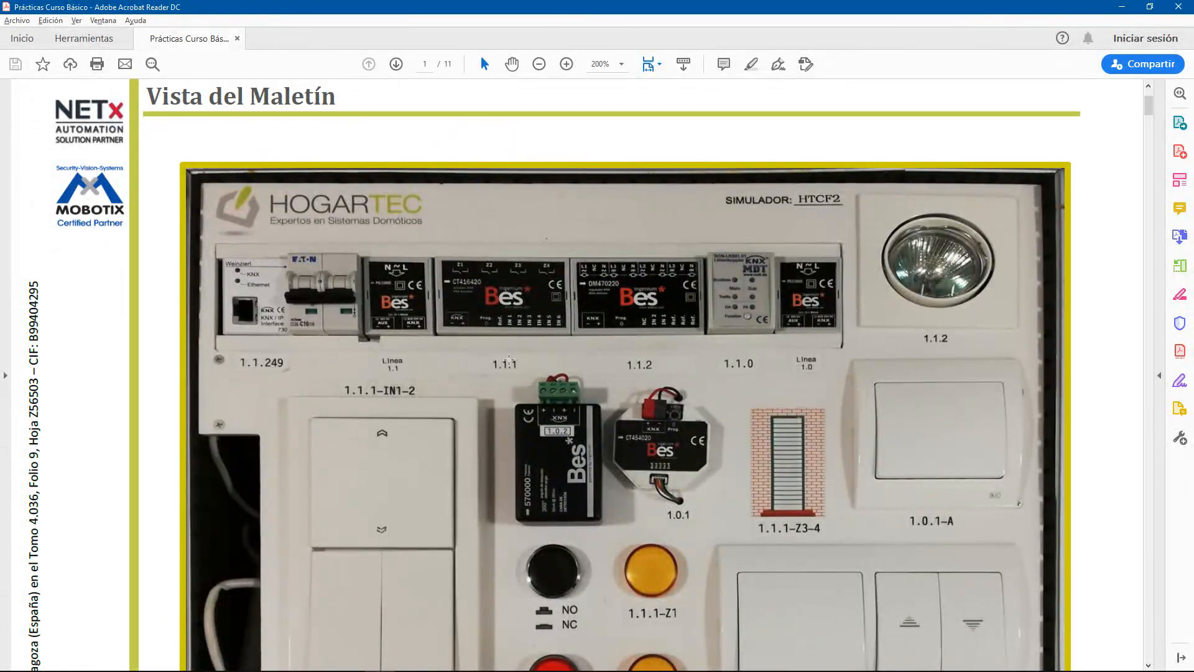
Switch to the browser, search the Vendomótica shop for ct416420, and open the matching binary actuator's product page.
{"action": "key", "text": "alt+Tab"}
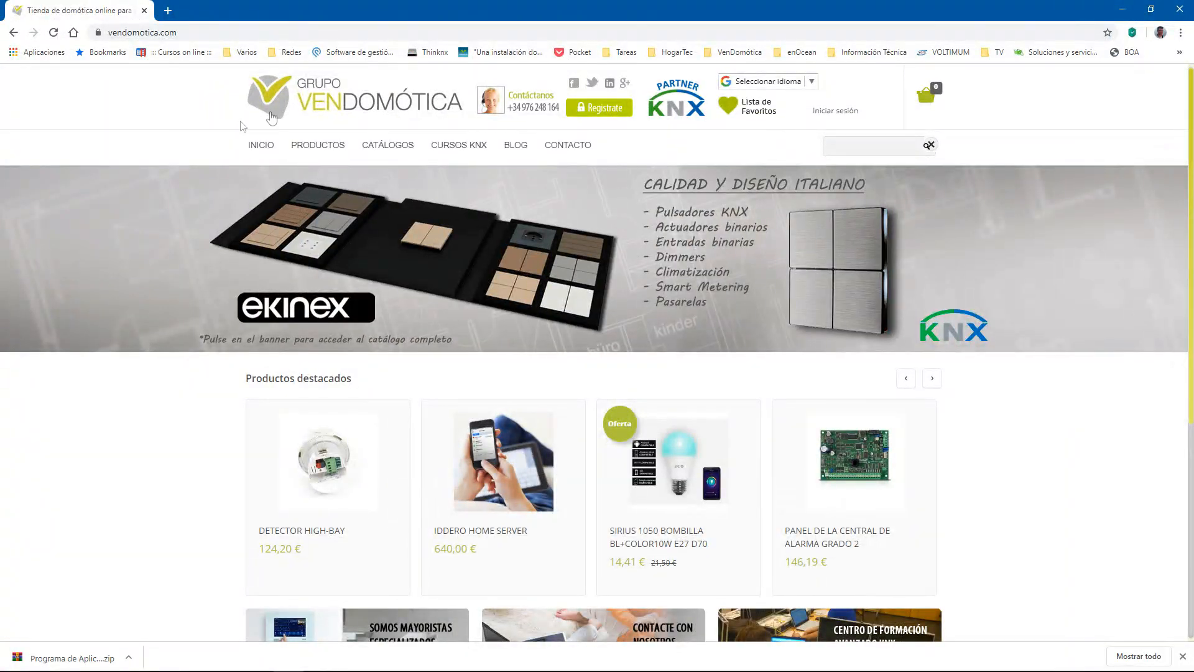
{"action": "left_click", "coordinate": [857, 155]}
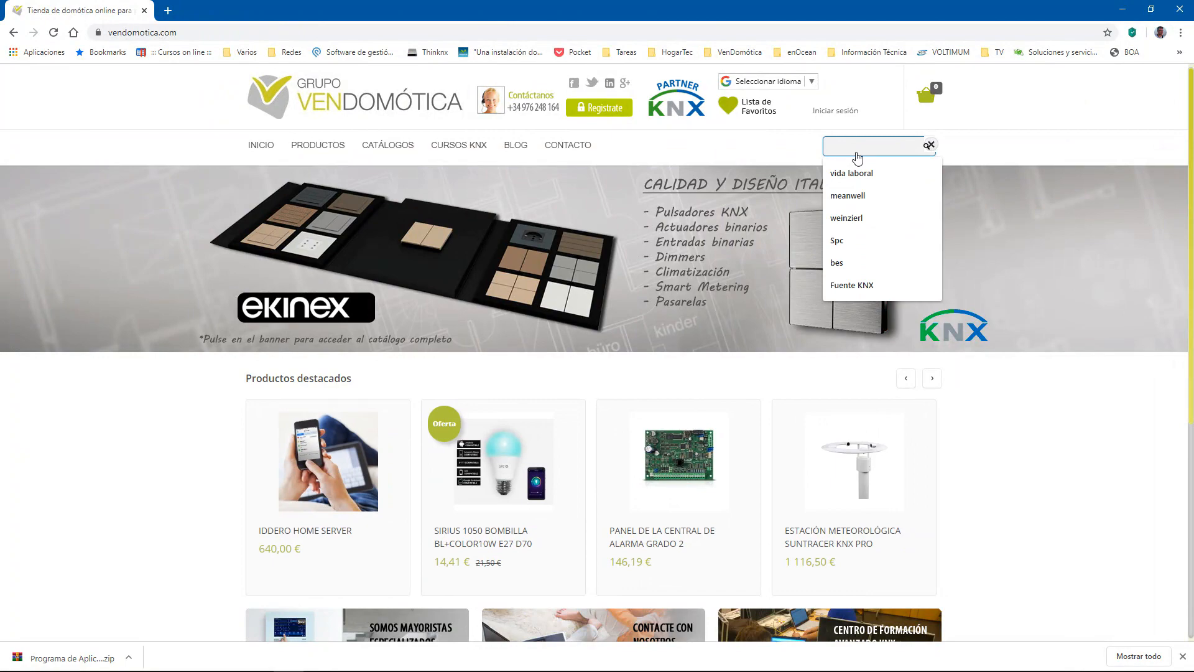
{"action": "type", "text": "ct416420"}
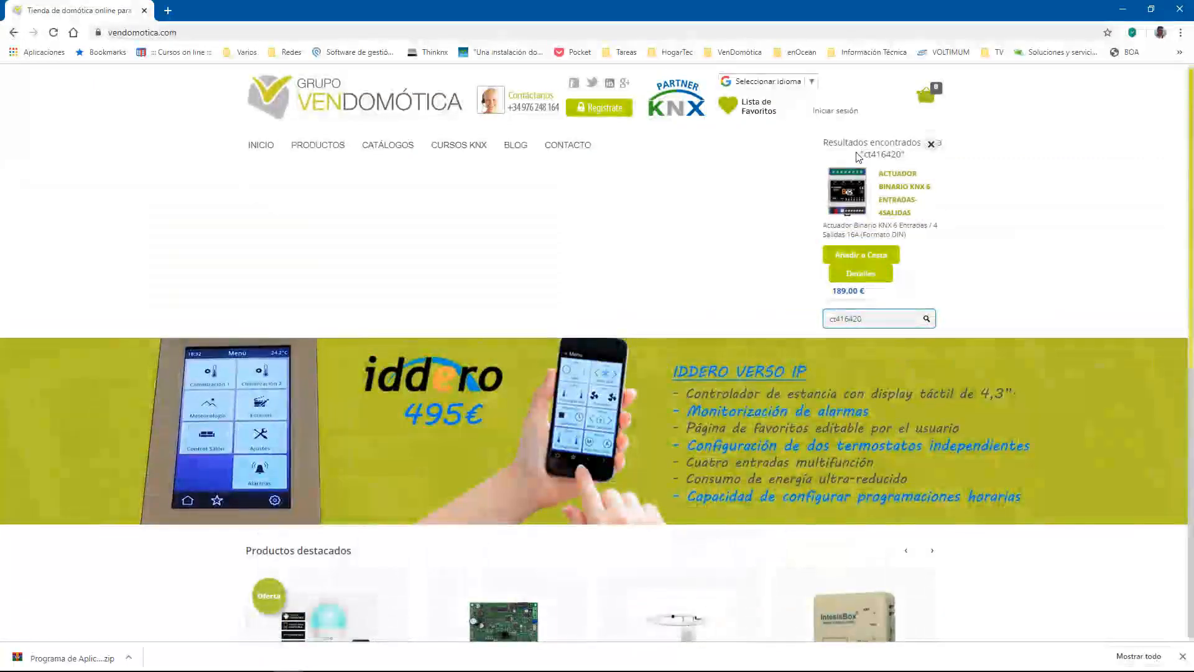
{"action": "left_click", "coordinate": [856, 195]}
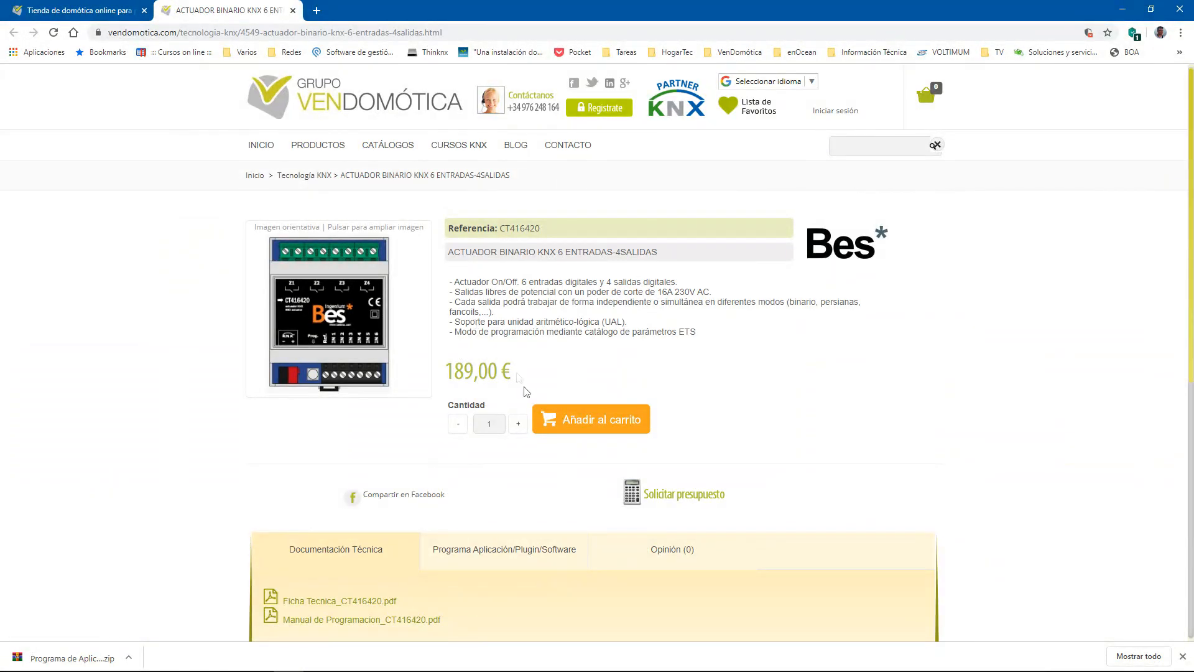
Open Manual de Programacion_CT416420.pdf from the technical documentation, look through its cover, index and description pages, and close it.
{"action": "scroll", "coordinate": [482, 453], "scroll_direction": "down", "scroll_amount": 2}
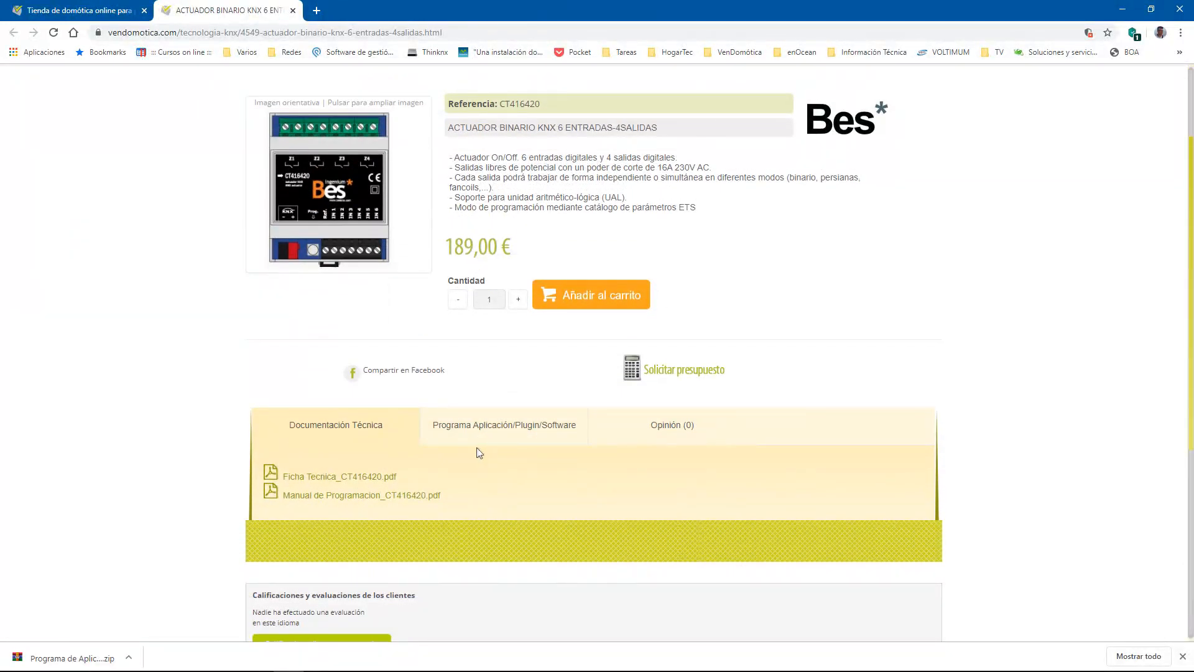
{"action": "scroll", "coordinate": [479, 451], "scroll_direction": "down", "scroll_amount": 2}
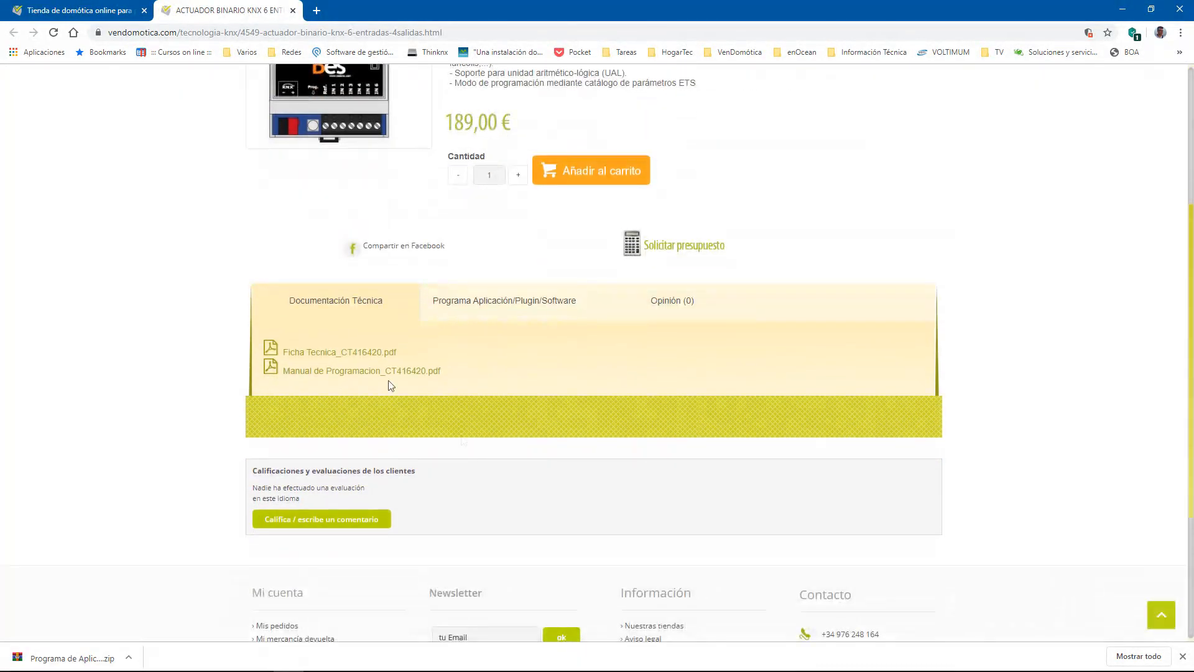
{"action": "left_click", "coordinate": [342, 372]}
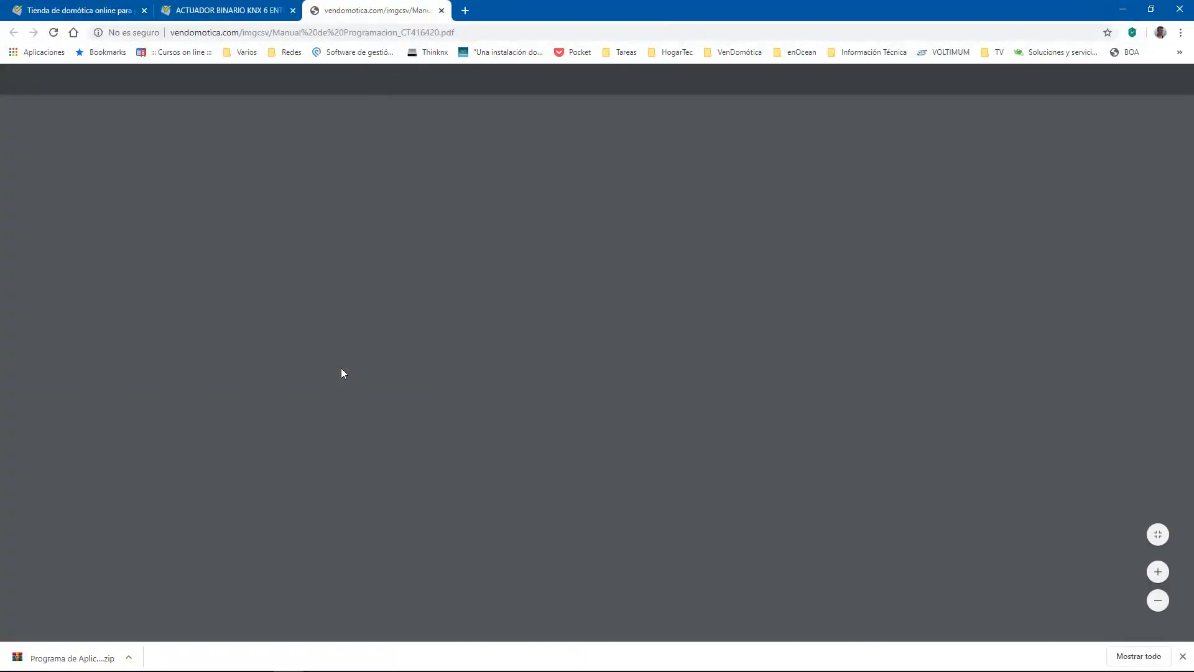
{"action": "scroll", "coordinate": [709, 396], "scroll_direction": "down", "scroll_amount": 12}
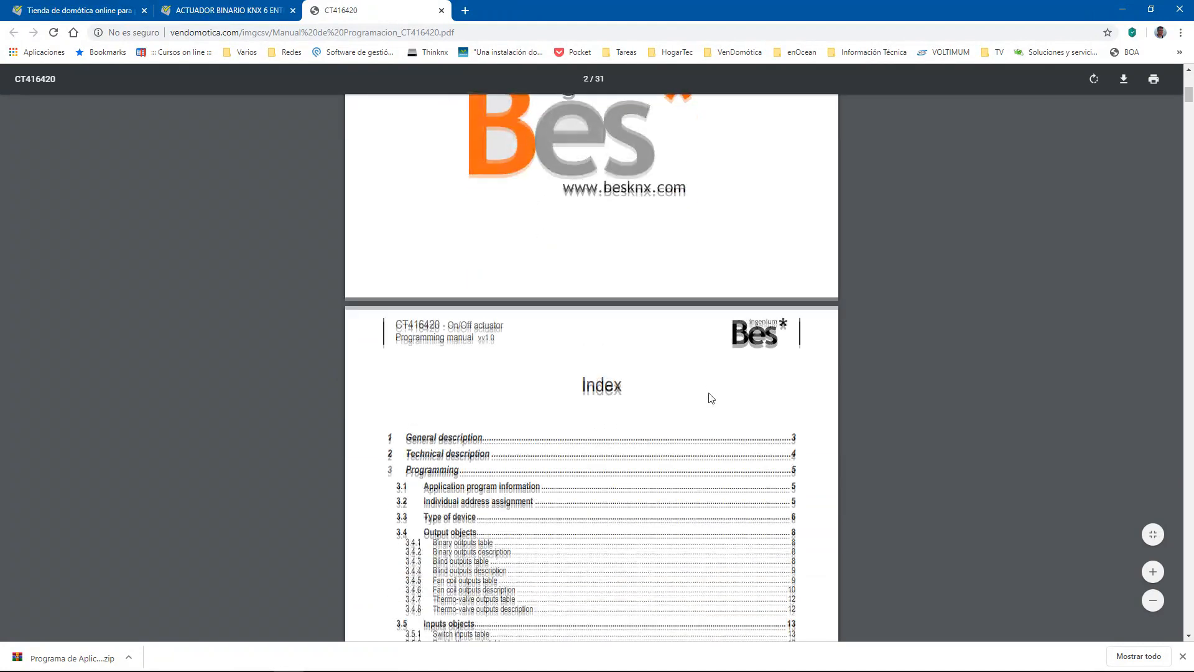
{"action": "scroll", "coordinate": [709, 397], "scroll_direction": "down", "scroll_amount": 15}
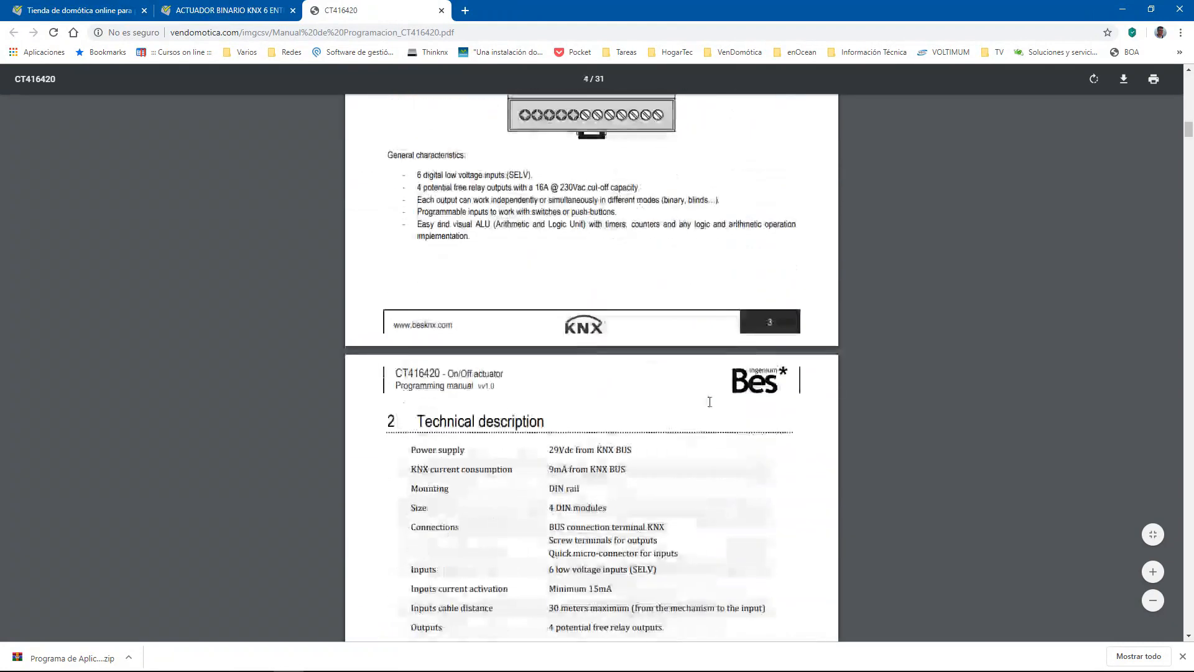
{"action": "scroll", "coordinate": [710, 402], "scroll_direction": "up", "scroll_amount": 20}
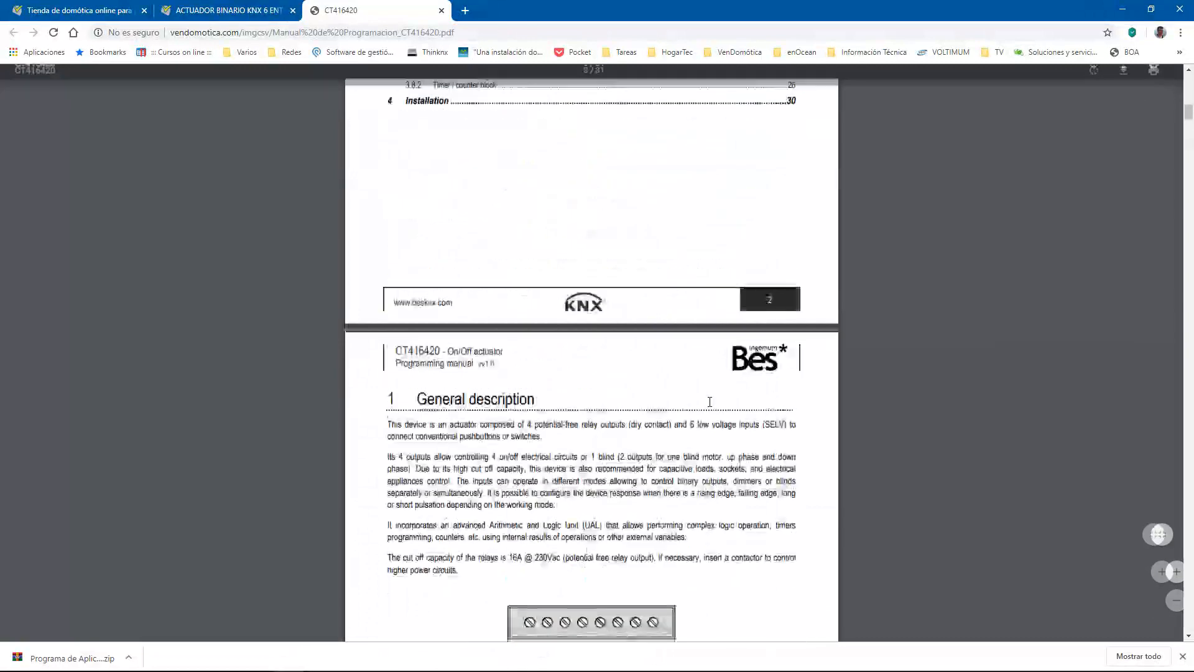
{"action": "scroll", "coordinate": [709, 402], "scroll_direction": "up", "scroll_amount": 6}
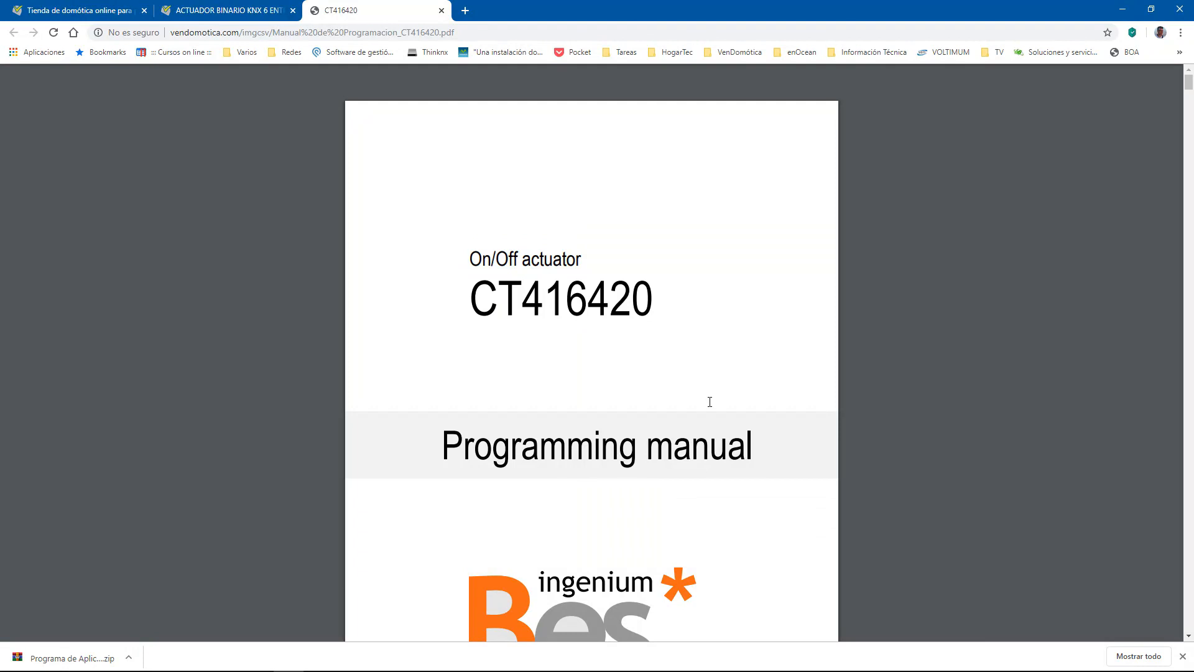
{"action": "scroll", "coordinate": [600, 480], "scroll_direction": "down", "scroll_amount": 5}
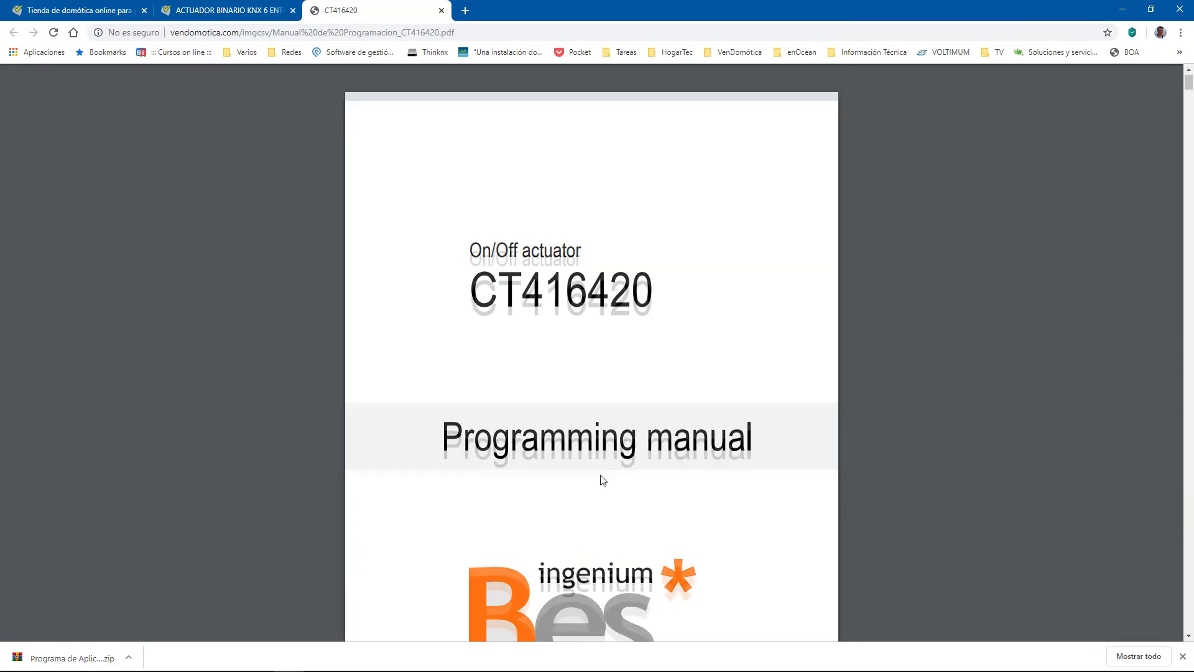
{"action": "scroll", "coordinate": [581, 443], "scroll_direction": "down", "scroll_amount": 8}
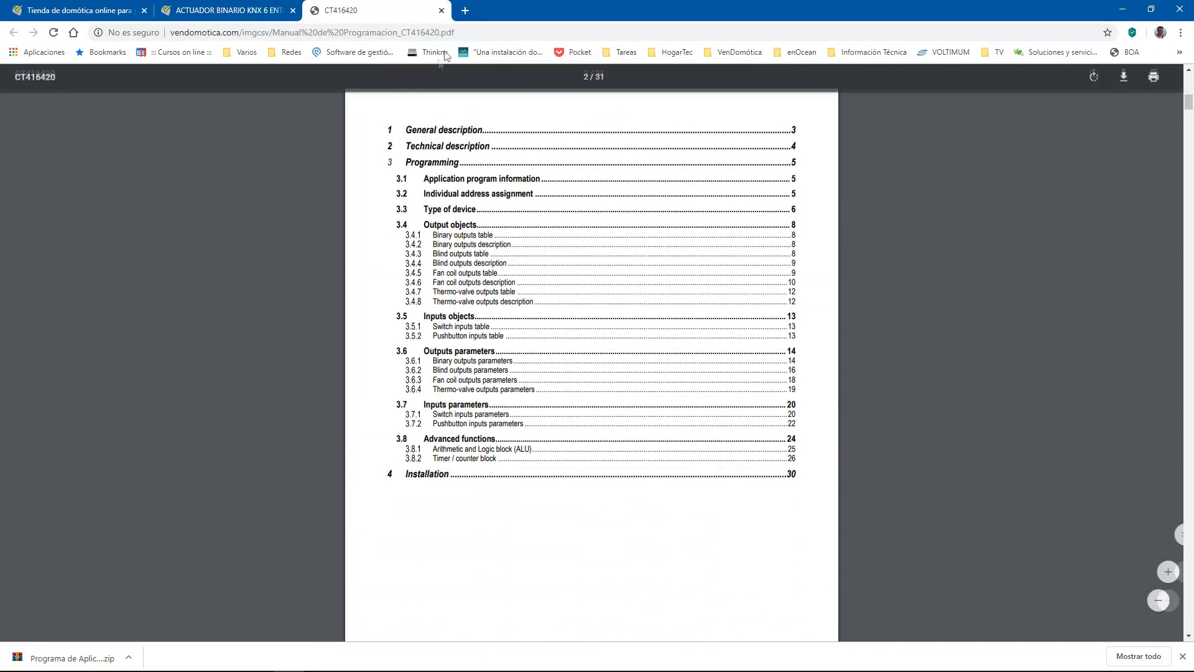
{"action": "left_click", "coordinate": [439, 10]}
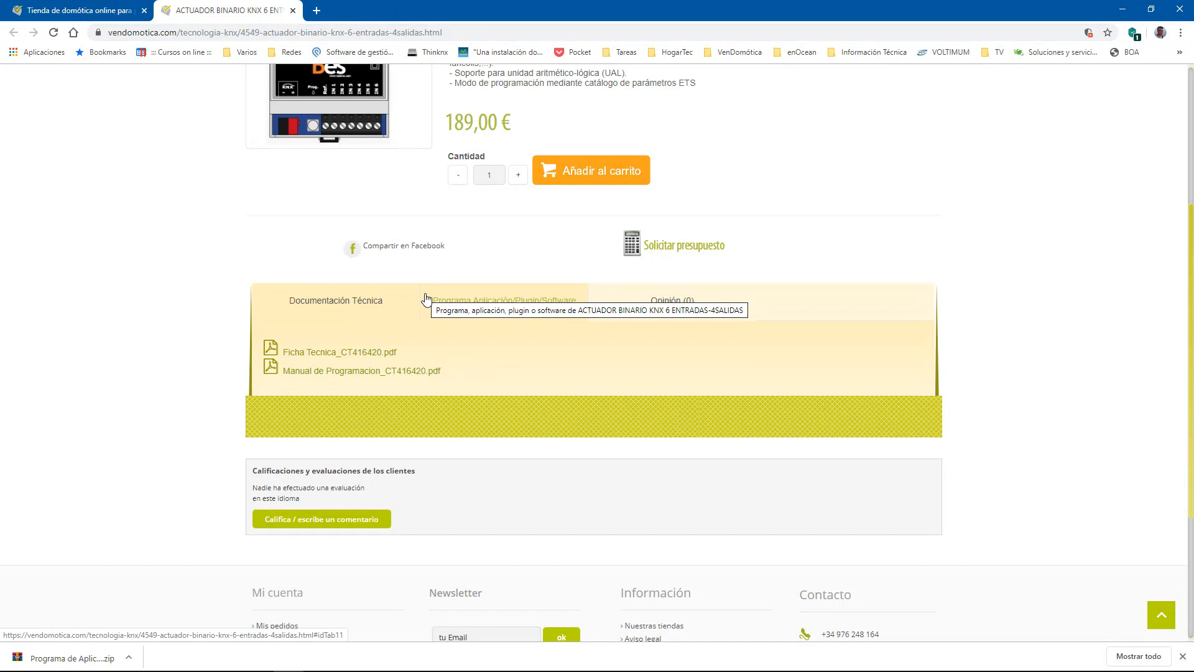
Download Programa de Aplicacion_CT416420.zip from the product's application program section and save it in the Descargas folder.
{"action": "scroll", "coordinate": [433, 270], "scroll_direction": "up", "scroll_amount": 1}
{"action": "scroll", "coordinate": [433, 270], "scroll_direction": "up", "scroll_amount": 2}
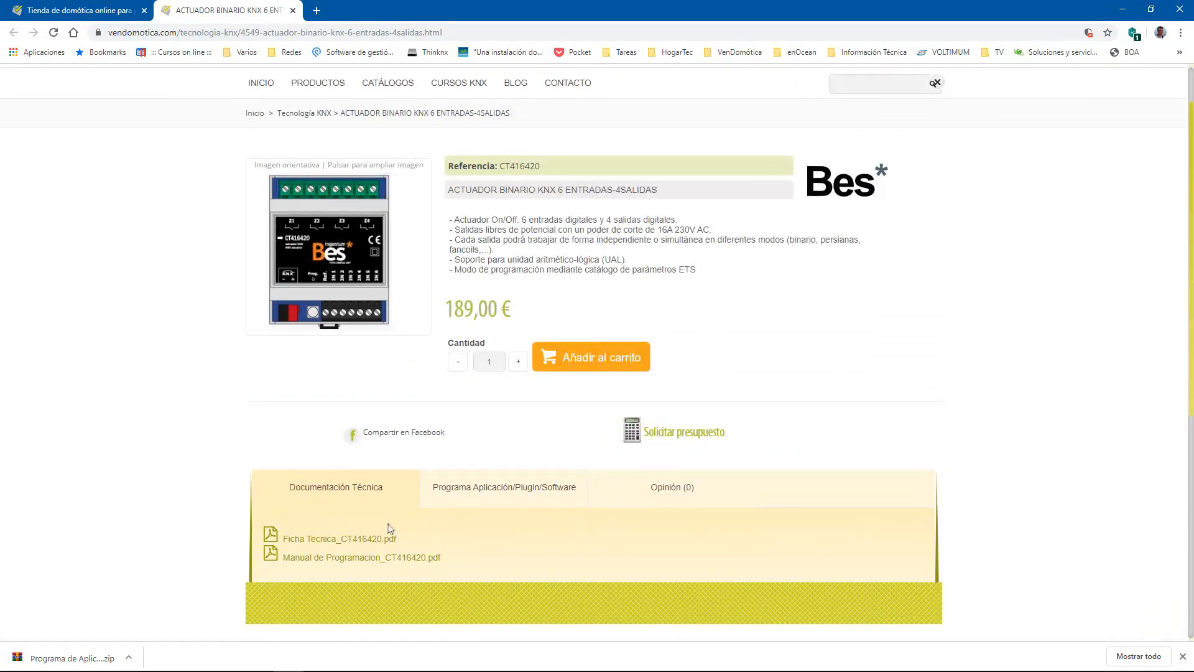
{"action": "left_click", "coordinate": [497, 504]}
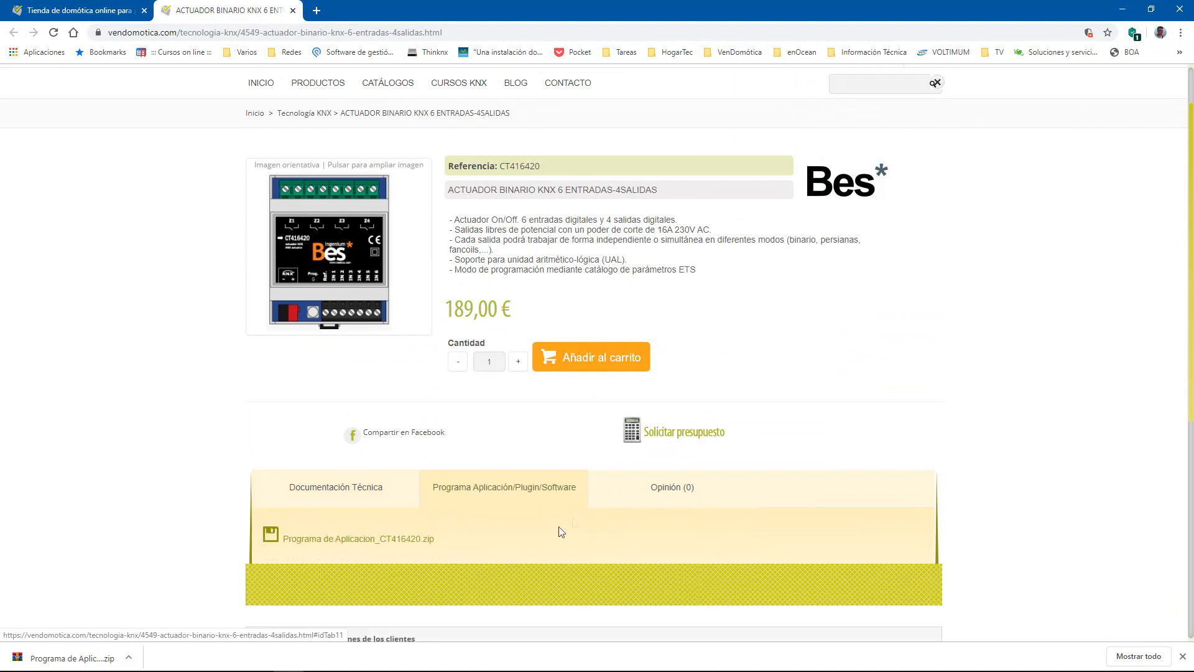
{"action": "left_click", "coordinate": [378, 539]}
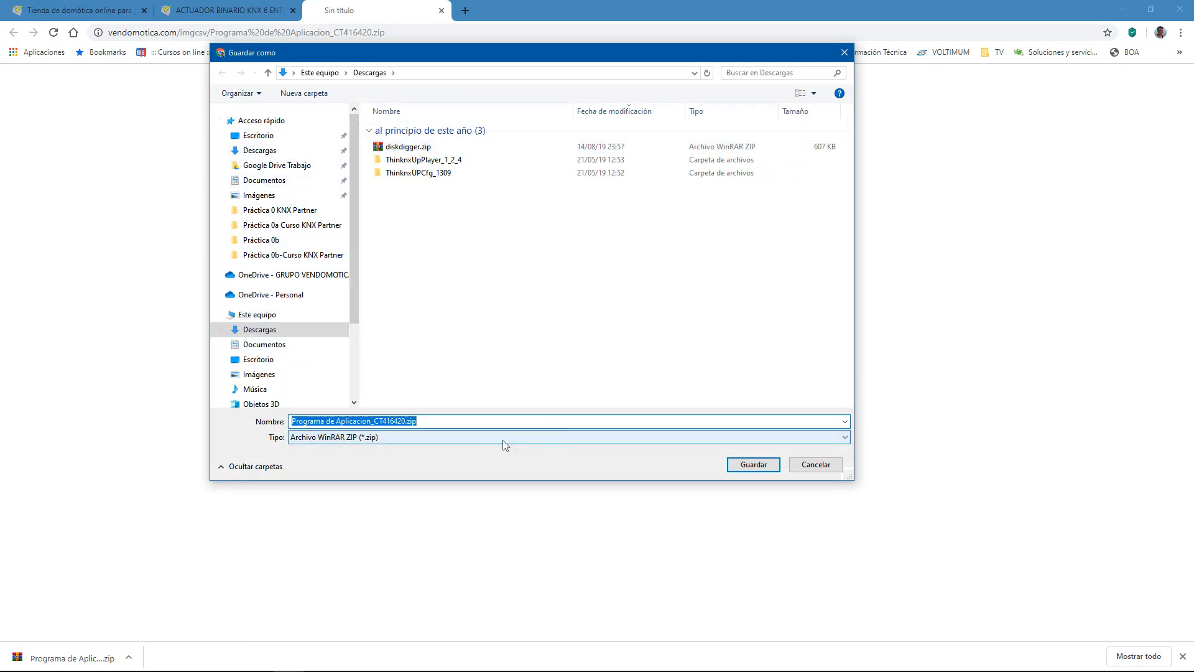
{"action": "left_click", "coordinate": [754, 466]}
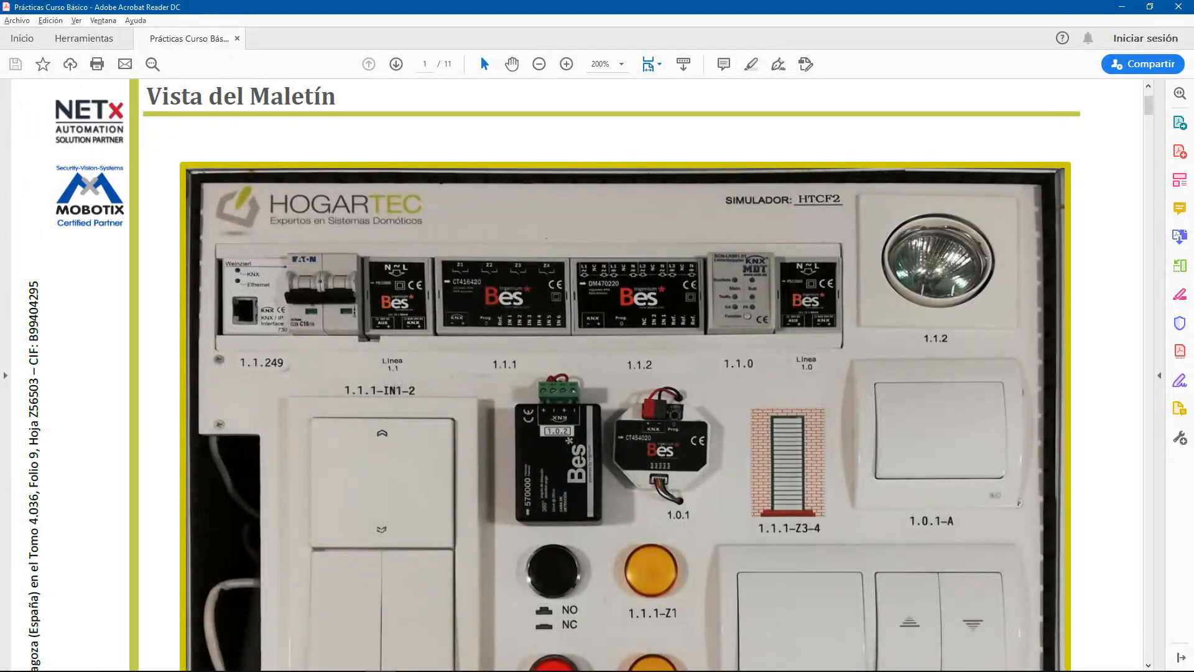
Open the Descargas folder in File Explorer and extract Programa de Aplicacion_CT416420.zip there with WinRAR.
{"action": "left_click_drag", "start_coordinate": [0, 450], "coordinate": [626, 224]}
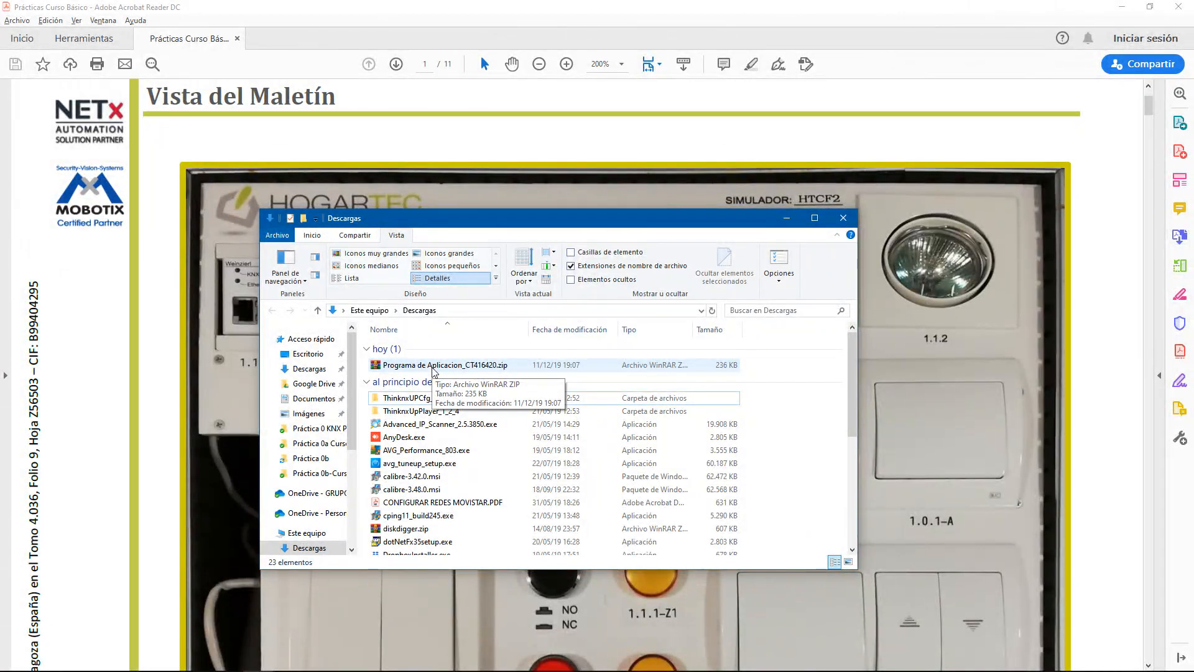
{"action": "right_click", "coordinate": [434, 372]}
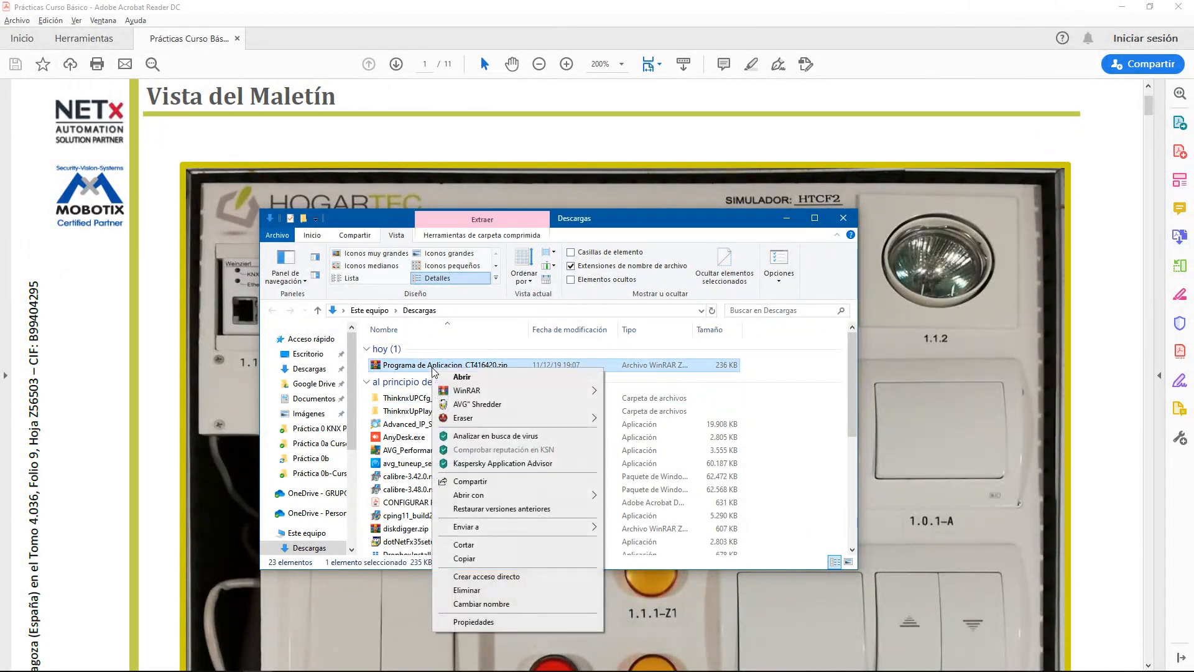
{"action": "mouse_move", "coordinate": [503, 389]}
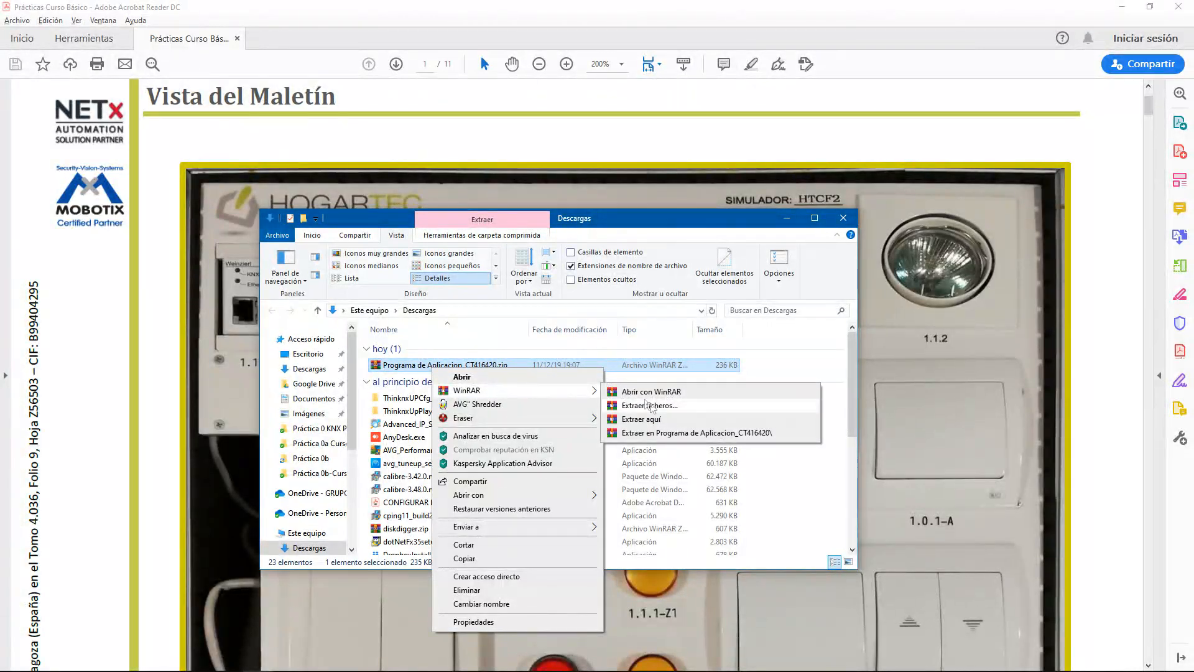
{"action": "left_click", "coordinate": [657, 419]}
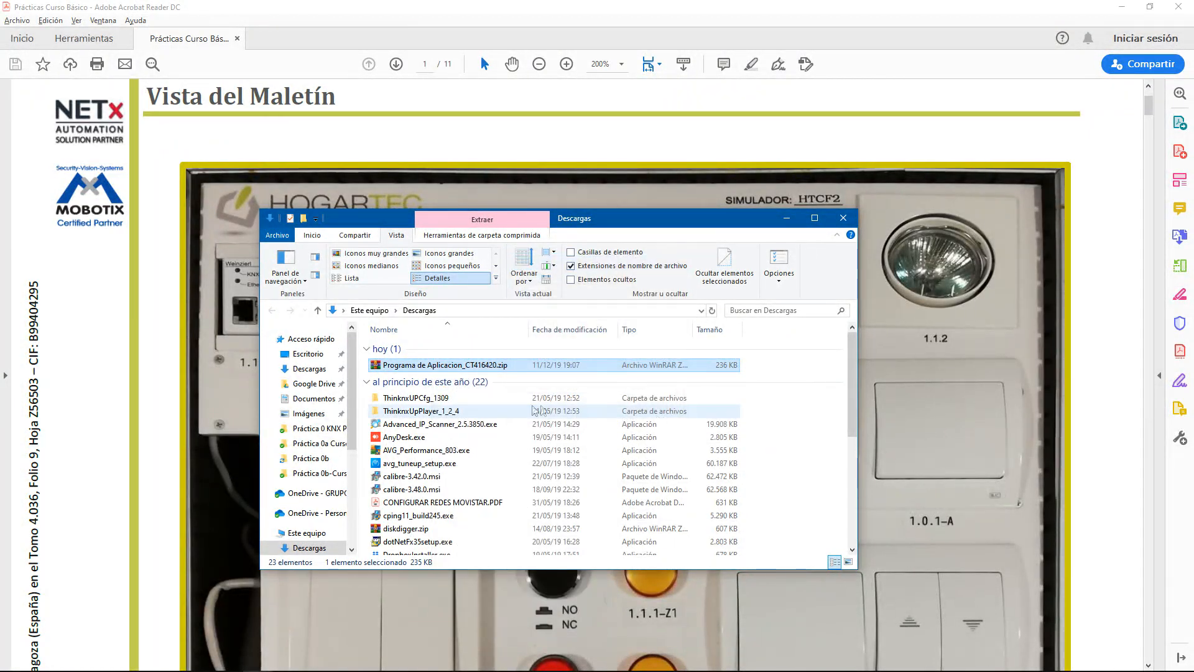
Locate the extracted Actuators_7.1.knxprod in Descargas, and compare it with the contents of Programa de Aplicacion_CT416420.zip.
{"action": "scroll", "coordinate": [488, 463], "scroll_direction": "down", "scroll_amount": 4}
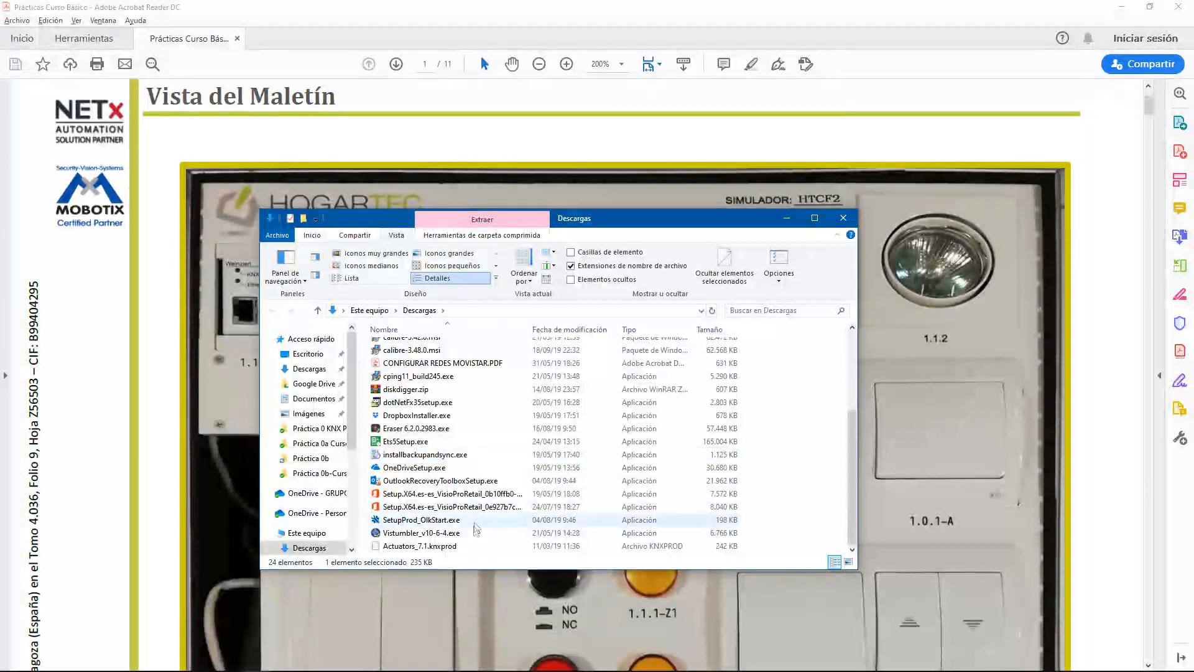
{"action": "left_click", "coordinate": [475, 548]}
{"action": "scroll", "coordinate": [433, 372], "scroll_direction": "up", "scroll_amount": 8}
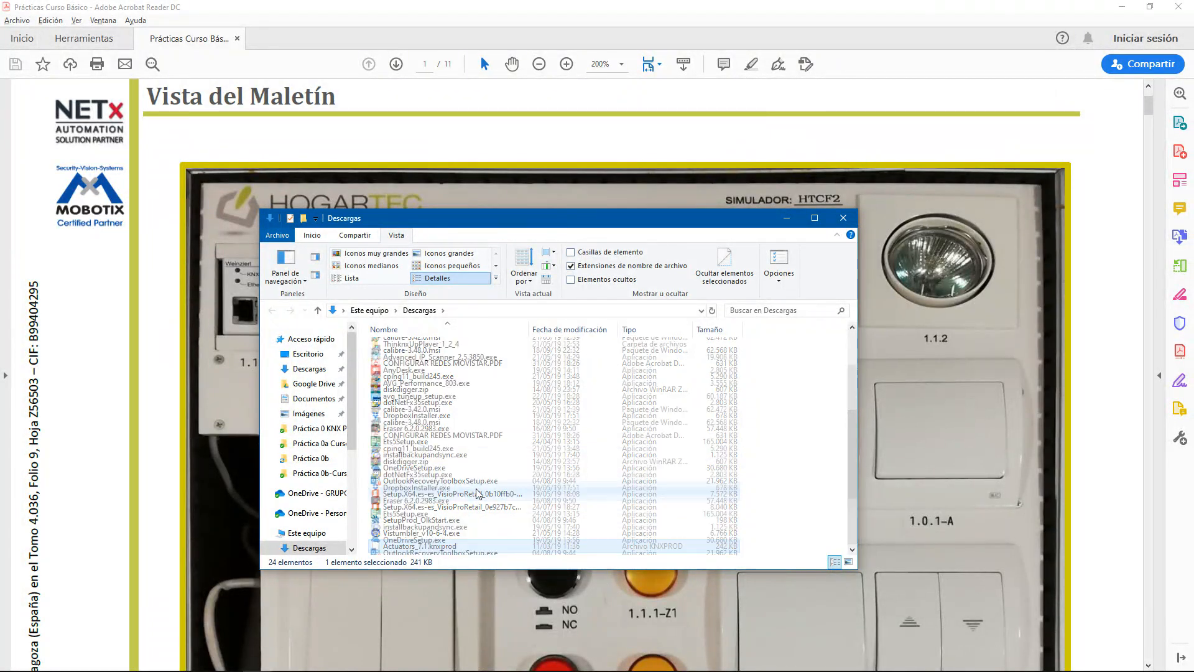
{"action": "left_click", "coordinate": [428, 366]}
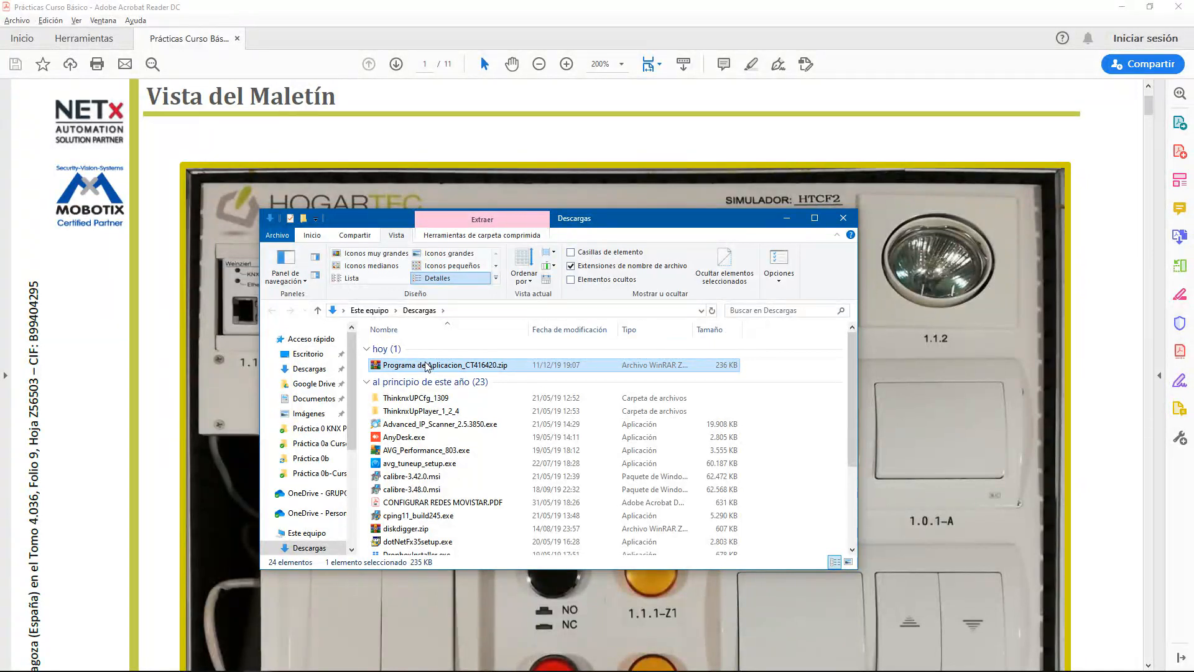
{"action": "double_click", "coordinate": [428, 366]}
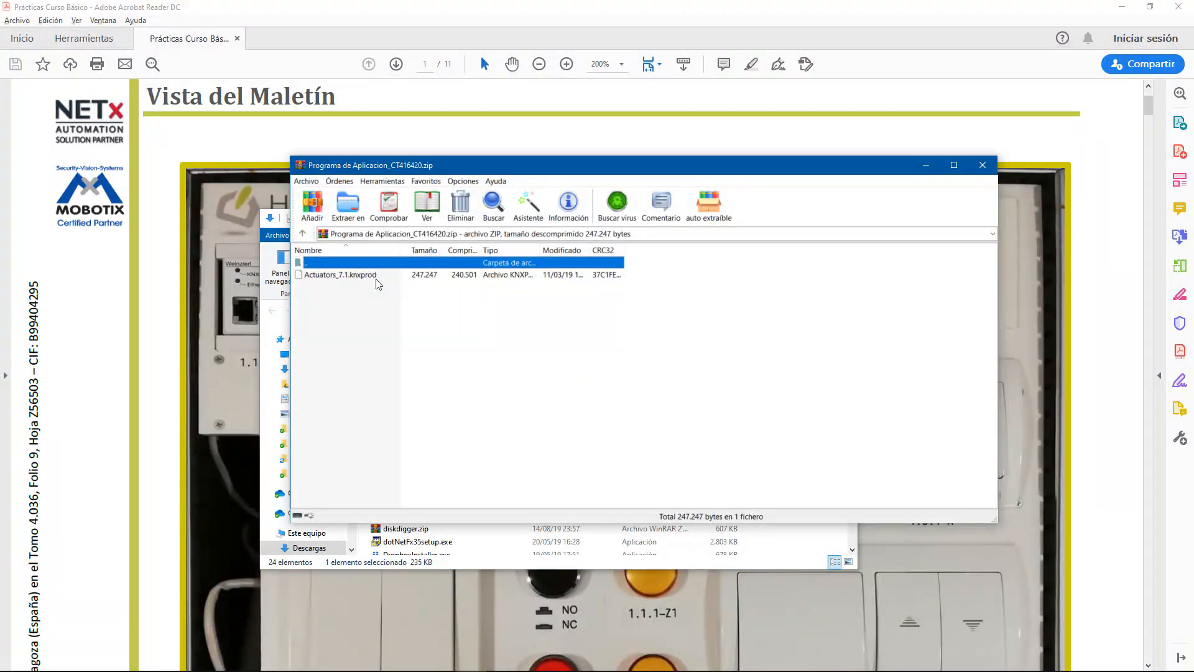
{"action": "left_click", "coordinate": [983, 166]}
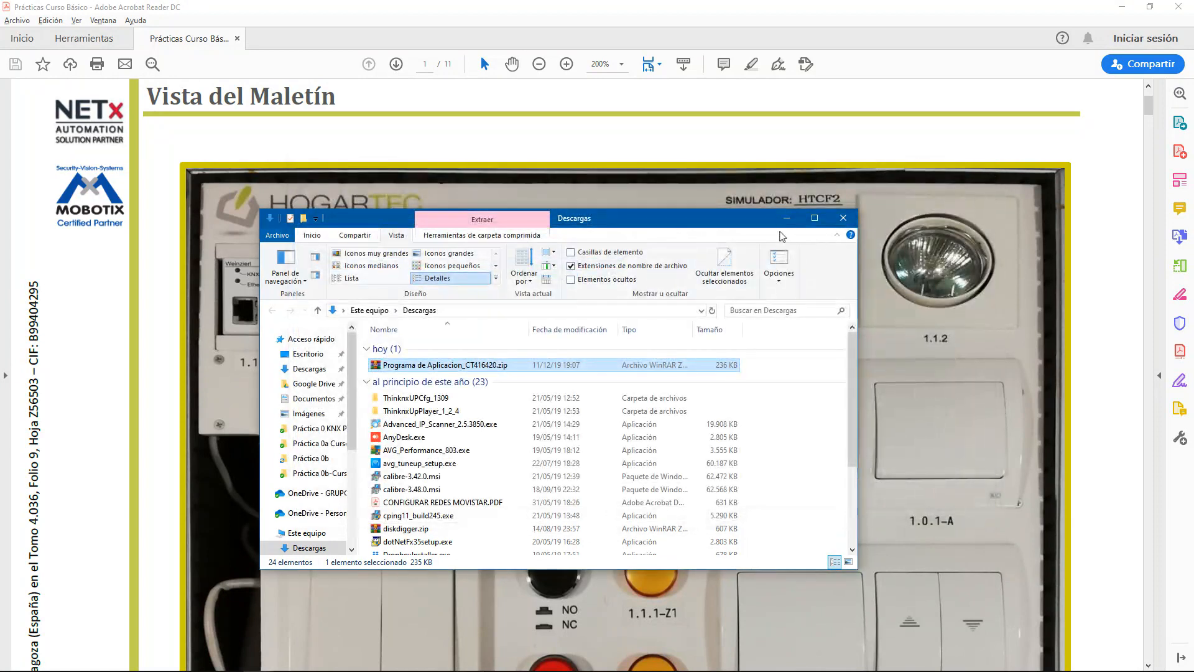
Switch to ETS5 and import the product file Actuators_7.1.knxprod from the Descargas folder into the catalogue.
{"action": "left_click", "coordinate": [786, 218]}
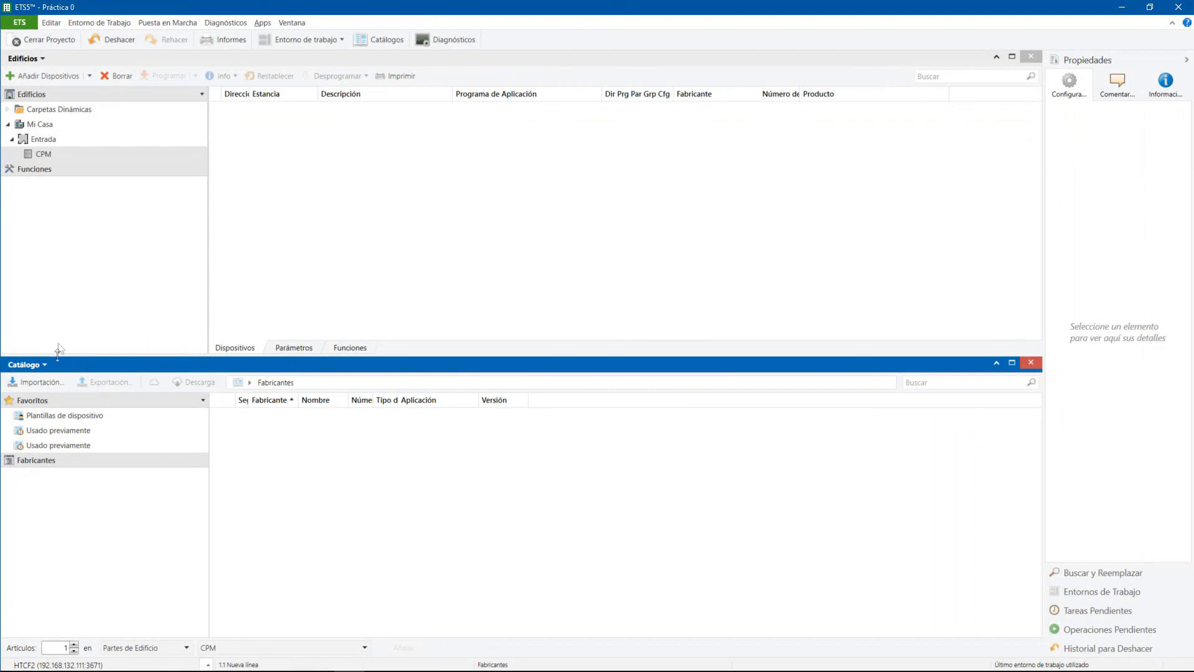
{"action": "left_click", "coordinate": [51, 379]}
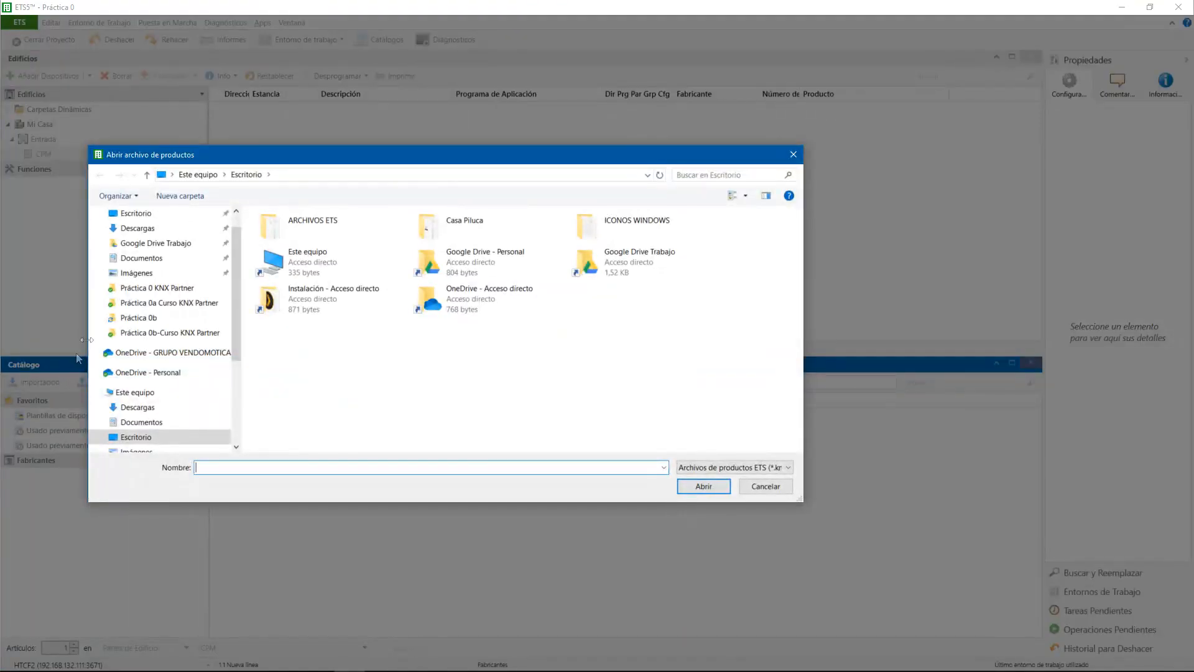
{"action": "left_click", "coordinate": [139, 230]}
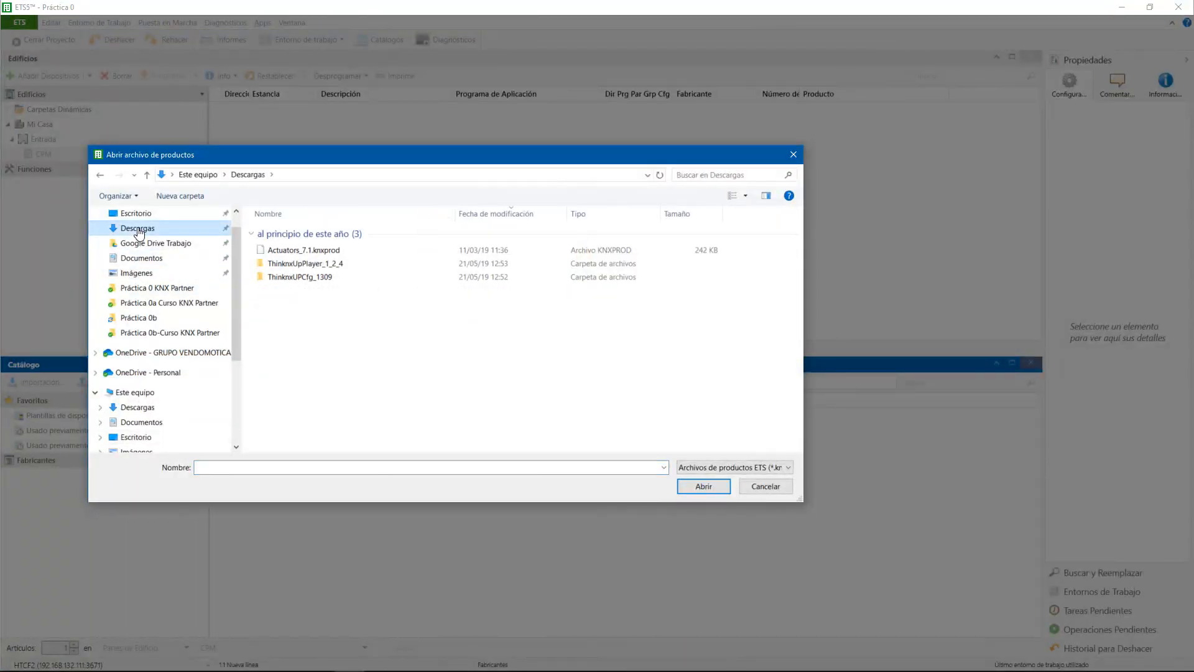
{"action": "left_click", "coordinate": [323, 255]}
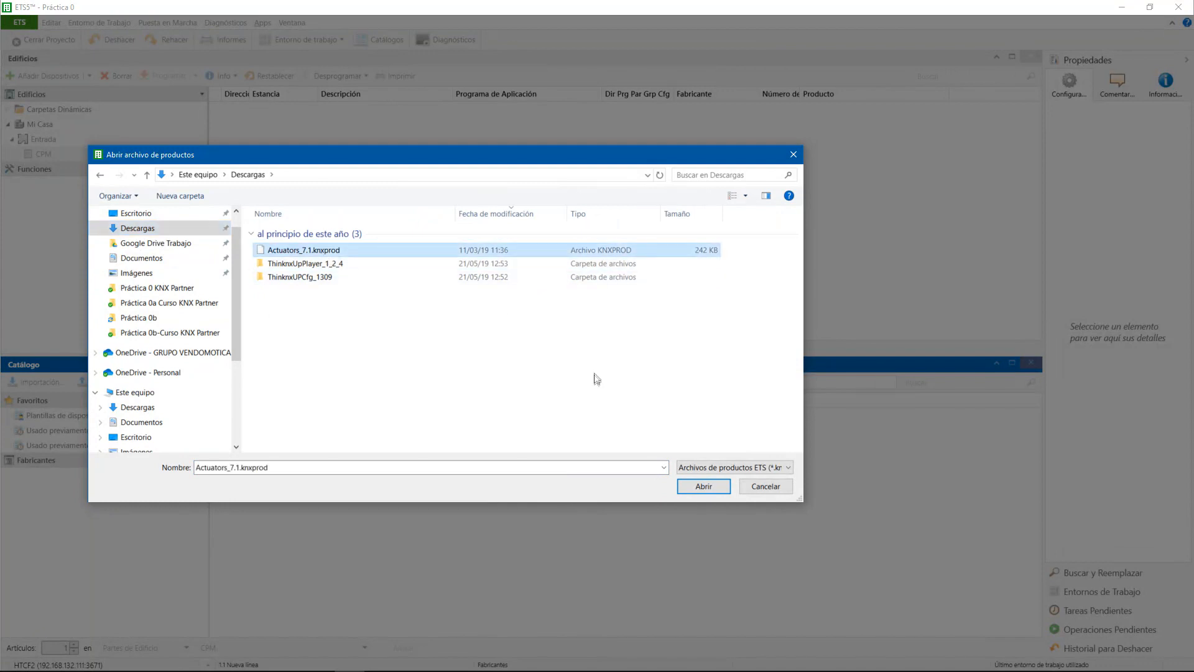
{"action": "left_click", "coordinate": [716, 492]}
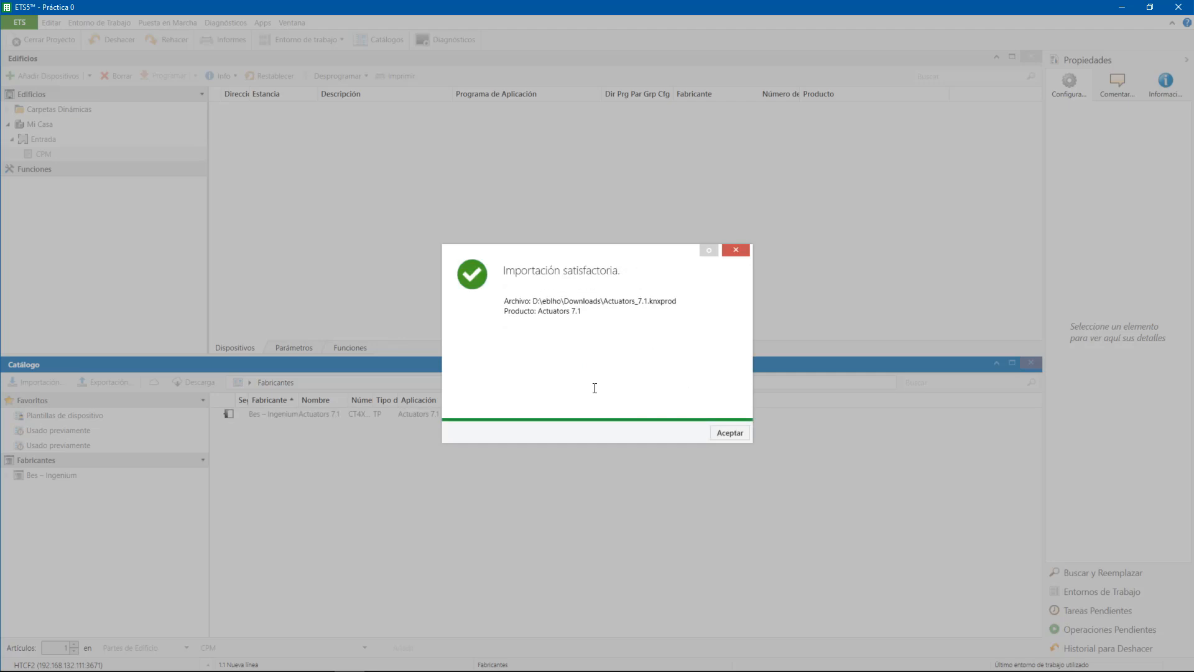
{"action": "left_click", "coordinate": [730, 433]}
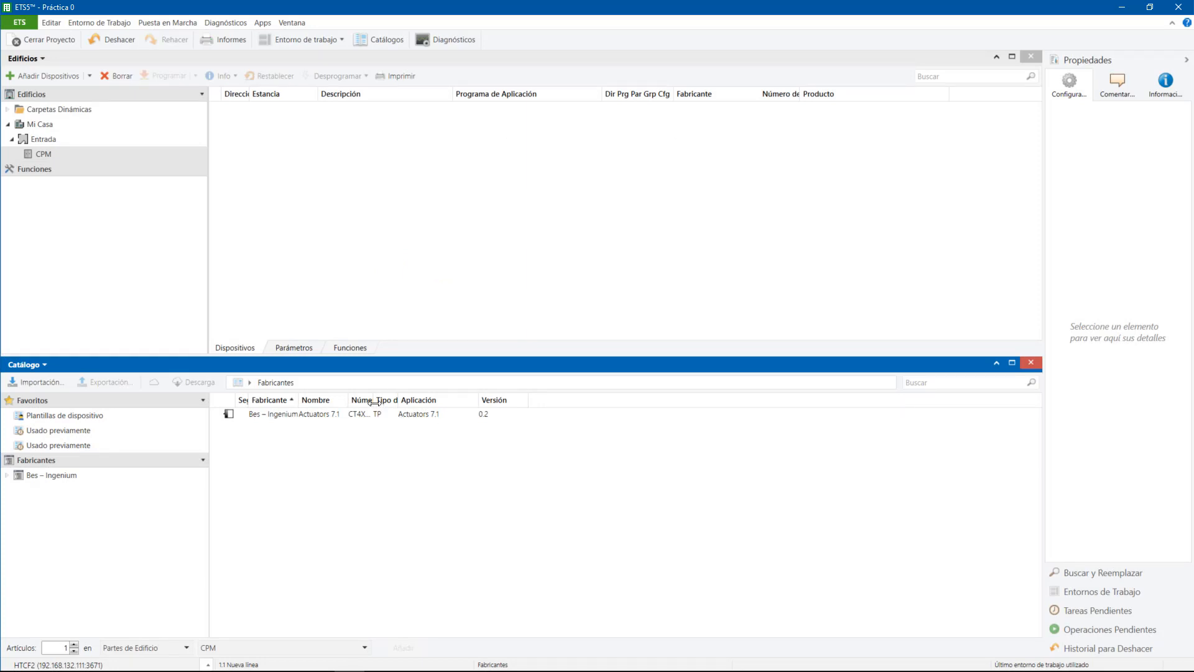
Widen the catalogue's Número de Pedido column and select the Bes – Ingenium Actuators 7.1 product.
{"action": "mouse_move", "coordinate": [376, 401]}
{"action": "left_mouse_down"}
{"action": "mouse_move", "coordinate": [424, 398]}
{"action": "mouse_move", "coordinate": [358, 398]}
{"action": "left_mouse_up"}
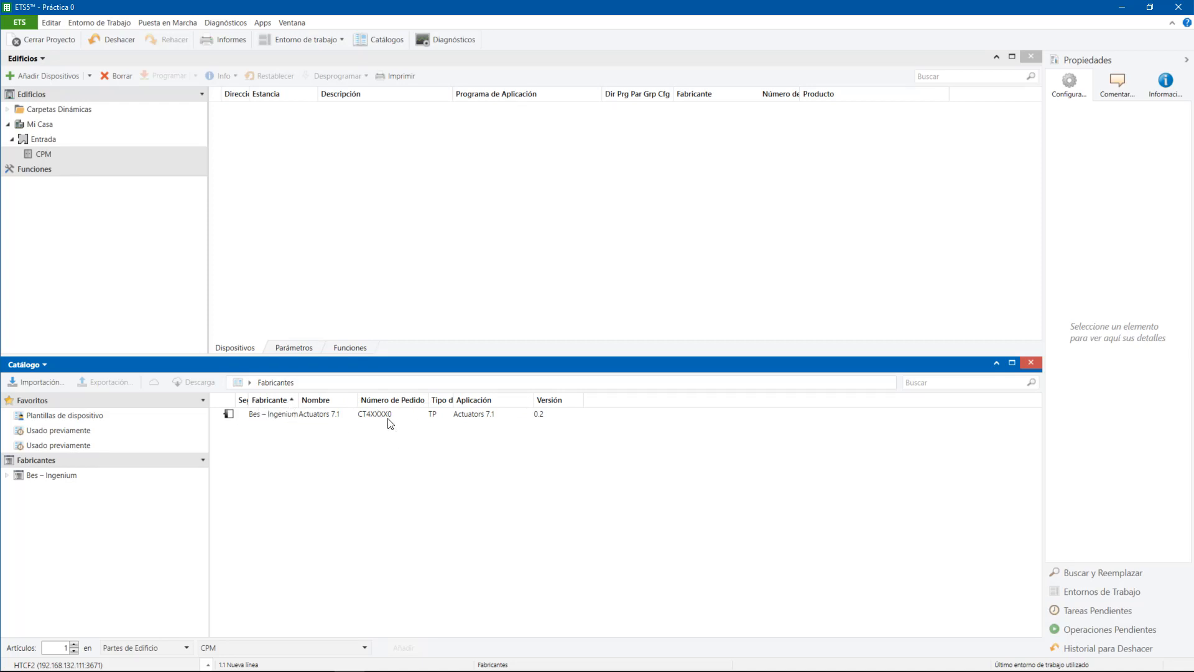
{"action": "left_click", "coordinate": [385, 416]}
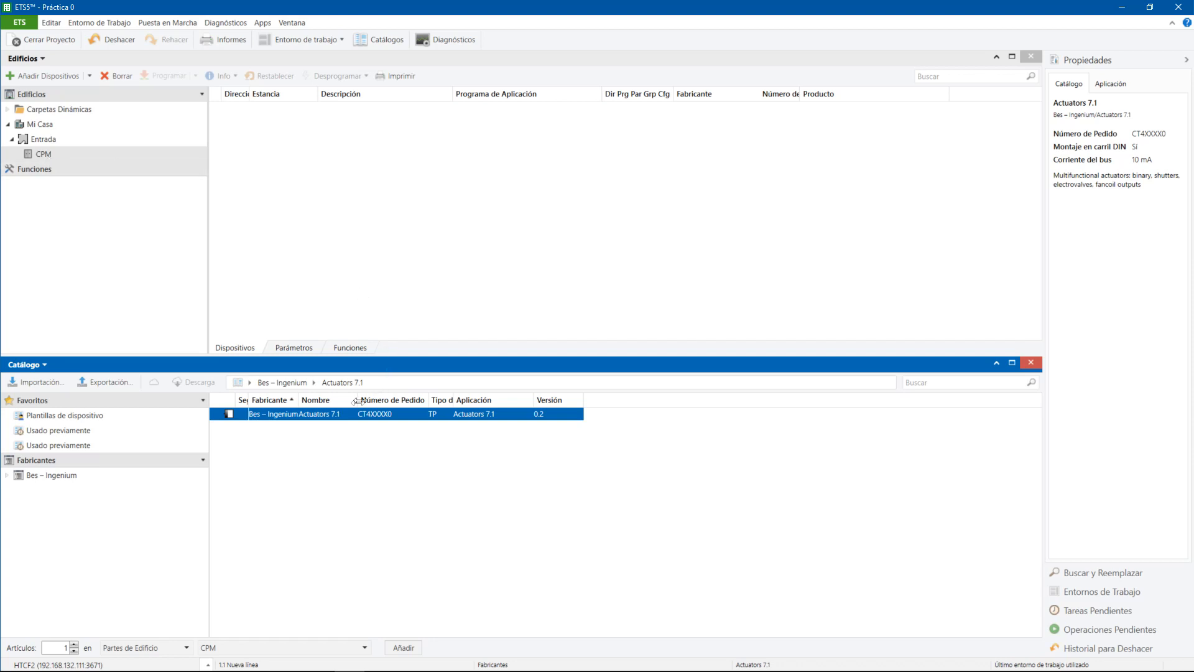
Try two ways of adding Actuators 7.1 from the catalogue to the CPM cabinet, undoing each addition.
{"action": "double_click", "coordinate": [349, 416]}
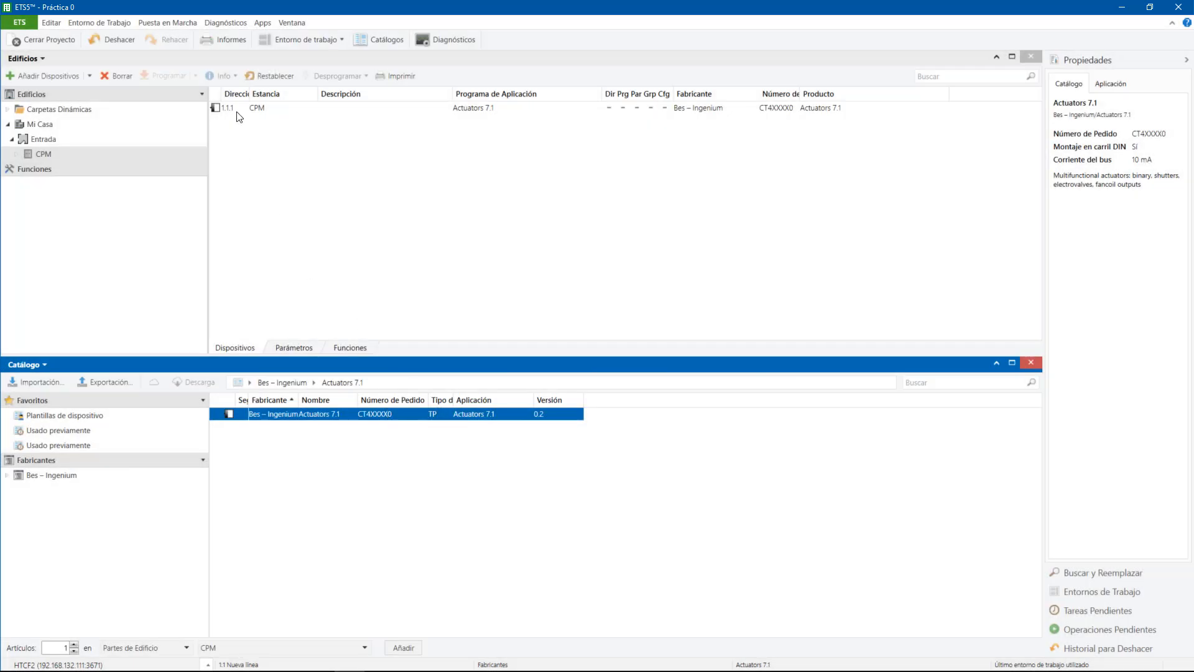
{"action": "key", "text": "ctrl+z"}
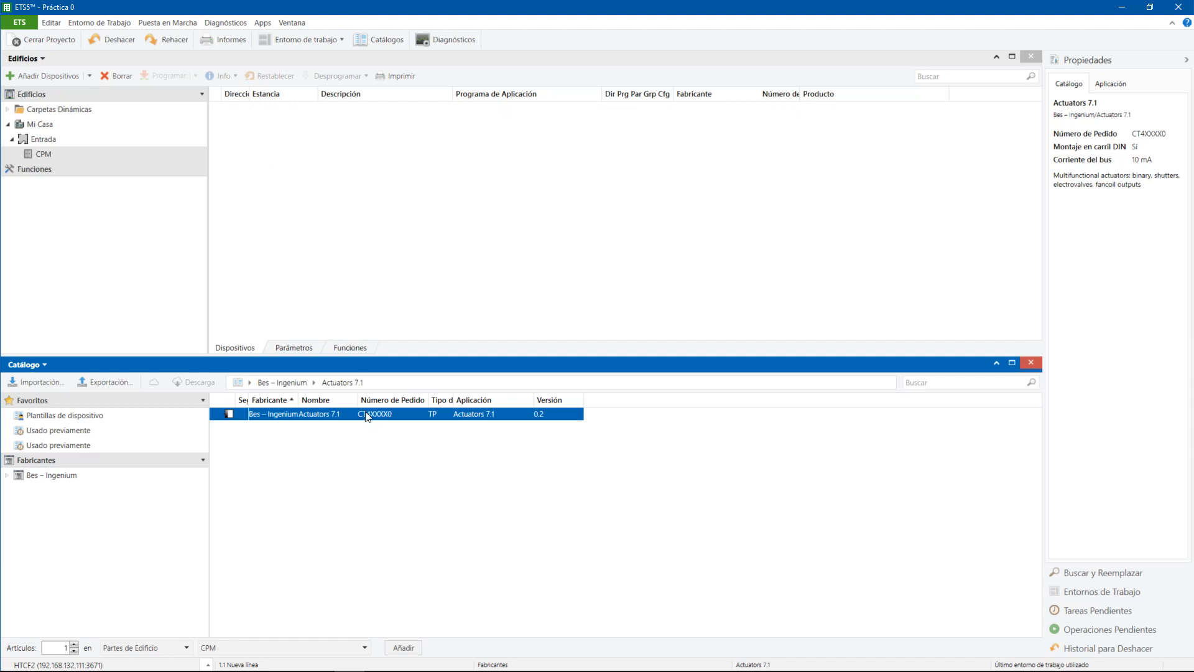
{"action": "left_click_drag", "start_coordinate": [367, 415], "coordinate": [331, 255]}
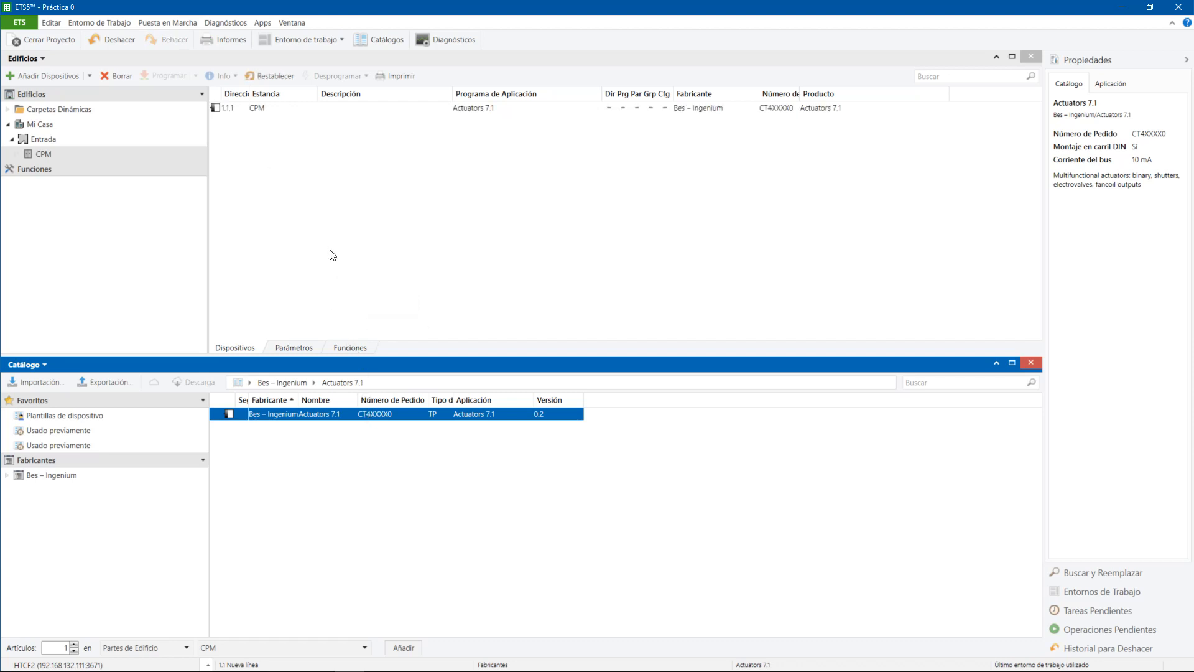
{"action": "key", "text": "ctrl+z"}
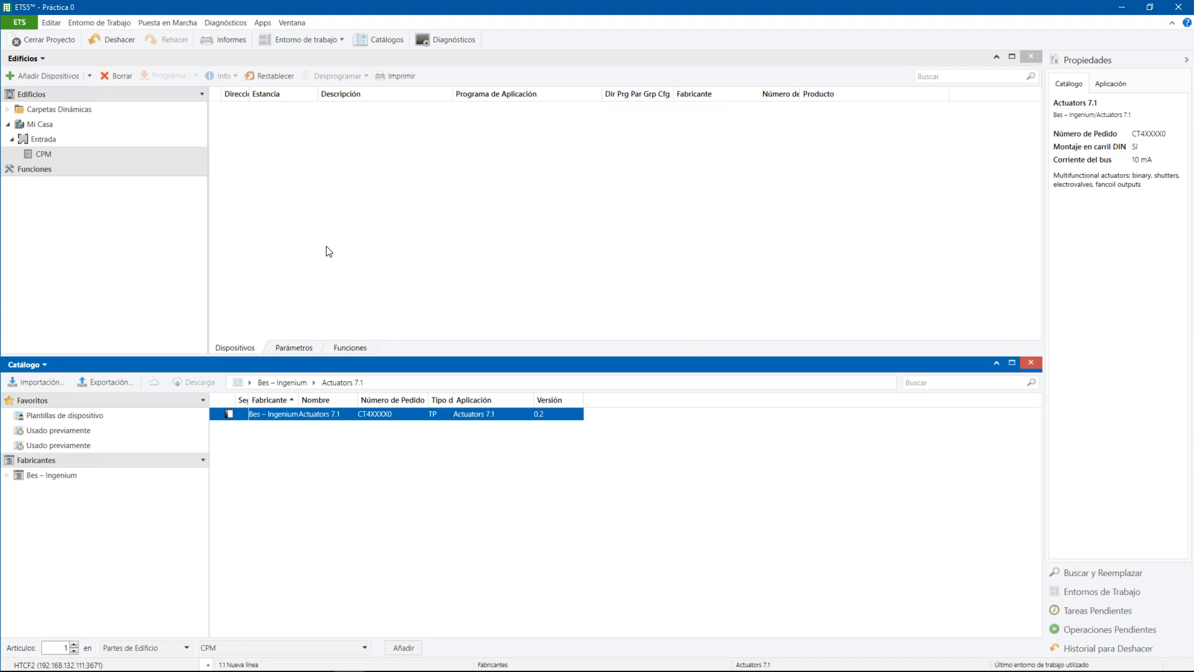
Add Actuators 7.1 from the catalogue to the CPM cabinet in the building tree and close the catalogue.
{"action": "left_click_drag", "start_coordinate": [395, 413], "coordinate": [35, 154]}
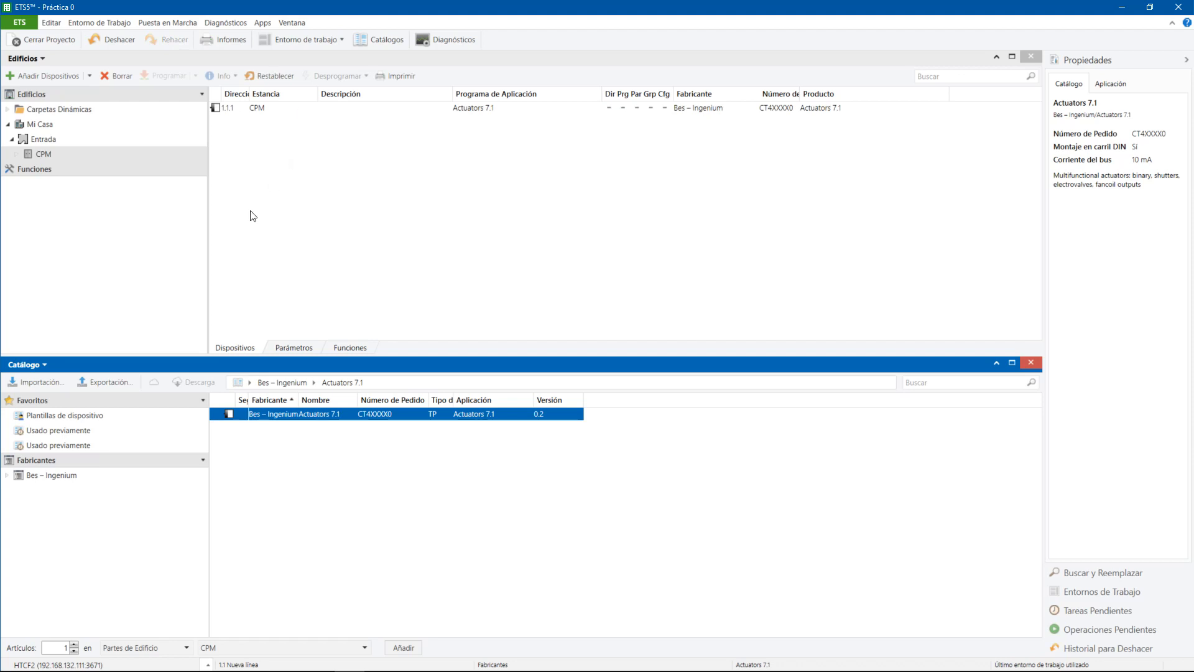
{"action": "left_click", "coordinate": [54, 149]}
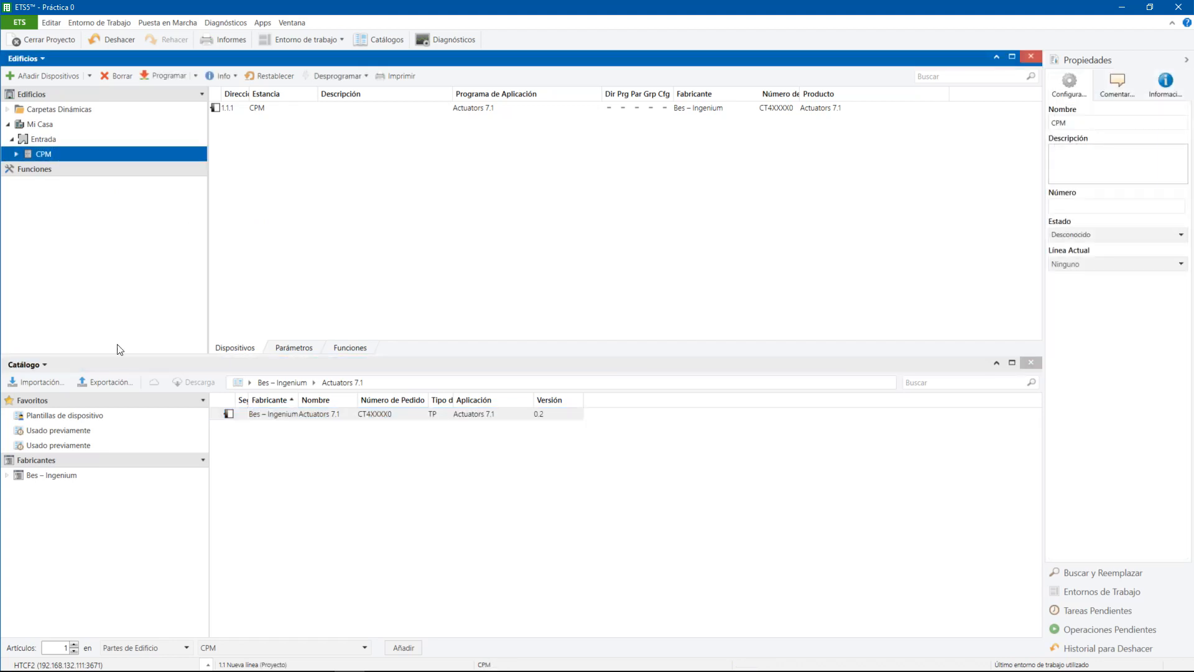
{"action": "left_click", "coordinate": [1031, 363]}
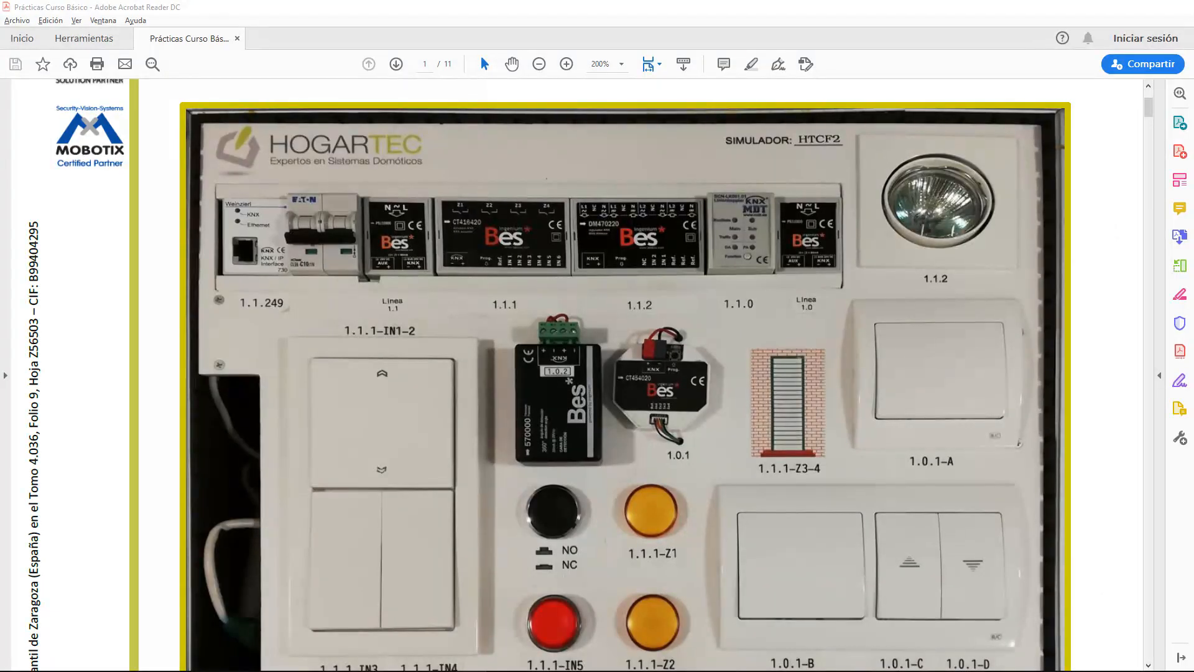
Return to ETS5 from the practice PDF and select the Actuators 7.1 device under the CPM cabinet.
{"action": "left_click", "coordinate": [381, 671]}
{"action": "key", "text": "alt+Tab"}
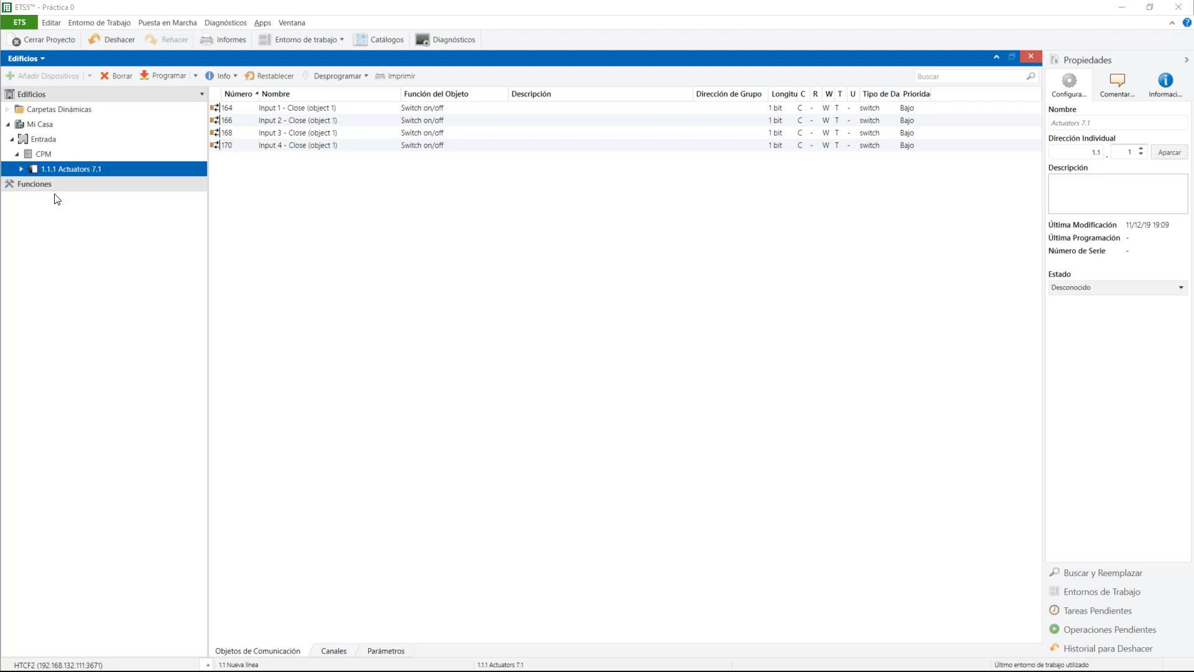
Switch to Lista de Puntos.xlsx in Excel and examine the bus device, physical address and total bus devices columns.
{"action": "key", "text": "alt+Tab"}
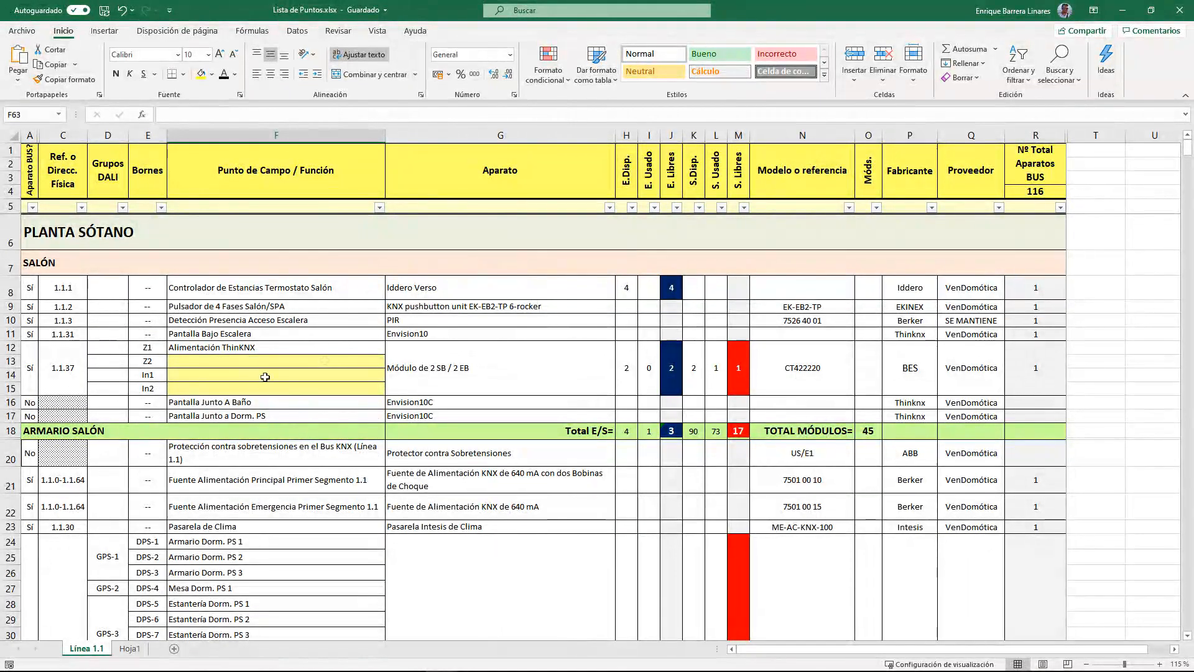
{"action": "left_click", "coordinate": [79, 290]}
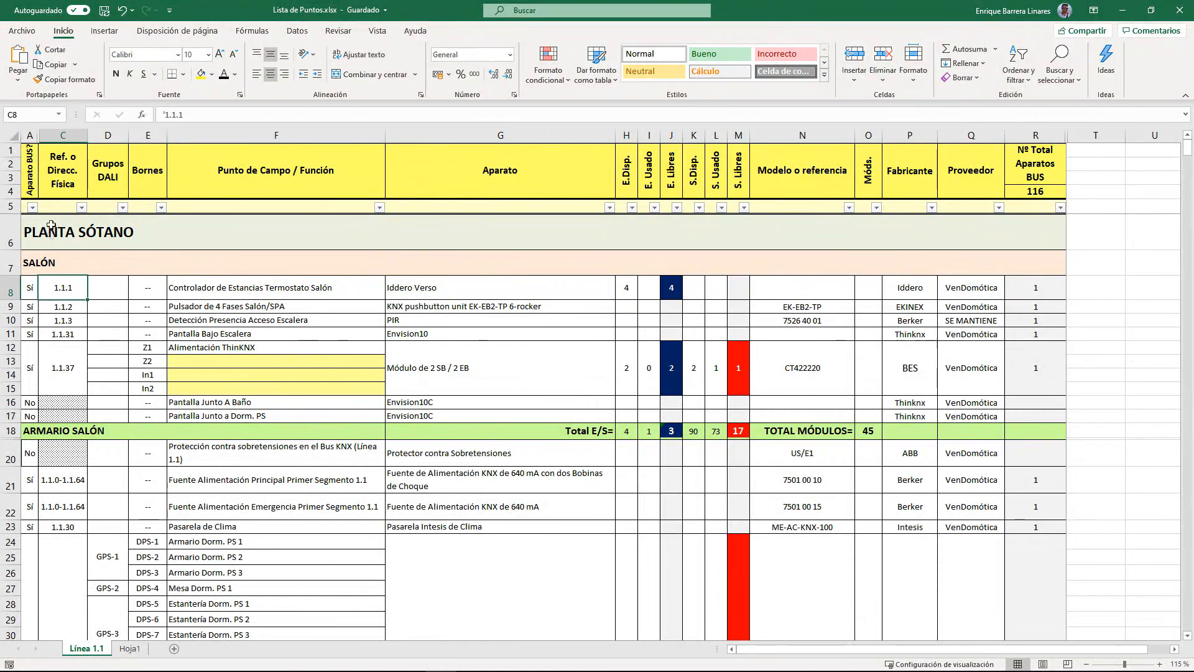
{"action": "left_click", "coordinate": [31, 182]}
{"action": "left_click", "coordinate": [29, 287]}
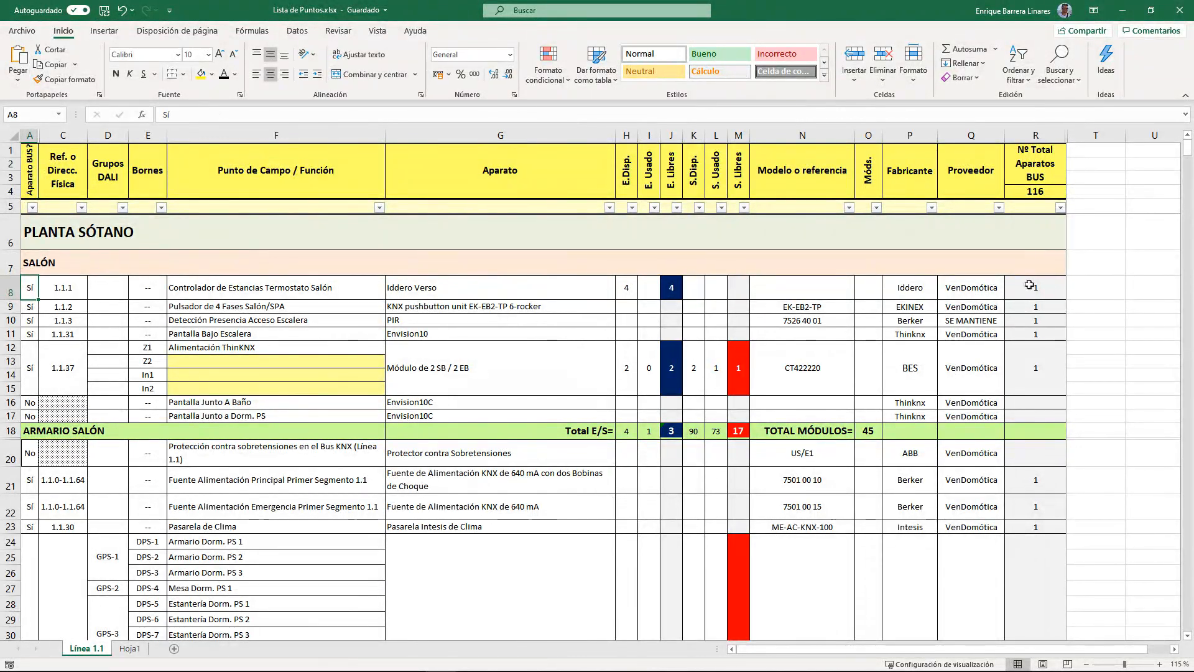
{"action": "left_click", "coordinate": [1056, 192]}
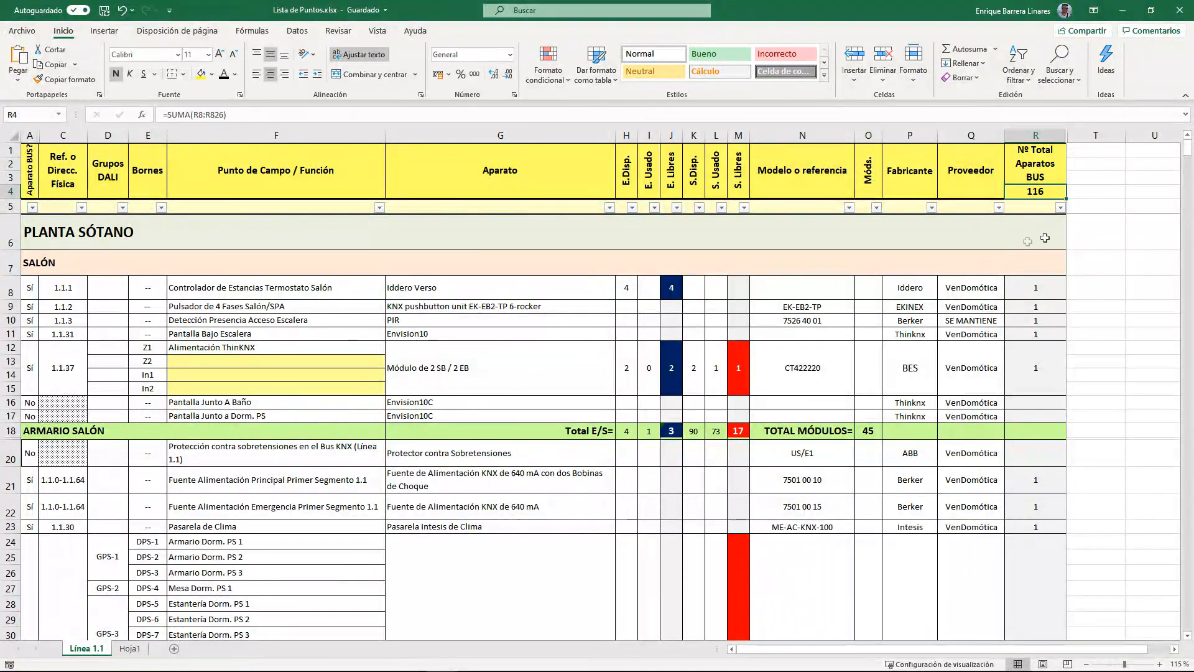
Review the Salón thermostat controller's row: physical address, function, device, and its available, used and free inputs.
{"action": "left_click", "coordinate": [73, 286]}
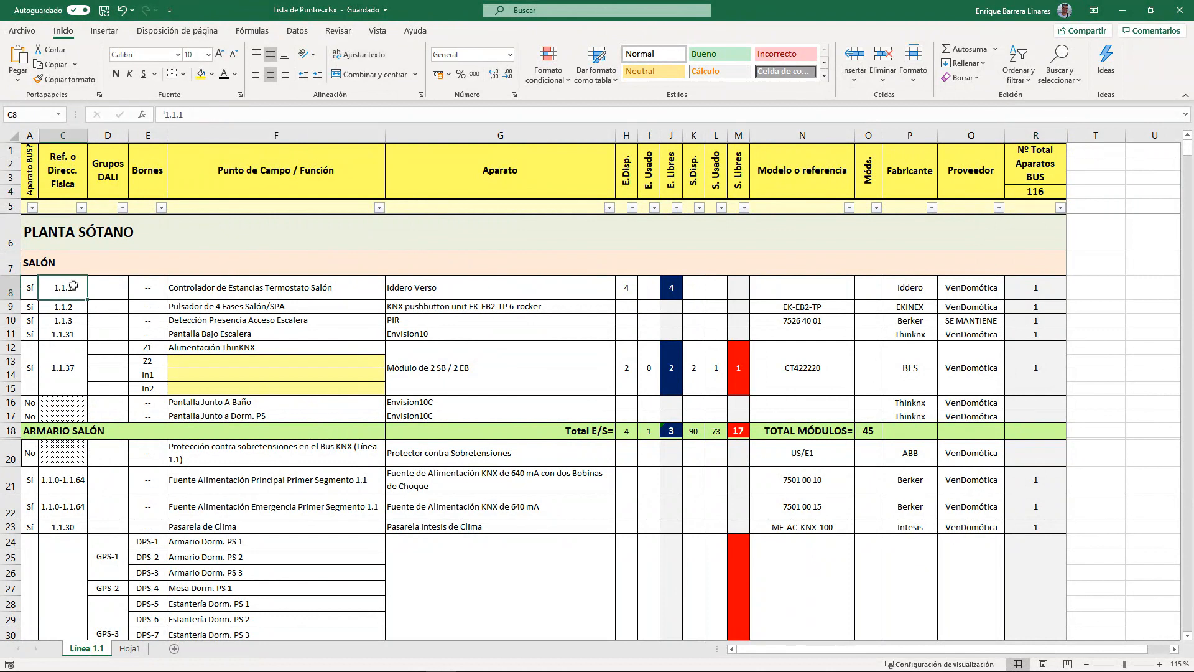
{"action": "left_click", "coordinate": [299, 283]}
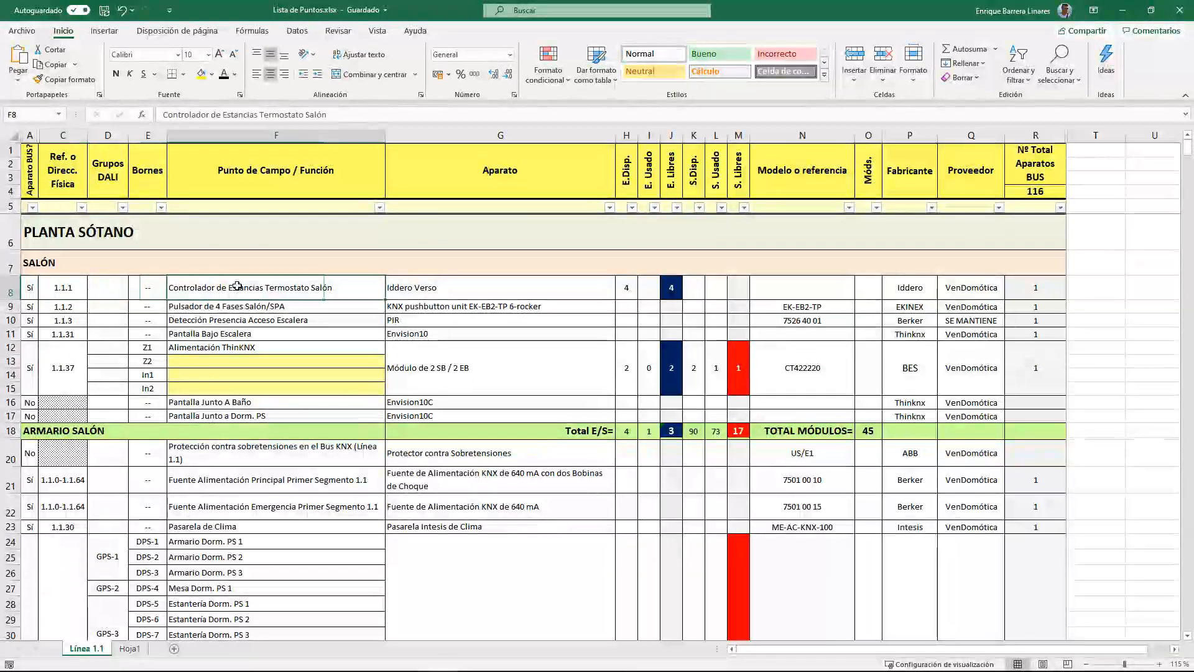
{"action": "left_click", "coordinate": [423, 283]}
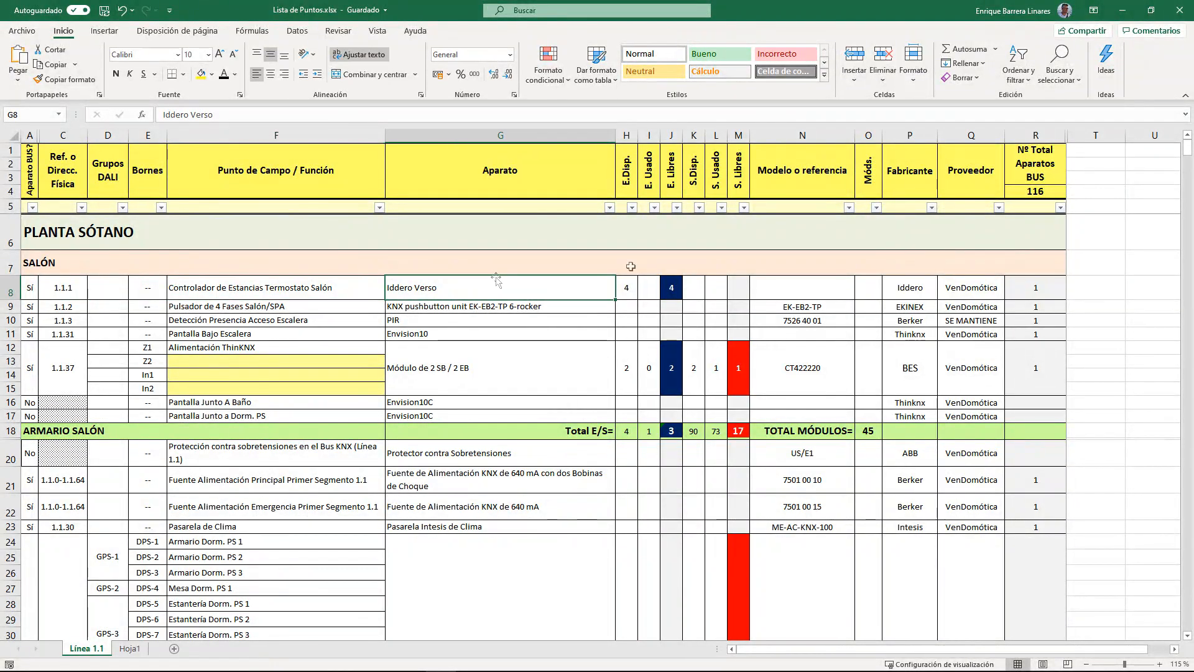
{"action": "left_click", "coordinate": [626, 288]}
{"action": "left_click", "coordinate": [649, 288]}
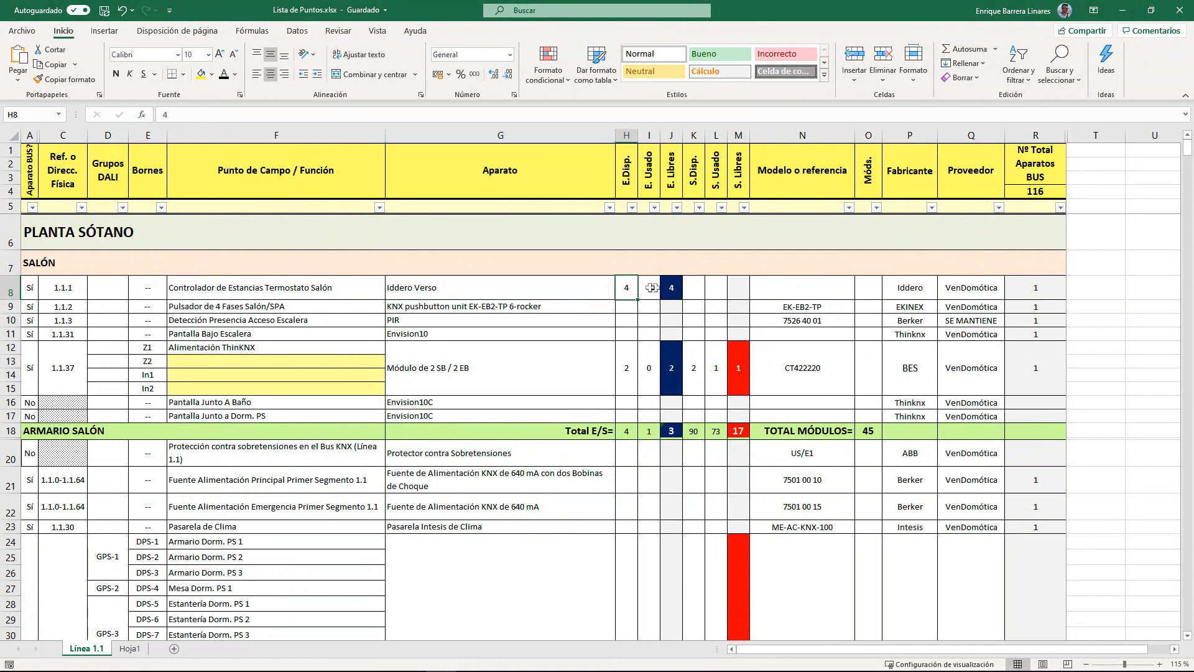
{"action": "left_click", "coordinate": [671, 288]}
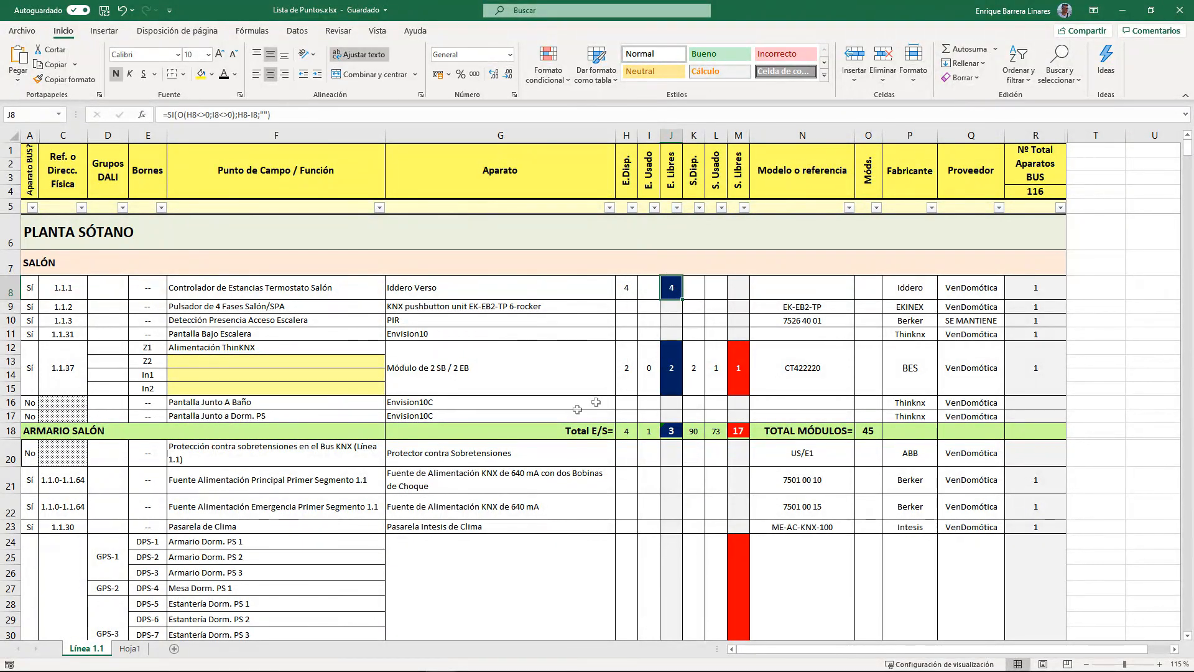
Examine the Armario Salón devices, focusing on the DALI groups and DPS terminals assigned to the Interface DALI TW.
{"action": "scroll", "coordinate": [188, 474], "scroll_direction": "down", "scroll_amount": 3}
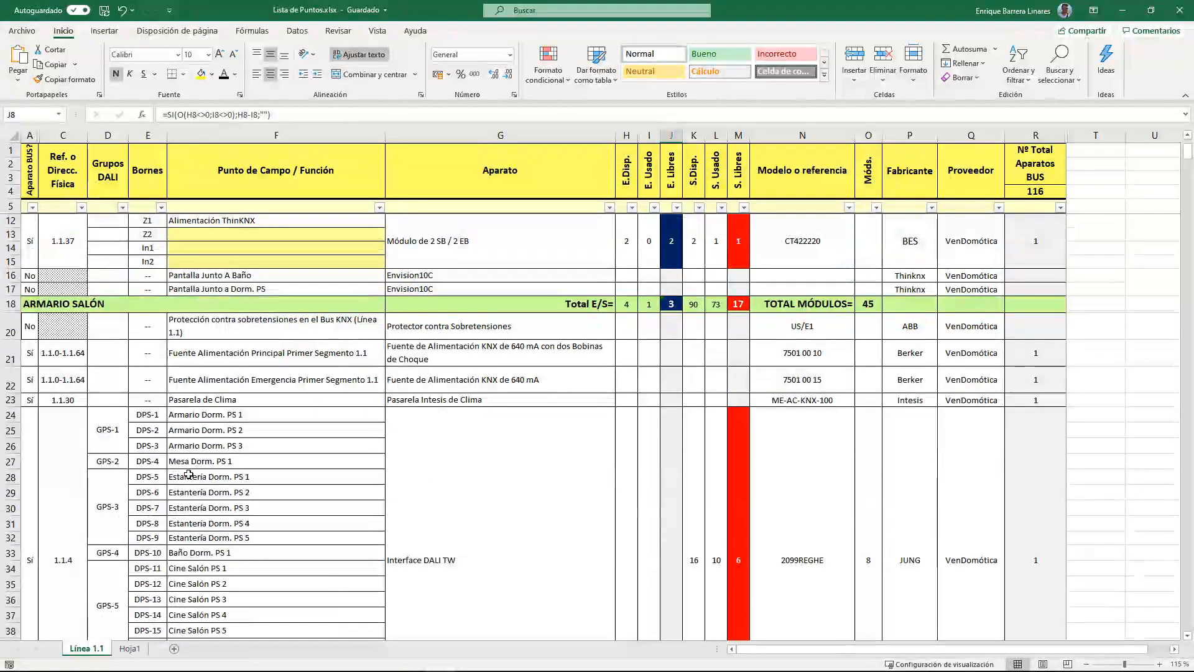
{"action": "scroll", "coordinate": [189, 474], "scroll_direction": "down", "scroll_amount": 1}
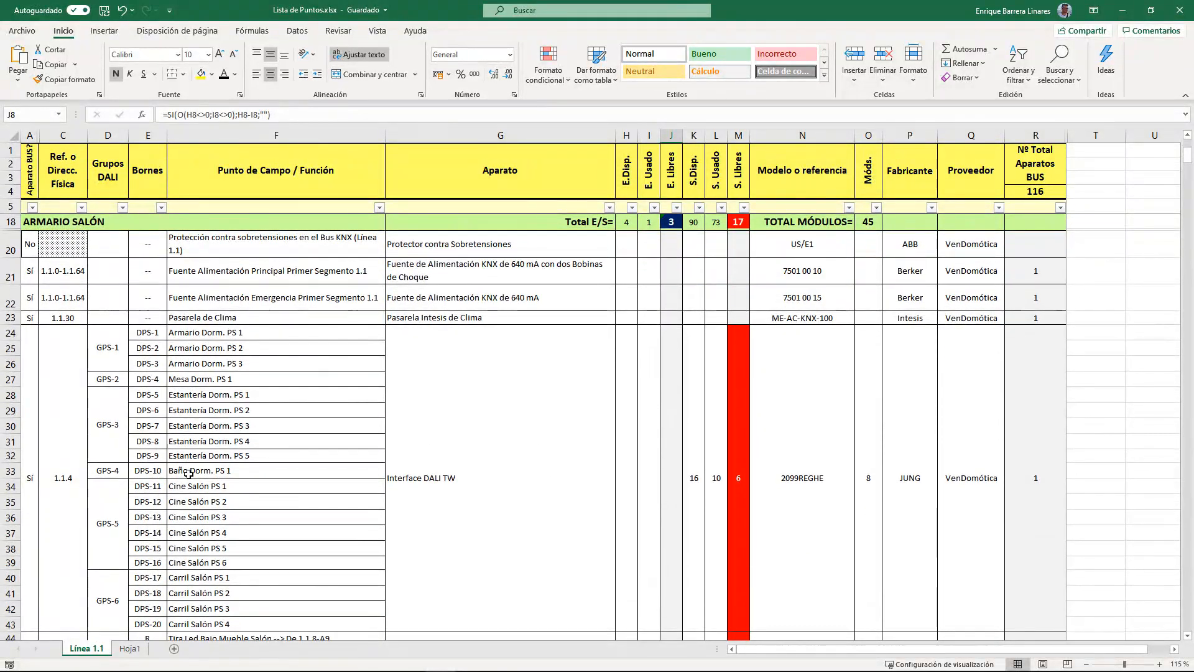
{"action": "scroll", "coordinate": [189, 474], "scroll_direction": "down", "scroll_amount": 3}
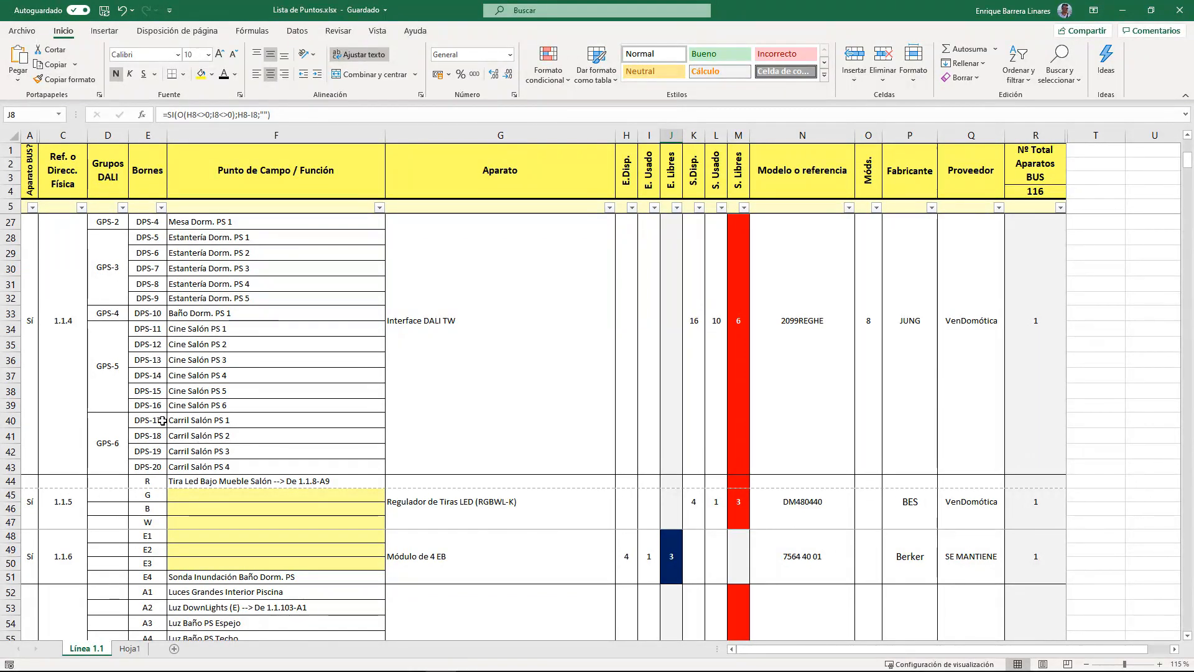
{"action": "scroll", "coordinate": [440, 314], "scroll_direction": "up", "scroll_amount": 3}
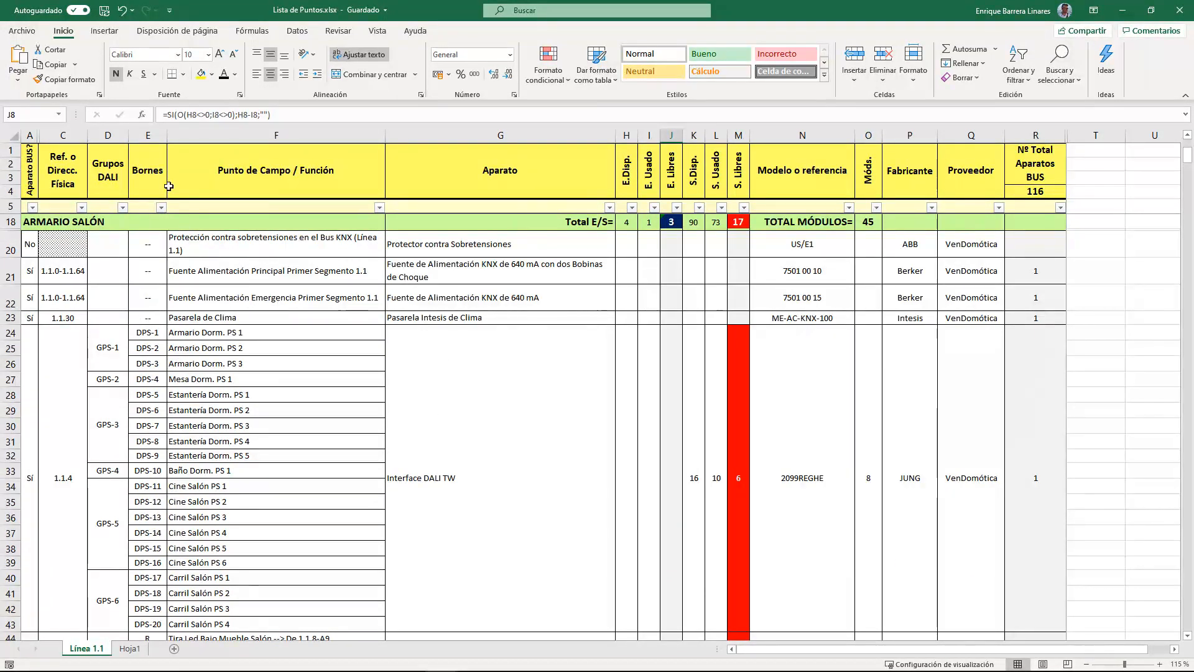
{"action": "scroll", "coordinate": [112, 353], "scroll_direction": "down", "scroll_amount": 2}
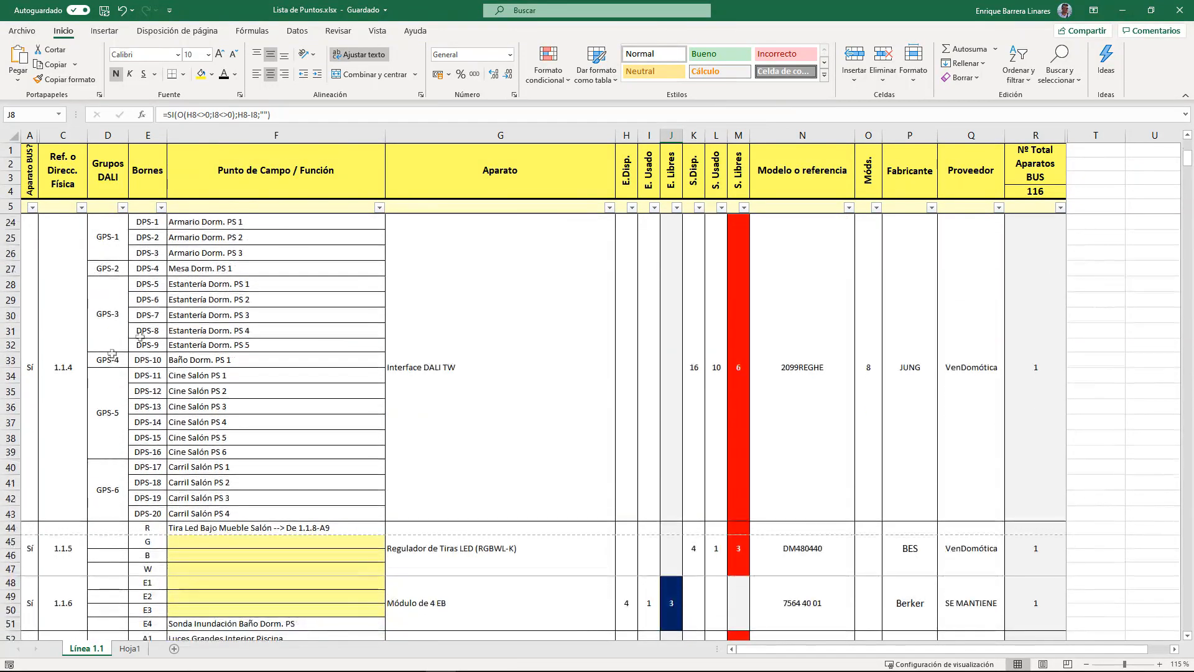
{"action": "scroll", "coordinate": [150, 370], "scroll_direction": "down", "scroll_amount": 2}
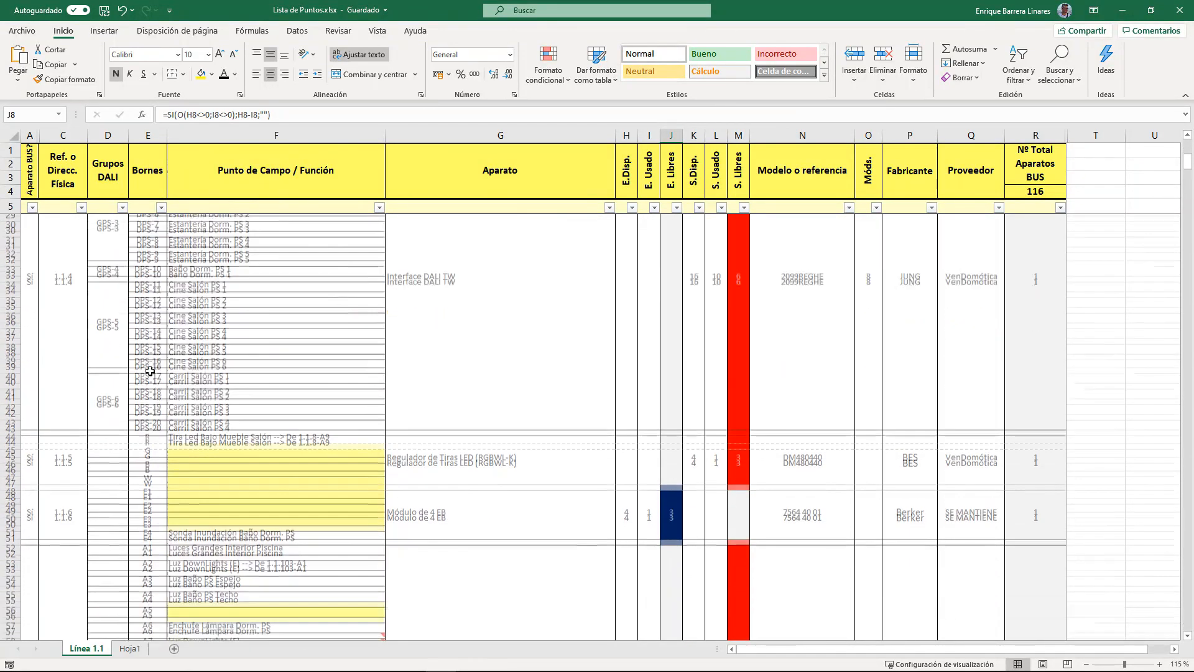
{"action": "left_click", "coordinate": [152, 315]}
{"action": "left_click", "coordinate": [153, 328]}
{"action": "left_click", "coordinate": [154, 344]}
{"action": "left_click", "coordinate": [153, 362]}
{"action": "left_click", "coordinate": [153, 415]}
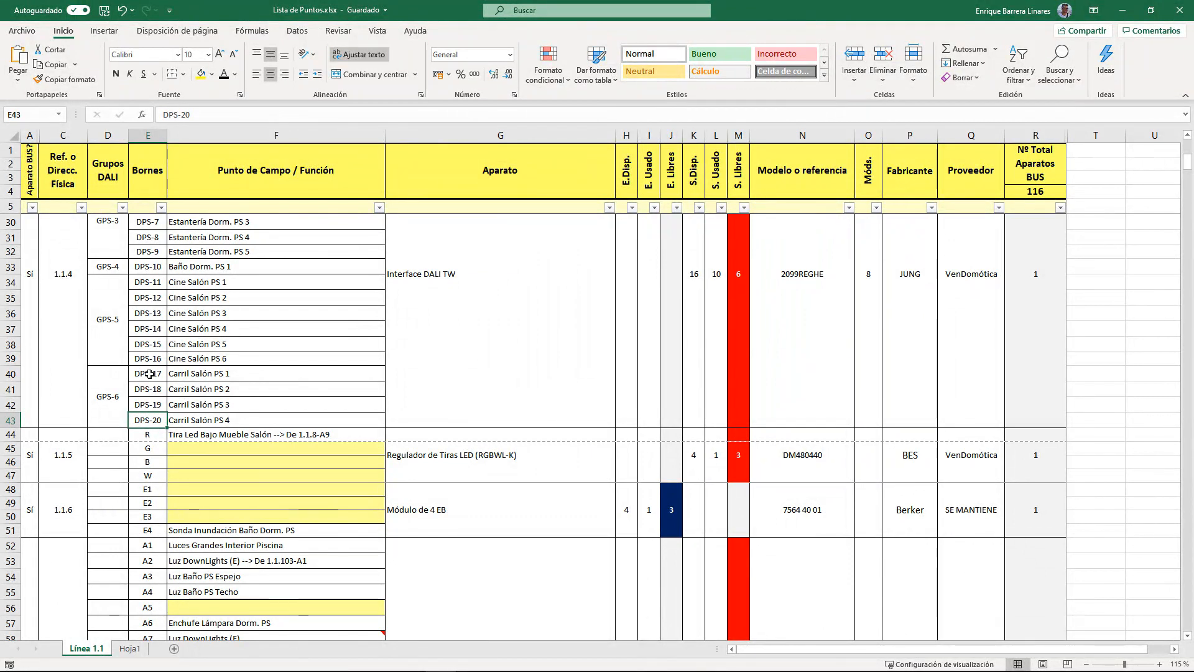
Look at the Módulo de Persianas de 8 Canales 16A with address 1.1.7 and its terminal assignments.
{"action": "scroll", "coordinate": [147, 442], "scroll_direction": "down", "scroll_amount": 3}
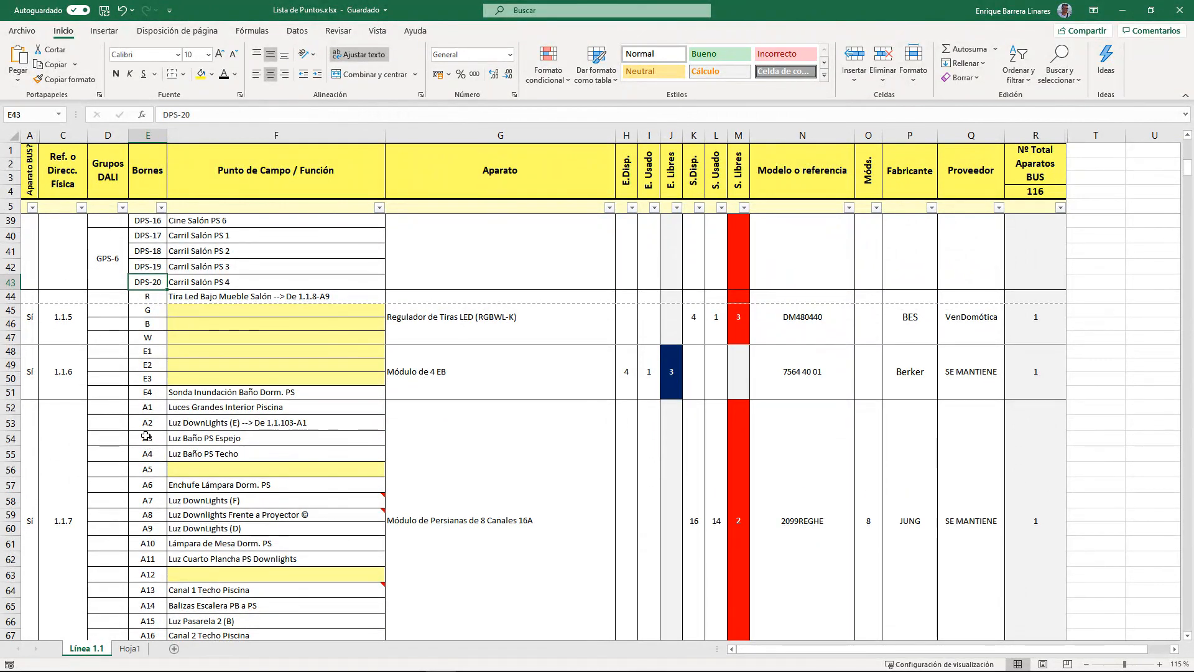
{"action": "scroll", "coordinate": [466, 454], "scroll_direction": "down", "scroll_amount": 3}
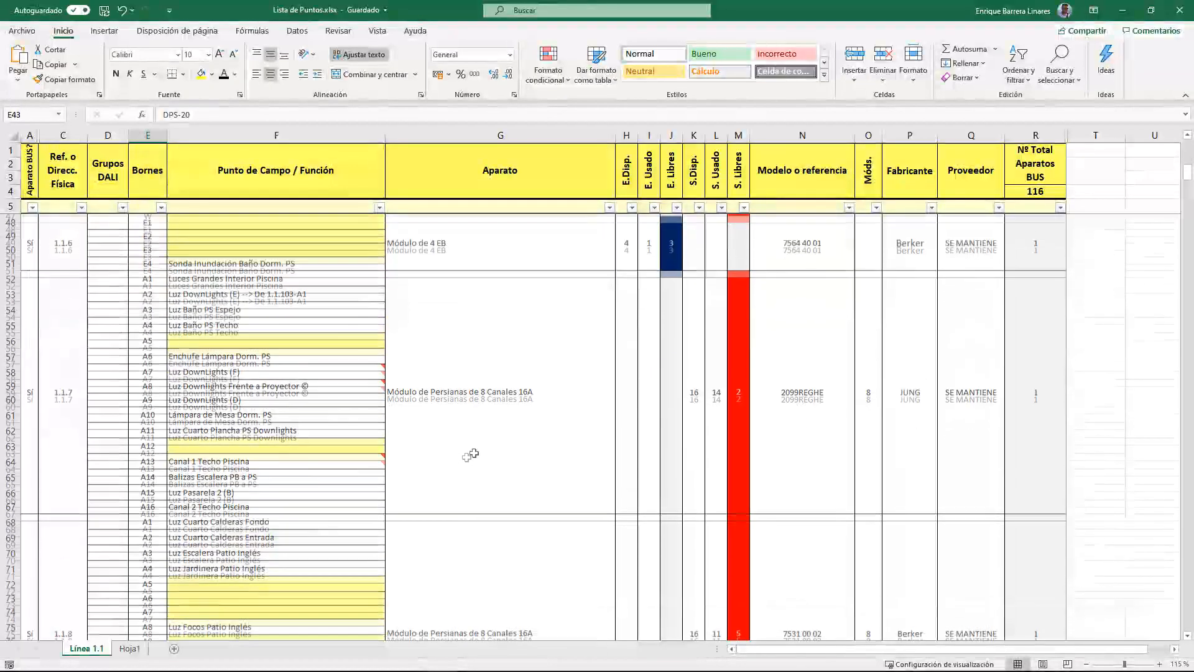
{"action": "left_click", "coordinate": [504, 385]}
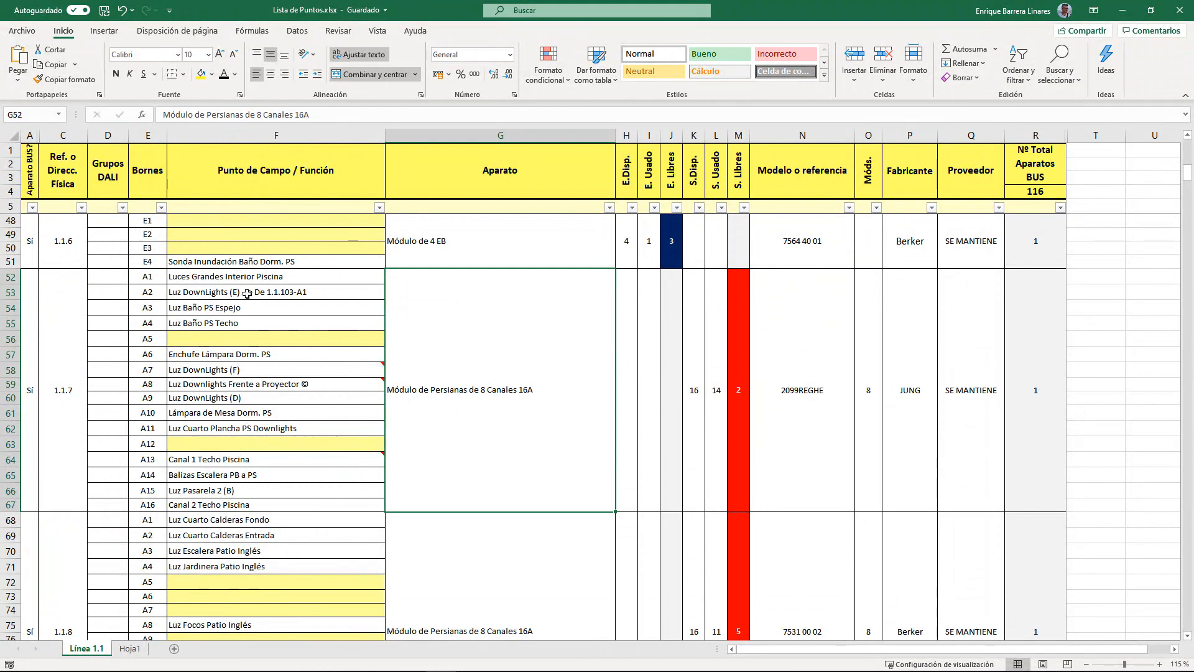
Examine the A1 to A10 output terminals of the 1.1.7 Módulo de Persianas in the points list.
{"action": "left_click", "coordinate": [217, 278]}
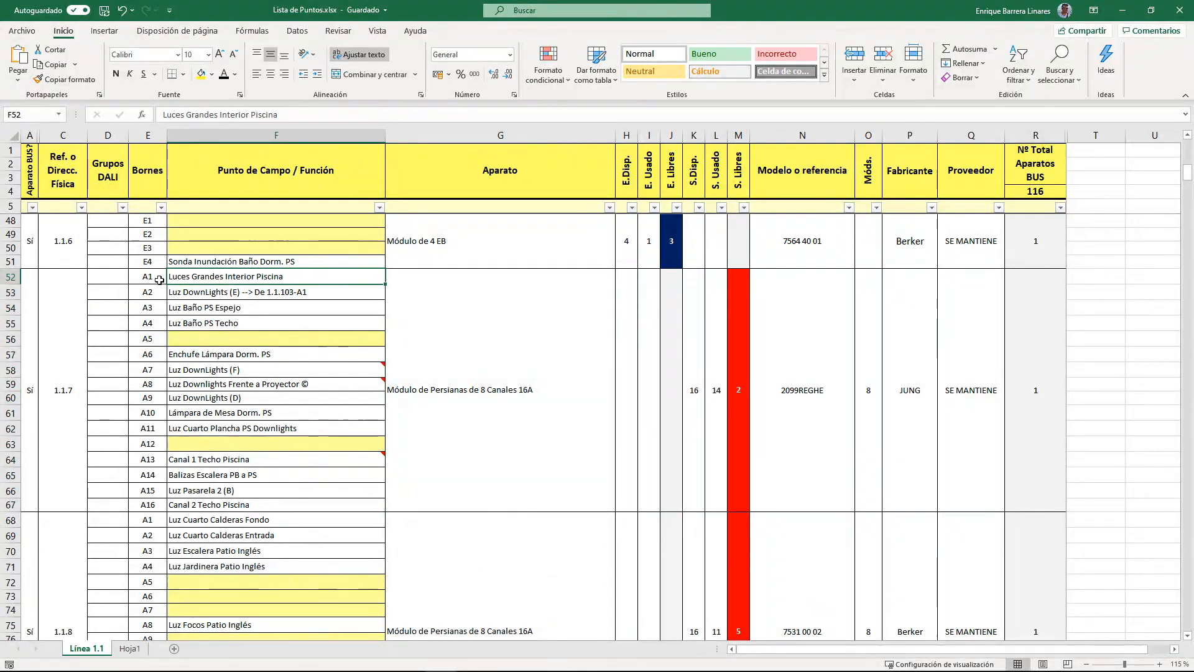
{"action": "left_click", "coordinate": [159, 280]}
{"action": "left_click", "coordinate": [148, 370]}
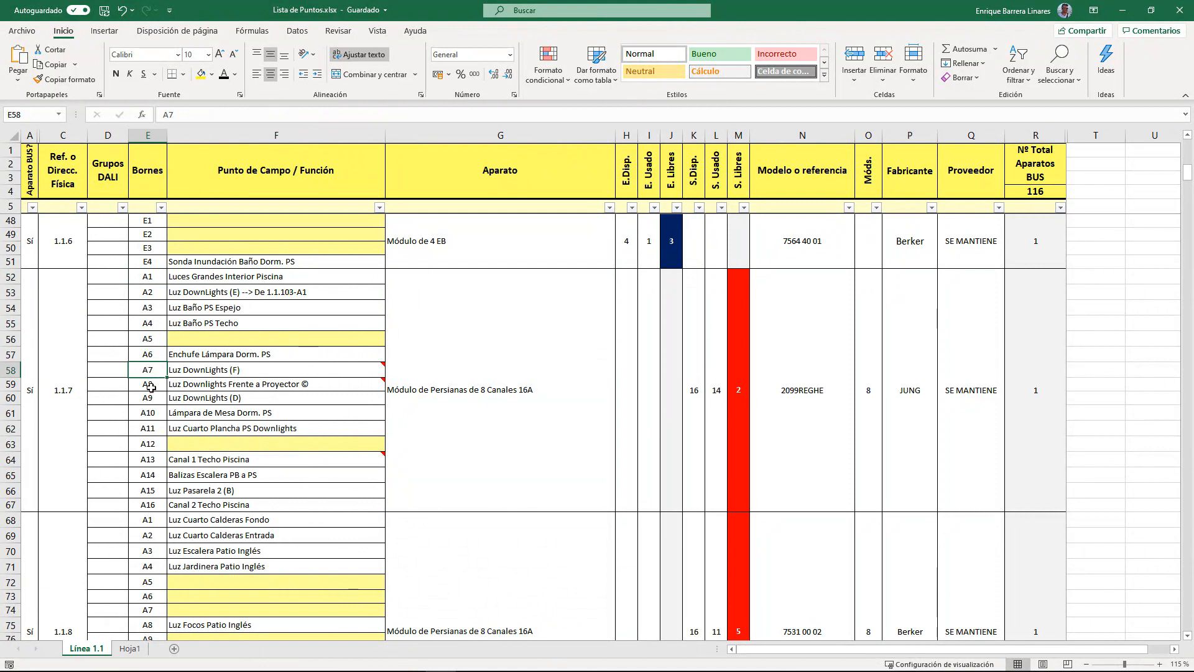
{"action": "left_click", "coordinate": [153, 412]}
{"action": "left_click", "coordinate": [159, 278]}
{"action": "key", "text": "Down"}
{"action": "key", "text": "Down"}
{"action": "key", "text": "Down"}
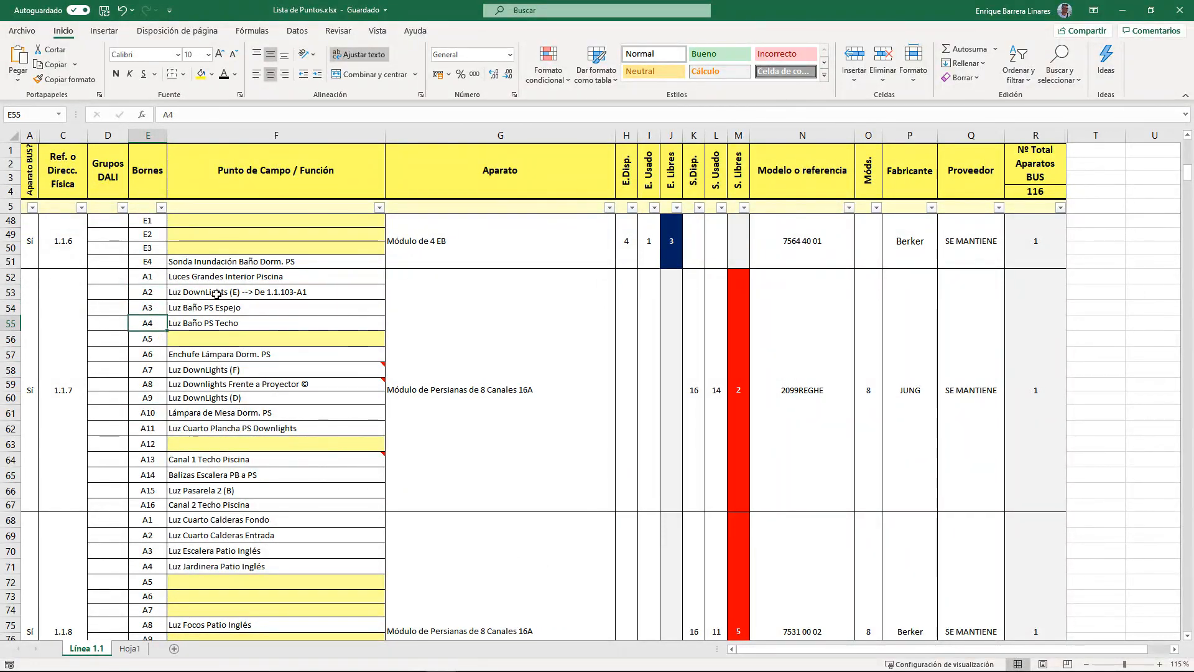
Read the field point functions assigned to the 1.1.7 module, from Luces Grandes Interior Piscina to Enchufe Lámpara Dorm. PS.
{"action": "left_click", "coordinate": [216, 294]}
{"action": "key", "text": "Down"}
{"action": "key", "text": "Down"}
{"action": "left_click", "coordinate": [213, 275]}
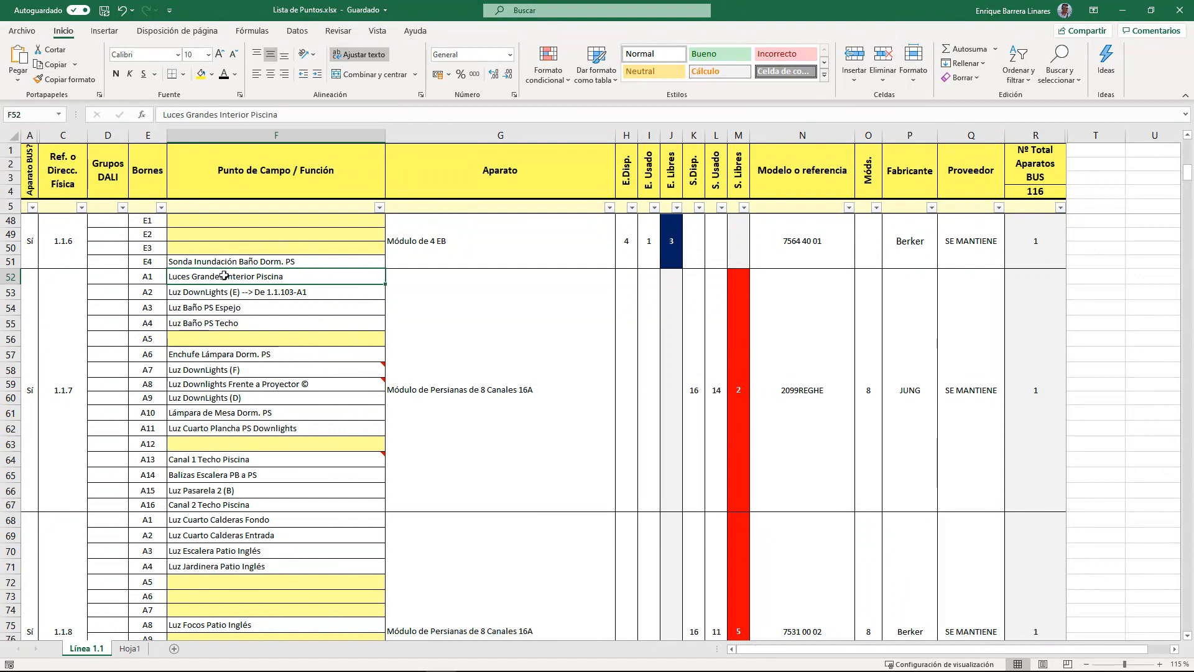
{"action": "left_click", "coordinate": [231, 290]}
{"action": "left_click", "coordinate": [229, 309]}
{"action": "left_click", "coordinate": [222, 324]}
{"action": "left_click", "coordinate": [227, 354]}
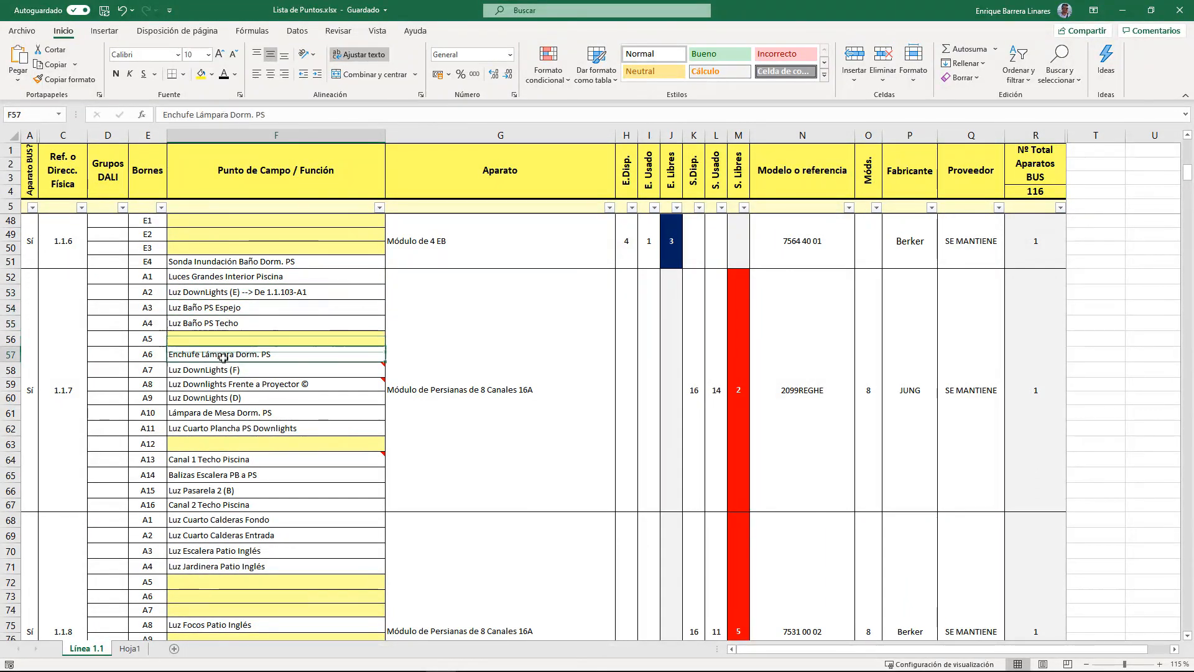
Survey the full extent of the Línea 1.1 points list at a reduced zoom of 10%.
{"action": "scroll", "coordinate": [231, 418], "scroll_direction": "down", "scroll_amount": 12}
{"action": "scroll", "coordinate": [231, 418], "scroll_direction": "up", "scroll_amount": 4}
{"action": "scroll", "coordinate": [201, 367], "scroll_direction": "up", "scroll_amount": 15}
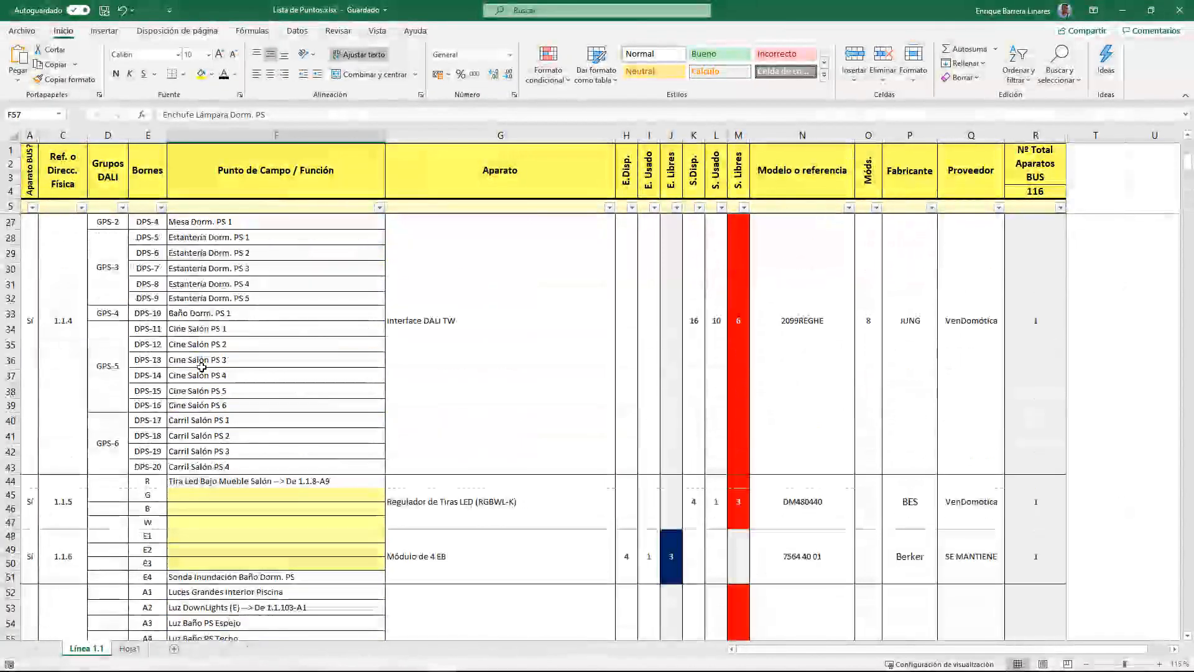
{"action": "scroll", "coordinate": [201, 367], "scroll_direction": "down", "scroll_amount": 8}
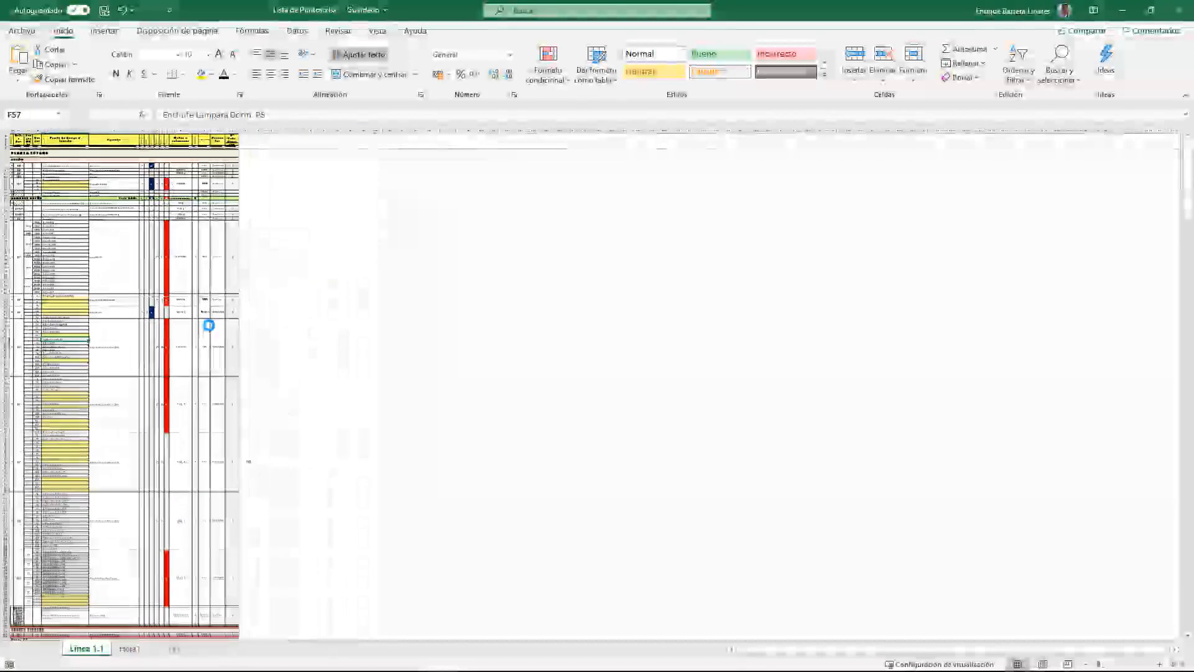
{"action": "scroll", "coordinate": [210, 325], "scroll_direction": "down", "scroll_amount": 2}
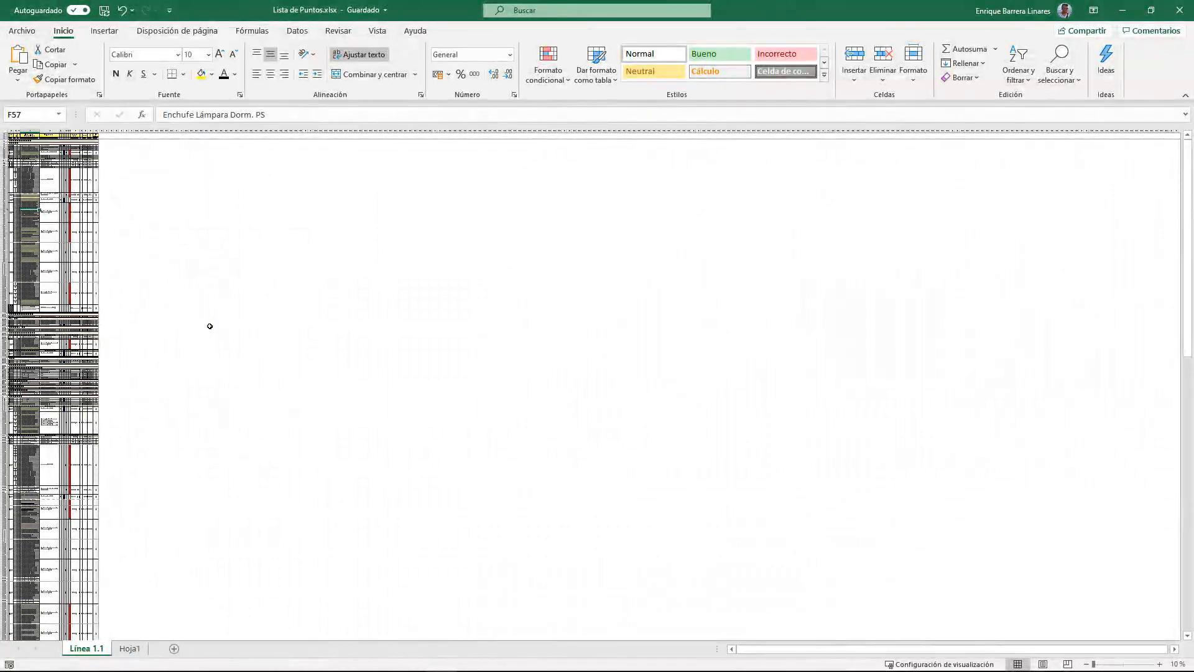
{"action": "scroll", "coordinate": [43, 254], "scroll_direction": "up", "scroll_amount": 10}
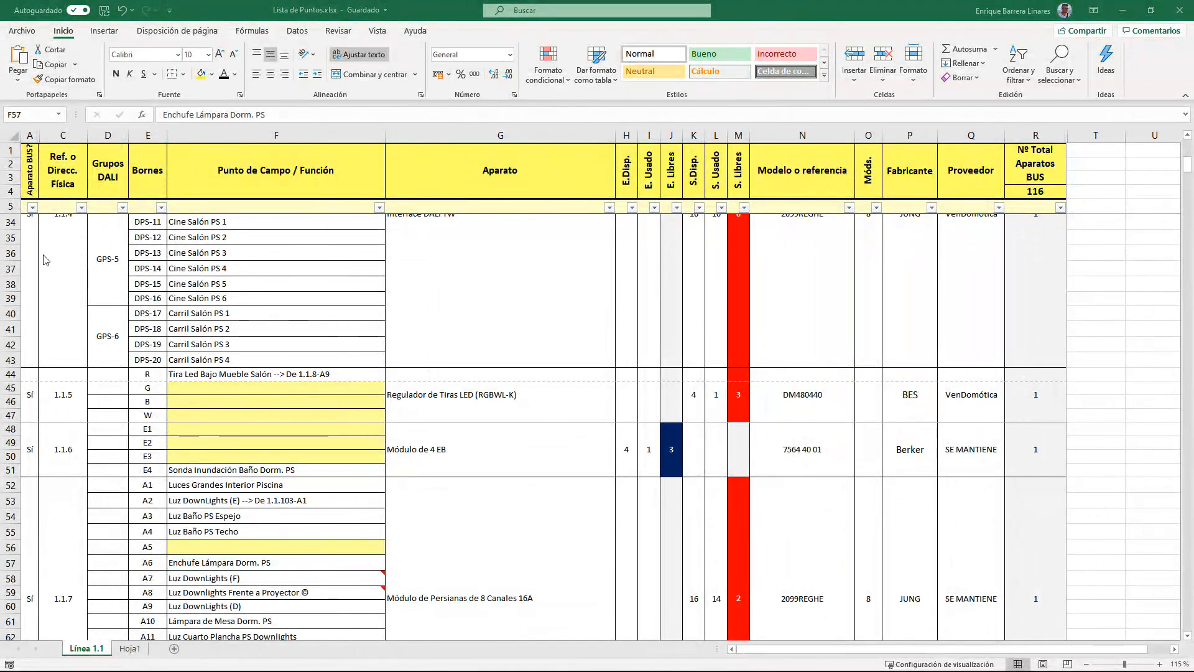
Switch to ETS5 and park the individual address of the Actuators 7.1 device.
{"action": "key", "text": "alt+Tab"}
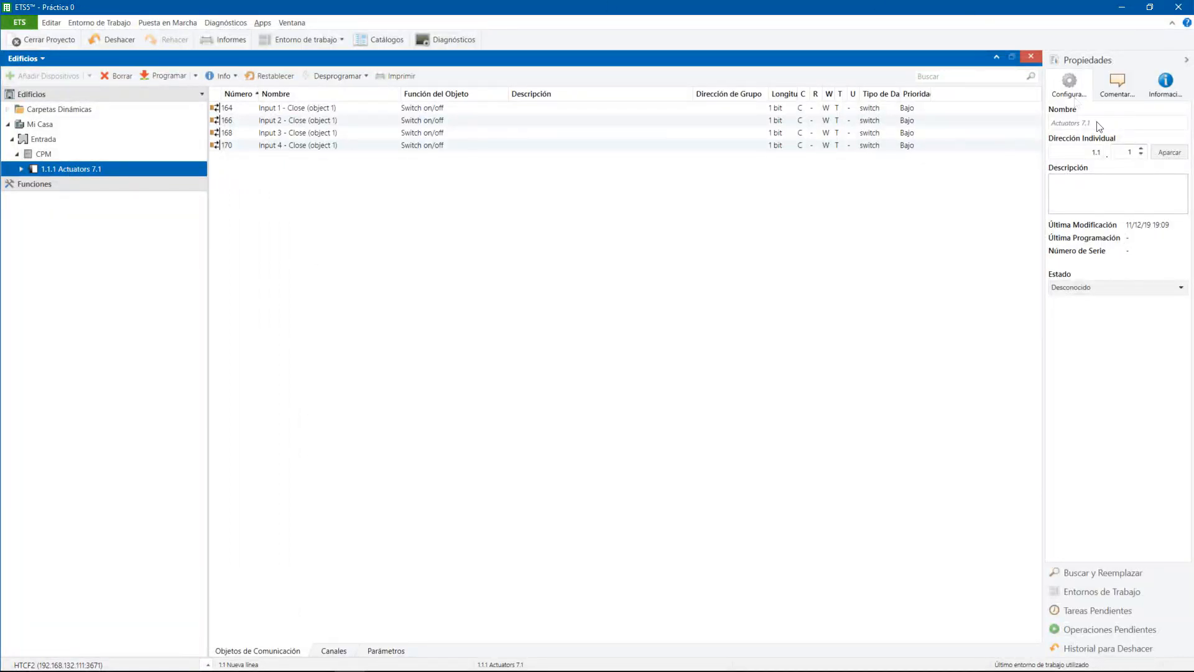
{"action": "left_click", "coordinate": [1130, 155]}
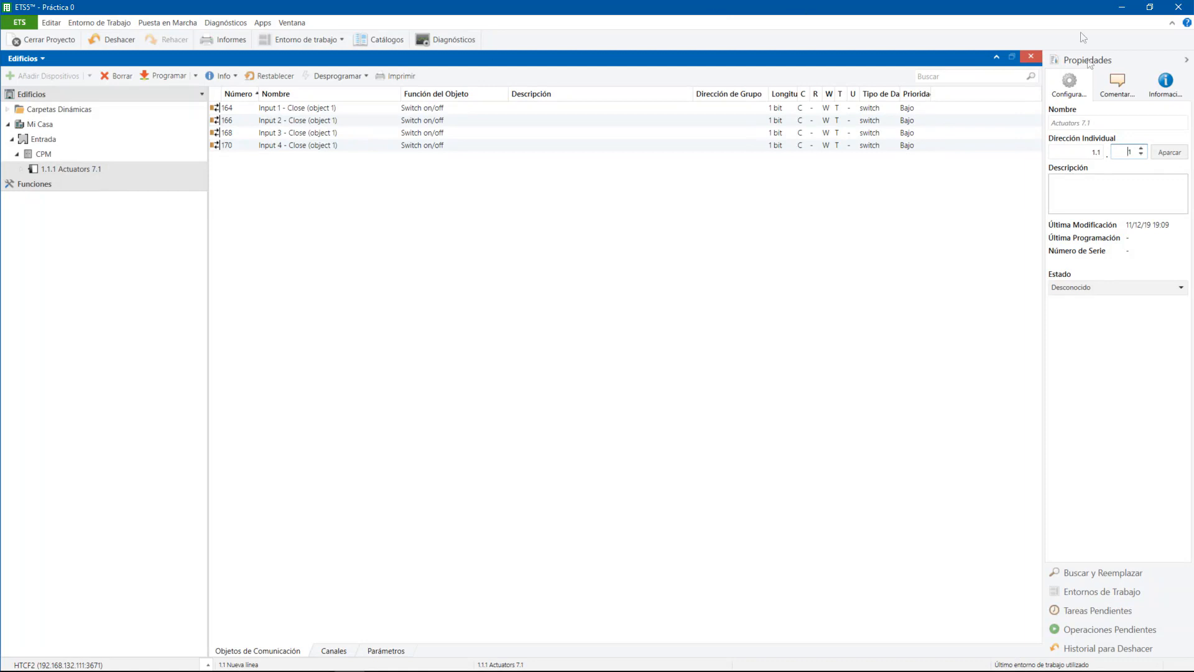
{"action": "left_click", "coordinate": [1170, 155]}
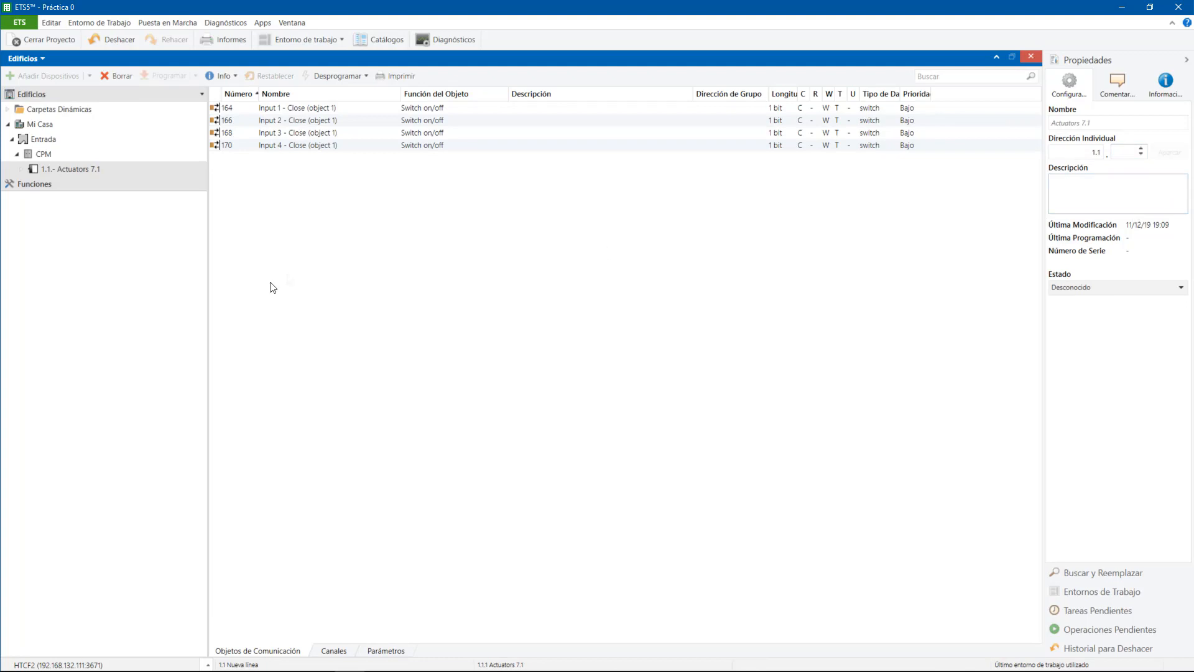
Assign device number 1 on line 1.1 to the Actuators 7.1 device.
{"action": "left_click", "coordinate": [61, 166]}
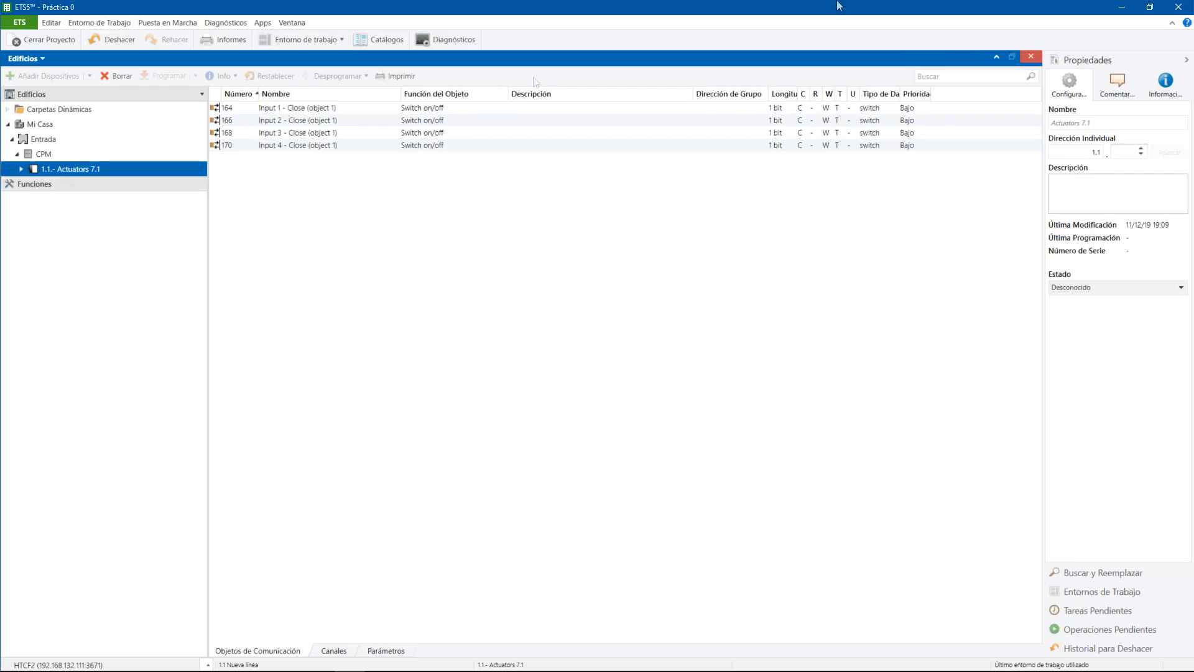
{"action": "left_click", "coordinate": [1128, 154]}
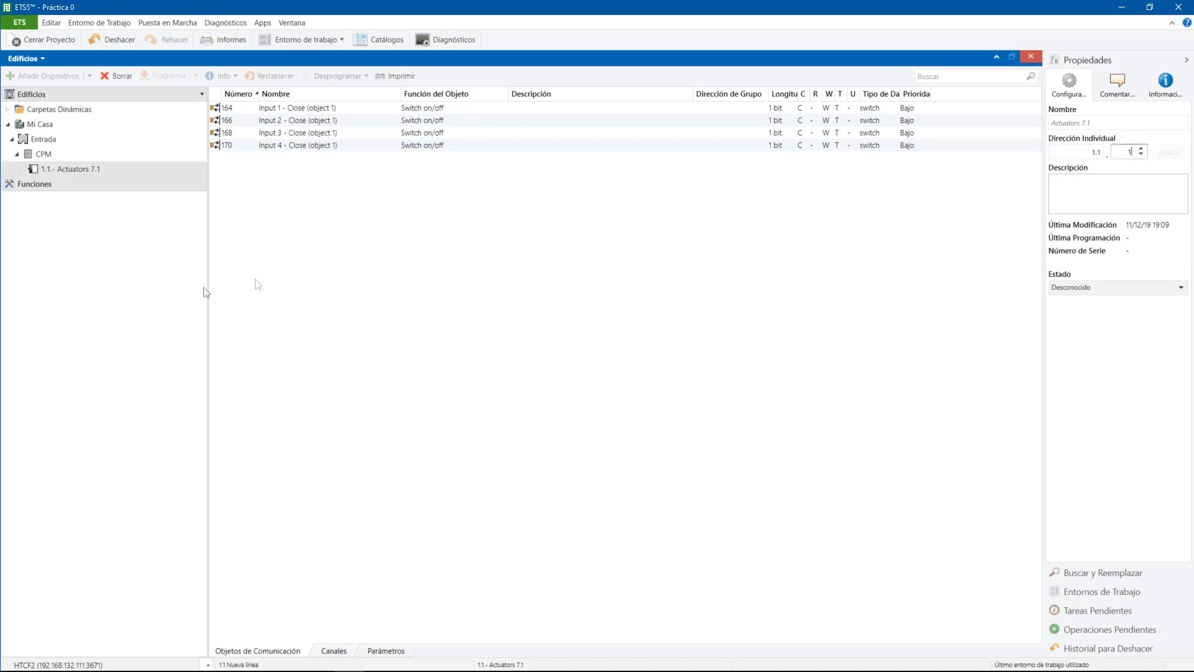
{"action": "left_click", "coordinate": [81, 169]}
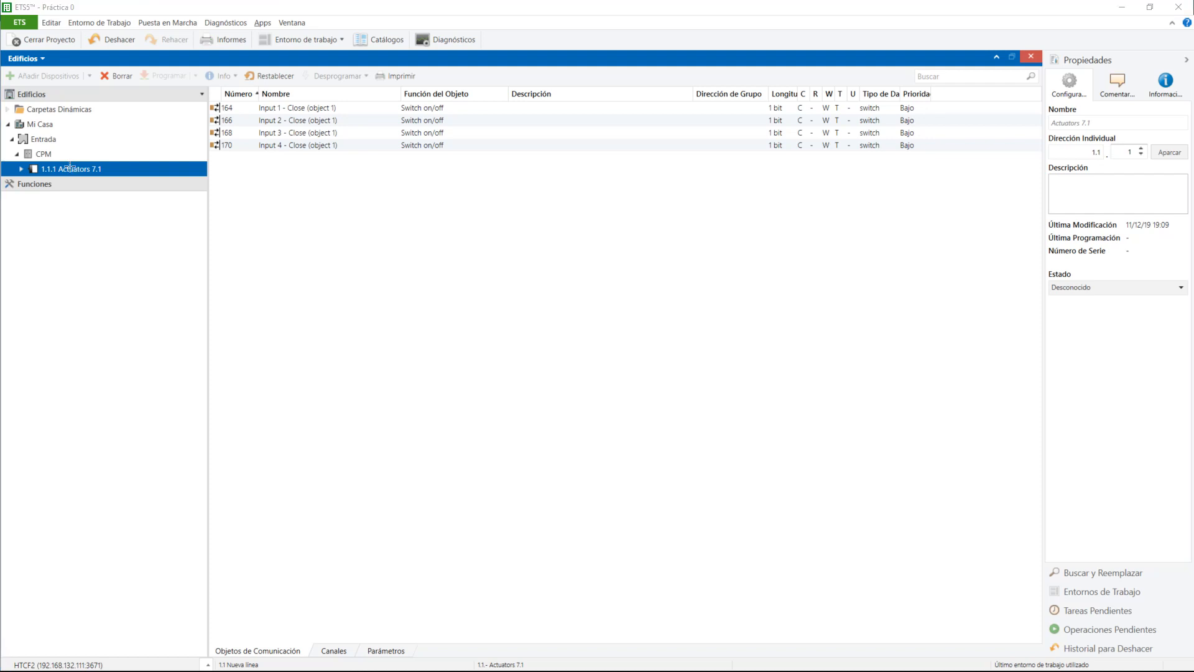
Check the device reference in the Prácticas Curso Básico PDF and rename the ETS5 device as CT416420 - Actuators 7.1.
{"action": "key", "text": "alt+Tab"}
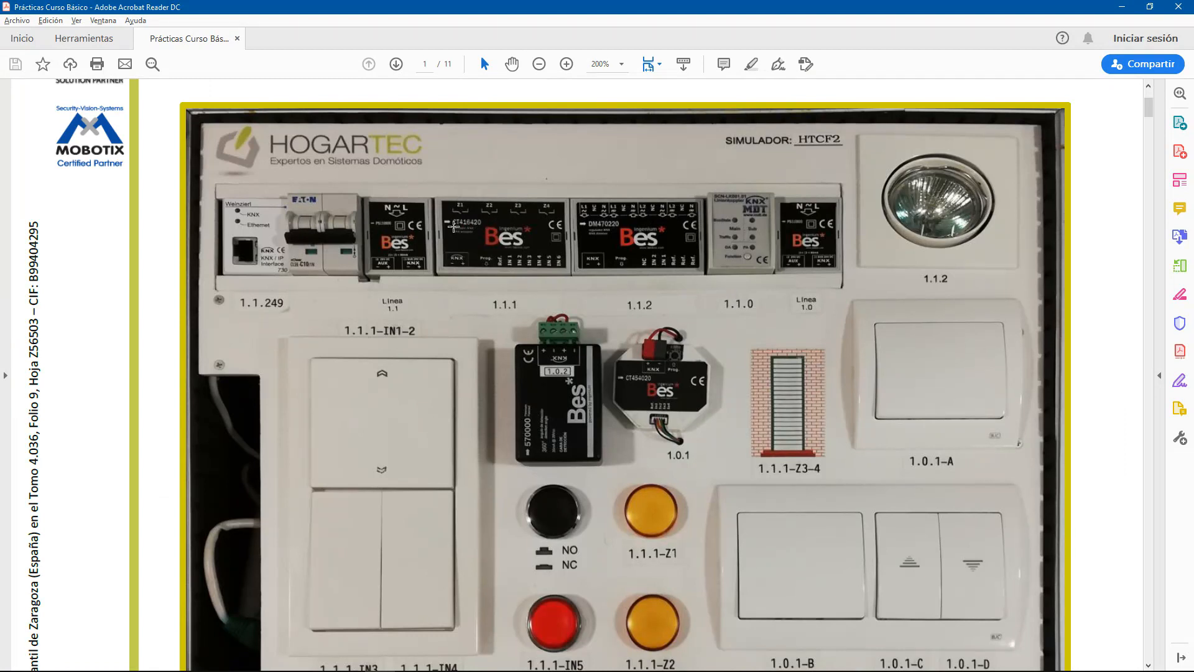
{"action": "key", "text": "alt+Tab"}
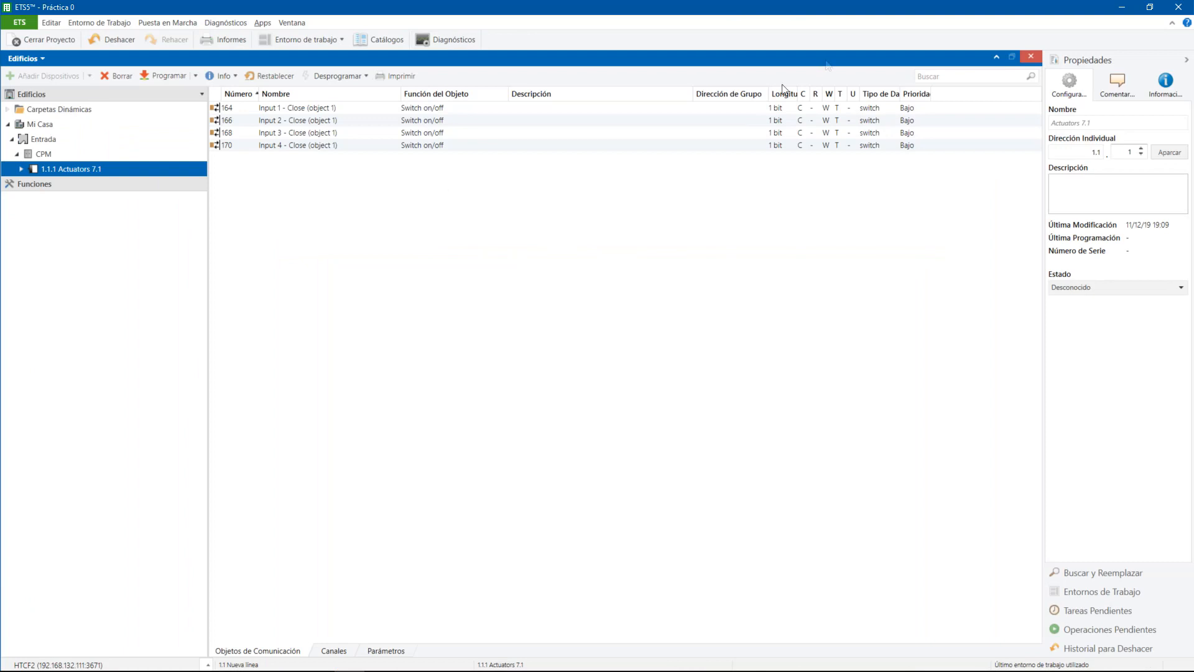
{"action": "left_click", "coordinate": [1117, 123]}
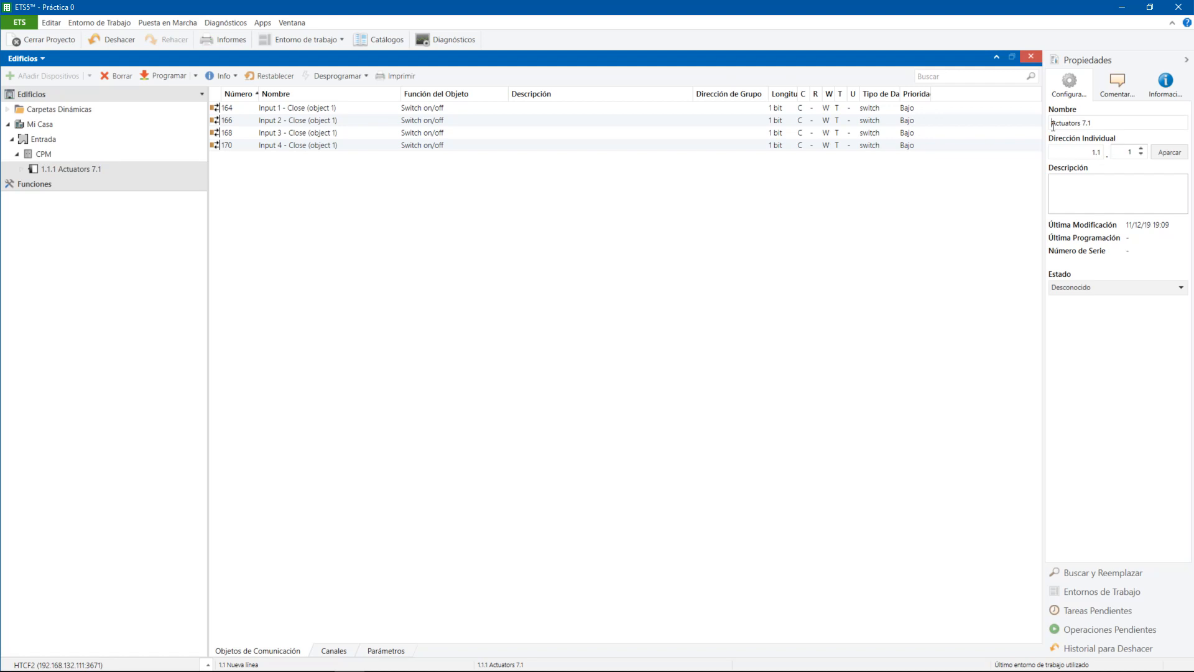
{"action": "key", "text": "alt+Tab"}
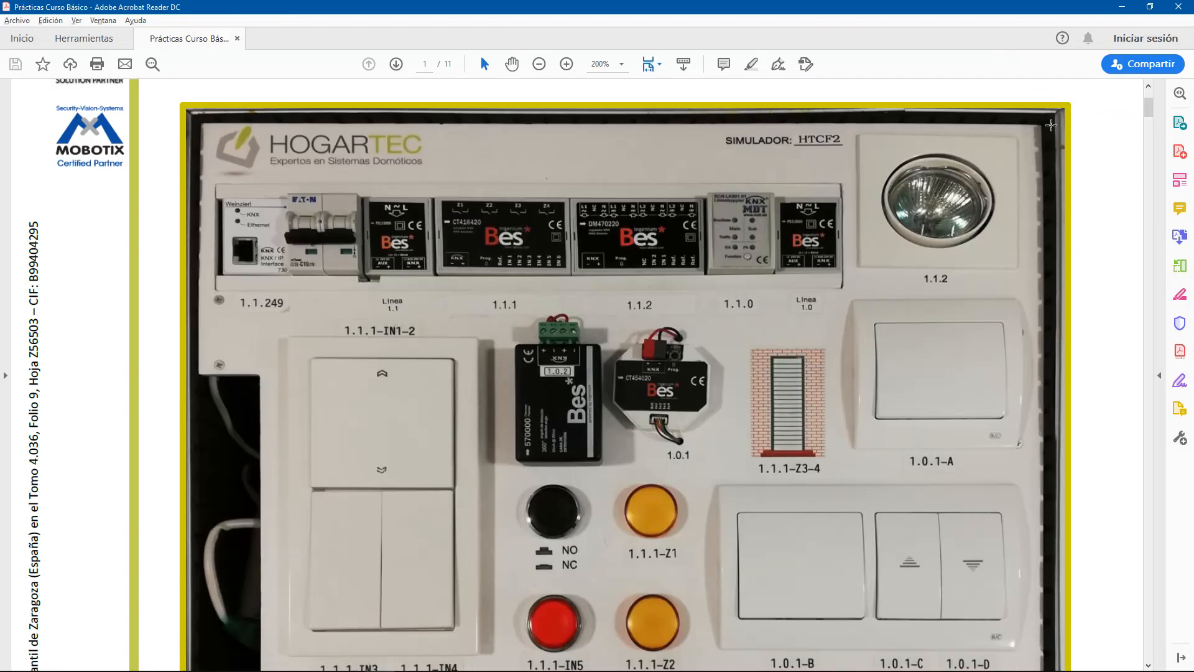
{"action": "key", "text": "alt+Tab"}
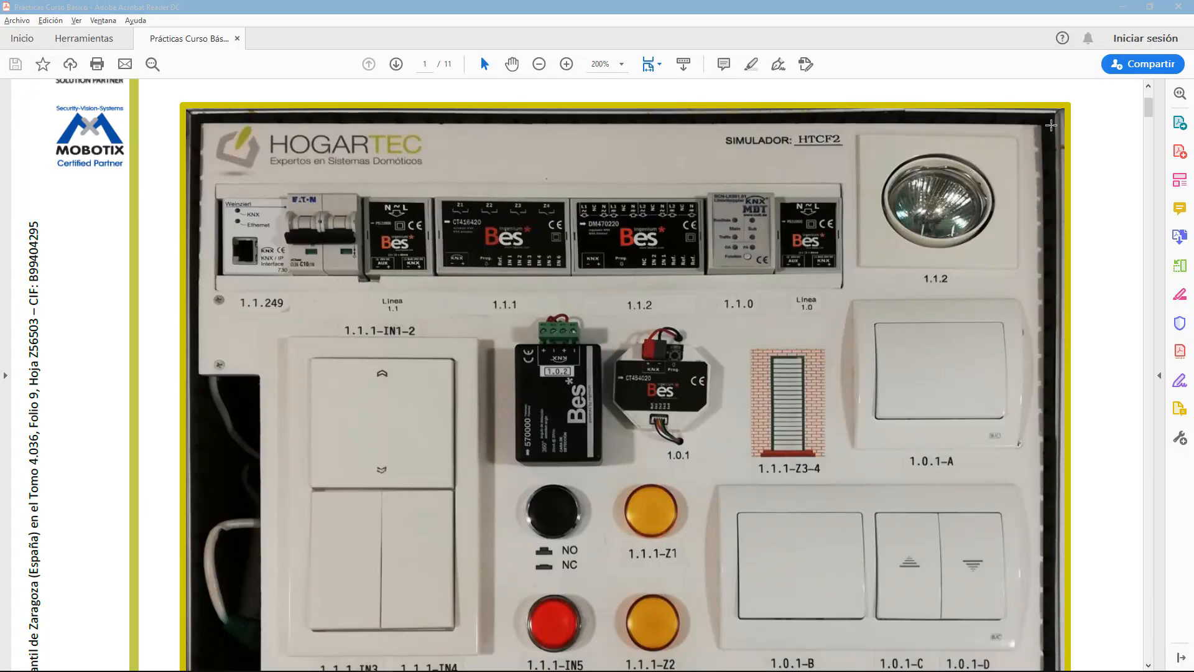
{"action": "type", "text": "CT"}
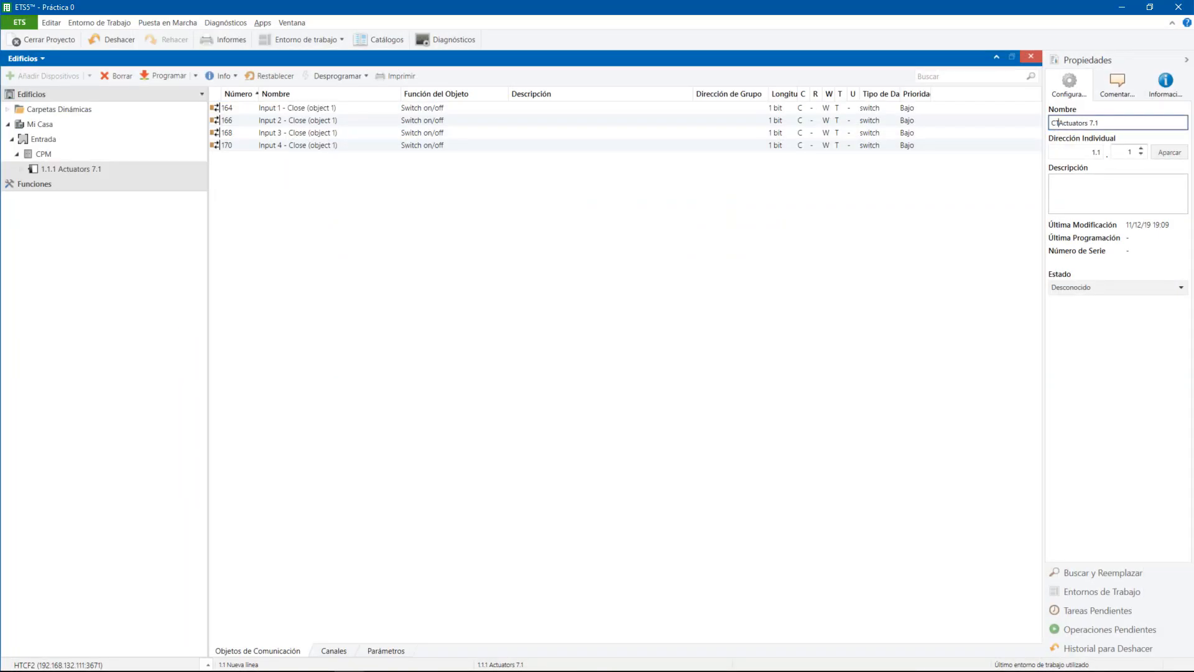
{"action": "type", "text": "416420 -"}
{"action": "left_click", "coordinate": [1096, 183]}
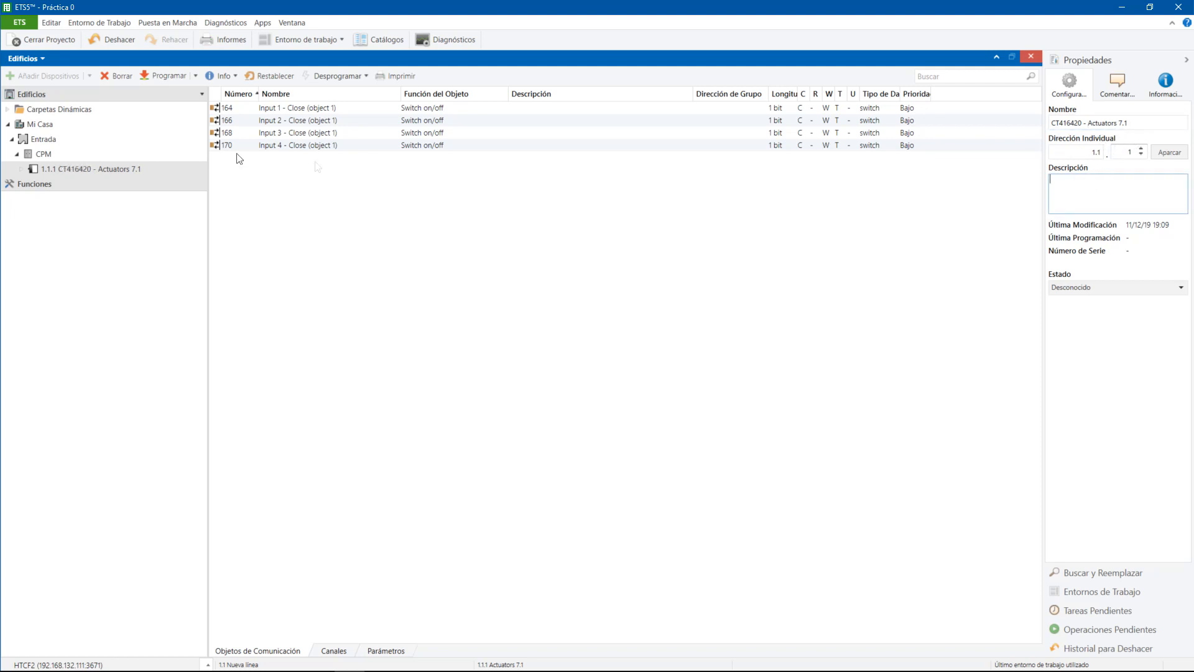
{"action": "left_click", "coordinate": [106, 169]}
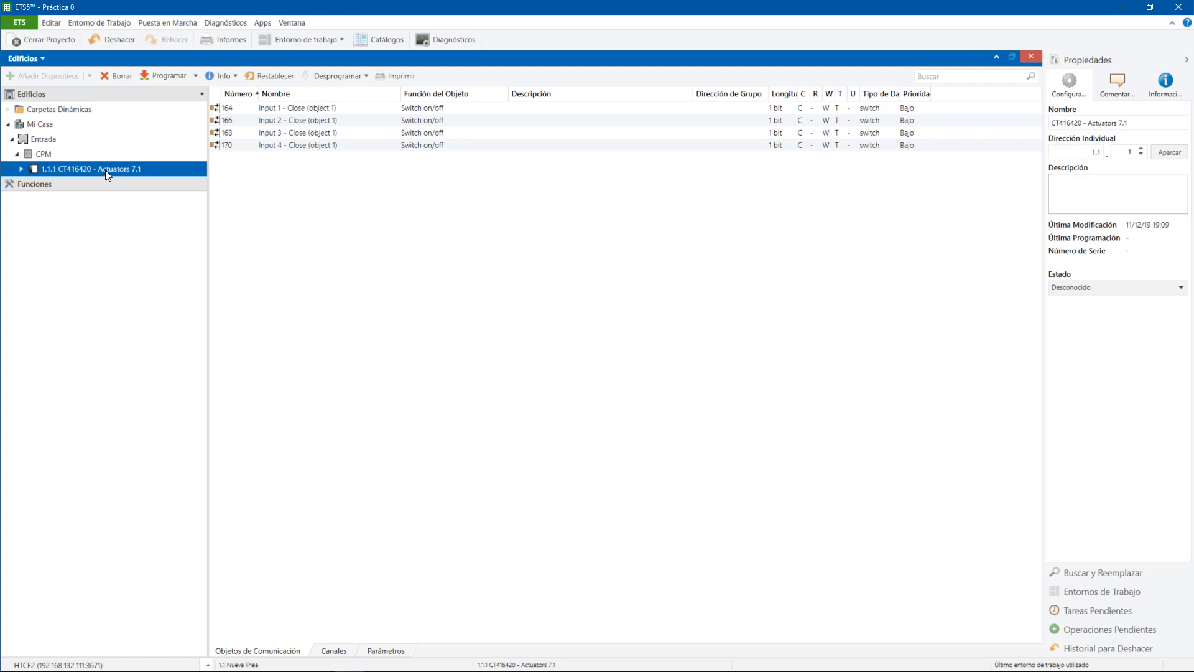
Enter Módulo E/S CPM as the description of the CT416420 device.
{"action": "left_click", "coordinate": [1065, 184]}
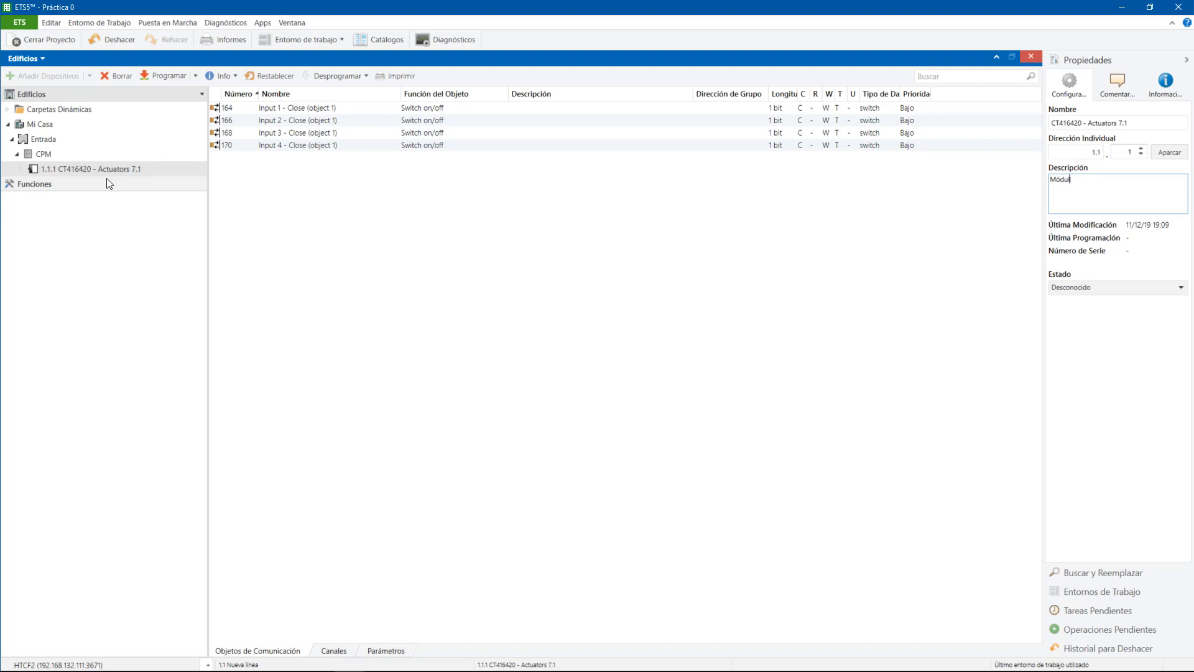
{"action": "key", "text": "BackSpace"}
{"action": "type", "text": "o"}
{"action": "type", "text": " EB"}
{"action": "type", "text": "S"}
{"action": "type", "text": " CPM"}
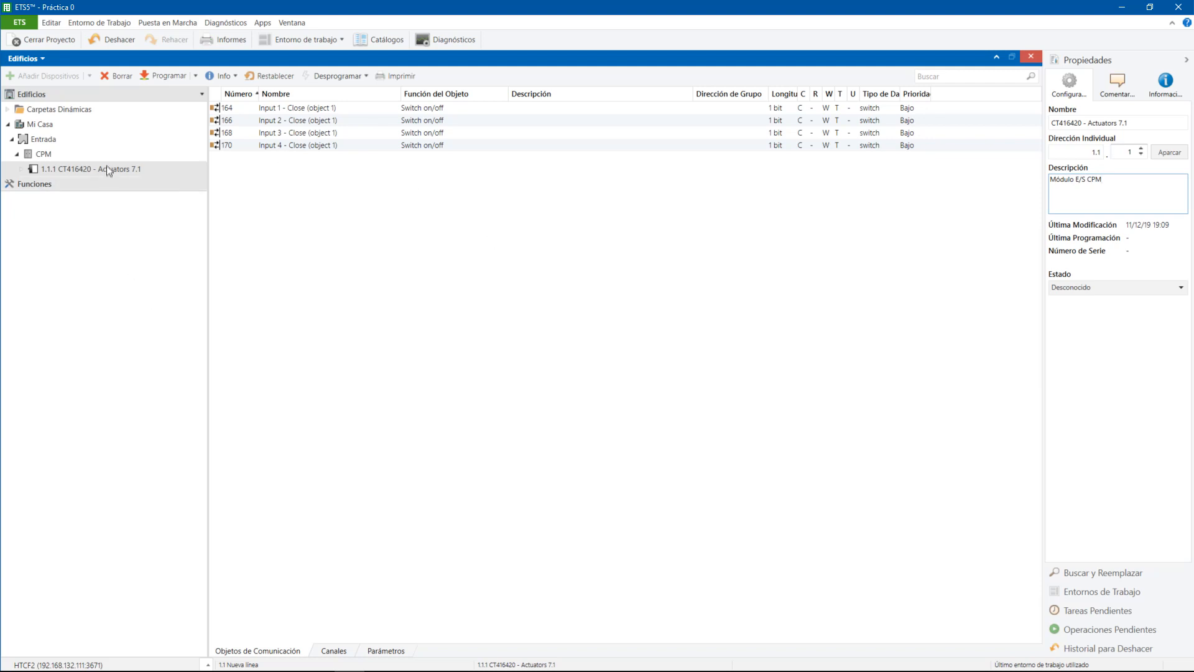
{"action": "left_click", "coordinate": [109, 170]}
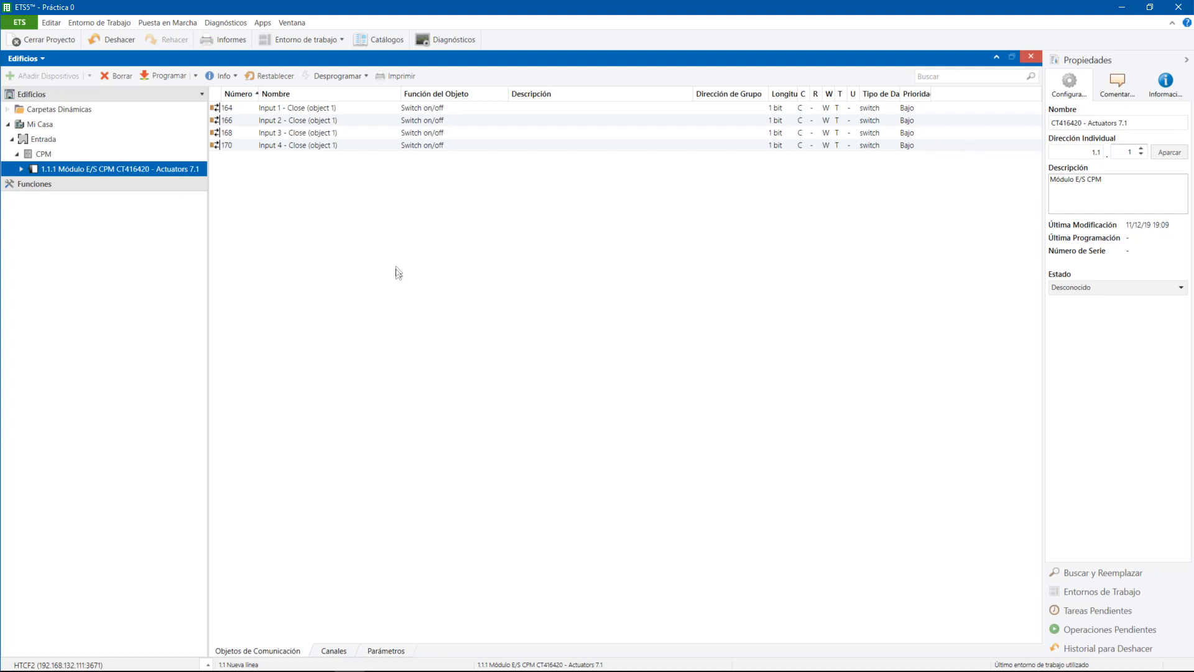
Review the CT416420 reference in the device name, and the device's parameters and communication objects.
{"action": "left_click", "coordinate": [1113, 124]}
{"action": "left_click_drag", "start_coordinate": [1063, 125], "coordinate": [1067, 126]}
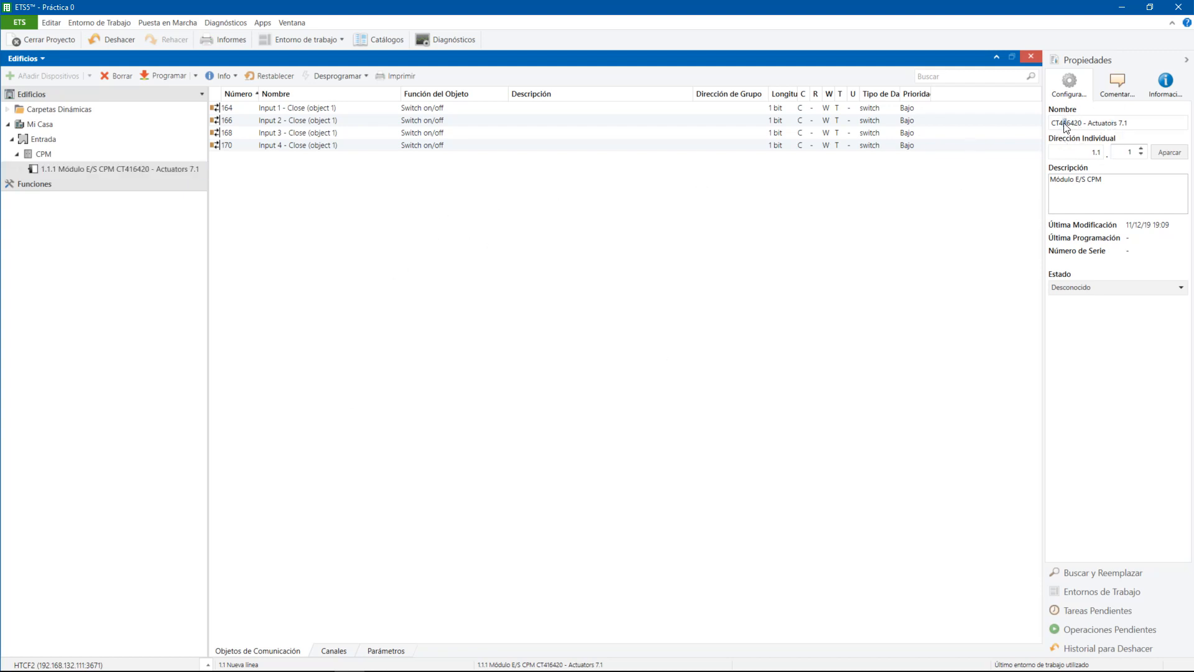
{"action": "double_click", "coordinate": [1064, 122]}
{"action": "left_click", "coordinate": [387, 652]}
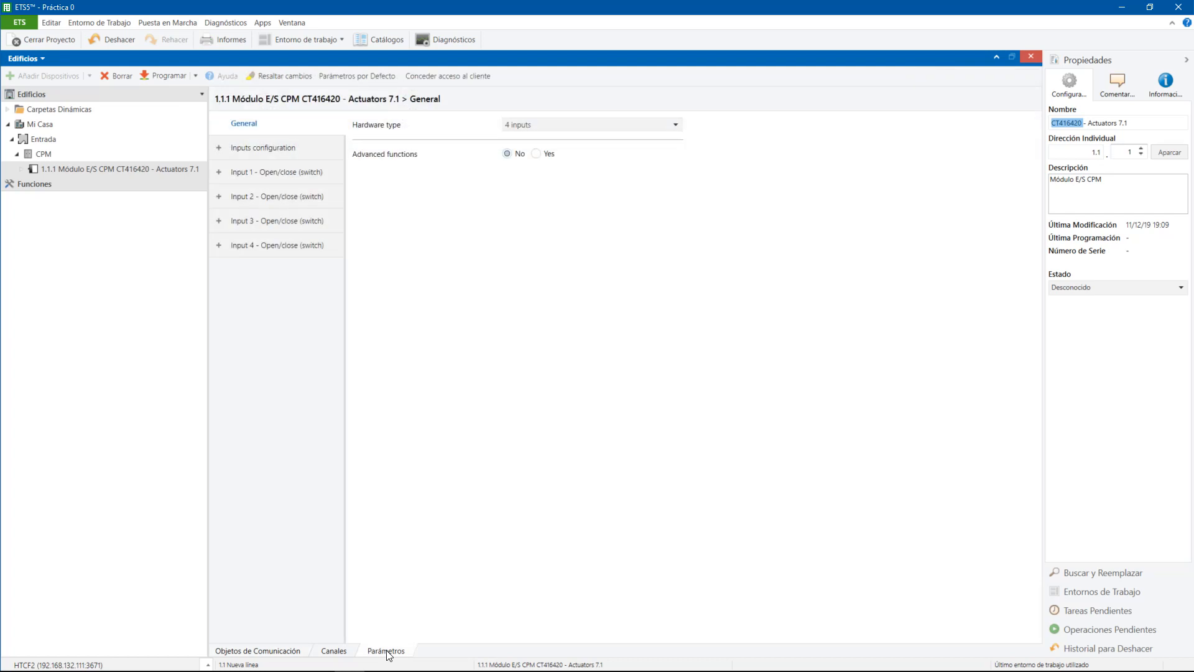
{"action": "left_click", "coordinate": [287, 651]}
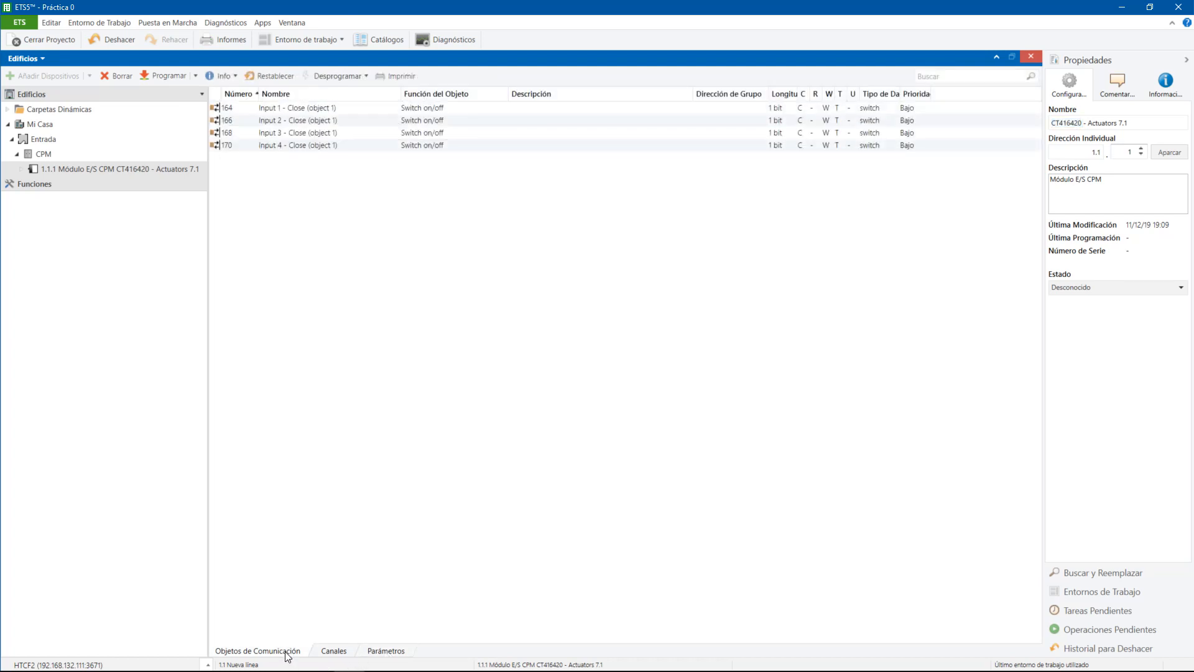
Switch to the Prácticas Curso Básico PDF and examine Práctica 0's Vista de Grupos structure, focusing on the Iluminación main group.
{"action": "left_click", "coordinate": [104, 184]}
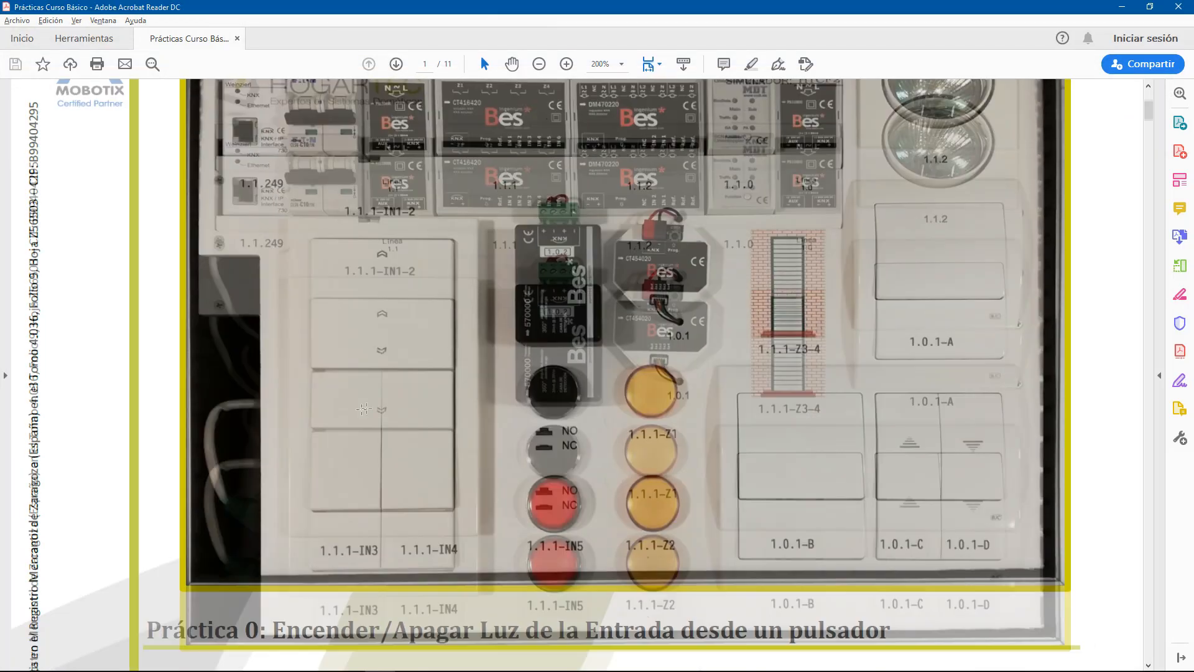
{"action": "scroll", "coordinate": [320, 398], "scroll_direction": "down", "scroll_amount": 3}
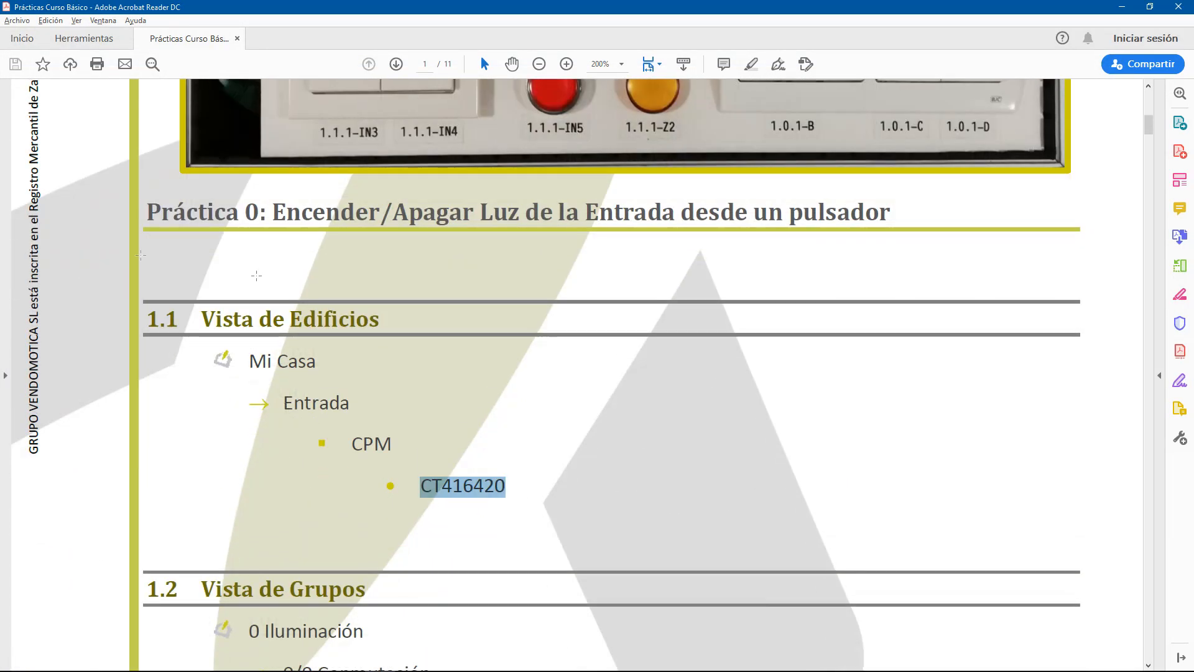
{"action": "scroll", "coordinate": [345, 405], "scroll_direction": "down", "scroll_amount": 2}
{"action": "scroll", "coordinate": [345, 405], "scroll_direction": "down", "scroll_amount": 6}
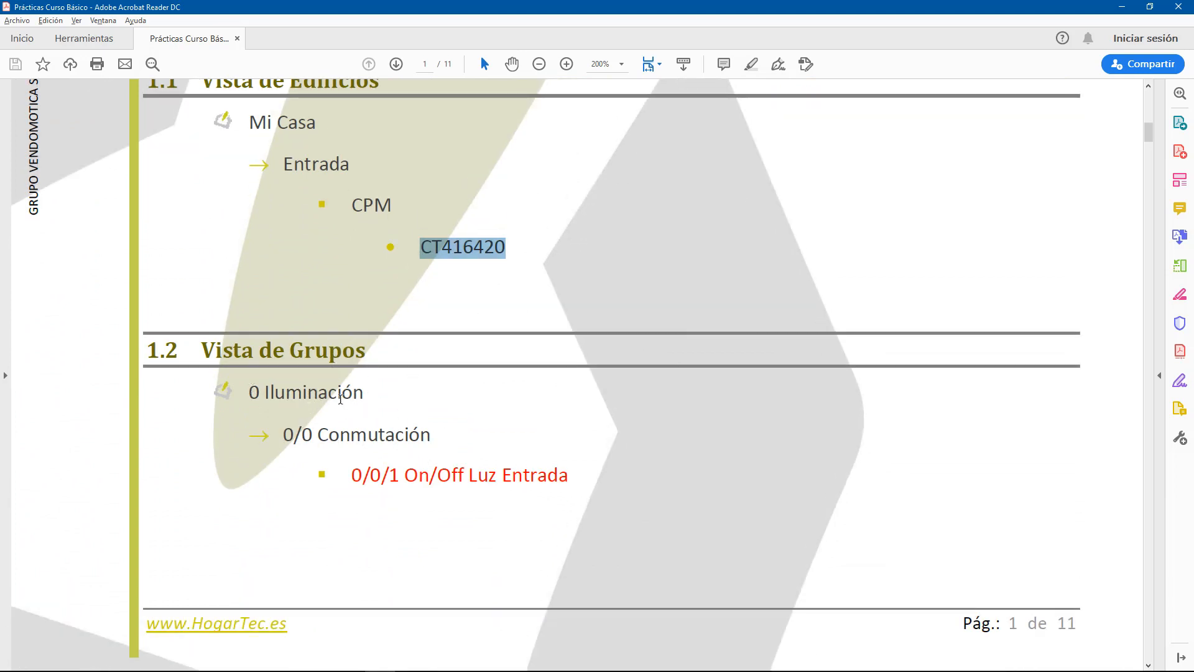
{"action": "double_click", "coordinate": [341, 401]}
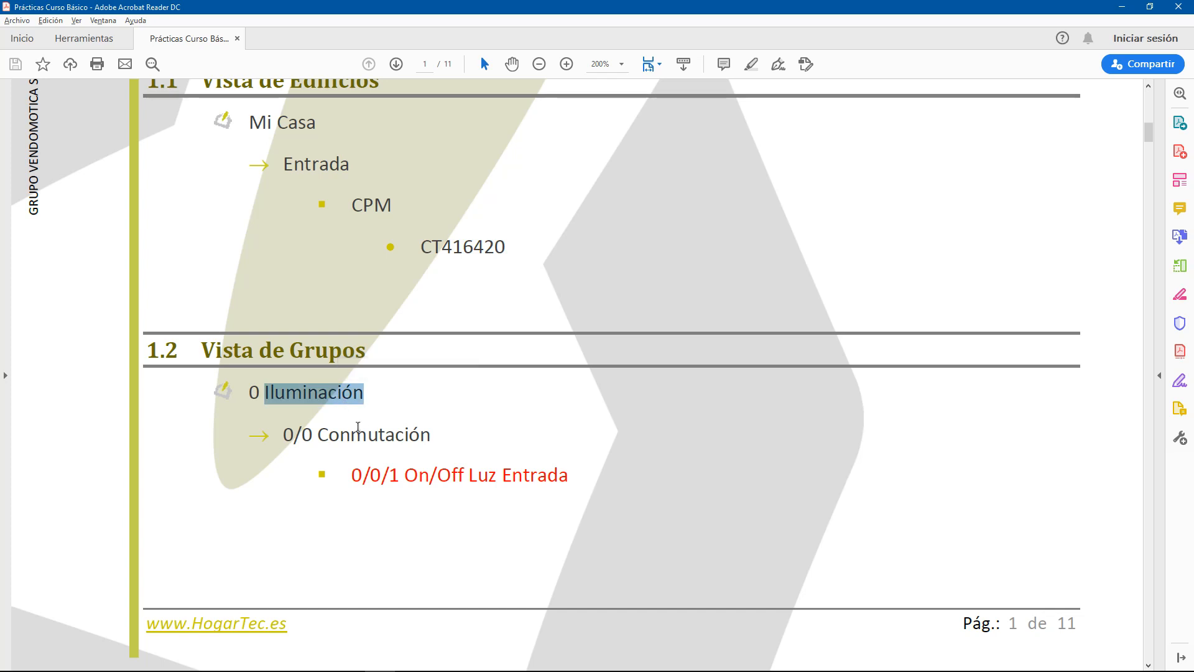
Switch to ETS5 and change the project view from Edificios to Direcciones de Grupo.
{"action": "key", "text": "alt+Tab"}
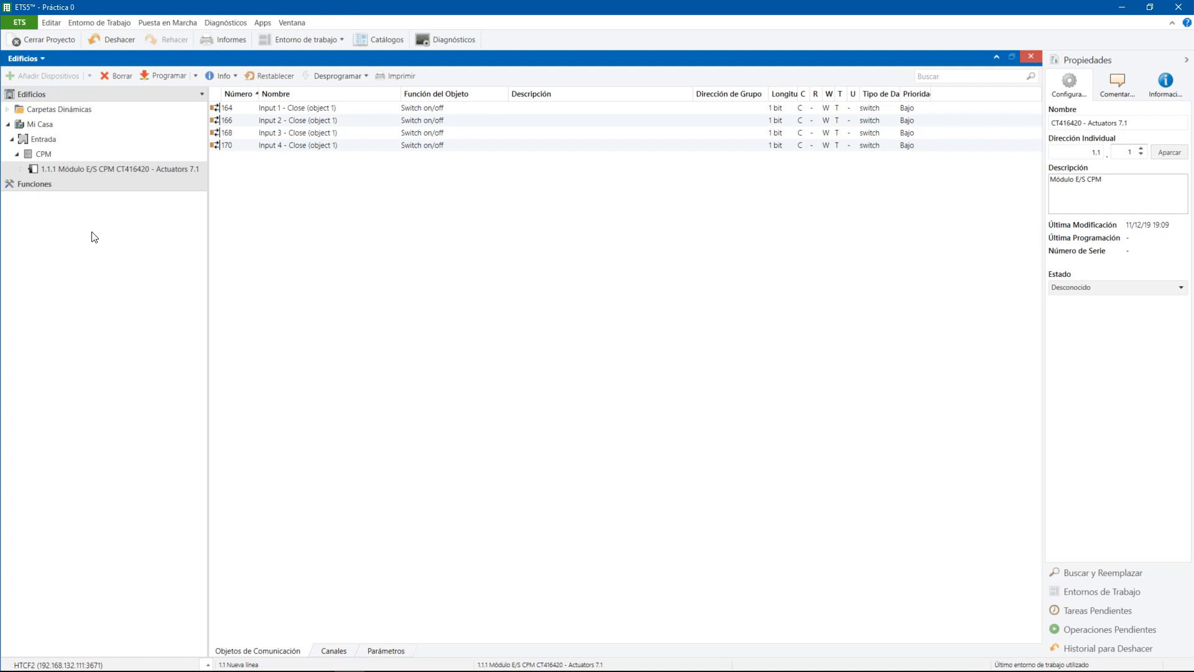
{"action": "left_click", "coordinate": [25, 59]}
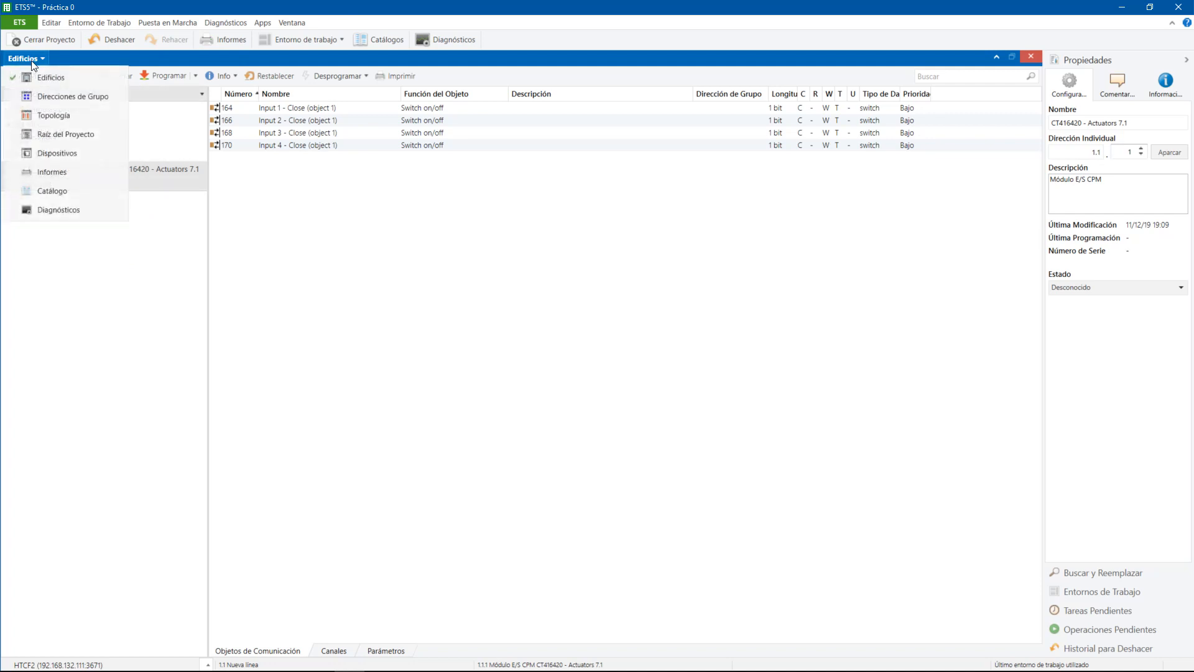
{"action": "left_click", "coordinate": [66, 101]}
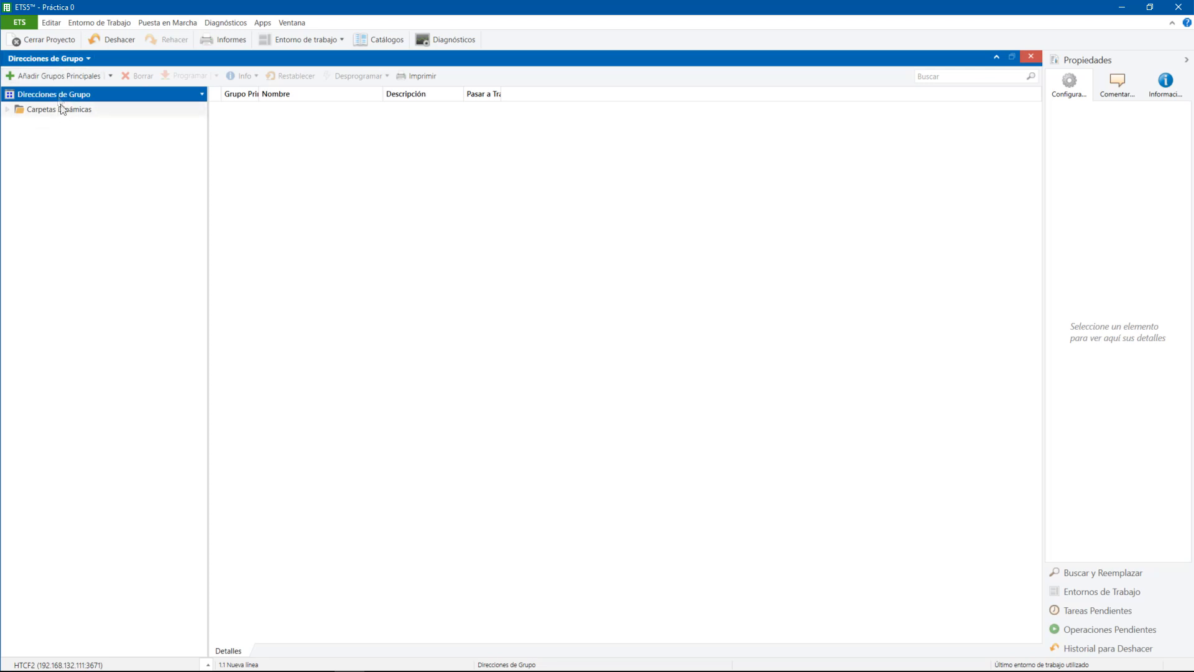
Switch to the Prácticas Curso Básico PDF and examine the three-level group address numbering, from 0 Iluminación down to 0/0/1 On/Off Luz Entrada.
{"action": "key", "text": "alt+Tab"}
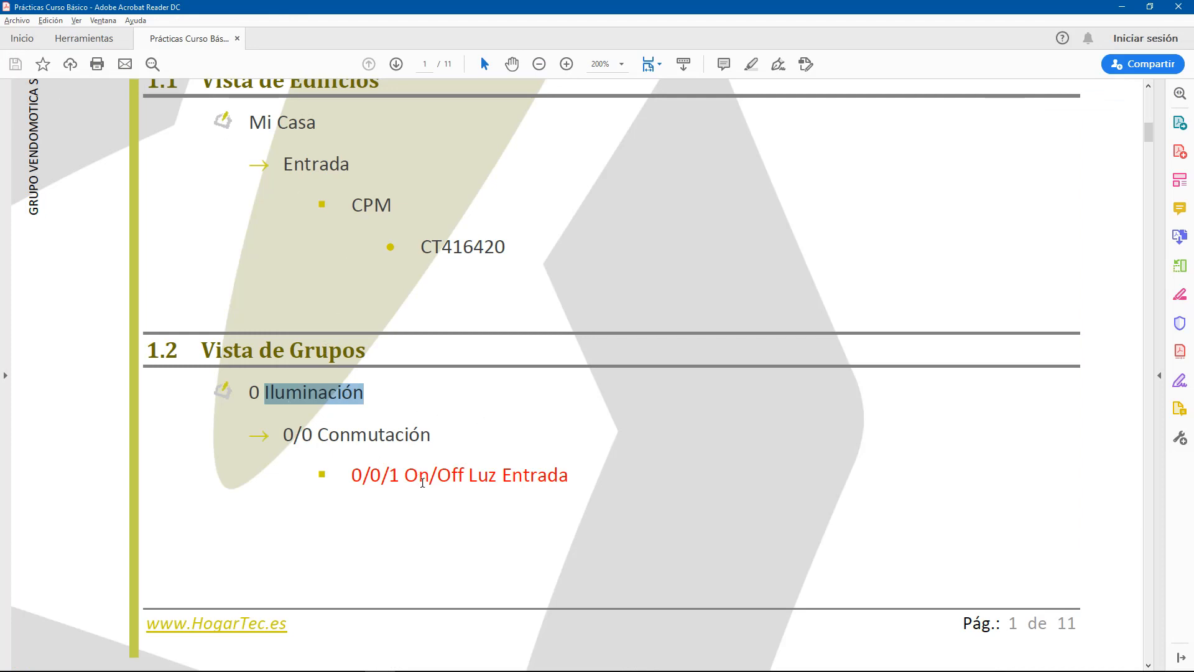
{"action": "left_click", "coordinate": [480, 473]}
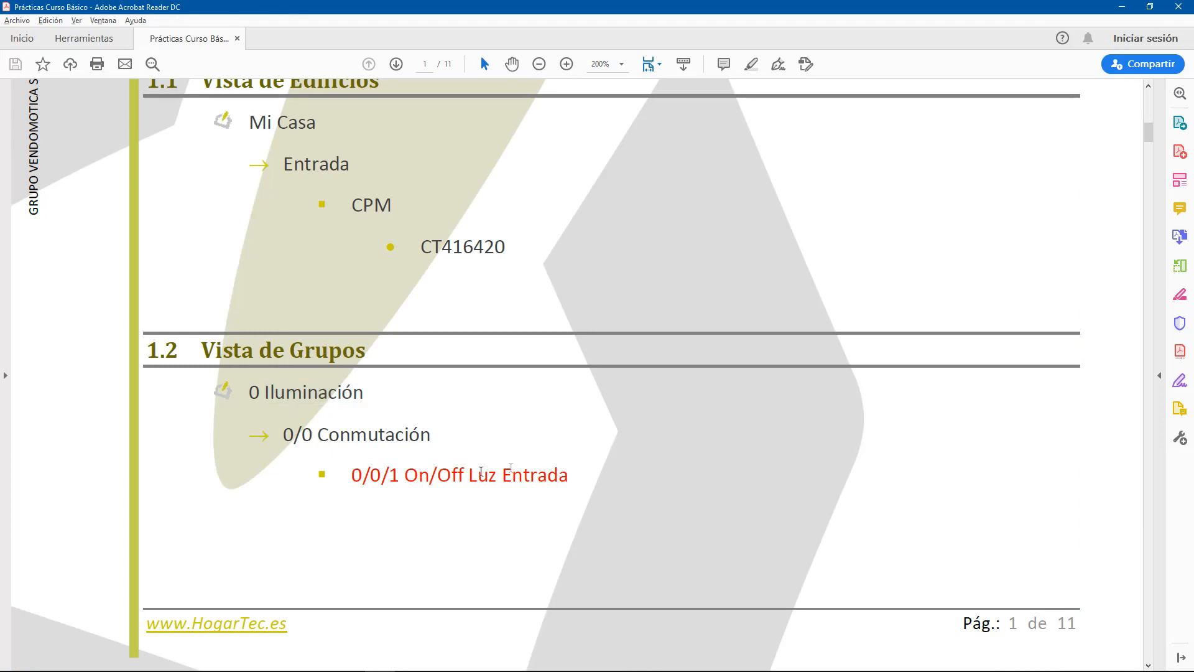
{"action": "left_click", "coordinate": [461, 476]}
{"action": "key", "text": "ctrl"}
{"action": "key", "text": "ctrl"}
{"action": "key", "text": "ctrl"}
{"action": "key", "text": "ctrl"}
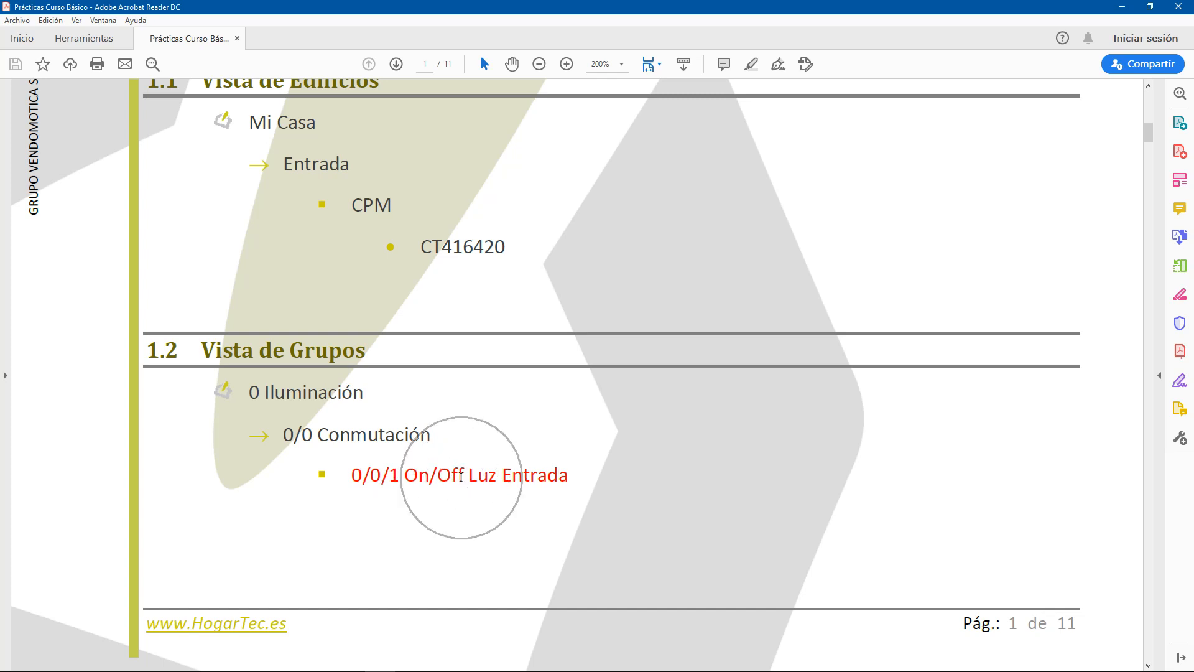
{"action": "key", "text": "ctrl"}
{"action": "key", "text": "ctrl"}
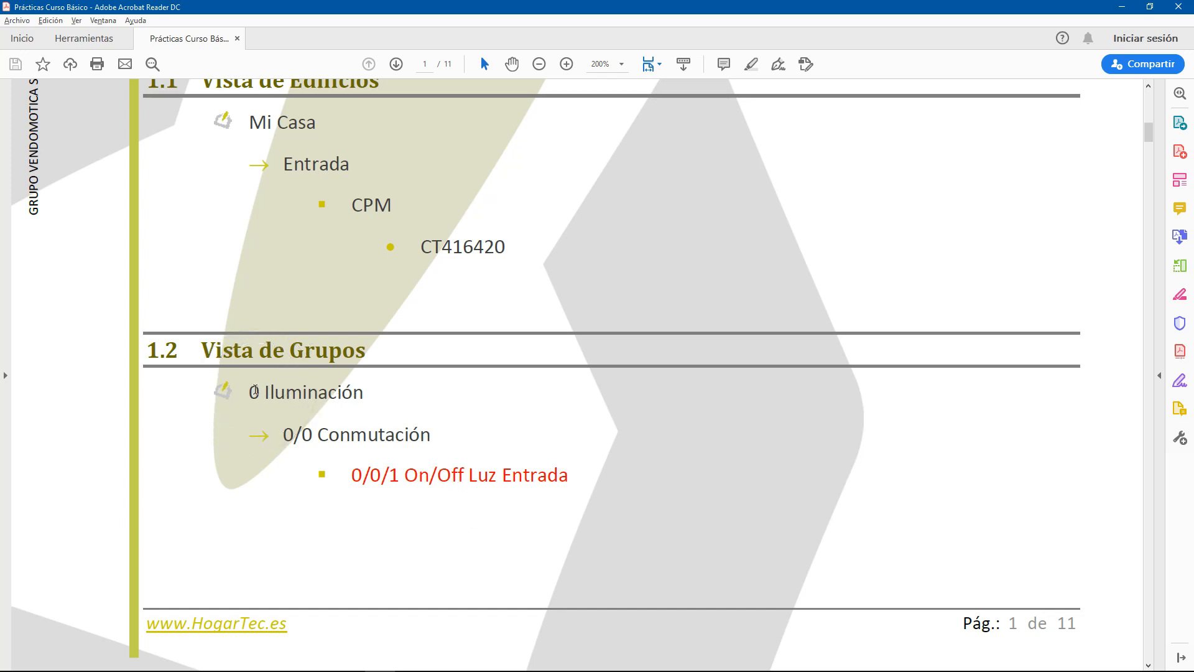
{"action": "key", "text": "ctrl"}
{"action": "key", "text": "ctrl"}
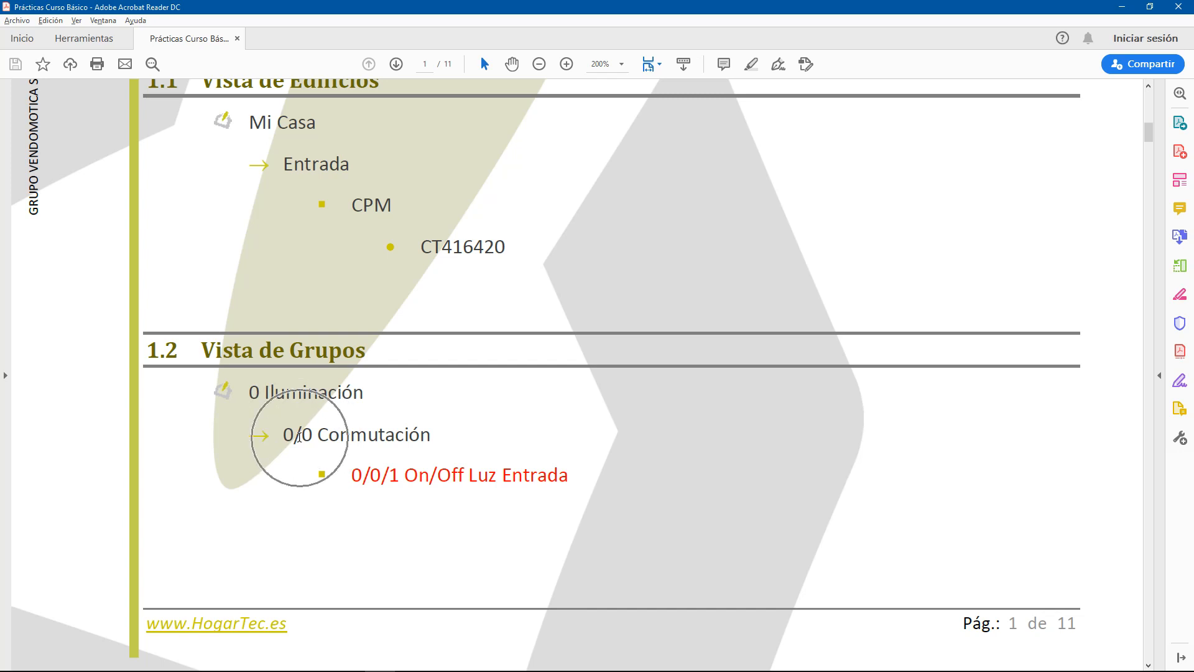
{"action": "key", "text": "ctrl"}
{"action": "key", "text": "ctrl"}
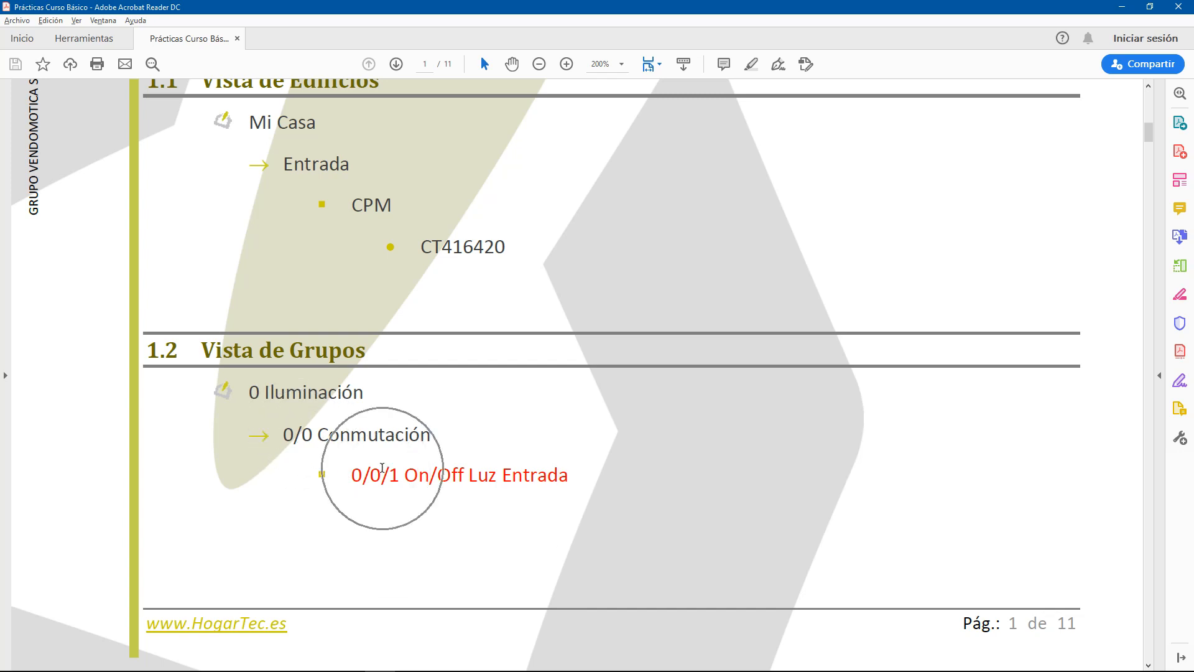
Switch to ETS5 and add one main group named Iluminación, using the first free address.
{"action": "key", "text": "alt+Tab"}
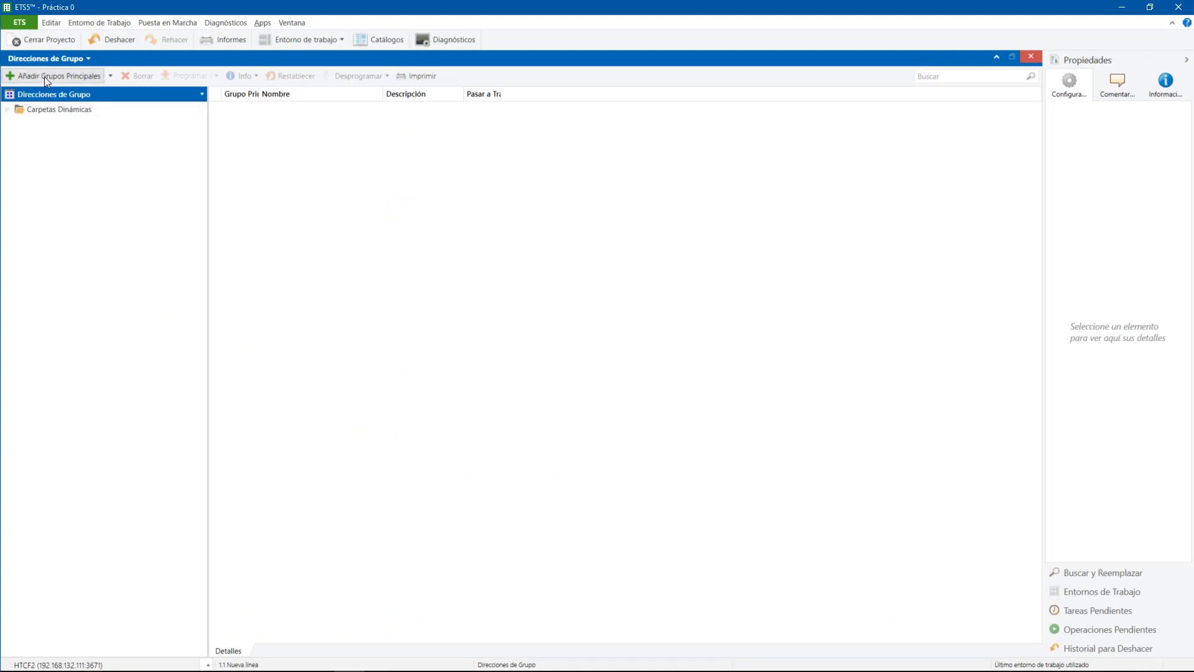
{"action": "left_click", "coordinate": [44, 76]}
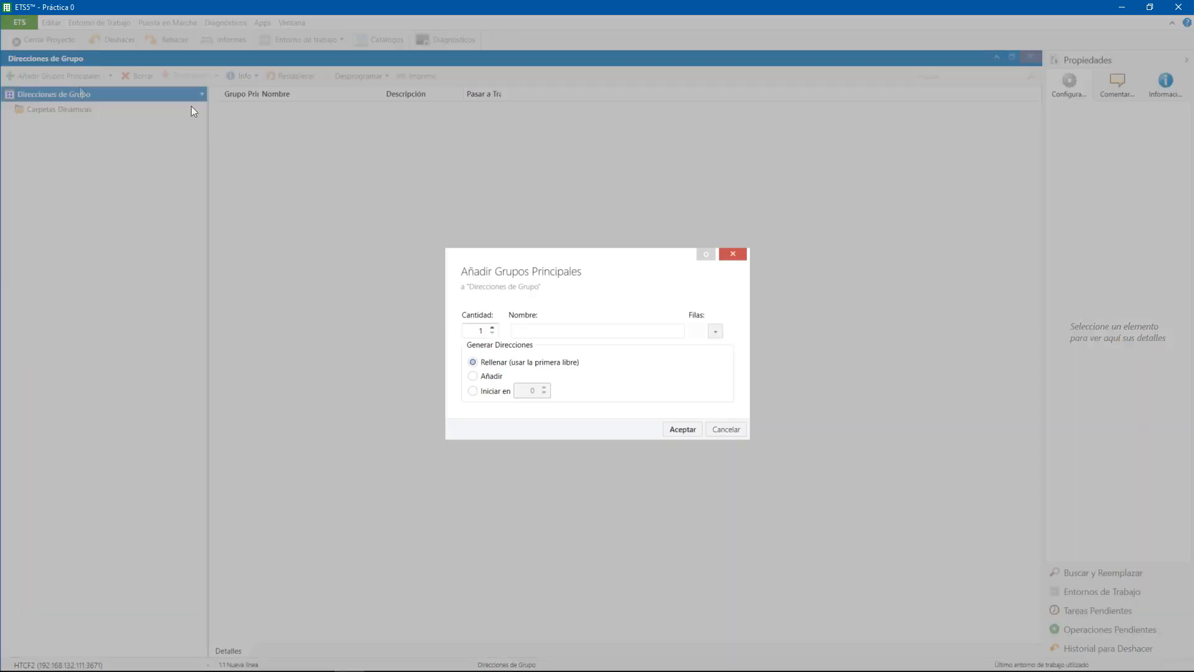
{"action": "key", "text": "alt+Tab"}
{"action": "key", "text": "alt+Tab"}
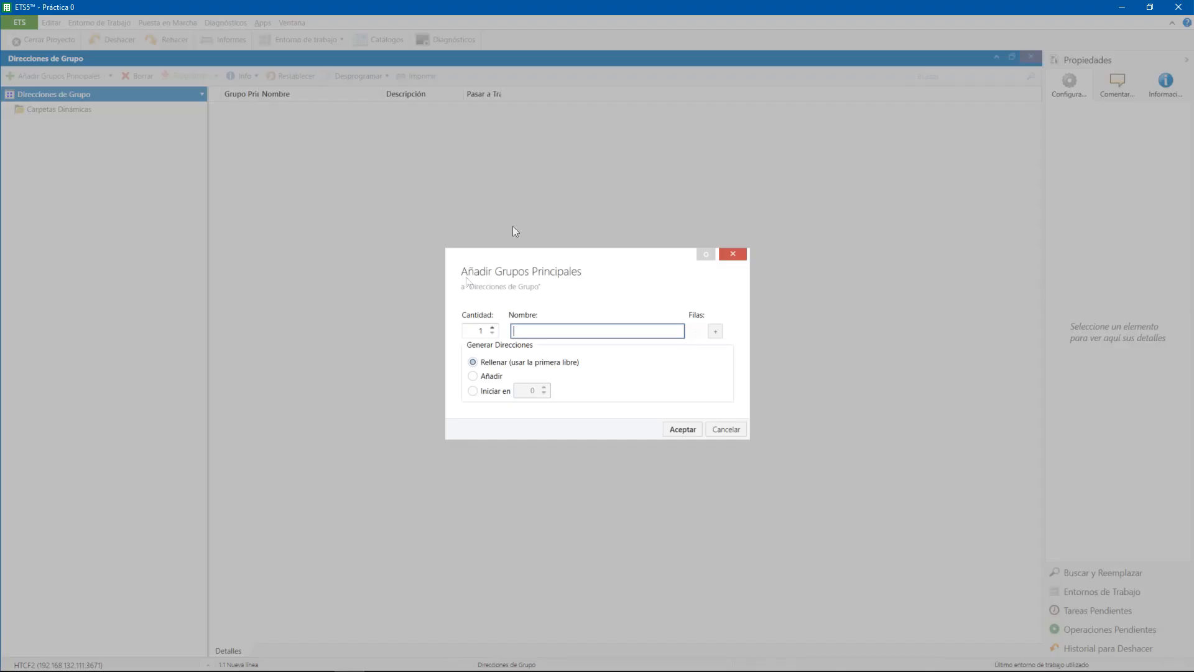
{"action": "type", "text": "Iluminación"}
{"action": "left_click", "coordinate": [683, 428]}
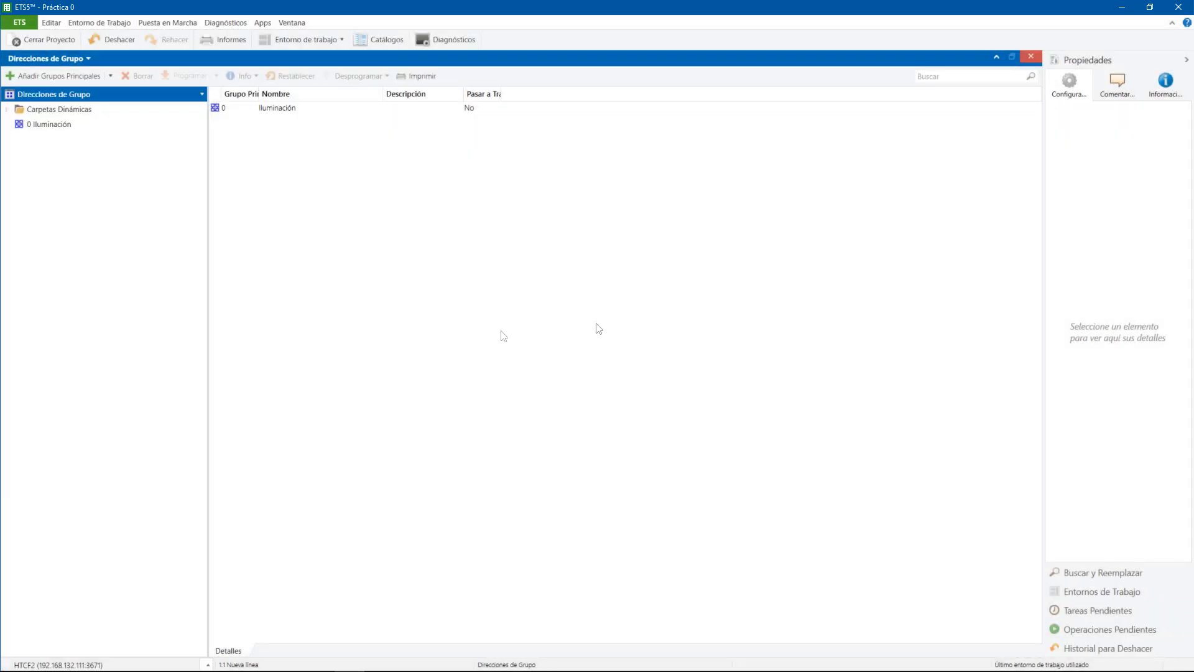
Add one middle group named Conmutación under 0 Iluminación, using the first free address.
{"action": "left_click", "coordinate": [44, 126]}
{"action": "right_click", "coordinate": [45, 126]}
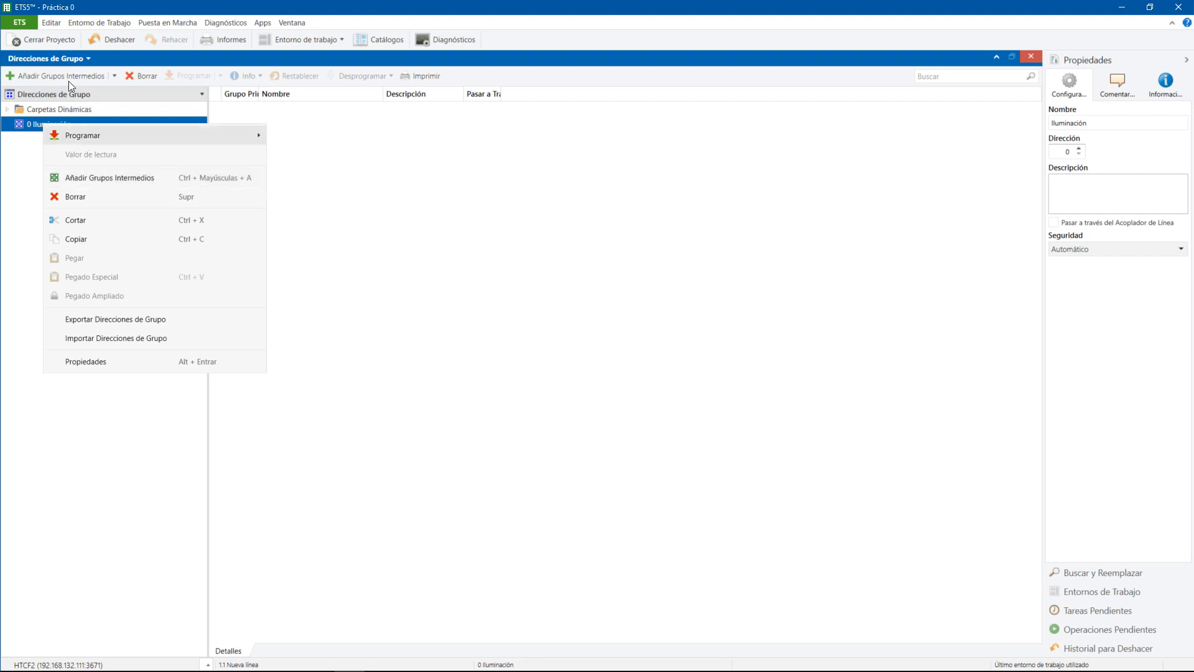
{"action": "key", "text": "ctrl"}
{"action": "key", "text": "ctrl"}
{"action": "key", "text": "ctrl"}
{"action": "key", "text": "ctrl"}
{"action": "key", "text": "ctrl"}
{"action": "key", "text": "ctrl"}
{"action": "left_click", "coordinate": [113, 180]}
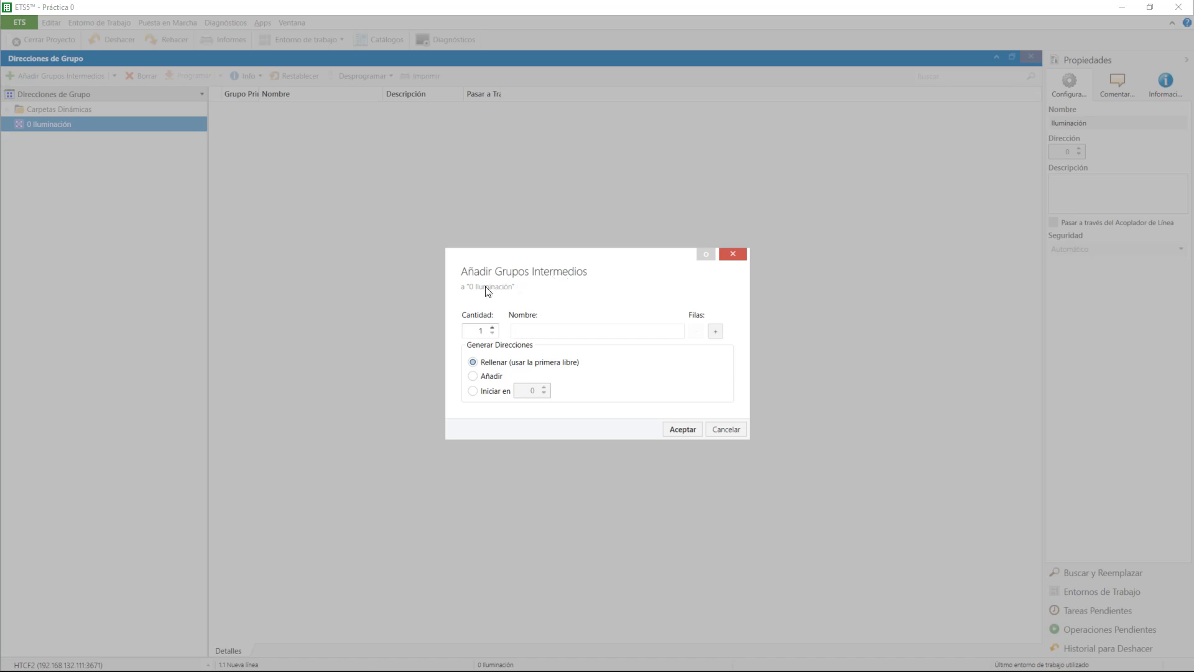
{"action": "key", "text": "alt+Tab"}
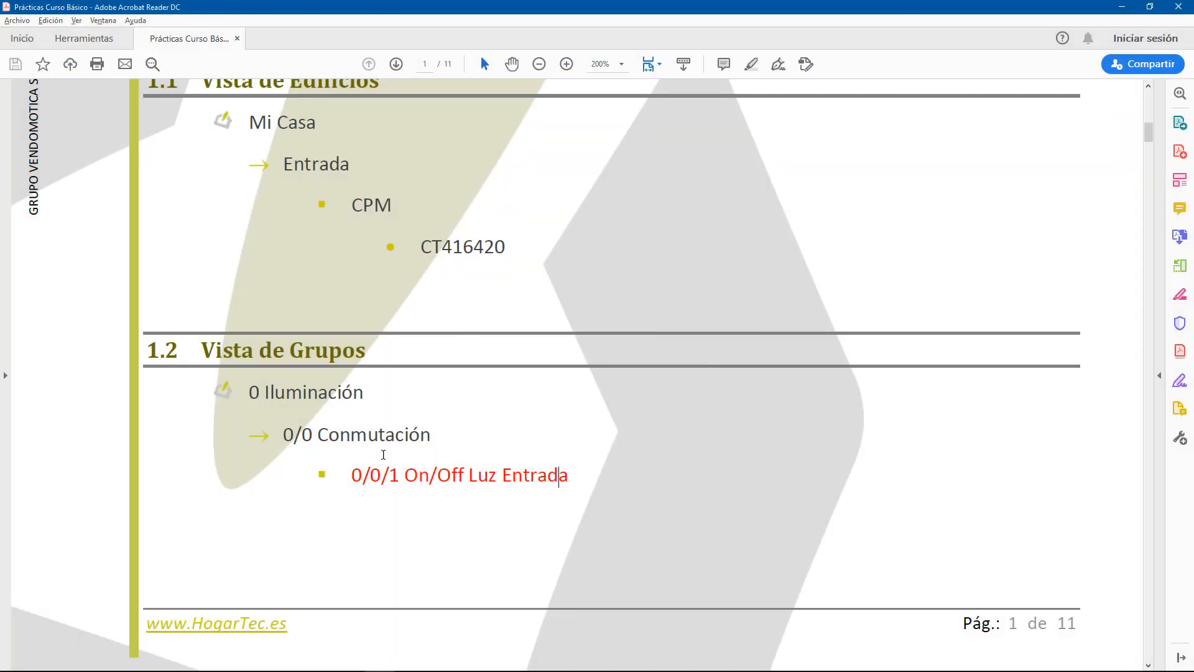
{"action": "key", "text": "alt+Tab"}
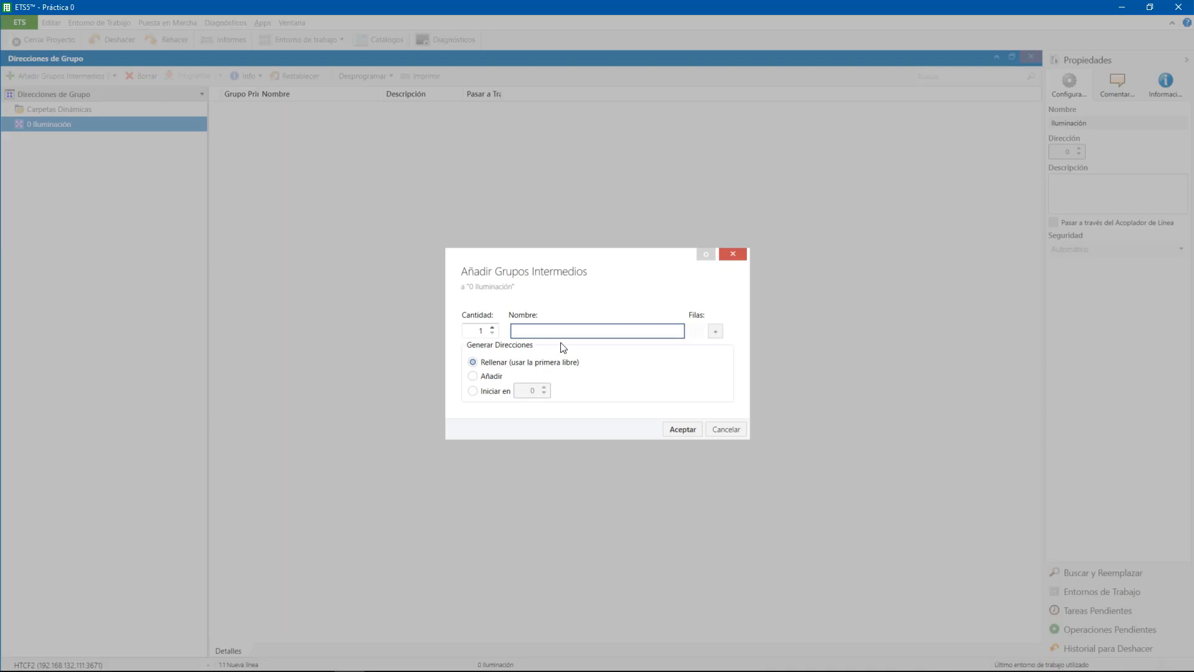
{"action": "type", "text": "onmutación"}
{"action": "left_click", "coordinate": [682, 429]}
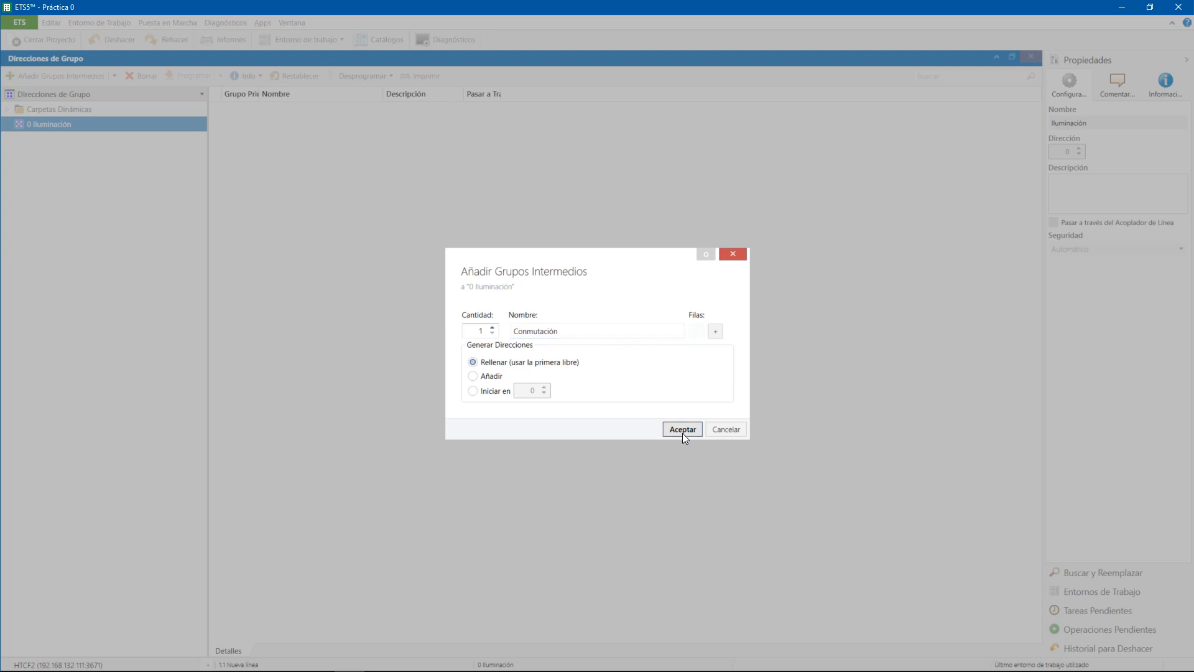
Add a group address named On/Off Luz Entrada to the 0/0 Conmutación middle group, using the first free address.
{"action": "left_click", "coordinate": [7, 124]}
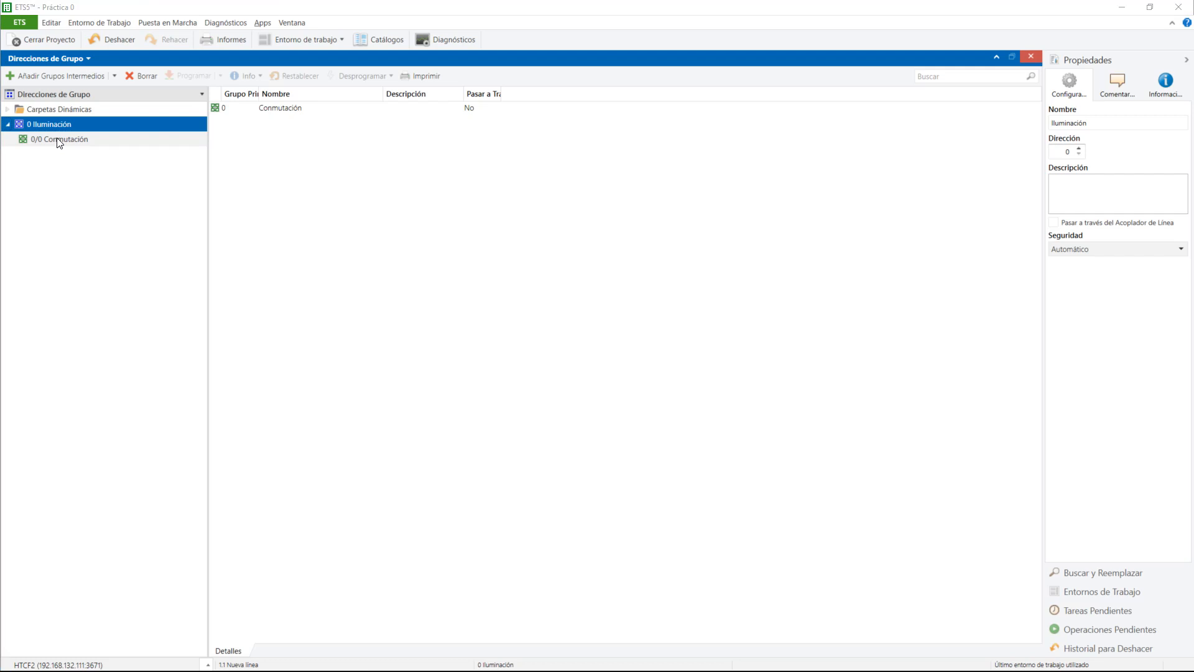
{"action": "key", "text": "alt+Tab"}
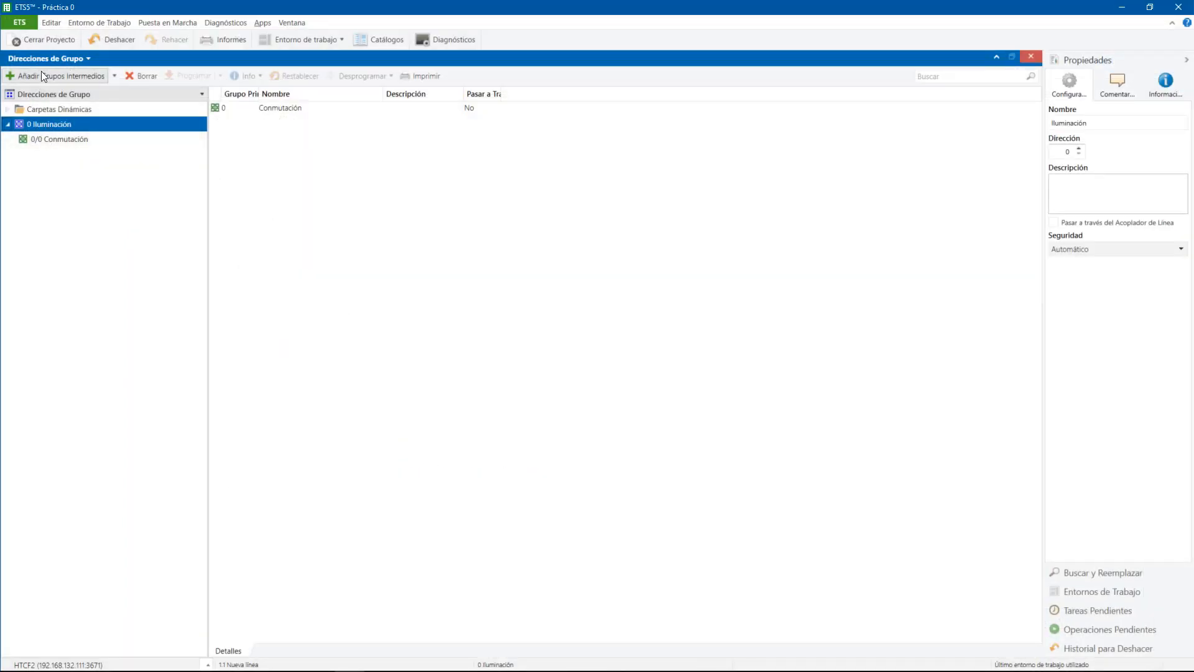
{"action": "left_click", "coordinate": [48, 141]}
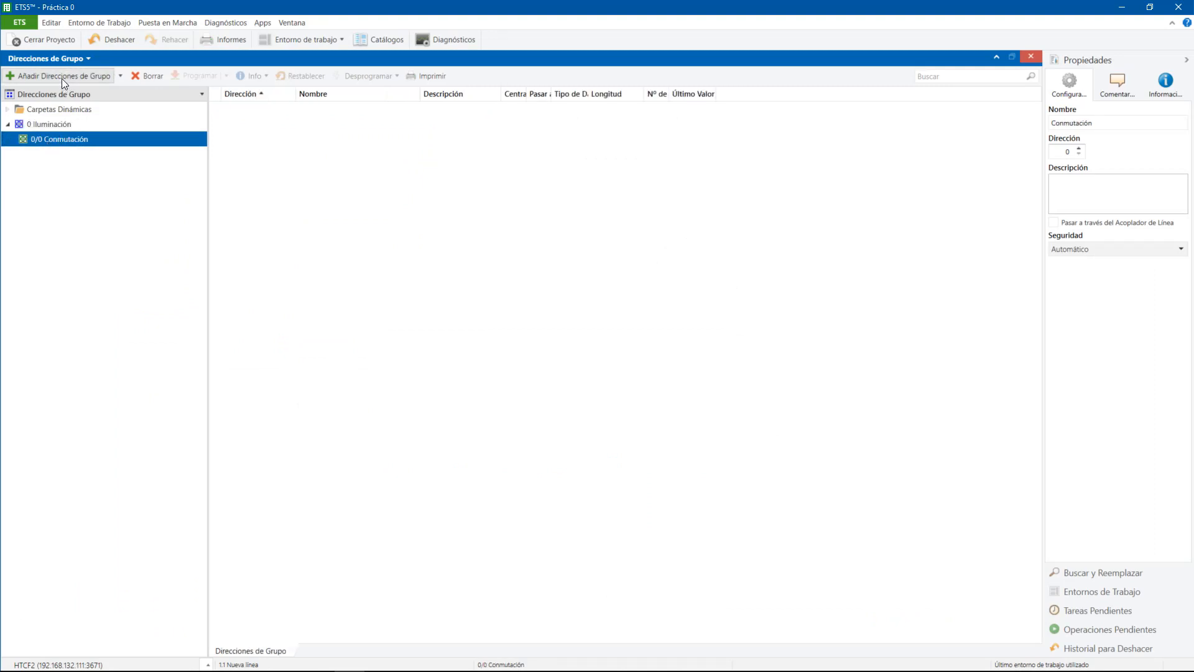
{"action": "right_click", "coordinate": [60, 141]}
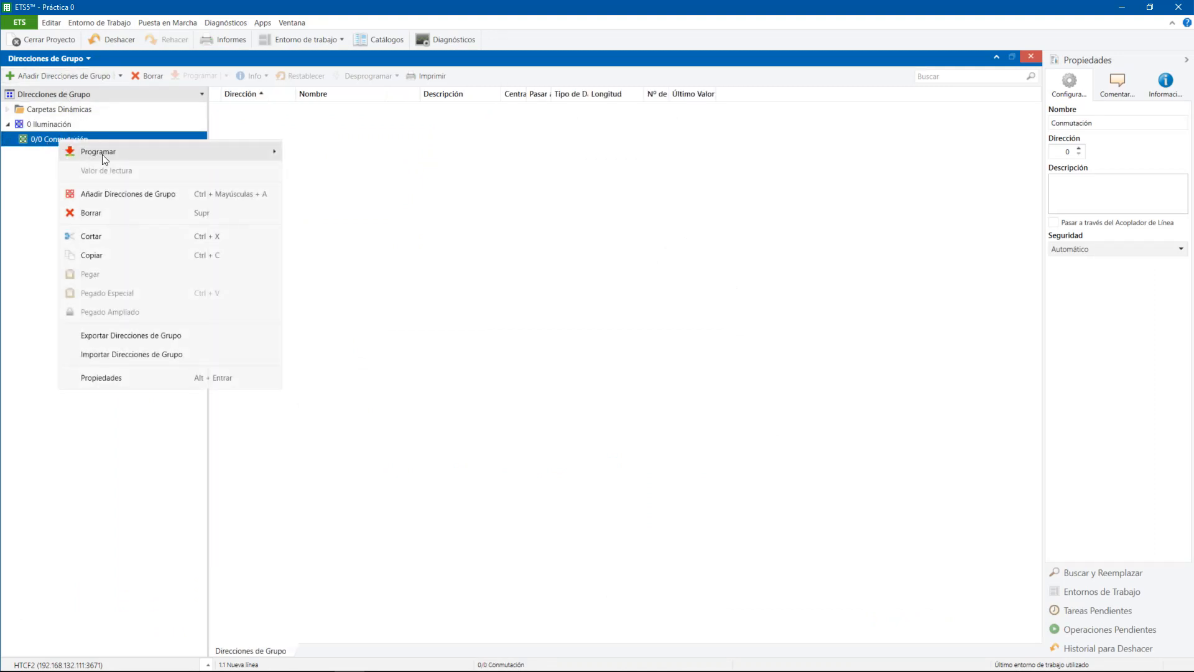
{"action": "left_click", "coordinate": [105, 196]}
{"action": "key", "text": "alt+Tab"}
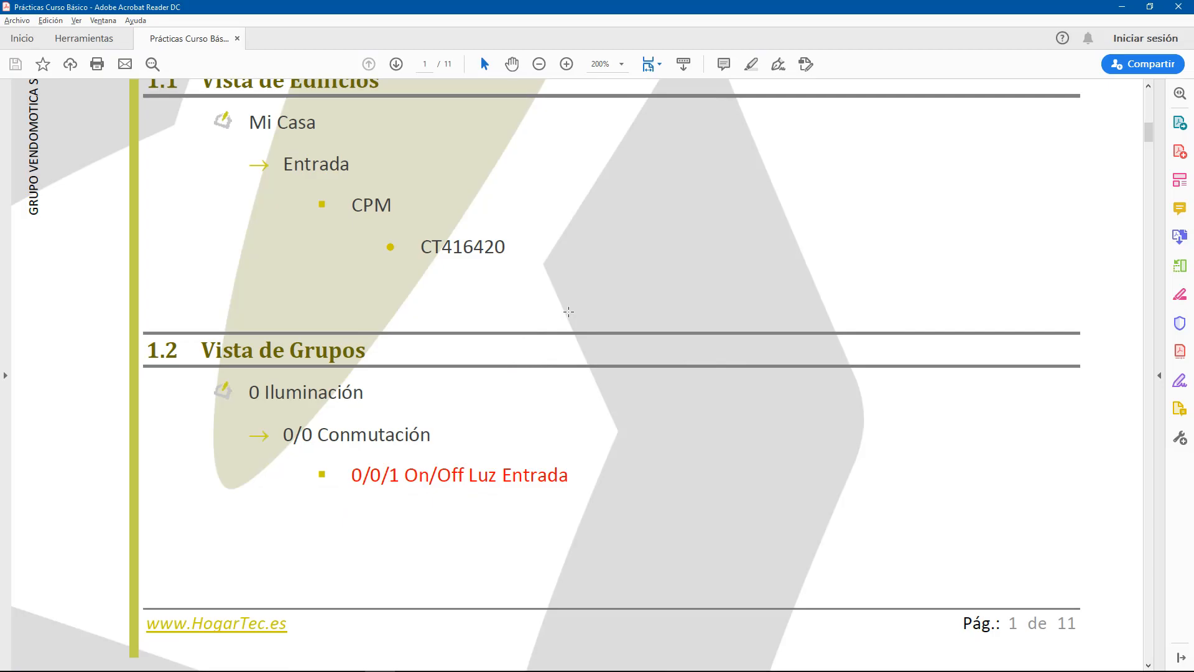
{"action": "key", "text": "alt+Tab"}
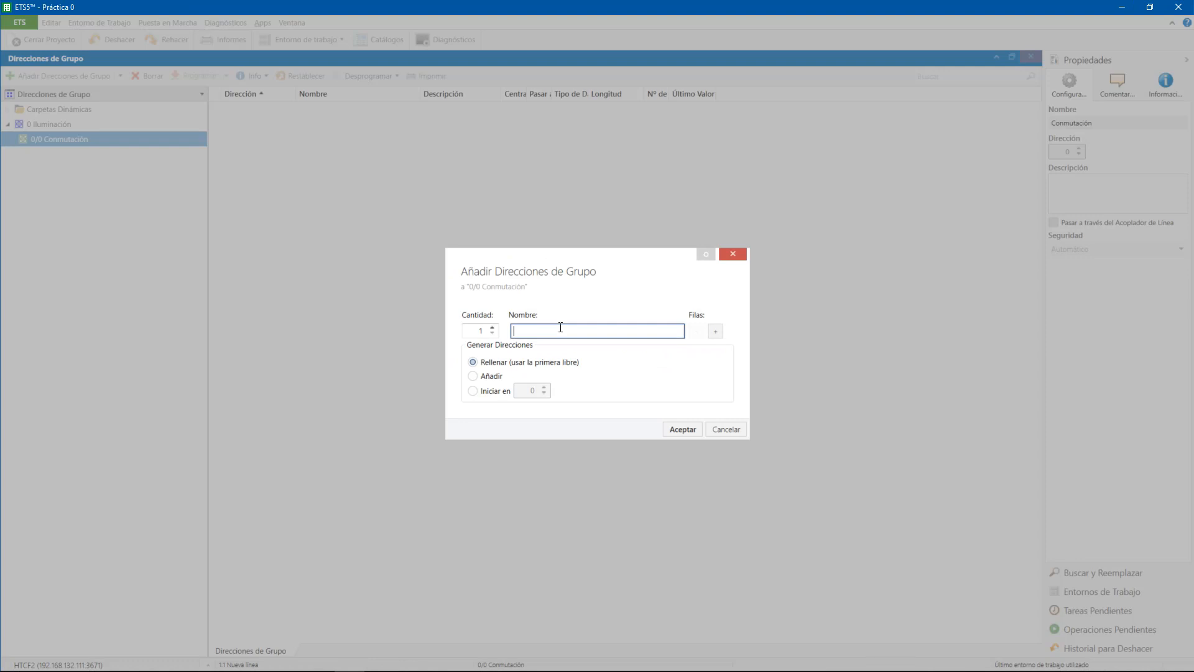
{"action": "type", "text": "On/Off Luz Entrada"}
{"action": "left_click", "coordinate": [683, 430]}
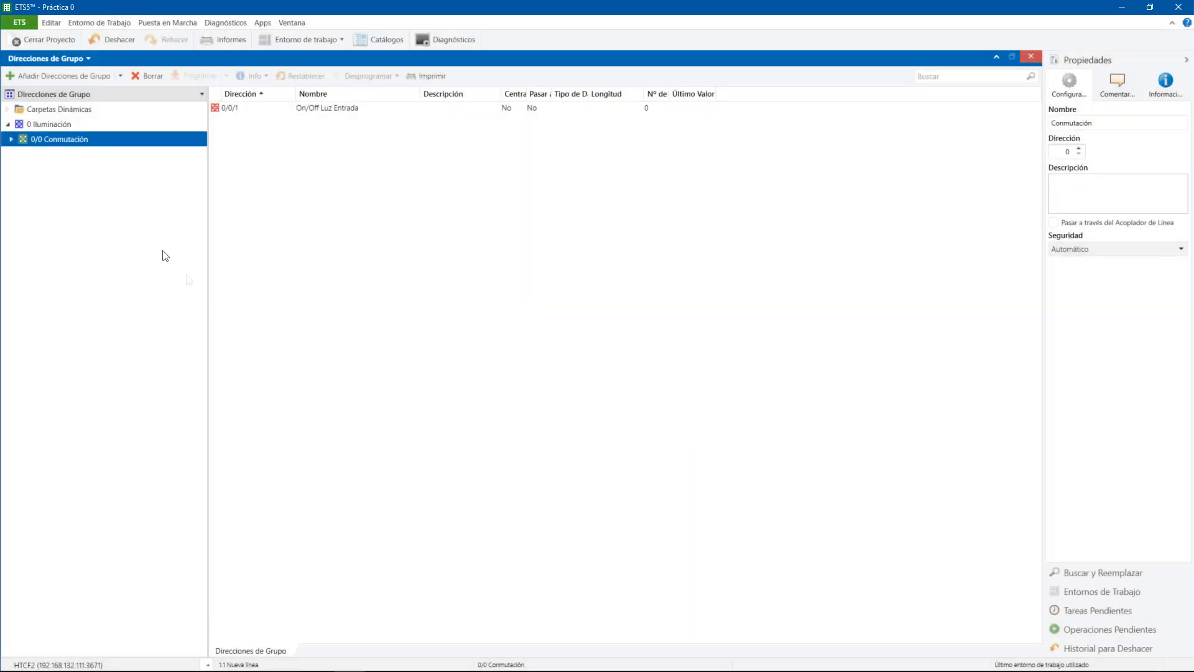
Expand 0/0 Conmutación, select 0/0/1 On/Off Luz Entrada, and compare the structure with Práctica 0's Vista de Grupos in the PDF.
{"action": "left_click", "coordinate": [11, 139]}
{"action": "left_click", "coordinate": [10, 139]}
{"action": "left_click", "coordinate": [10, 141]}
{"action": "left_click", "coordinate": [63, 156]}
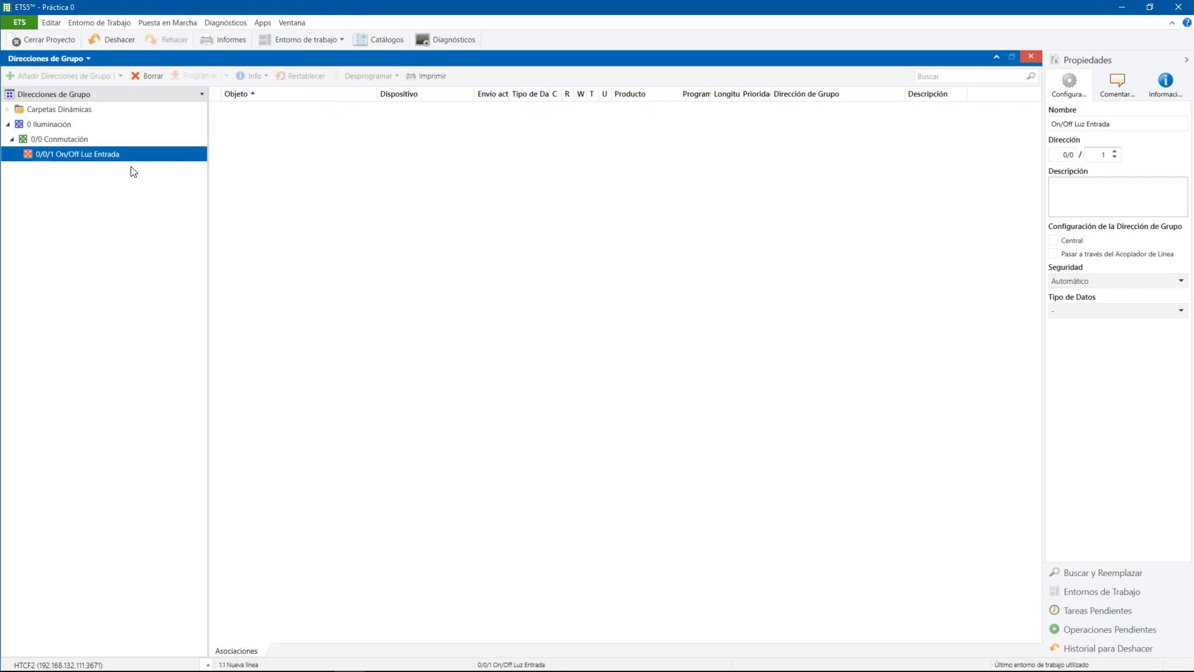
{"action": "key", "text": "alt+Tab"}
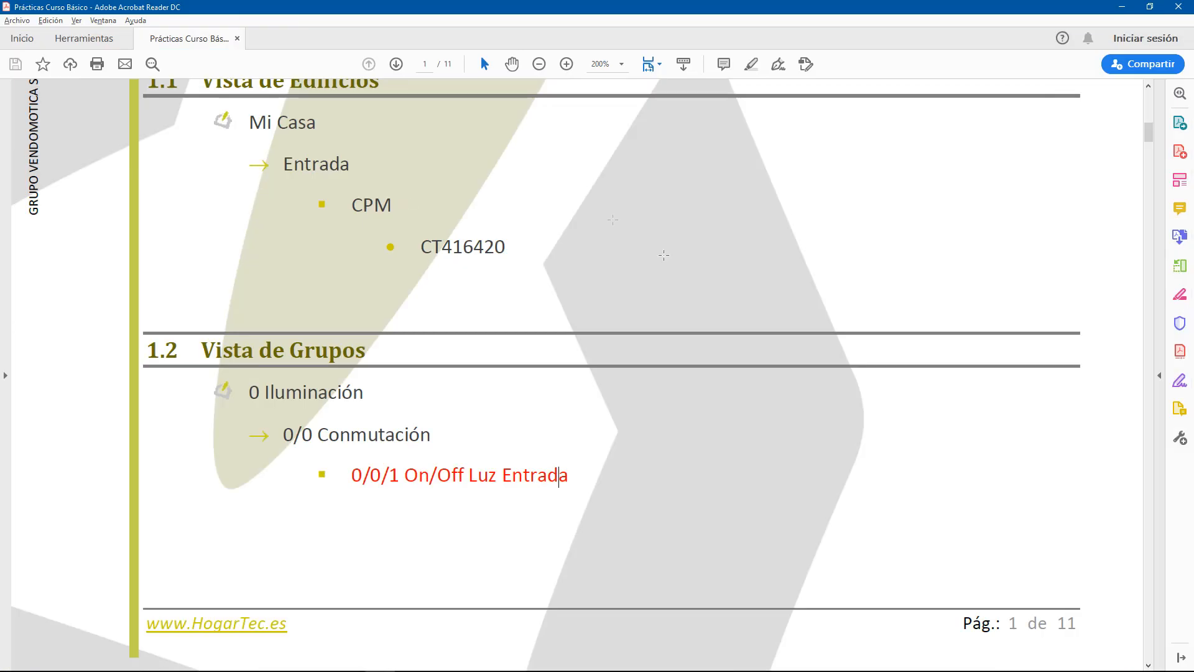
{"action": "scroll", "coordinate": [454, 317], "scroll_direction": "up", "scroll_amount": 2}
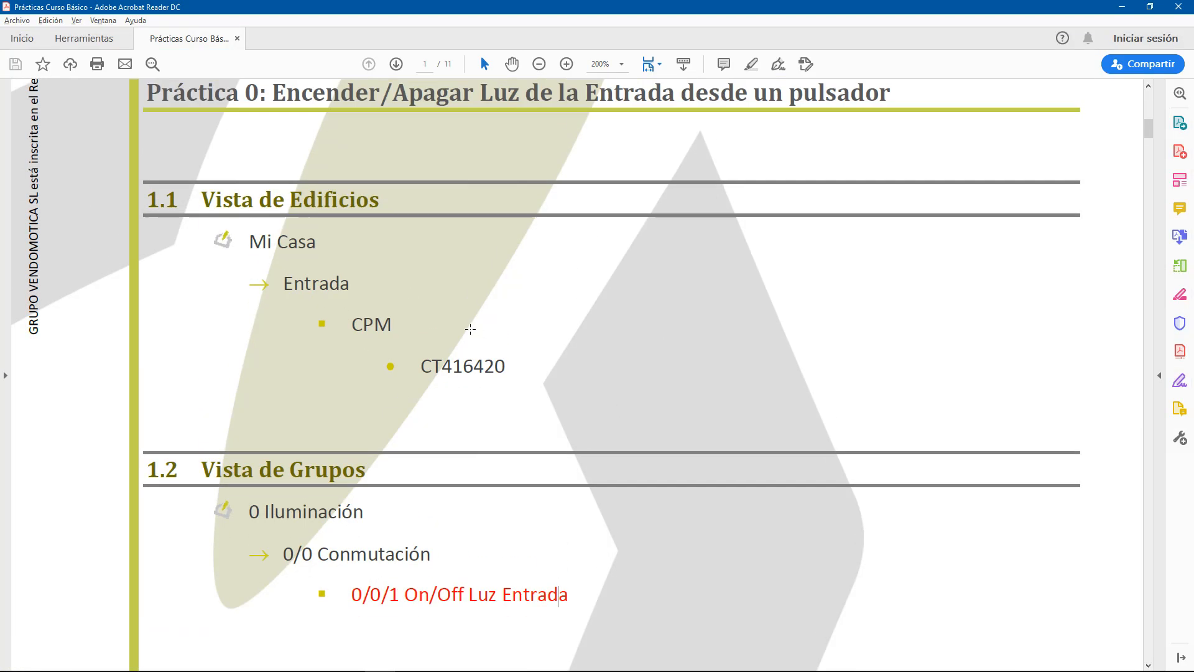
{"action": "scroll", "coordinate": [470, 332], "scroll_direction": "down", "scroll_amount": 5}
{"action": "scroll", "coordinate": [471, 332], "scroll_direction": "down", "scroll_amount": 3}
{"action": "scroll", "coordinate": [471, 333], "scroll_direction": "up", "scroll_amount": 5}
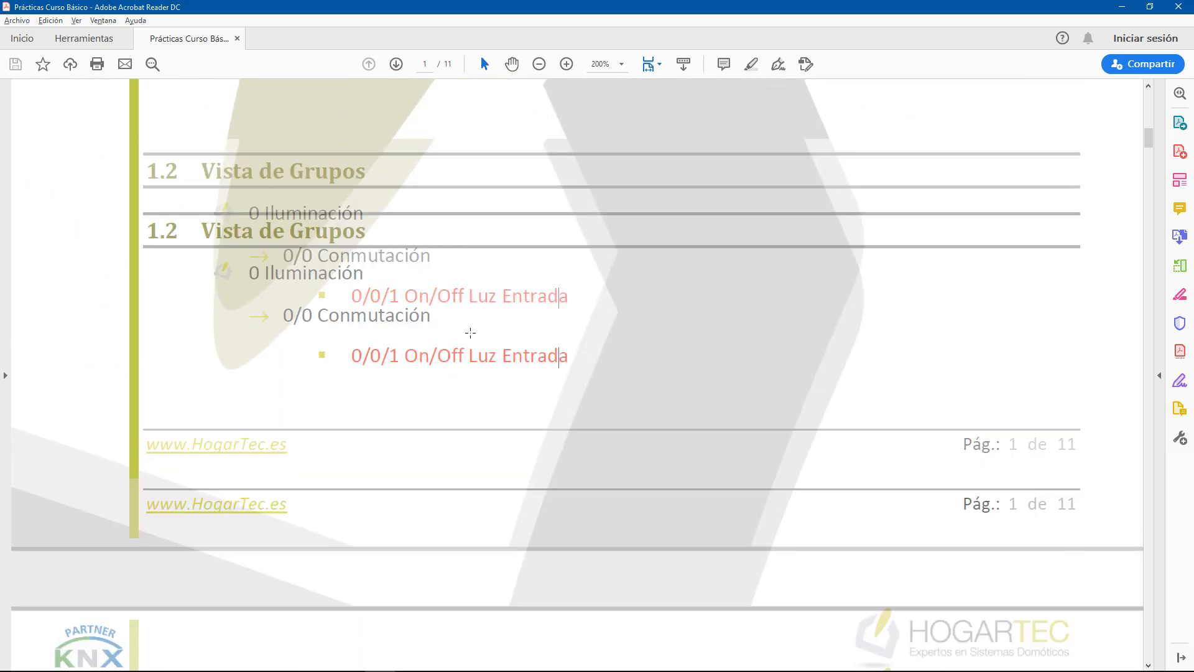
Return to ETS5's Edificios view and open the parameters of the CT416420 device at 1.1.1 under Mi Casa, Entrada, CPM.
{"action": "key", "text": "alt+Tab"}
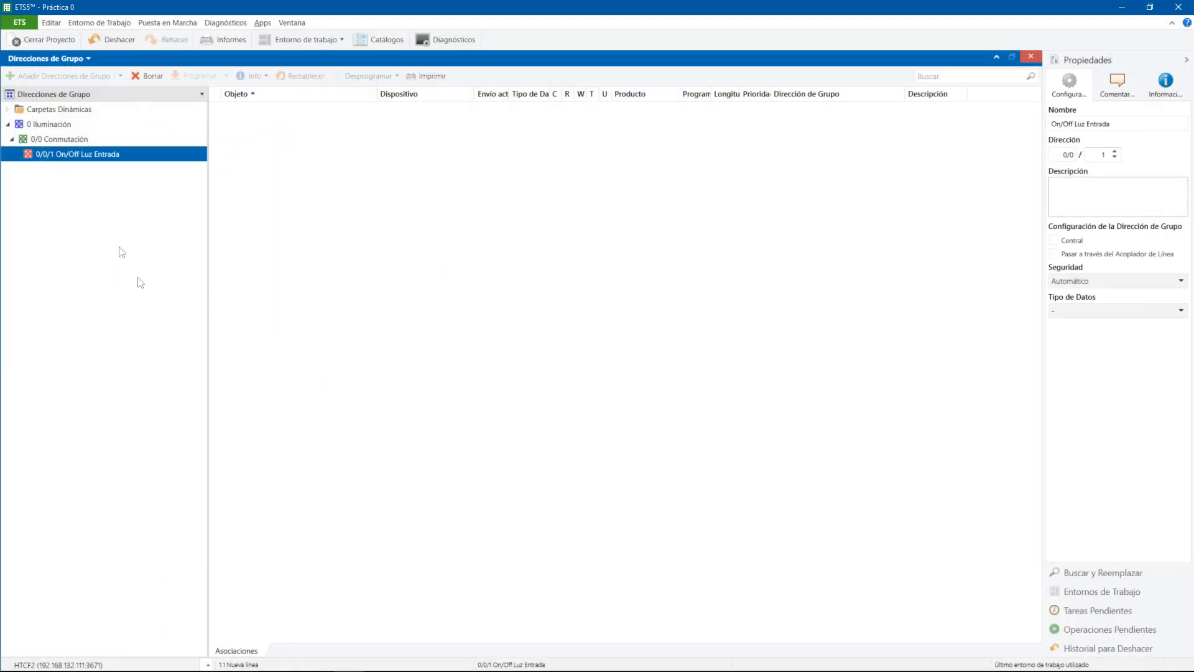
{"action": "left_click", "coordinate": [52, 59]}
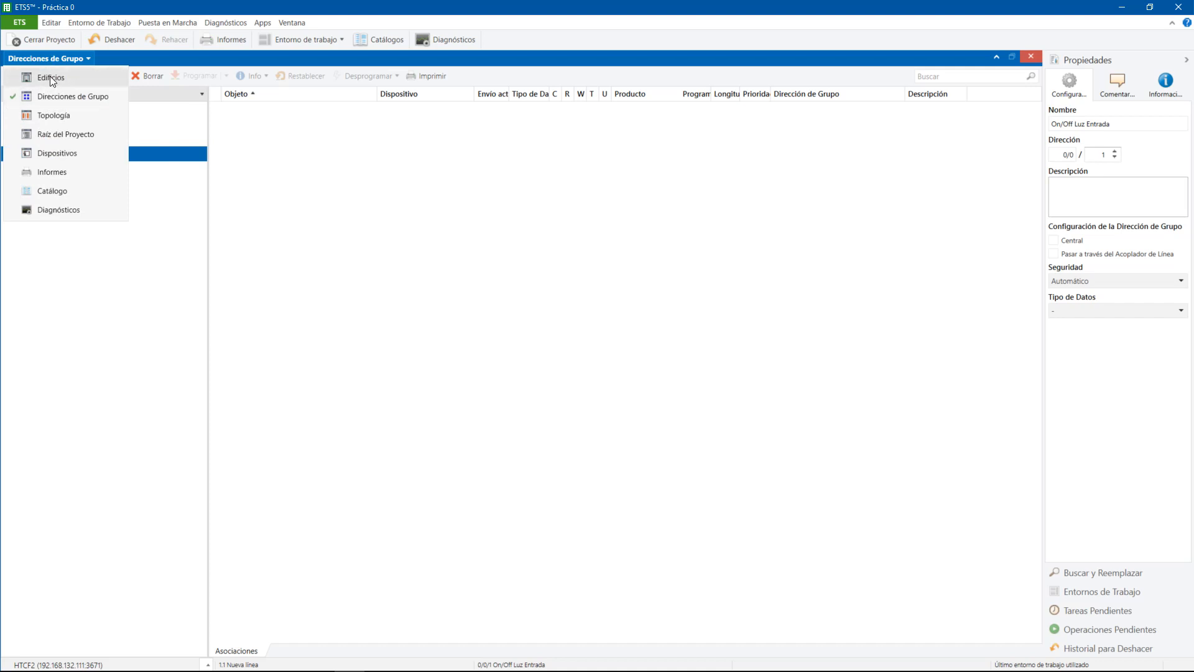
{"action": "left_click", "coordinate": [50, 77]}
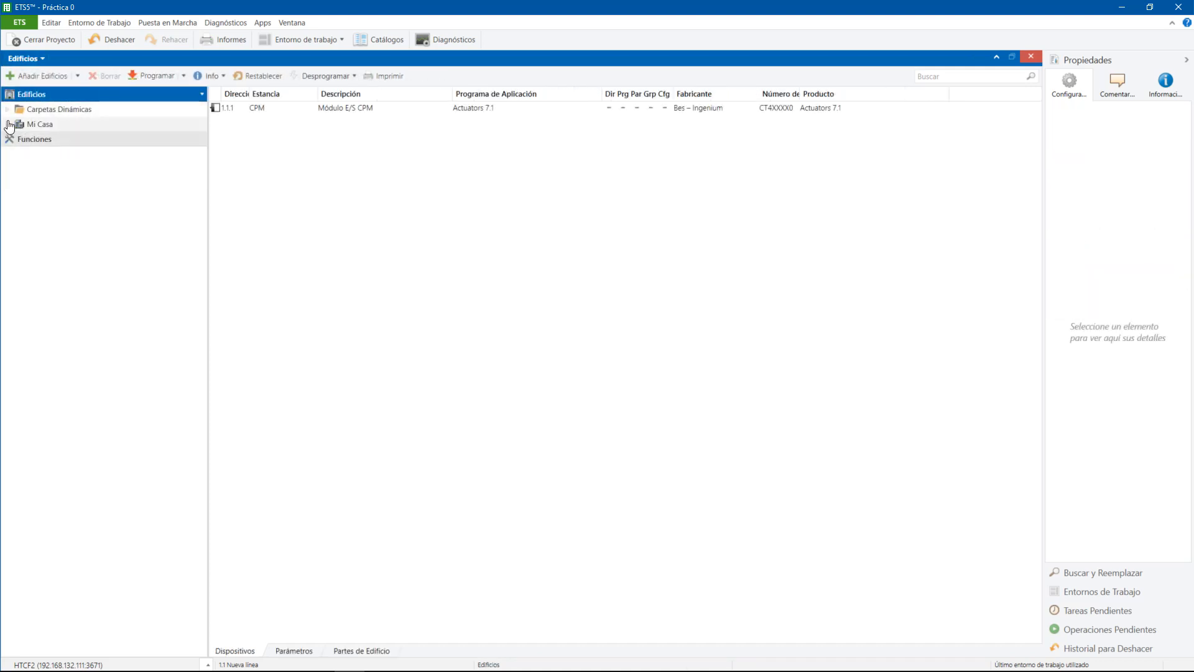
{"action": "left_click", "coordinate": [8, 124]}
{"action": "left_click", "coordinate": [12, 139]}
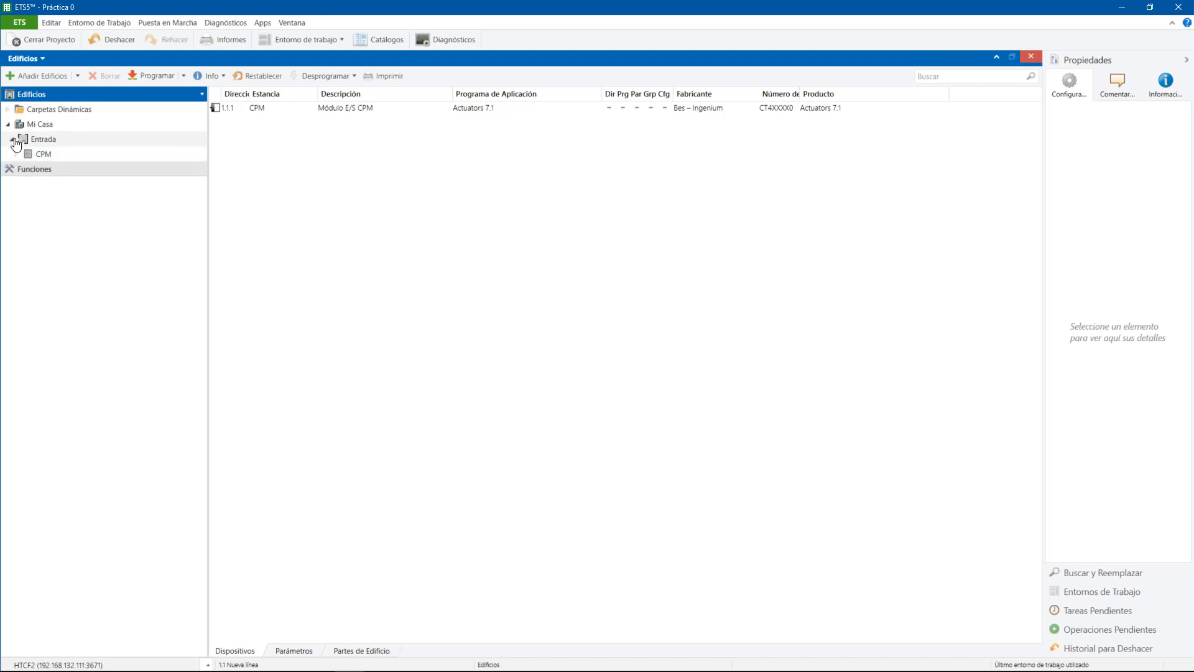
{"action": "left_click", "coordinate": [17, 154]}
{"action": "left_click", "coordinate": [43, 169]}
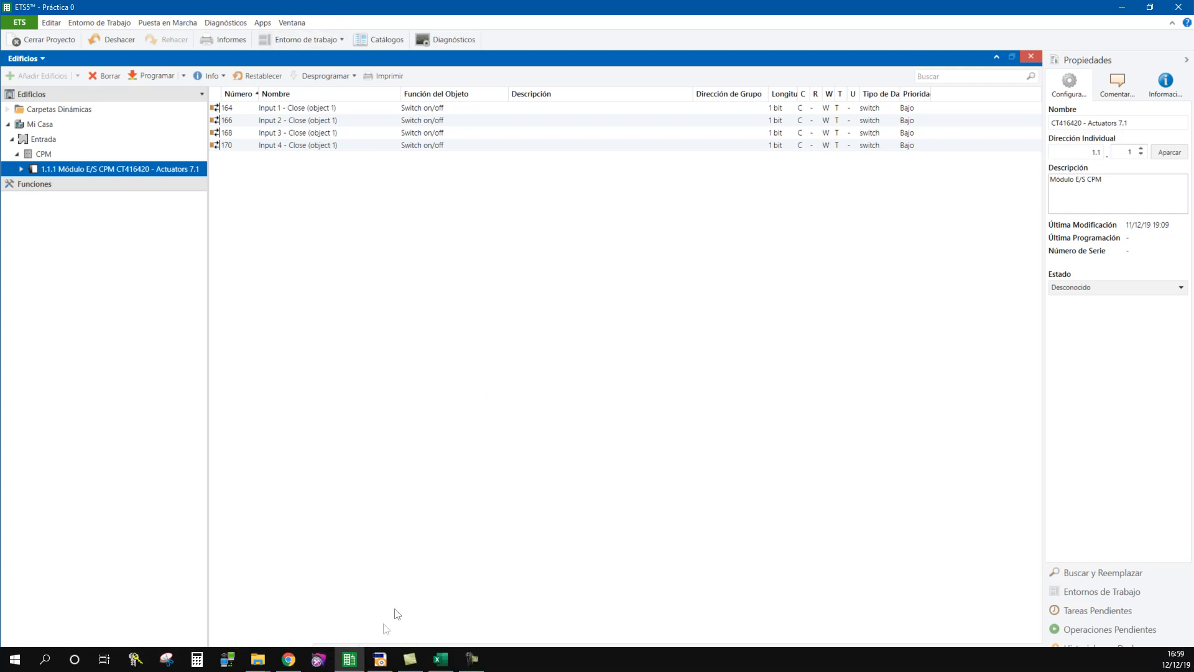
{"action": "left_click", "coordinate": [389, 652]}
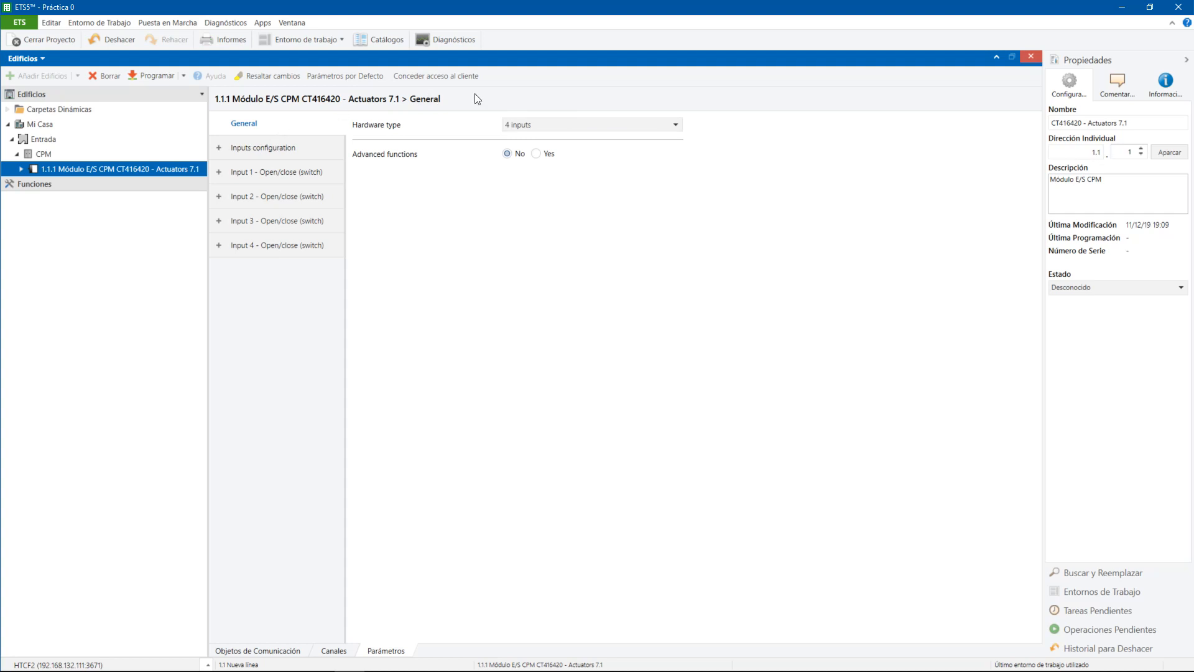
Check the CT416420 module in the PDF's simulator photo and set the device's Hardware type to 6 inputs - 4 outputs in ETS5.
{"action": "left_click", "coordinate": [543, 125]}
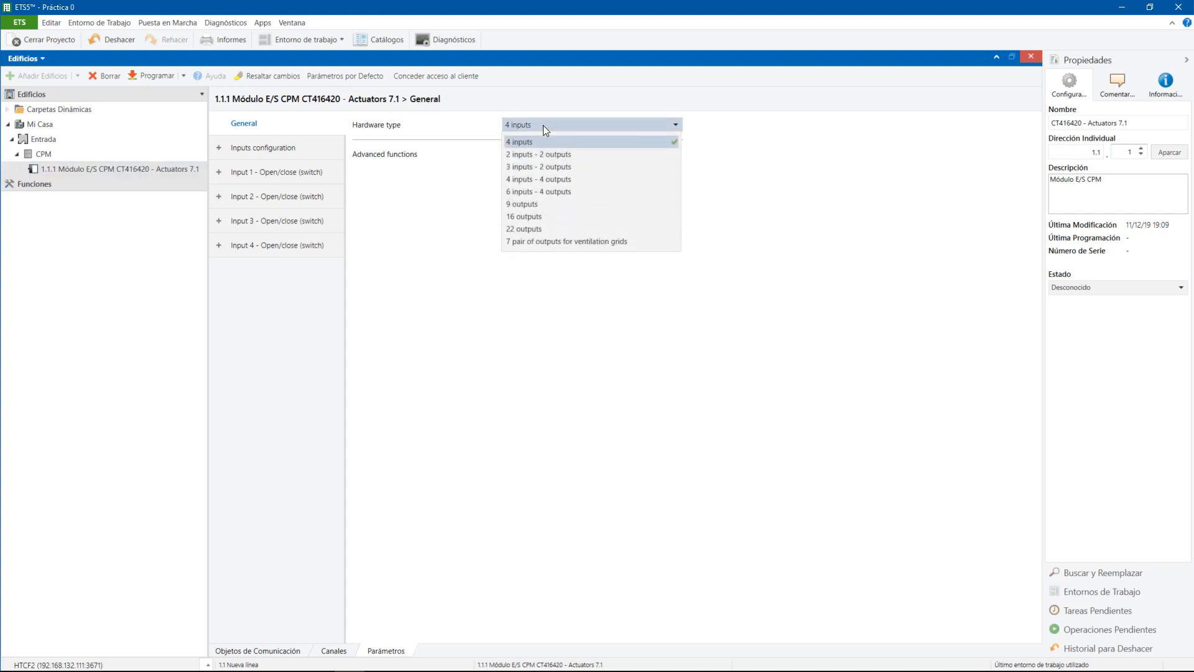
{"action": "key", "text": "alt+Tab"}
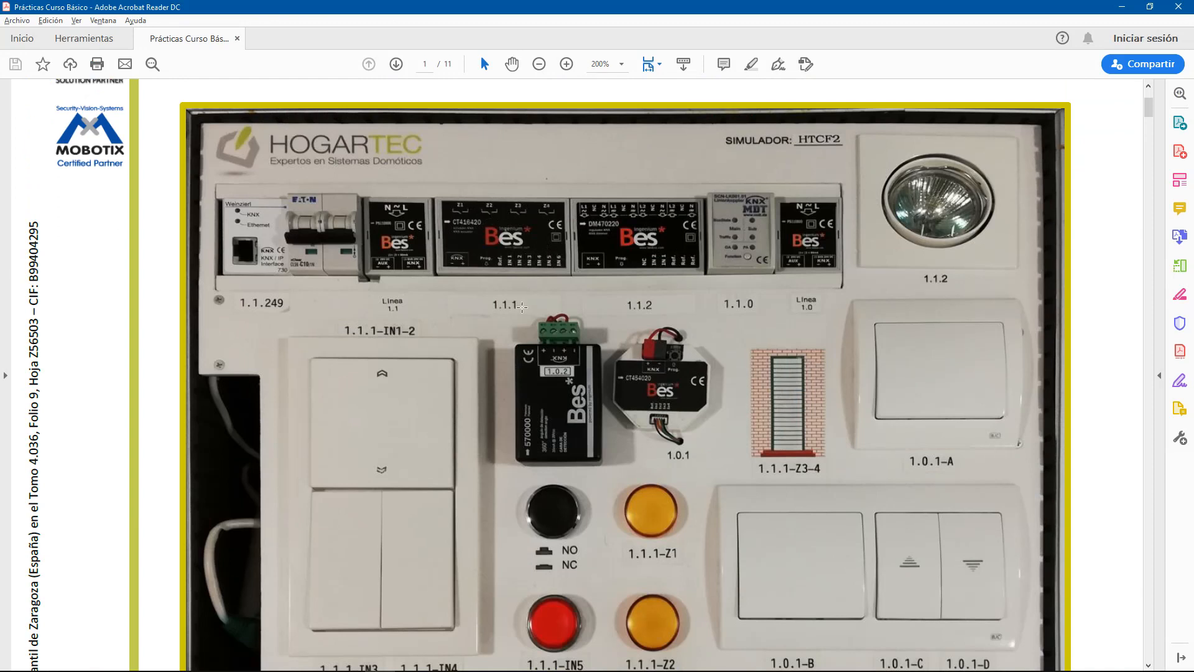
{"action": "key", "text": "alt+Tab"}
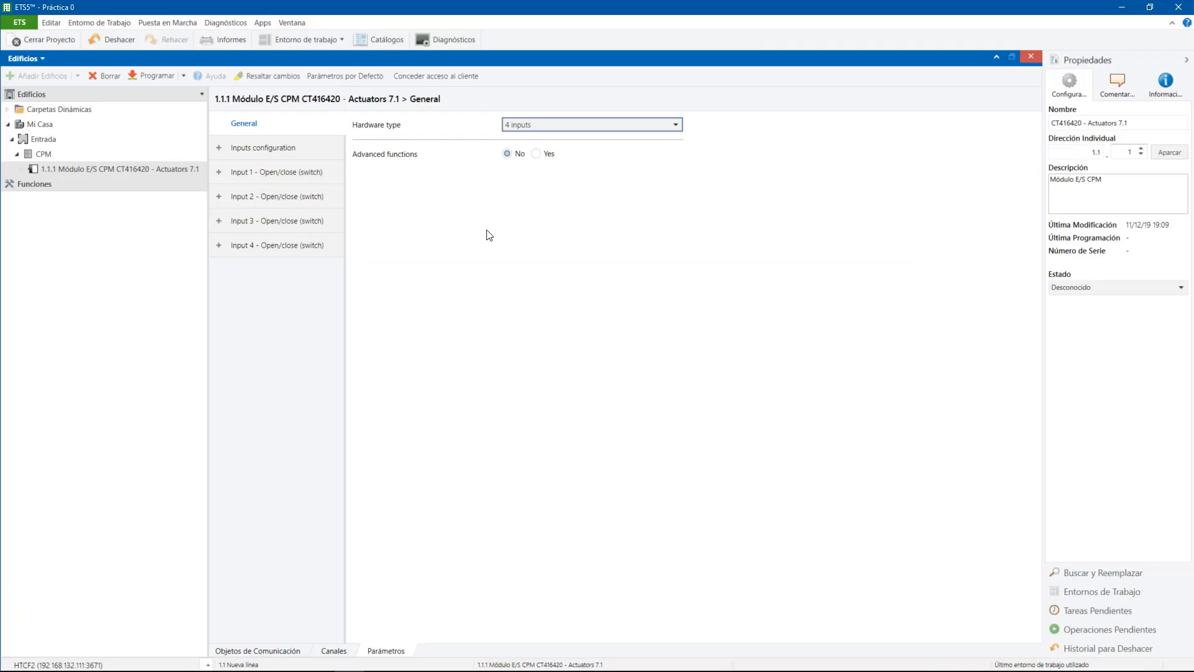
{"action": "left_click", "coordinate": [585, 125]}
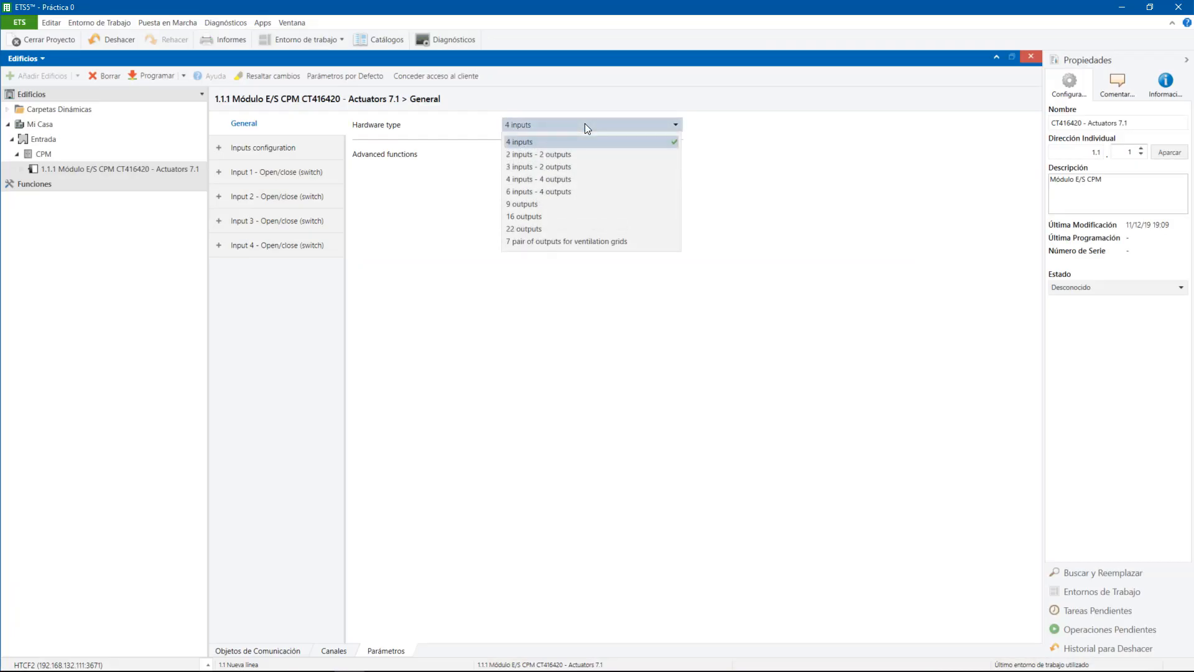
{"action": "left_click", "coordinate": [557, 192]}
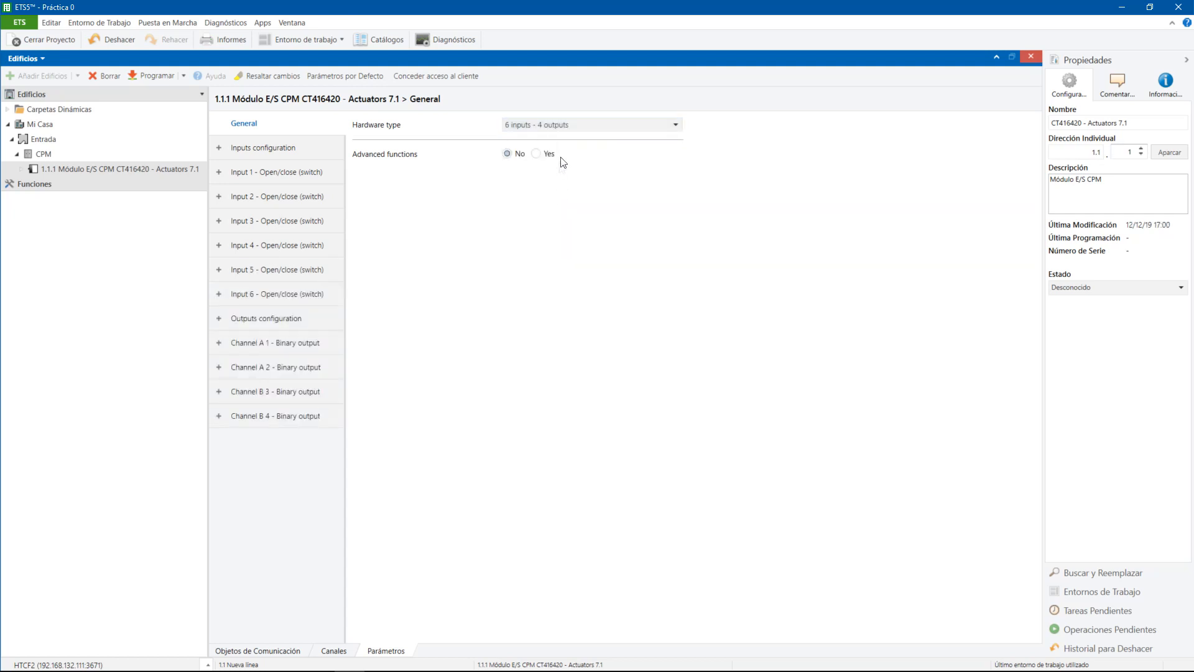
Inspect the Input 1 and Input 2 parameters and the device's communication objects, comparing them with the simulator photo in the PDF.
{"action": "double_click", "coordinate": [1075, 121]}
{"action": "left_click", "coordinate": [282, 174]}
{"action": "left_click", "coordinate": [278, 225]}
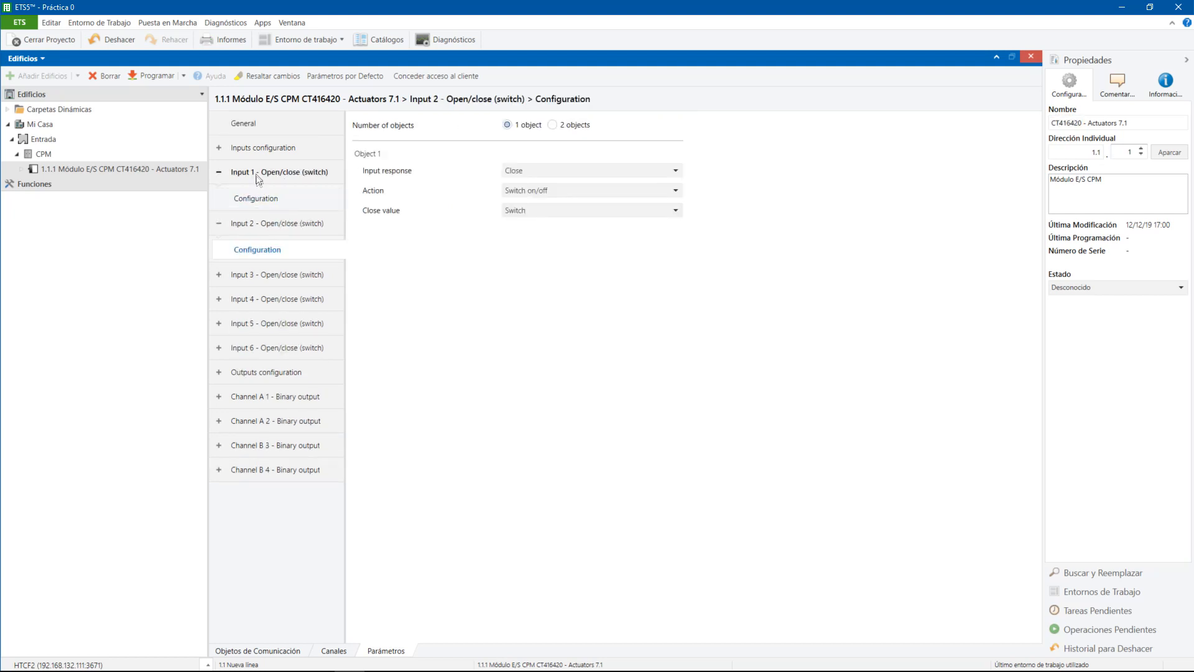
{"action": "left_click", "coordinate": [219, 173]}
{"action": "left_click", "coordinate": [219, 196]}
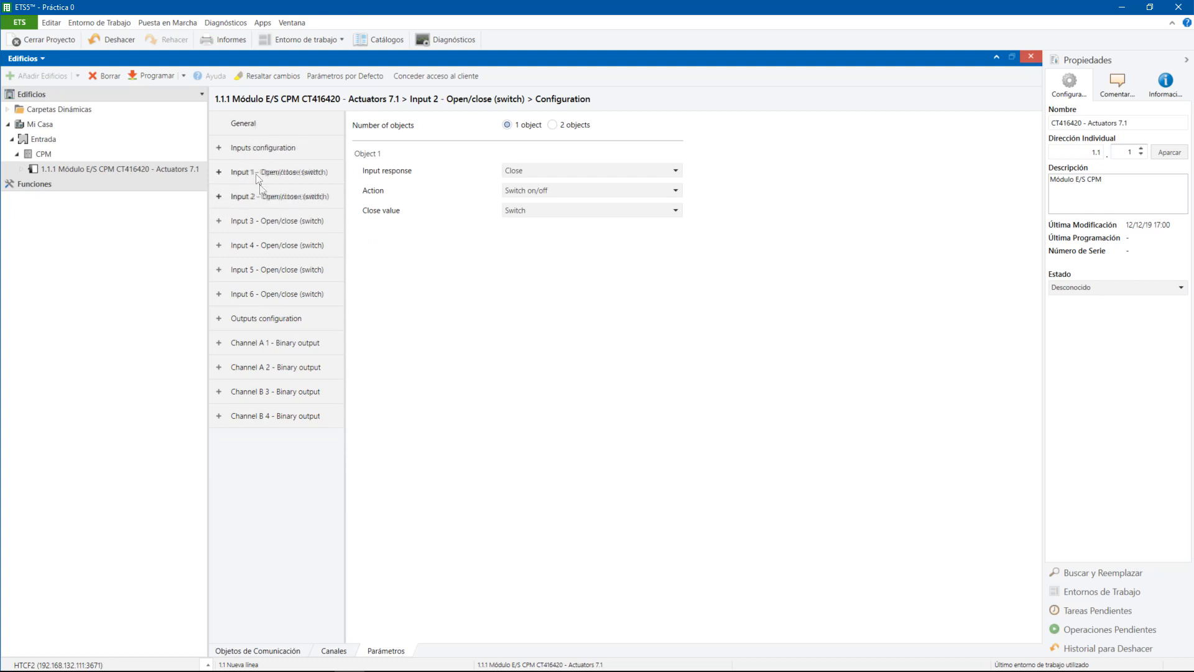
{"action": "left_click", "coordinate": [258, 650]}
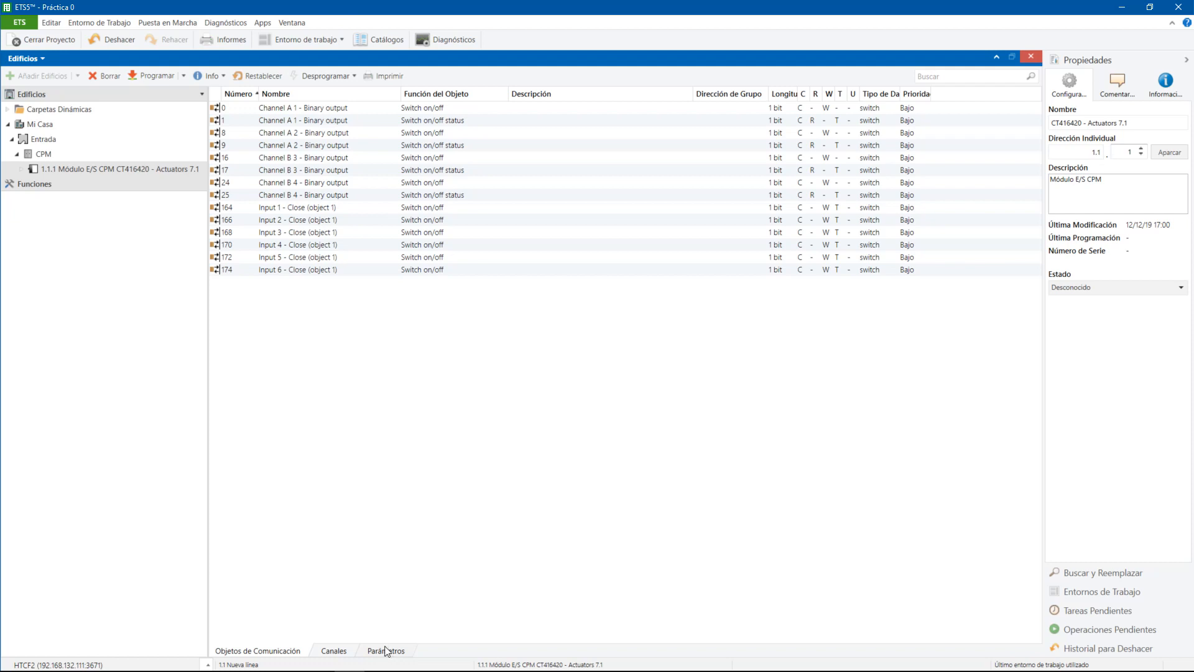
{"action": "key", "text": "alt+Tab"}
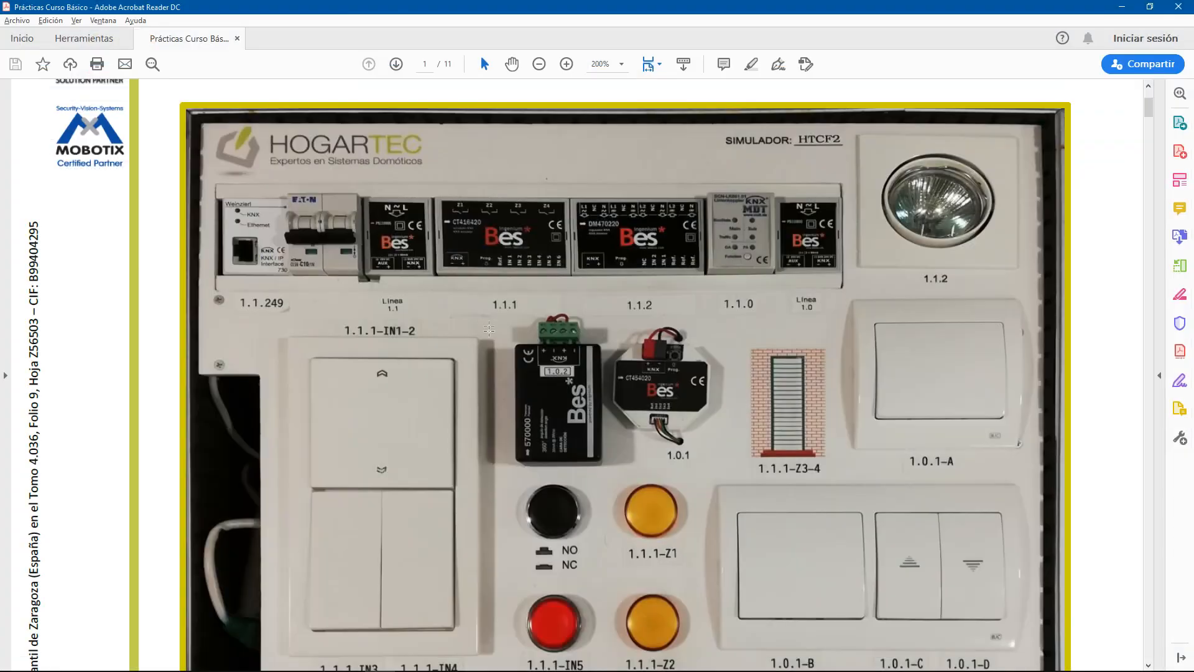
{"action": "scroll", "coordinate": [489, 329], "scroll_direction": "down", "scroll_amount": 1}
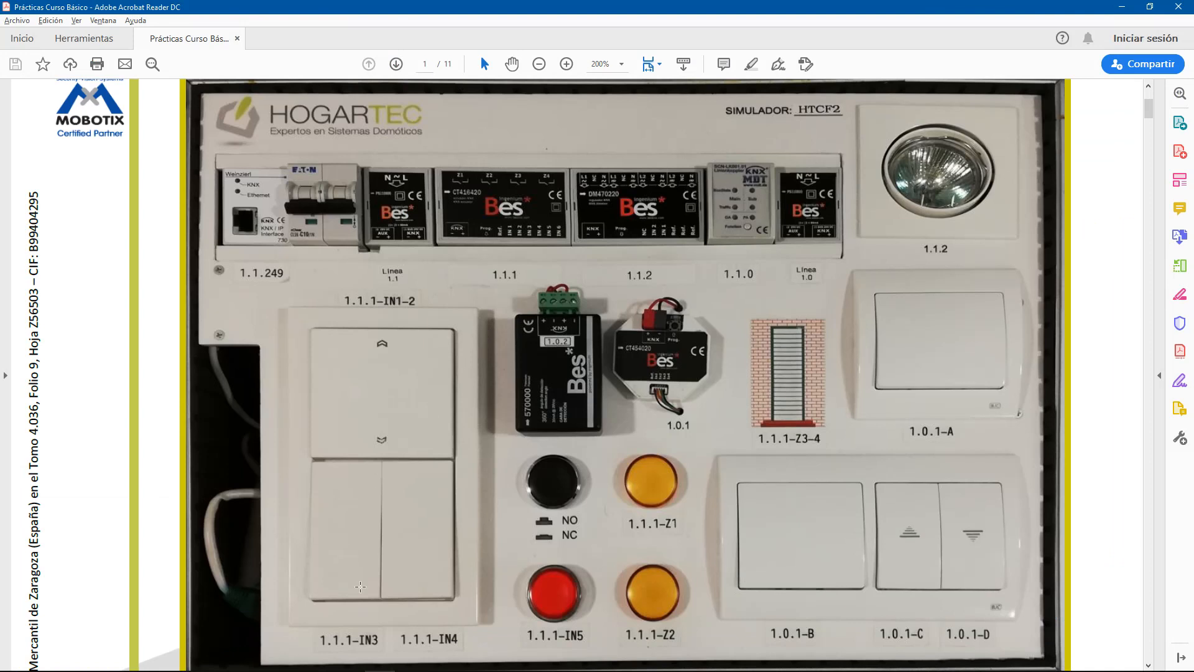
{"action": "key", "text": "alt+Tab"}
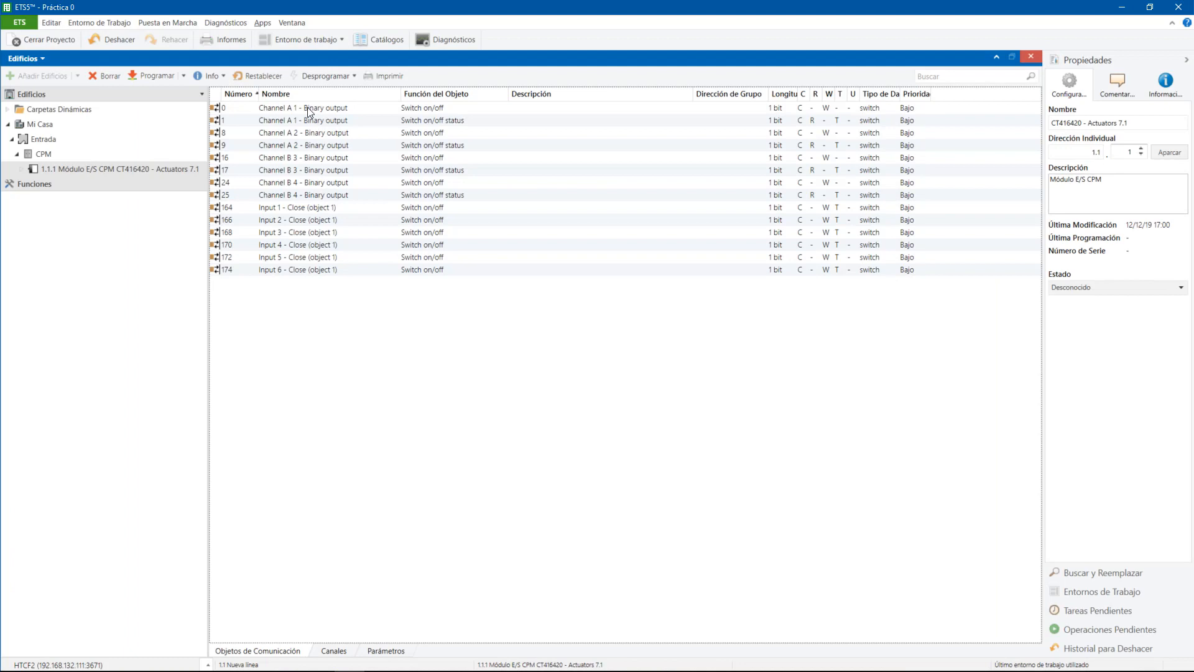
{"action": "left_click", "coordinate": [376, 651]}
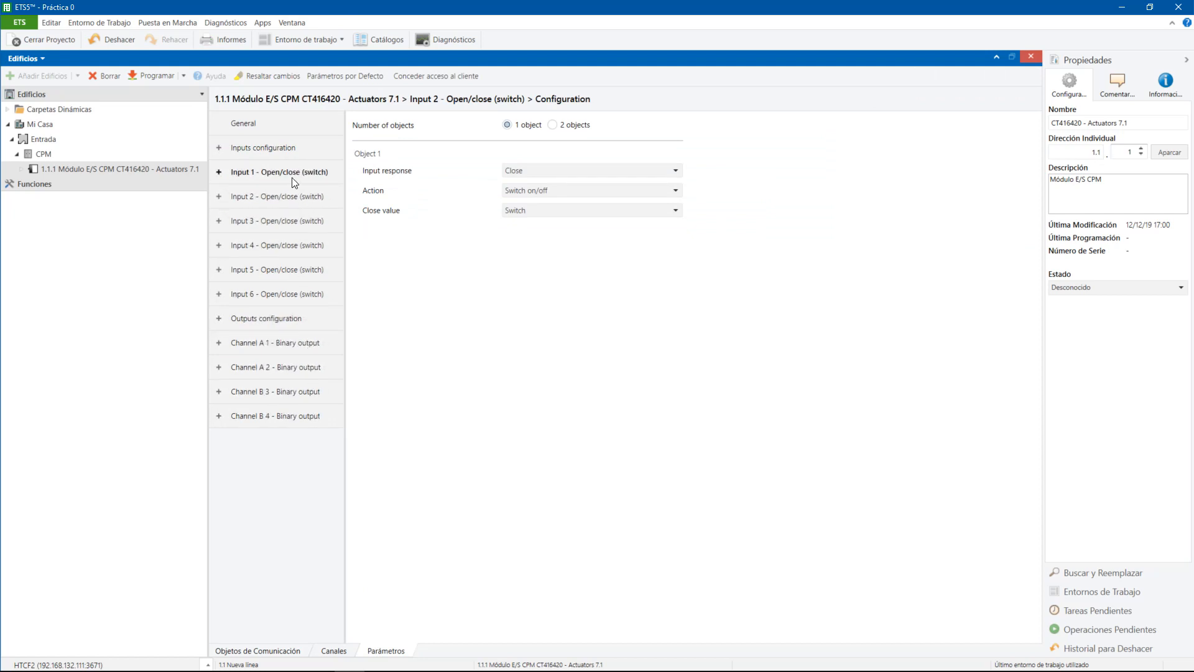
Examine the 1.1.1-IN3 pushbutton and the CT416420 module in the PDF's simulator photo, and return to ETS5.
{"action": "key", "text": "alt+Tab"}
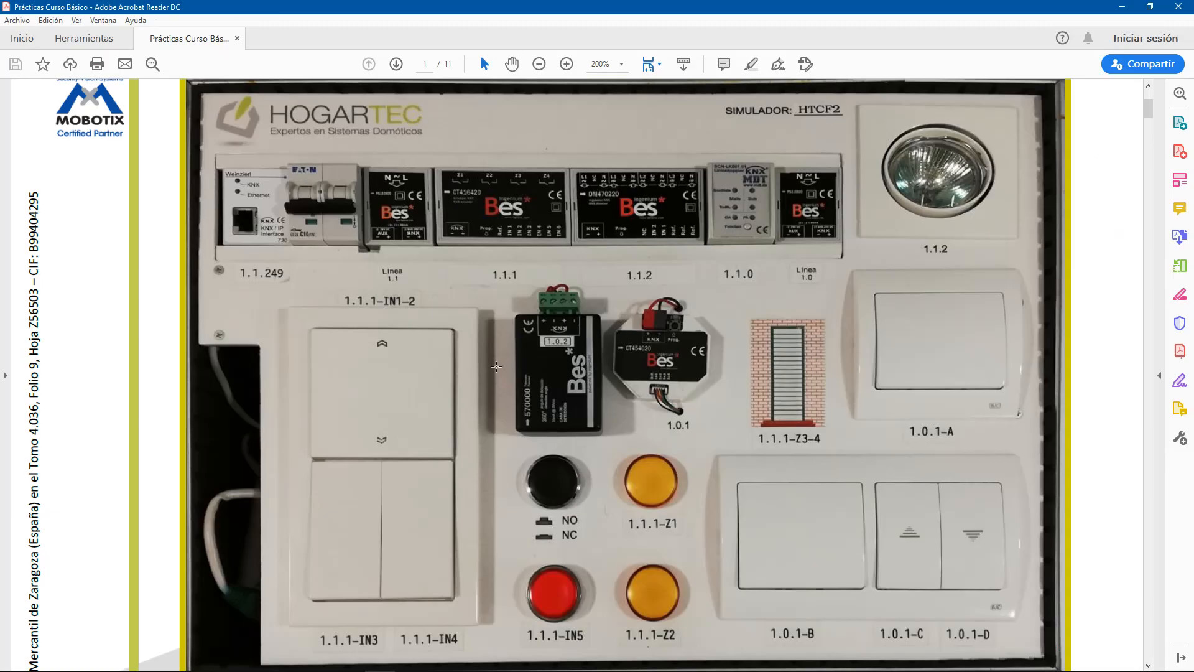
{"action": "left_click", "coordinate": [349, 578]}
{"action": "left_click", "coordinate": [353, 552]}
{"action": "left_click", "coordinate": [351, 554]}
{"action": "left_click", "coordinate": [501, 234]}
{"action": "left_click", "coordinate": [372, 645]}
{"action": "left_click", "coordinate": [372, 448]}
{"action": "left_click", "coordinate": [347, 590]}
{"action": "left_click", "coordinate": [347, 572]}
{"action": "left_click", "coordinate": [530, 229]}
{"action": "key", "text": "alt+Tab"}
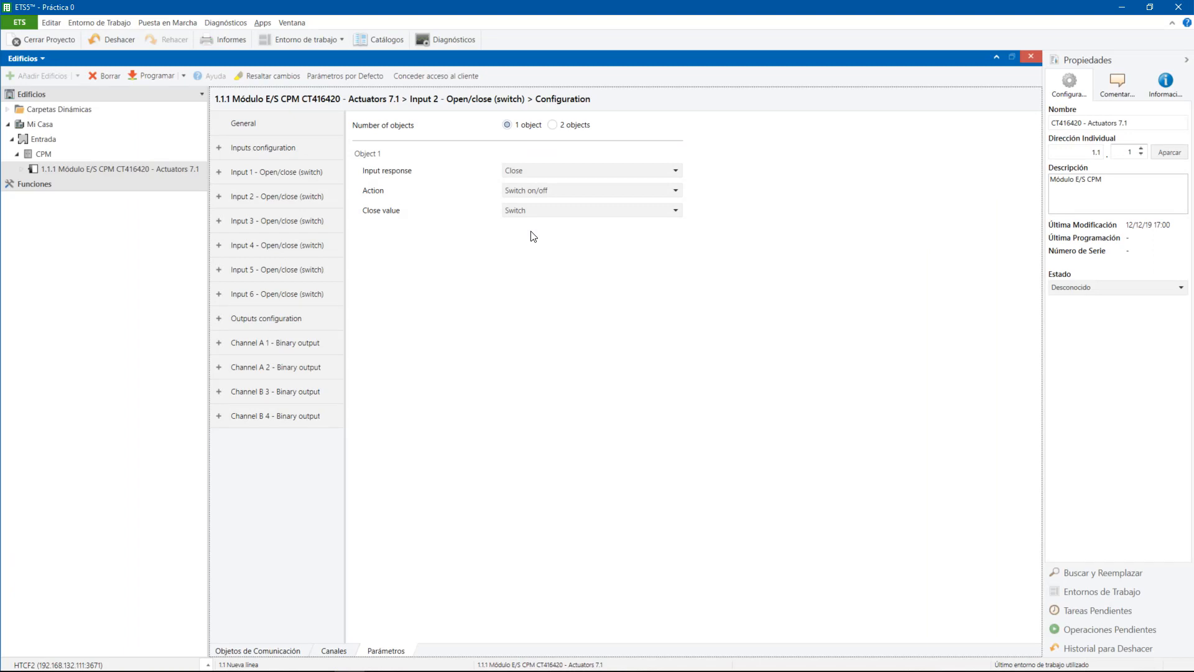
In Inputs configuration, set Input 1 and Input 2 to Disabled and Input 3 to Short/long (pushbutton).
{"action": "left_click", "coordinate": [290, 149]}
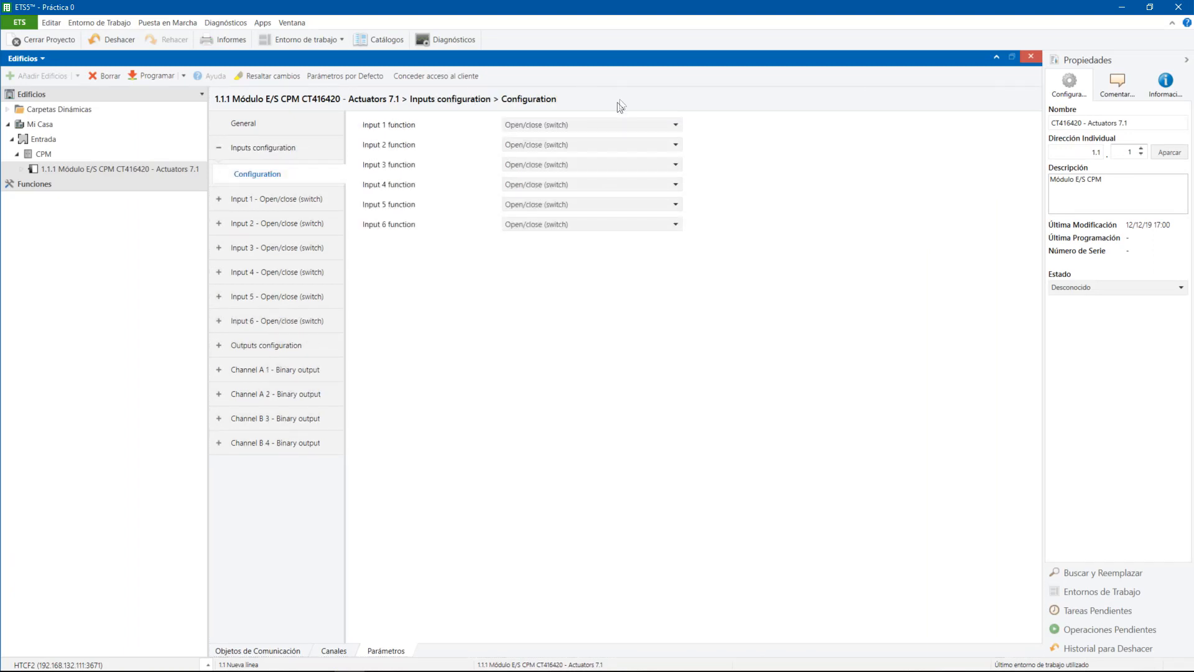
{"action": "left_click", "coordinate": [600, 125]}
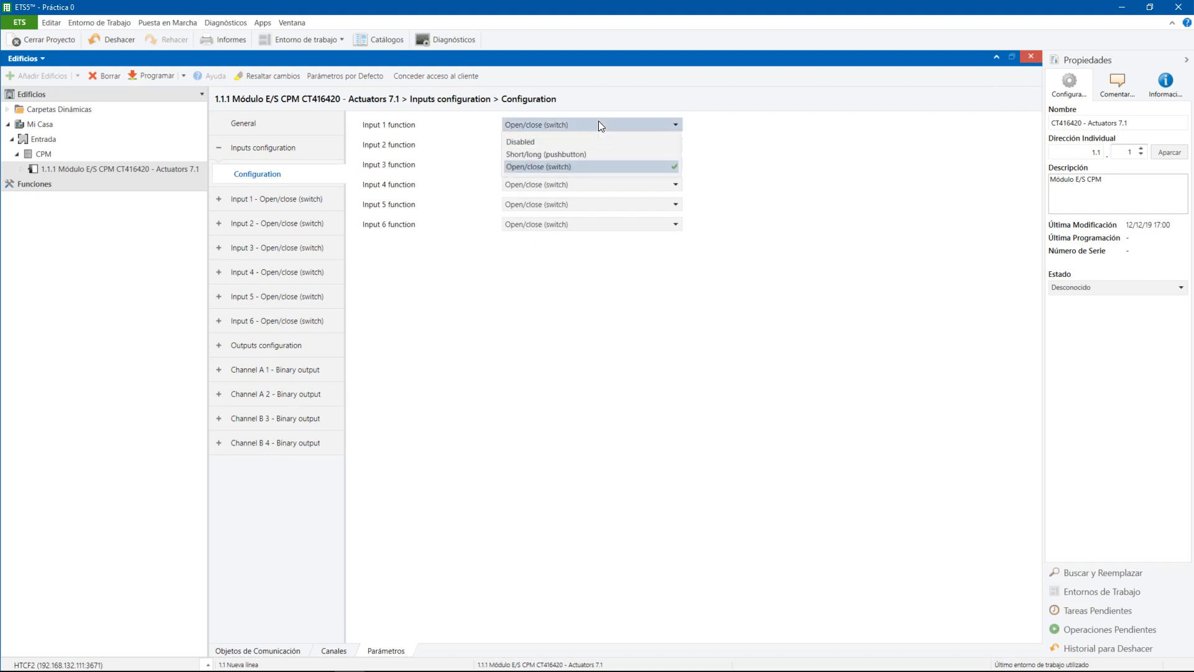
{"action": "left_click", "coordinate": [573, 142]}
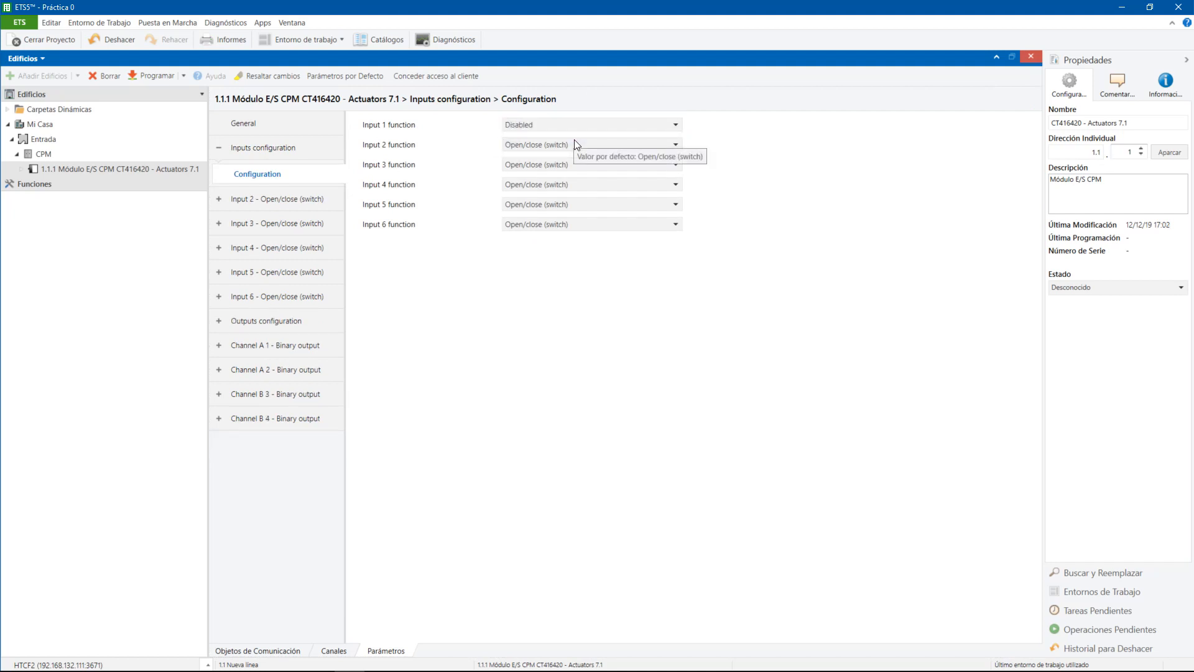
{"action": "left_click", "coordinate": [574, 141]}
{"action": "left_click", "coordinate": [566, 161]}
{"action": "key", "text": "alt+Tab"}
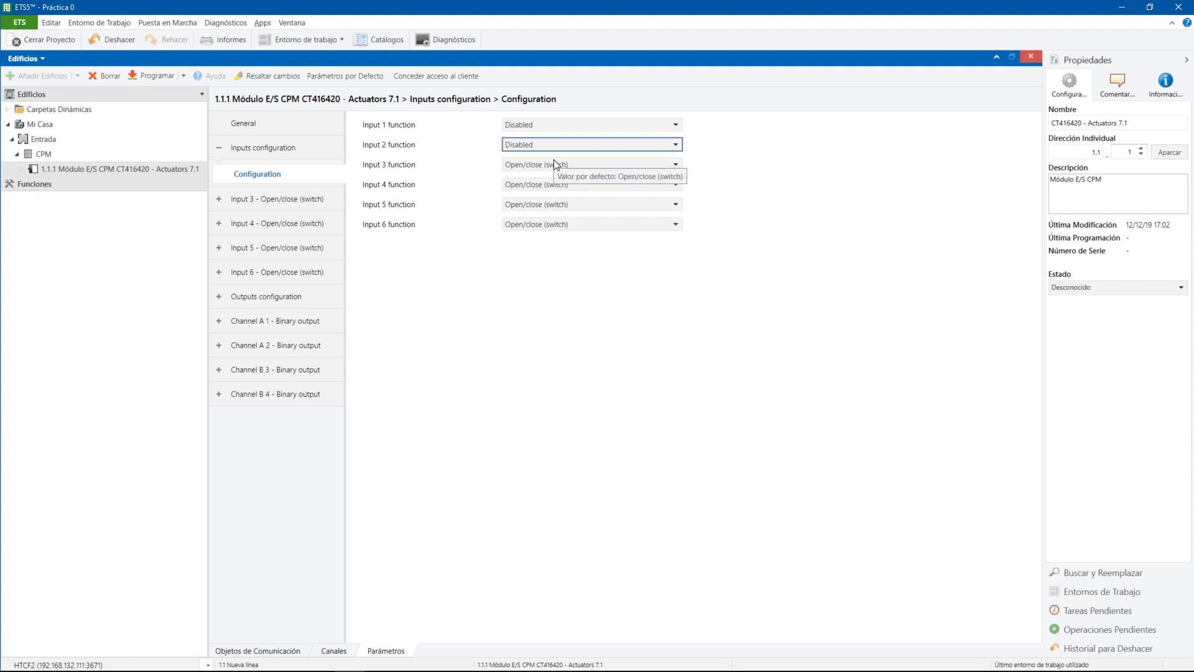
{"action": "left_click", "coordinate": [551, 162]}
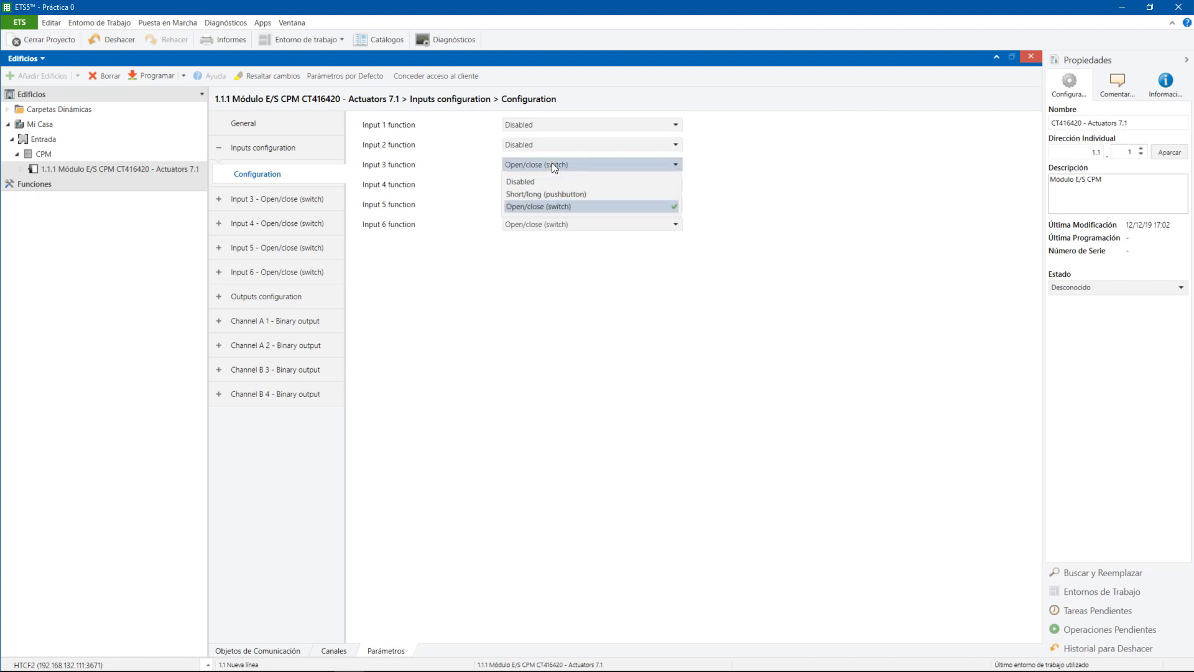
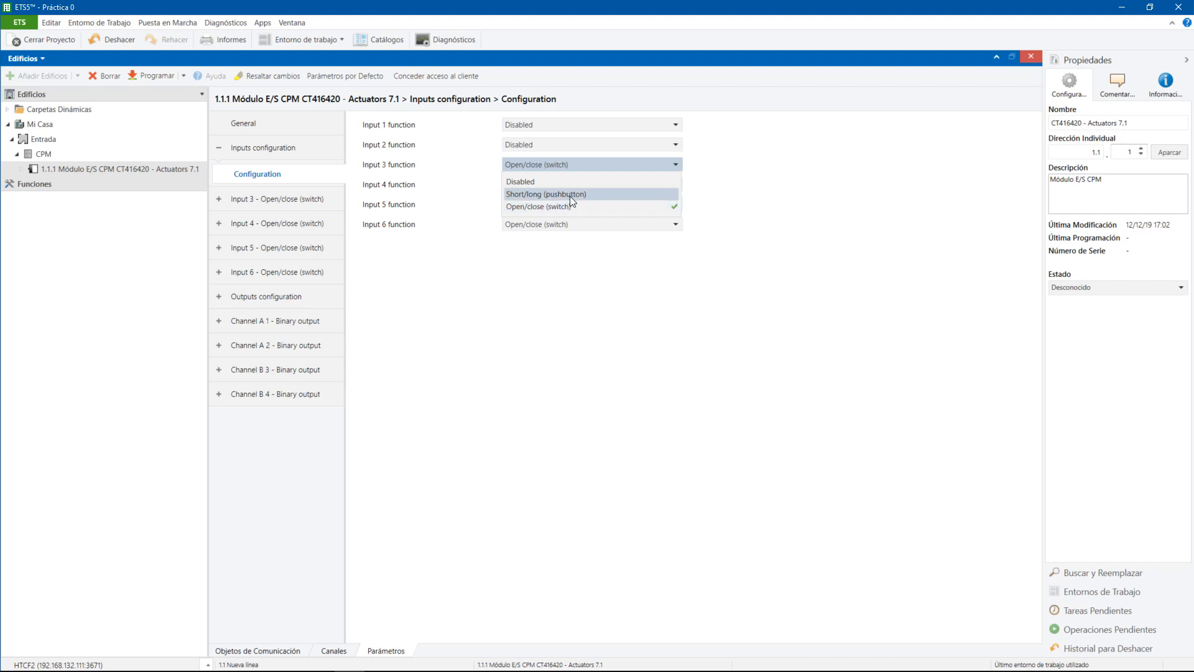
{"action": "left_click", "coordinate": [570, 196]}
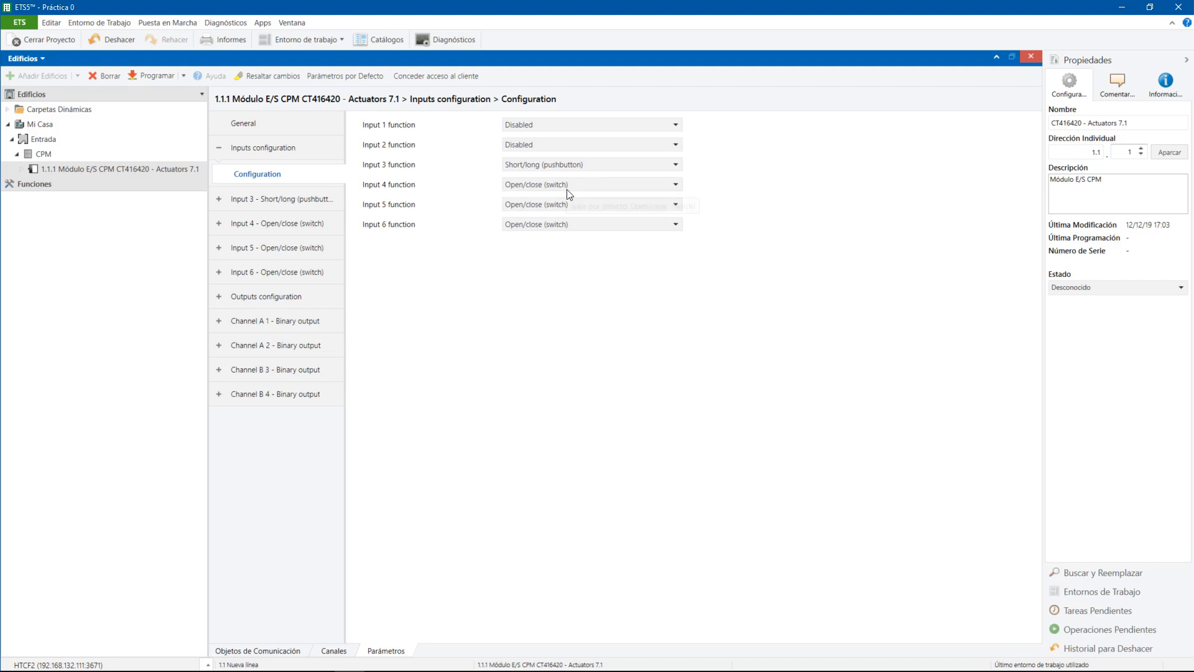
Check 1.1.1-IN3 and 1.1.1-Z1 in the PDF's simulator photo, and set Inputs 4, 5 and 6 to Disabled in ETS5.
{"action": "key", "text": "alt+Tab"}
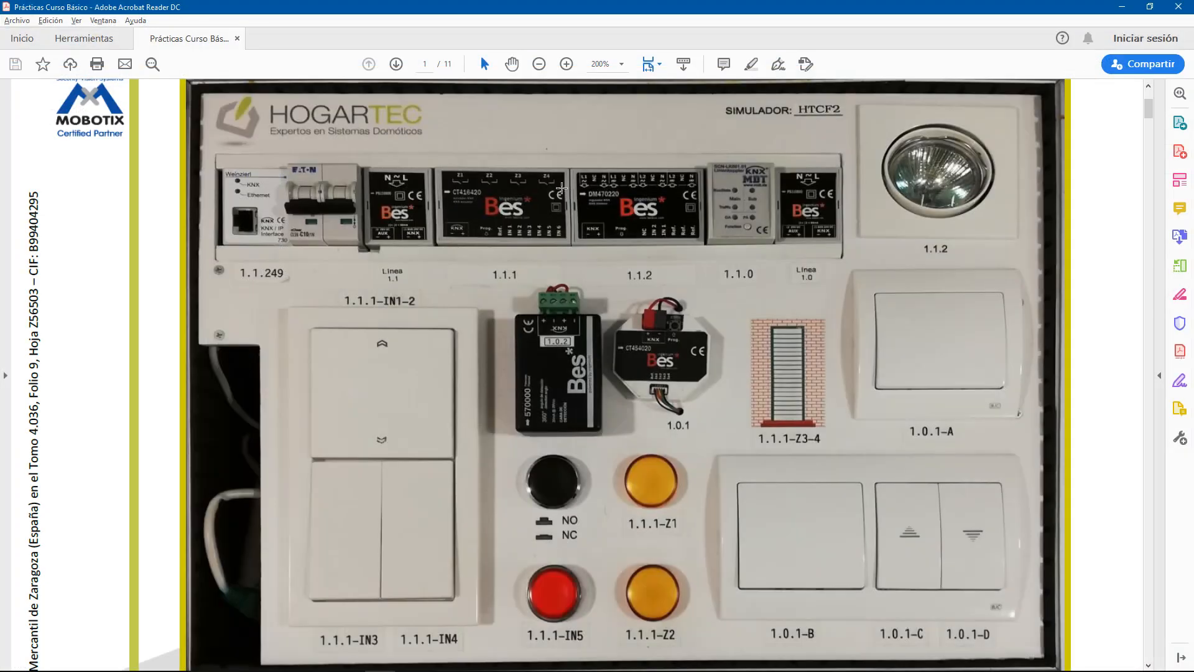
{"action": "left_click", "coordinate": [361, 580]}
{"action": "left_click", "coordinate": [649, 487]}
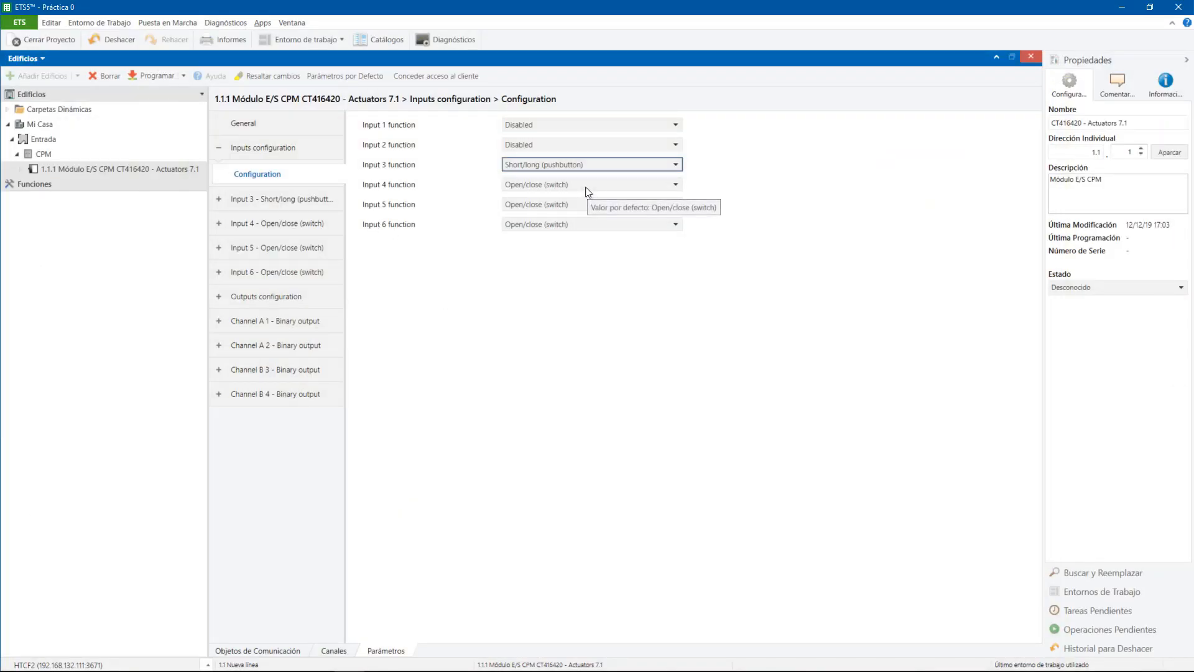
{"action": "left_click", "coordinate": [585, 185]}
{"action": "left_click", "coordinate": [542, 200]}
{"action": "left_click", "coordinate": [544, 203]}
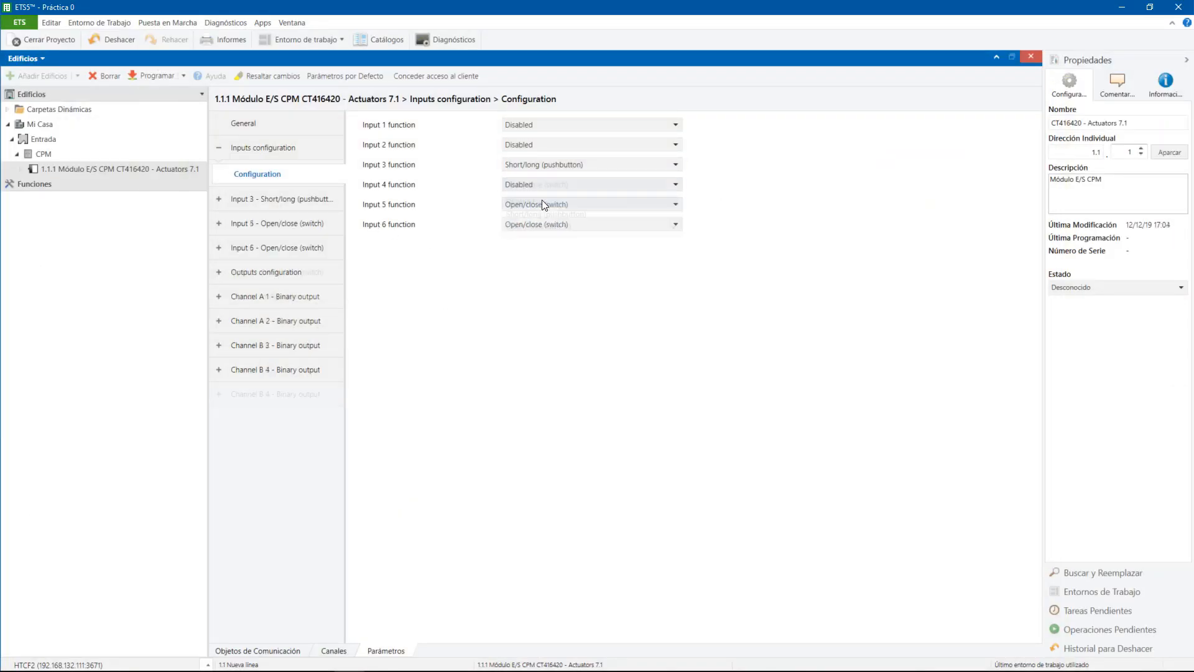
{"action": "left_click", "coordinate": [554, 221]}
{"action": "left_click", "coordinate": [554, 223]}
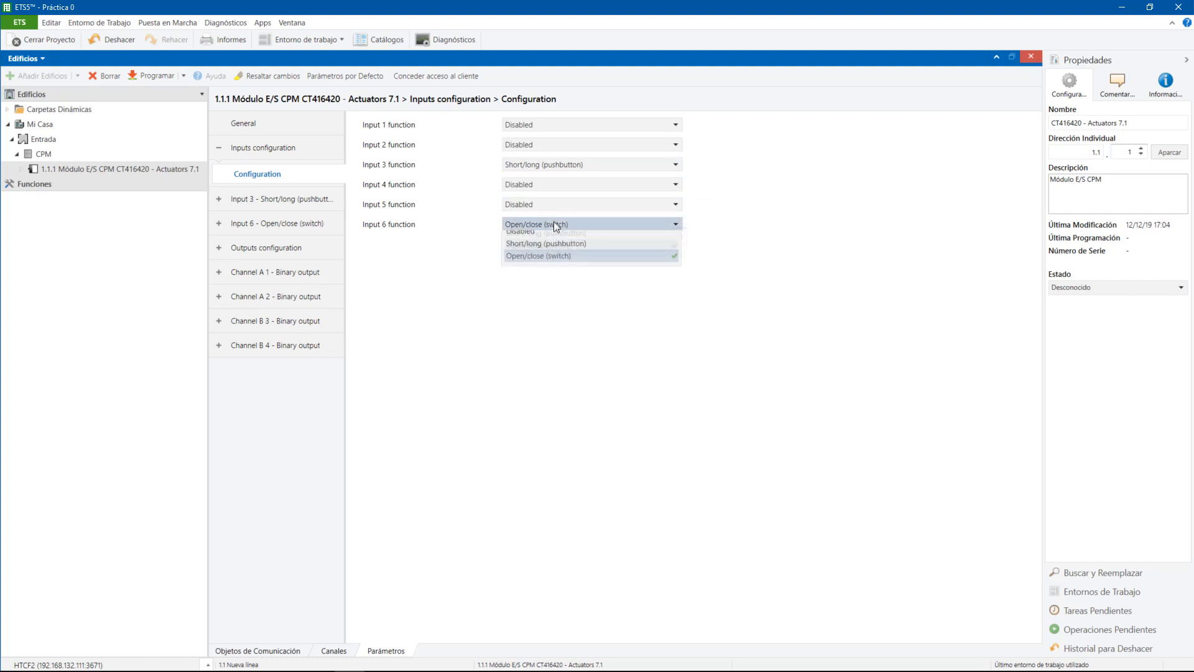
{"action": "left_click", "coordinate": [551, 240]}
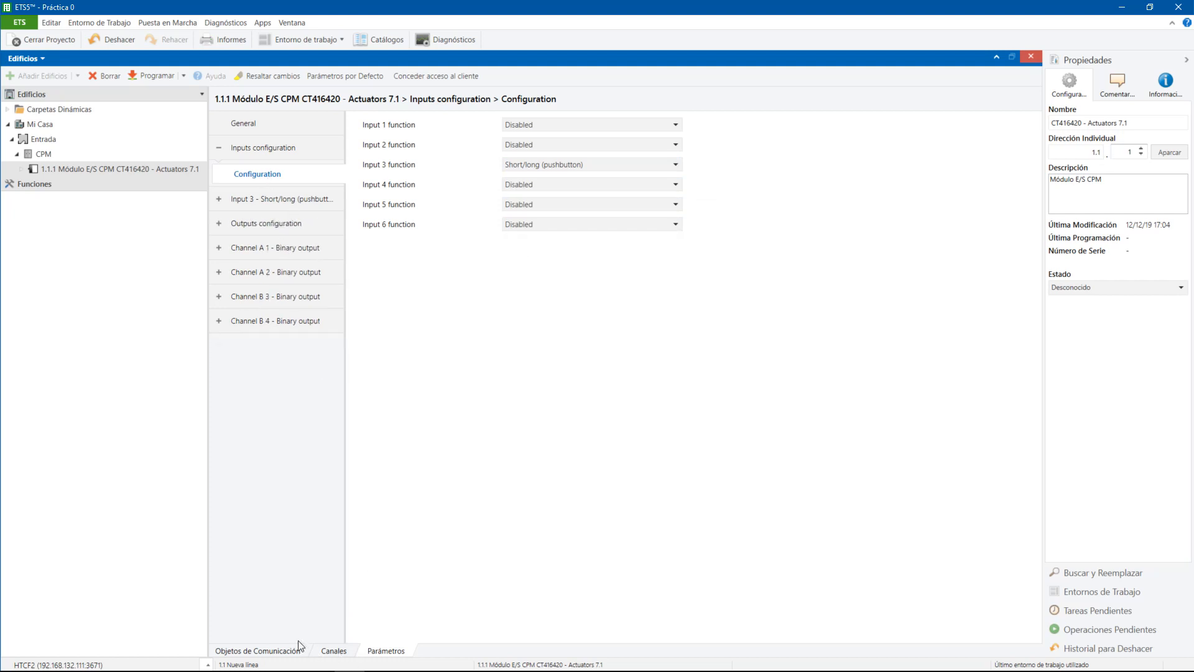
Review the device's communication objects and check which output feeds the entrance lamp in the PDF's simulator photo.
{"action": "left_click", "coordinate": [287, 651]}
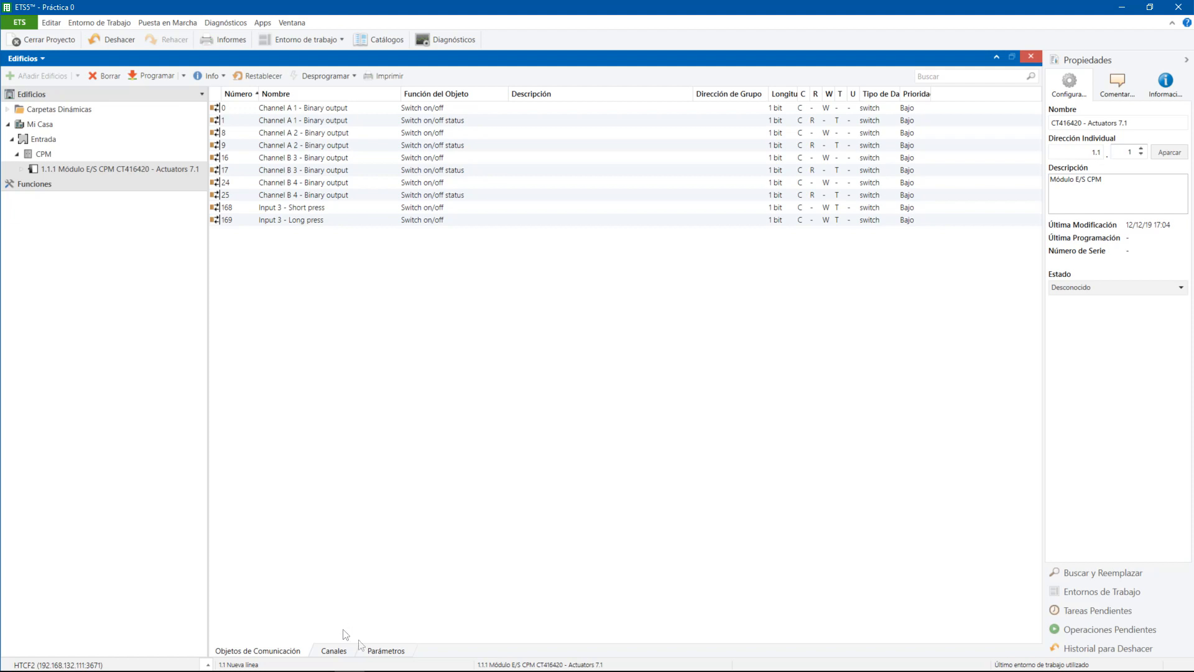
{"action": "left_click", "coordinate": [393, 655]}
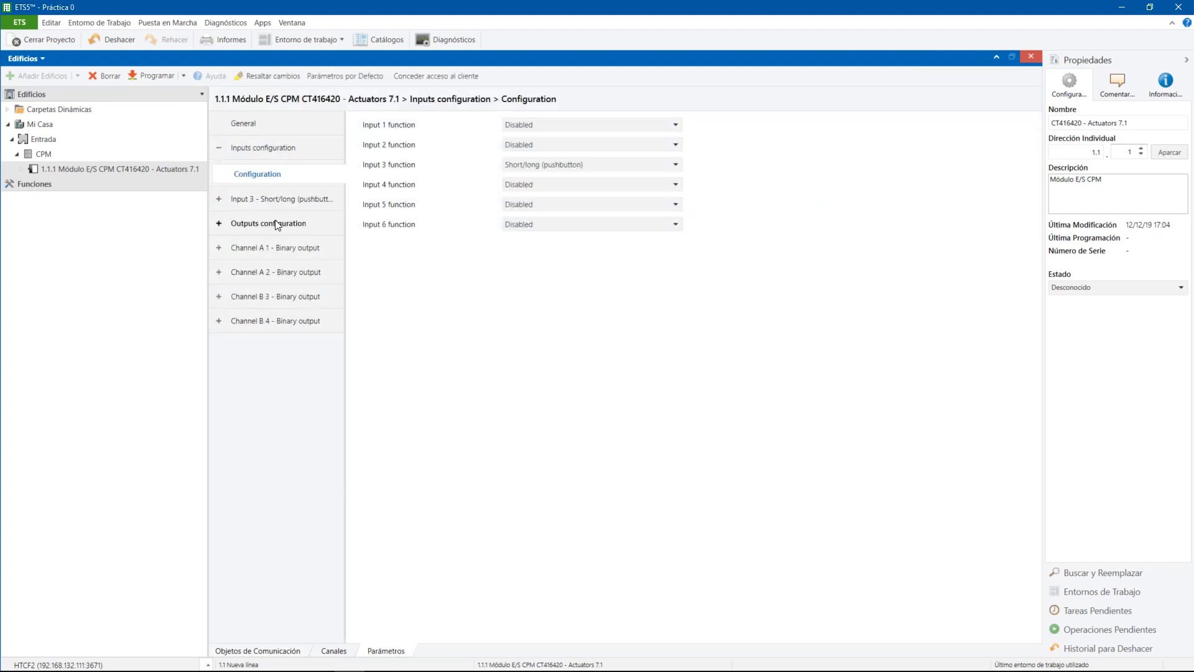
{"action": "key", "text": "alt+Tab"}
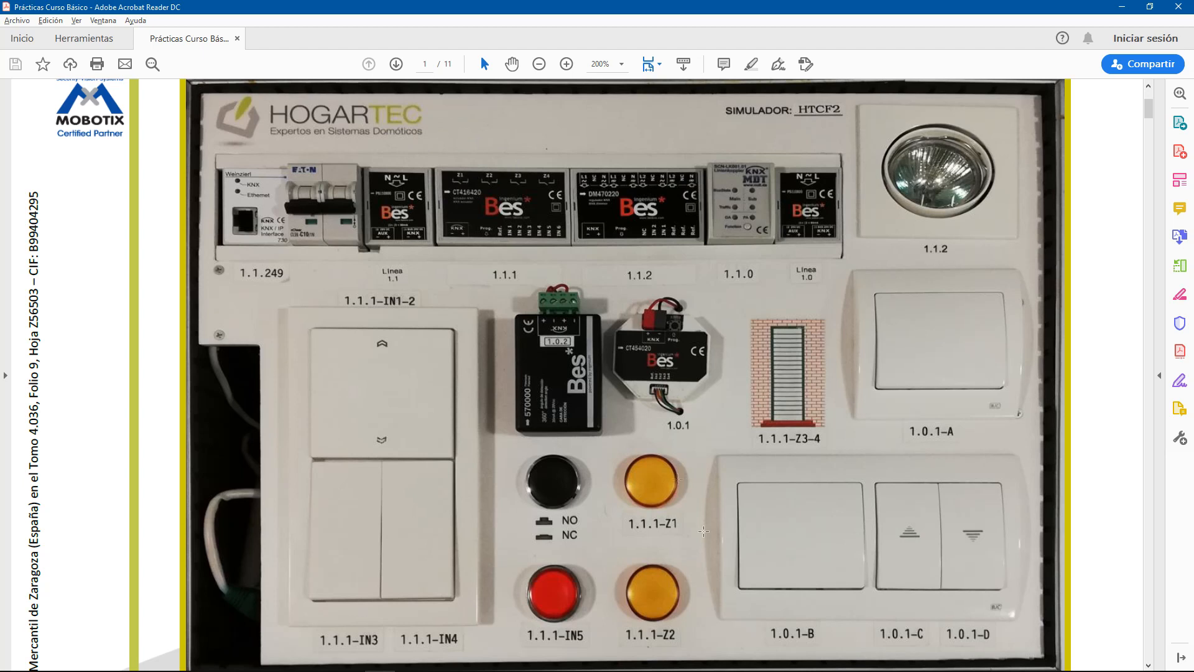
{"action": "key", "text": "alt+Tab"}
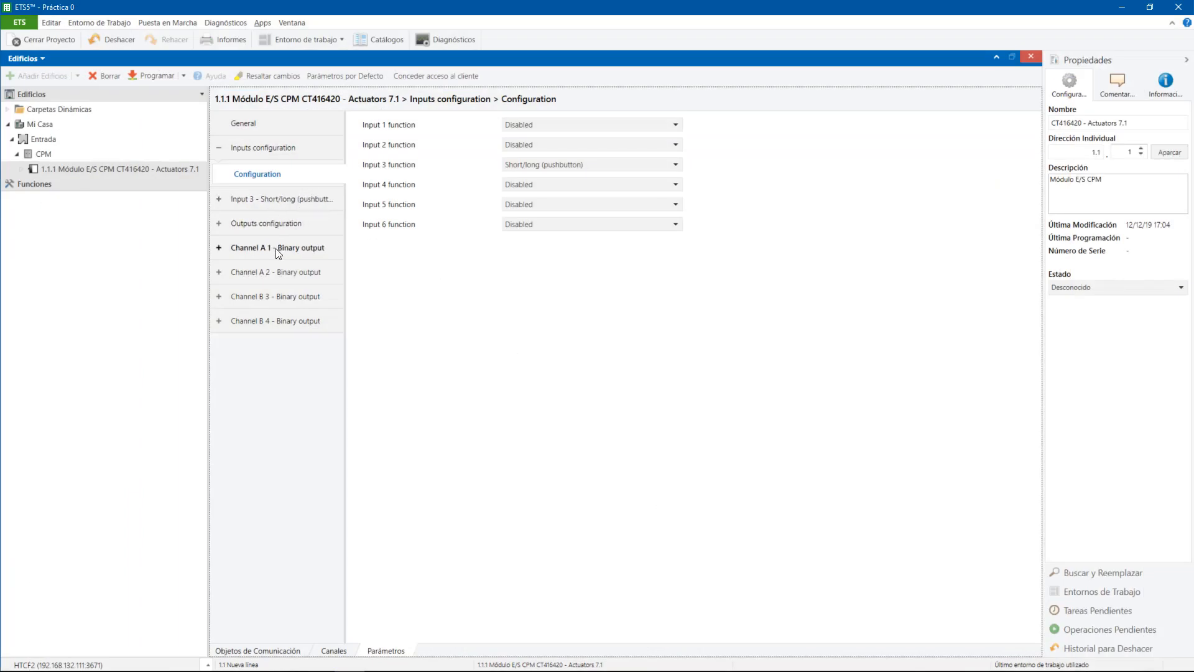
{"action": "key", "text": "alt+Tab"}
In Outputs configuration, set Channel A - Output 2, Channel B - Output 3 and Channel B - Output 4 to Disabled.
{"action": "left_click", "coordinate": [274, 225]}
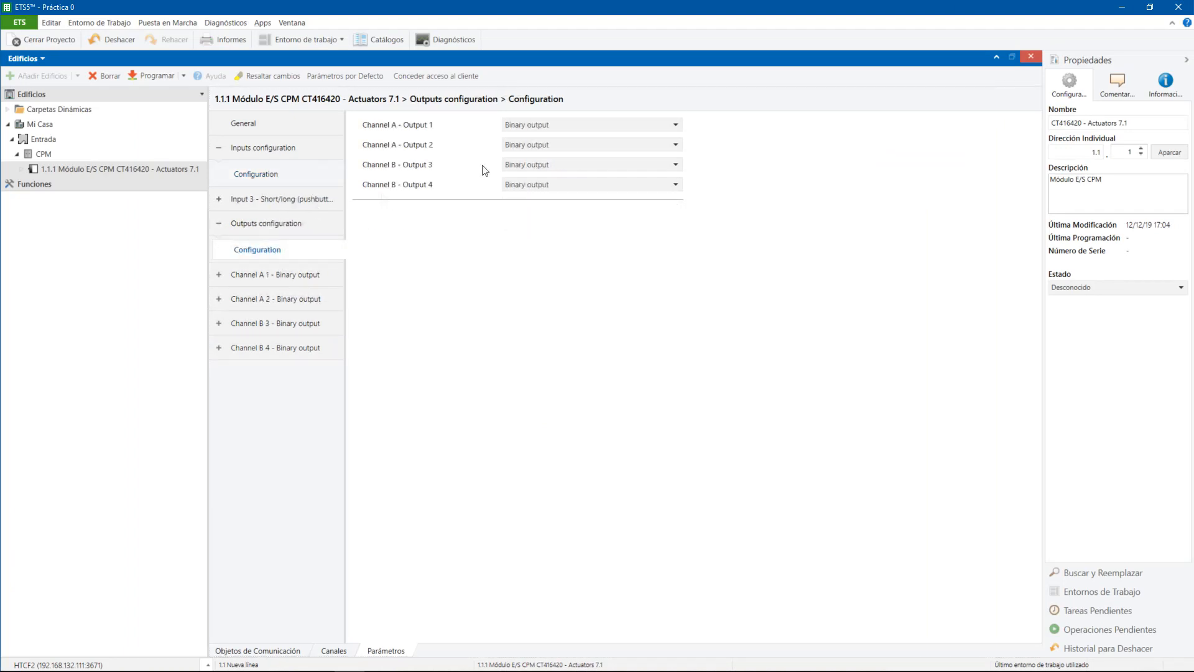
{"action": "left_click", "coordinate": [520, 149]}
{"action": "left_click", "coordinate": [529, 158]}
{"action": "left_click", "coordinate": [529, 163]}
{"action": "left_click", "coordinate": [540, 181]}
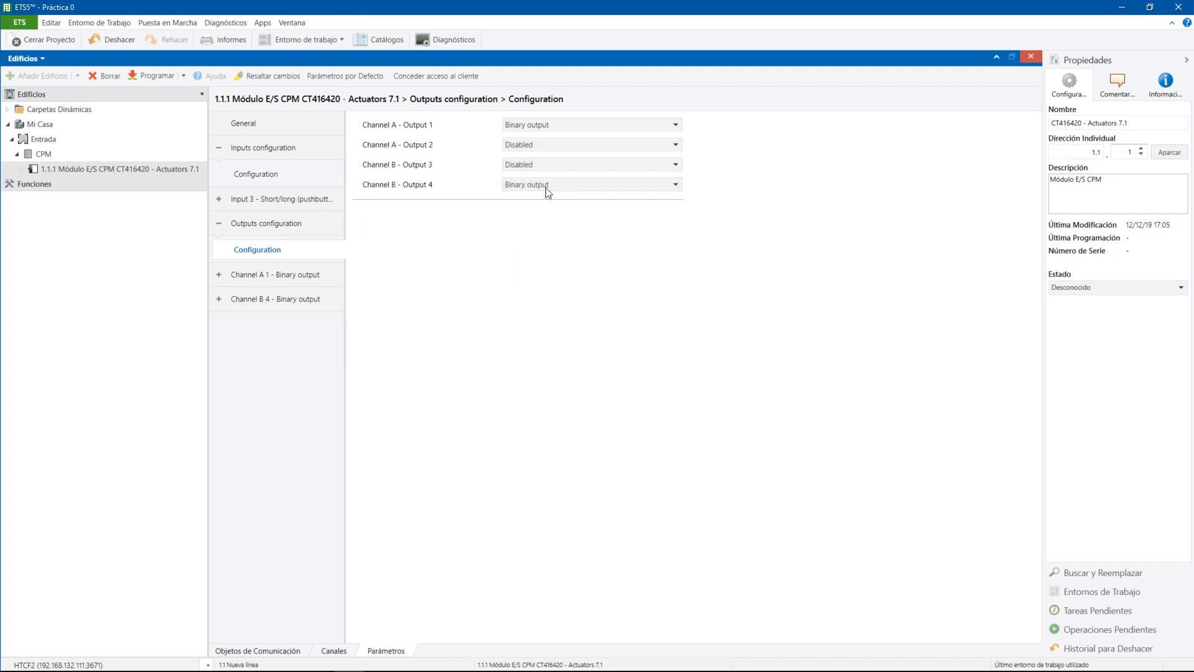
{"action": "left_click", "coordinate": [546, 185]}
{"action": "left_click", "coordinate": [543, 198]}
Review the device's communication objects, and choose Binary output for Channel A - Output 1 in Outputs configuration.
{"action": "left_click", "coordinate": [296, 651]}
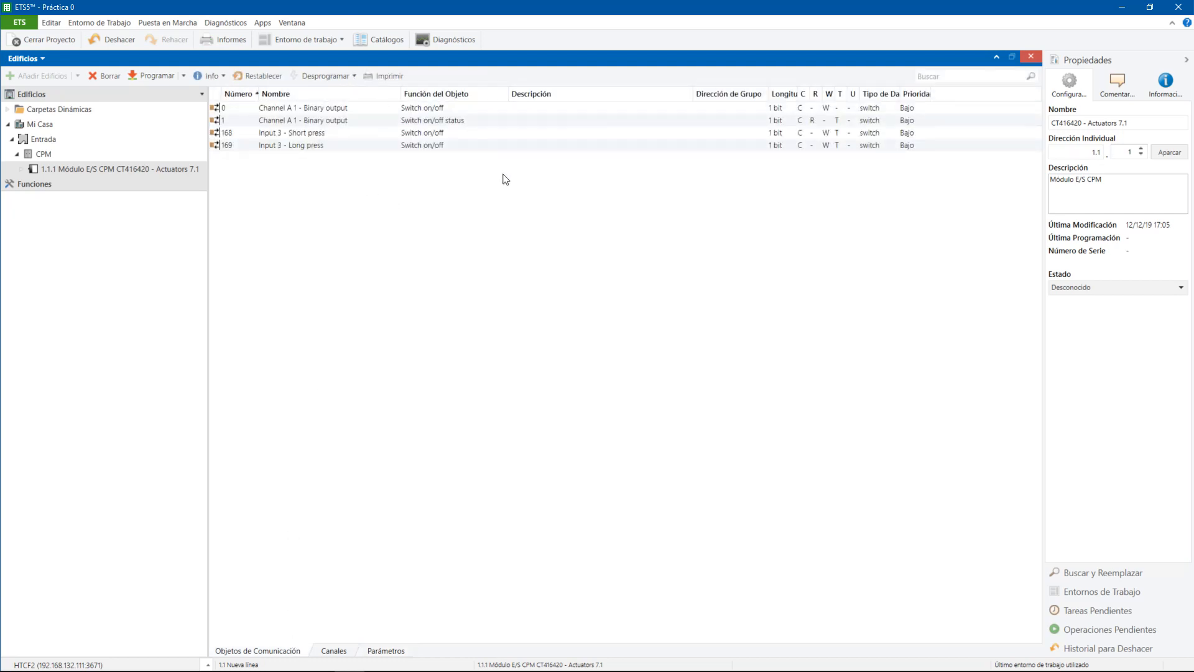
{"action": "left_click", "coordinate": [386, 651]}
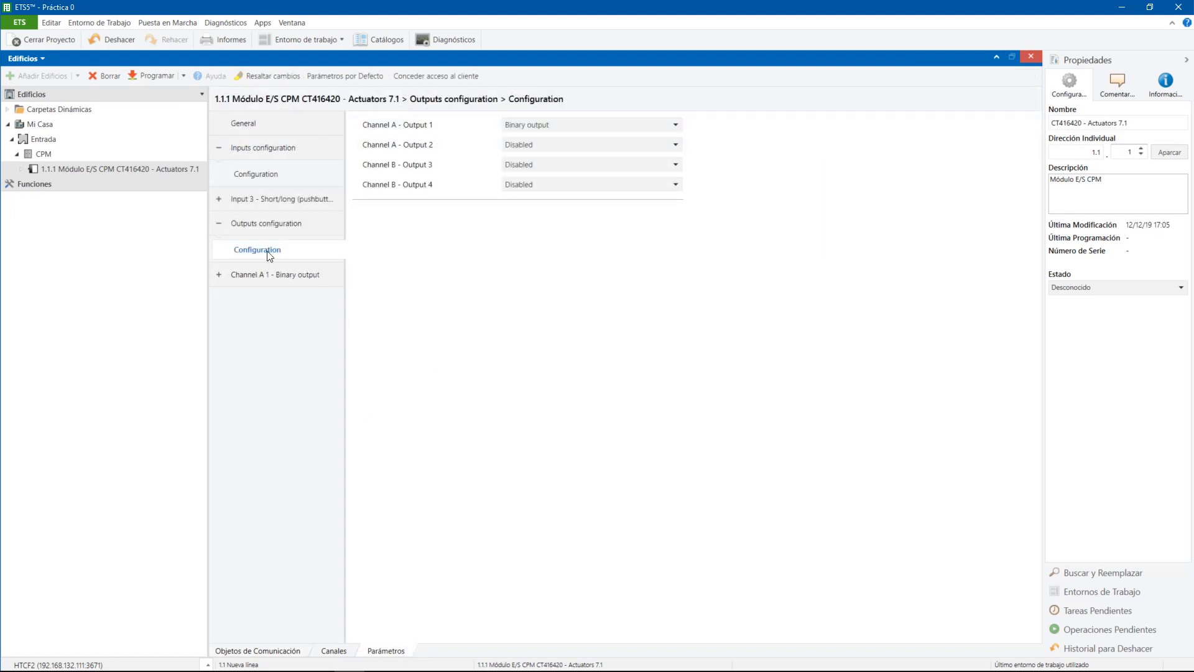
{"action": "left_click", "coordinate": [540, 126]}
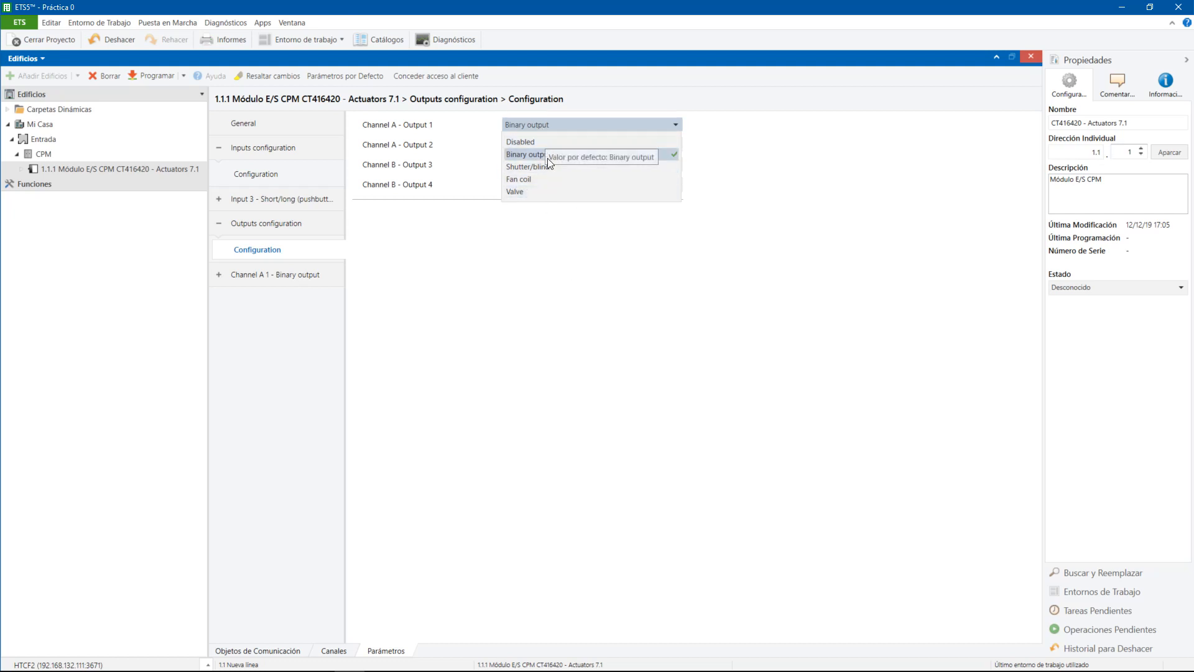
{"action": "left_click", "coordinate": [520, 155]}
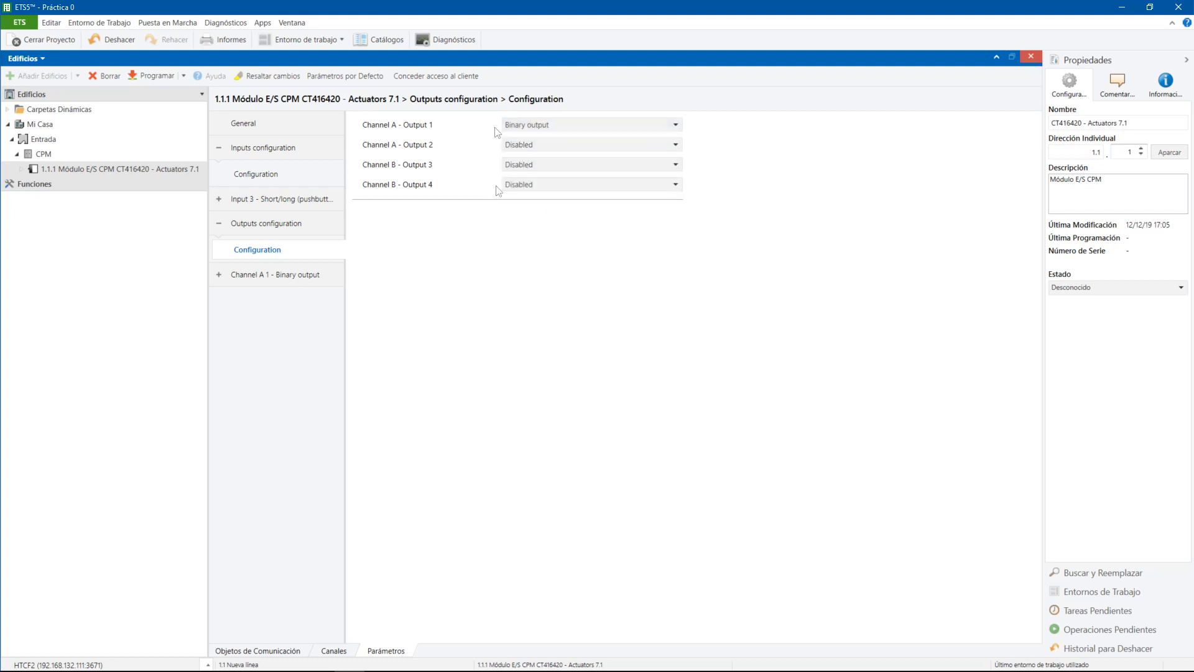
Examine the Channel A 1 - Binary output configuration: Working mode, Lock/unlock, Scenes, Timer and Statistics.
{"action": "left_click", "coordinate": [319, 279]}
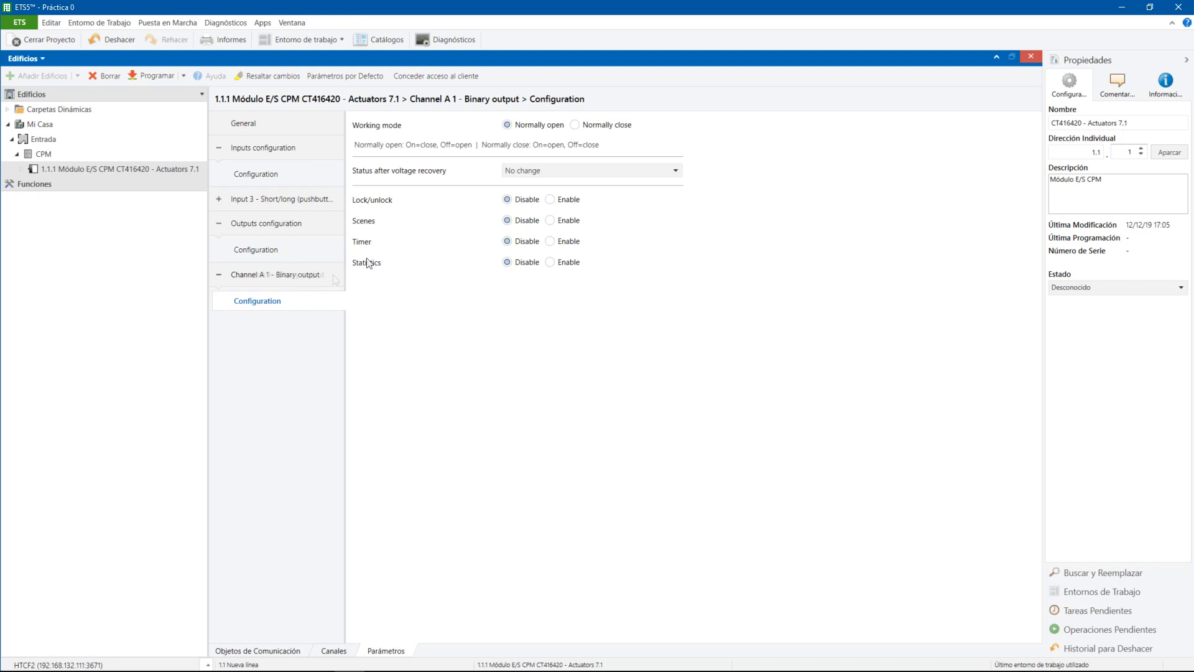
{"action": "left_click", "coordinate": [509, 126]}
{"action": "left_click", "coordinate": [508, 126]}
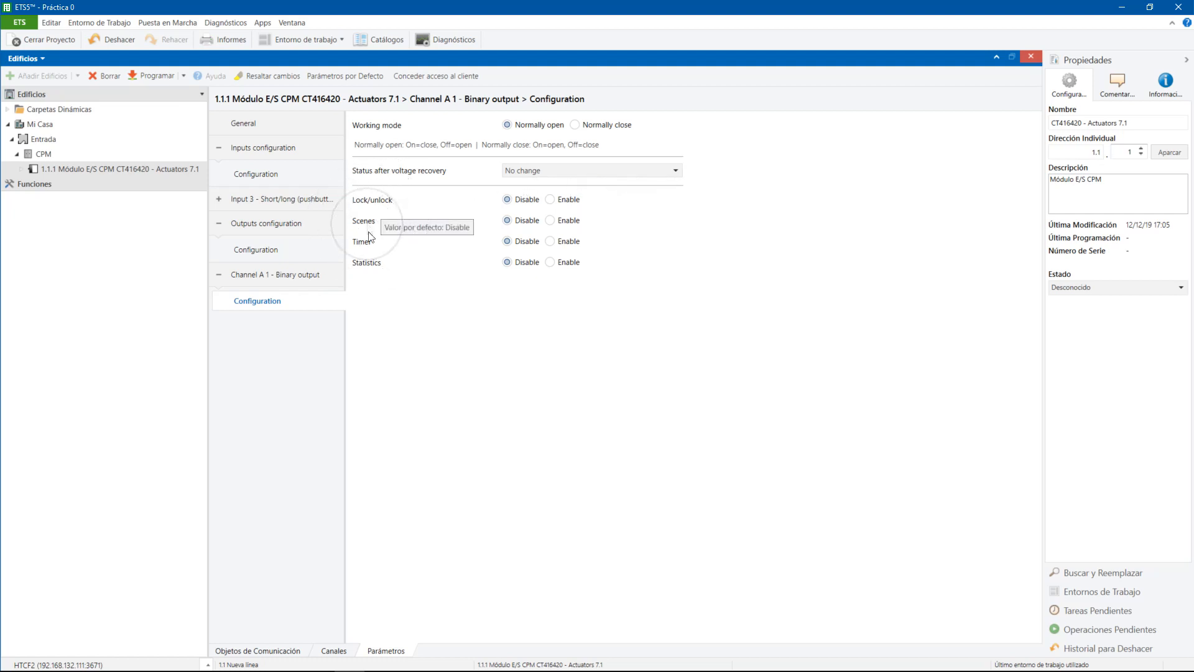
{"action": "left_click", "coordinate": [374, 264]}
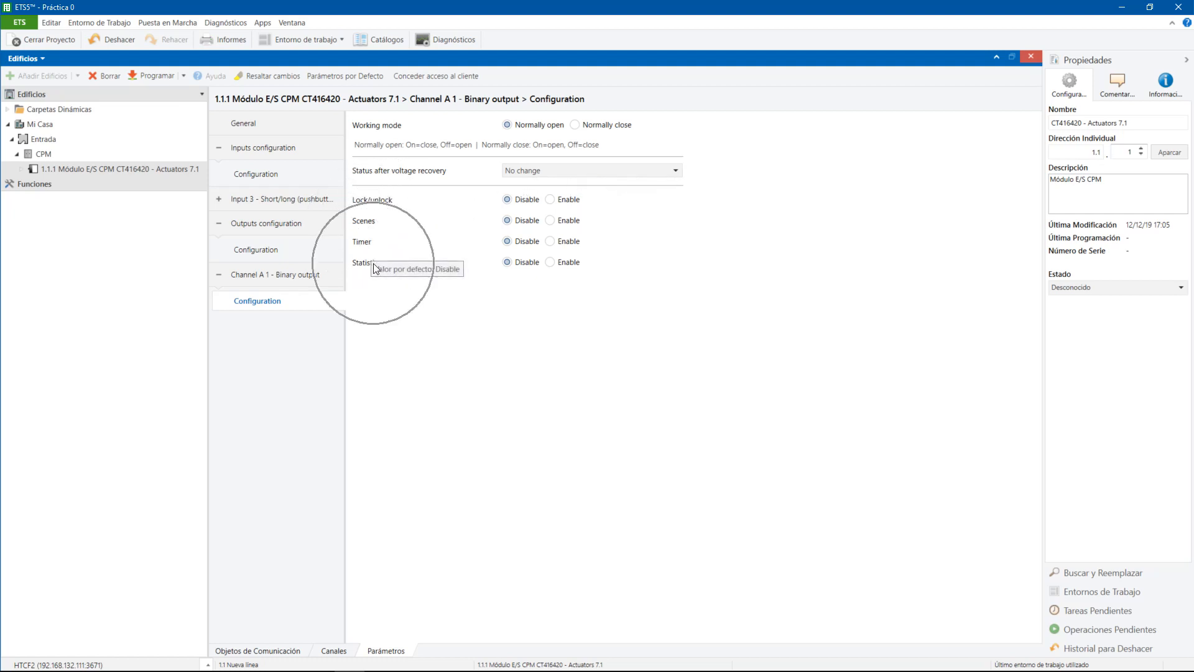
{"action": "left_click", "coordinate": [372, 201]}
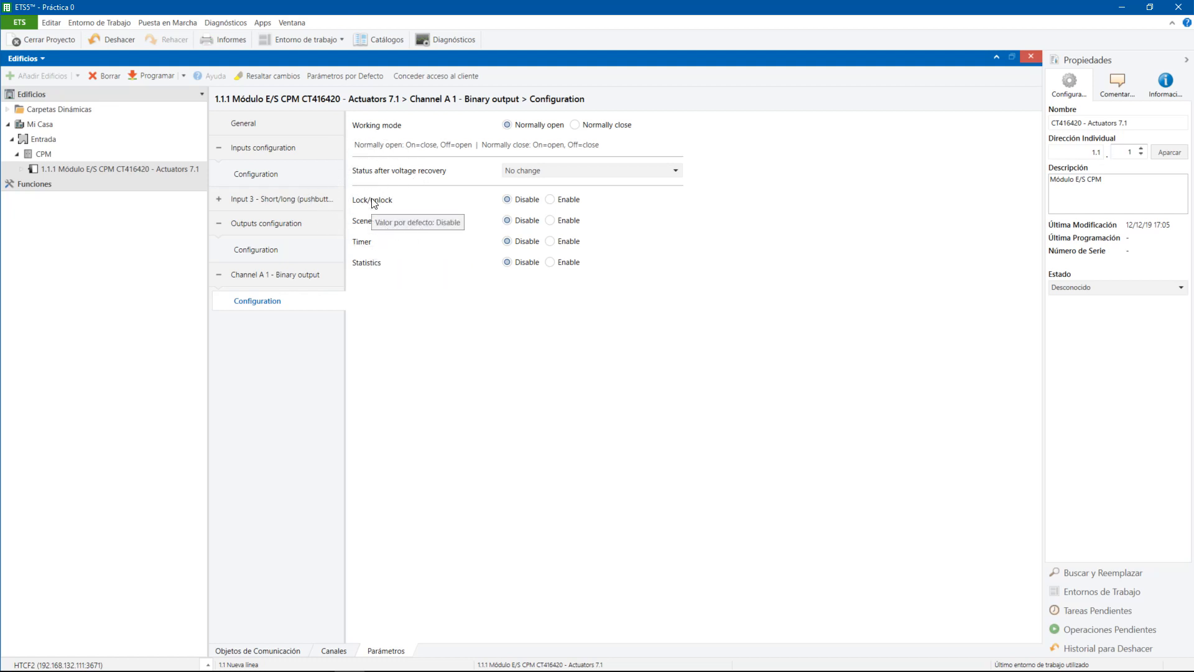
{"action": "left_click", "coordinate": [367, 225]}
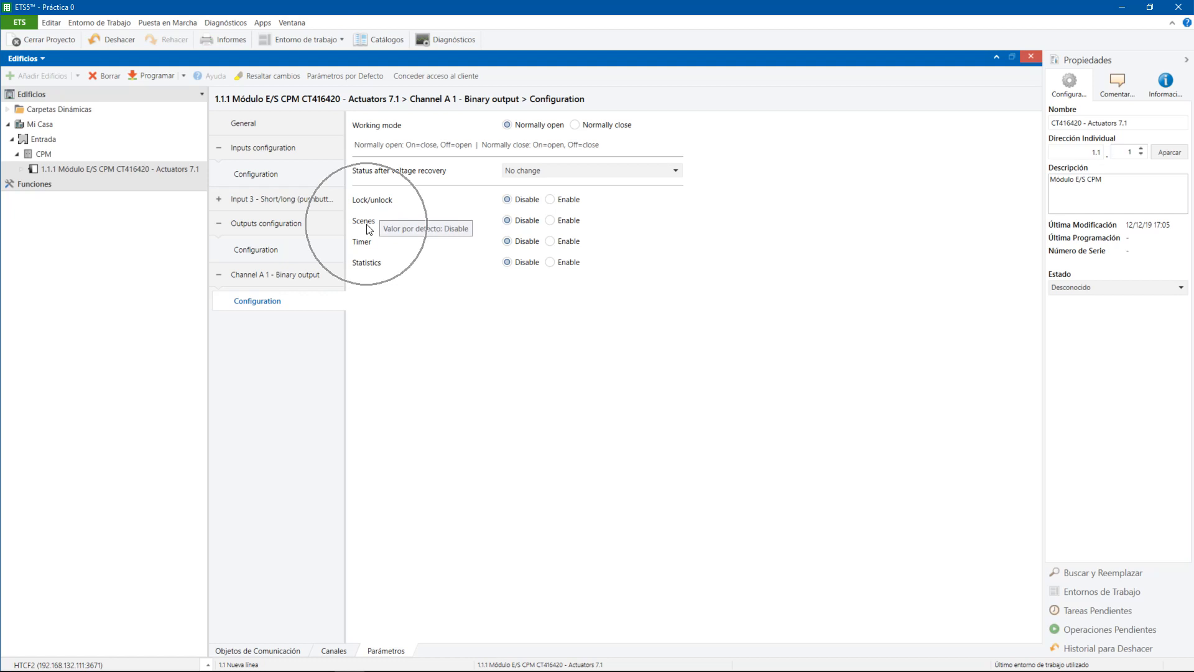
{"action": "left_click", "coordinate": [367, 263]}
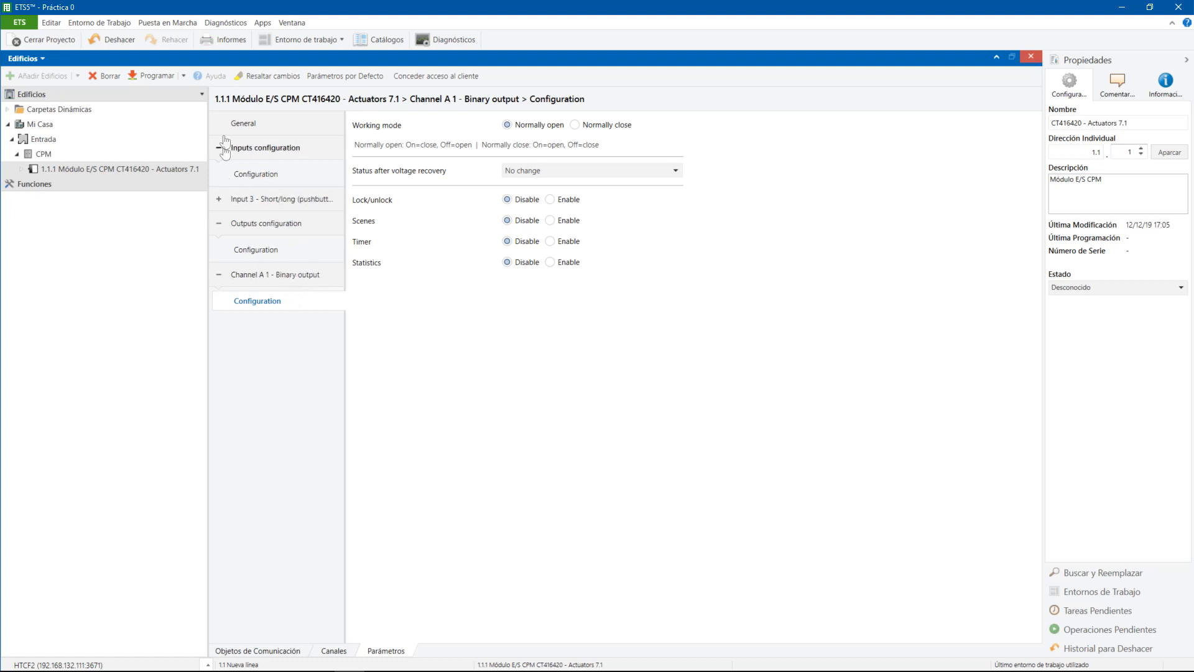
Enable Advanced functions in the General parameters to look through its configuration blocks, and set it back to No.
{"action": "left_click", "coordinate": [245, 129]}
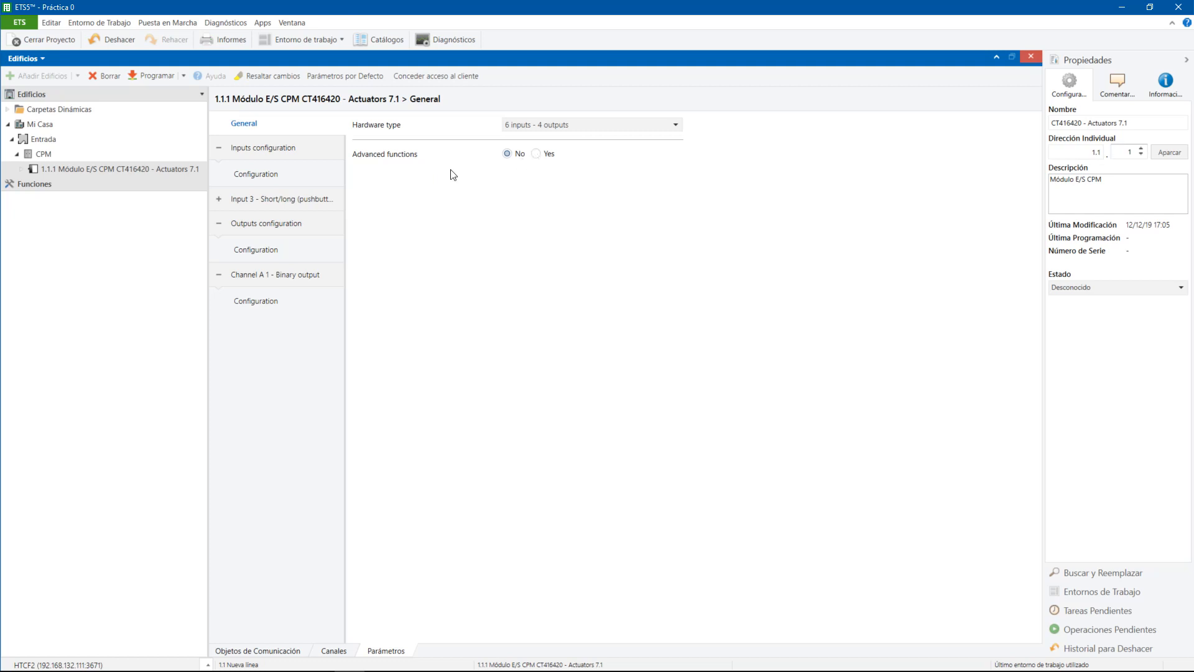
{"action": "left_click", "coordinate": [537, 156]}
{"action": "left_click", "coordinate": [218, 327]}
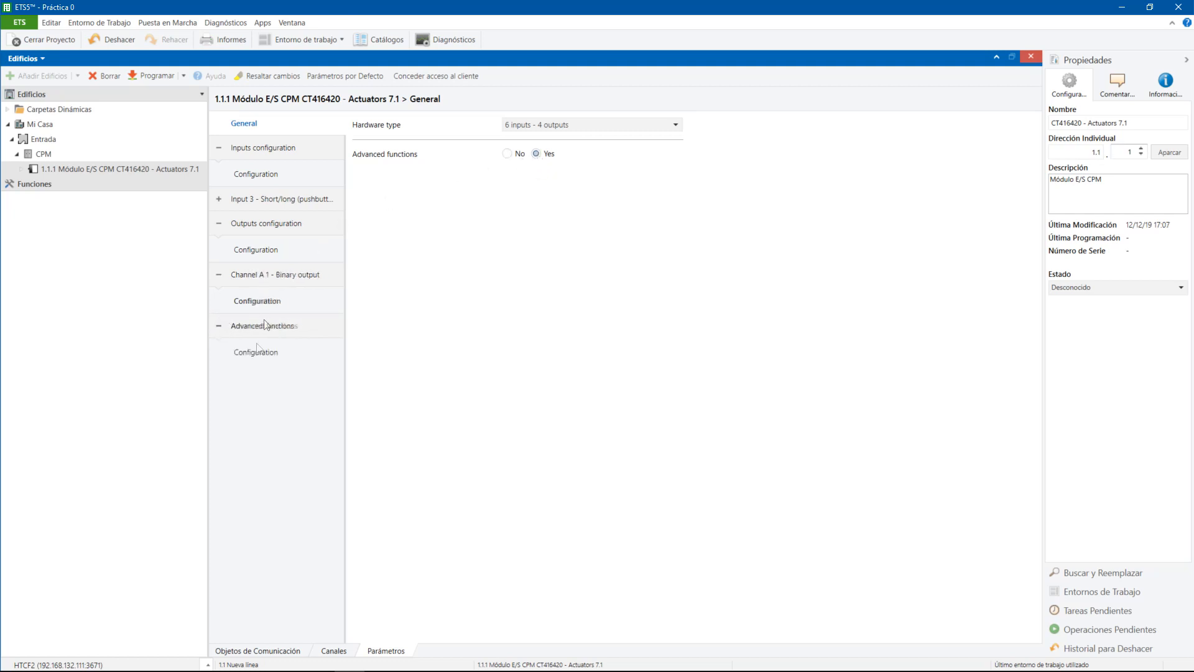
{"action": "left_click", "coordinate": [267, 352]}
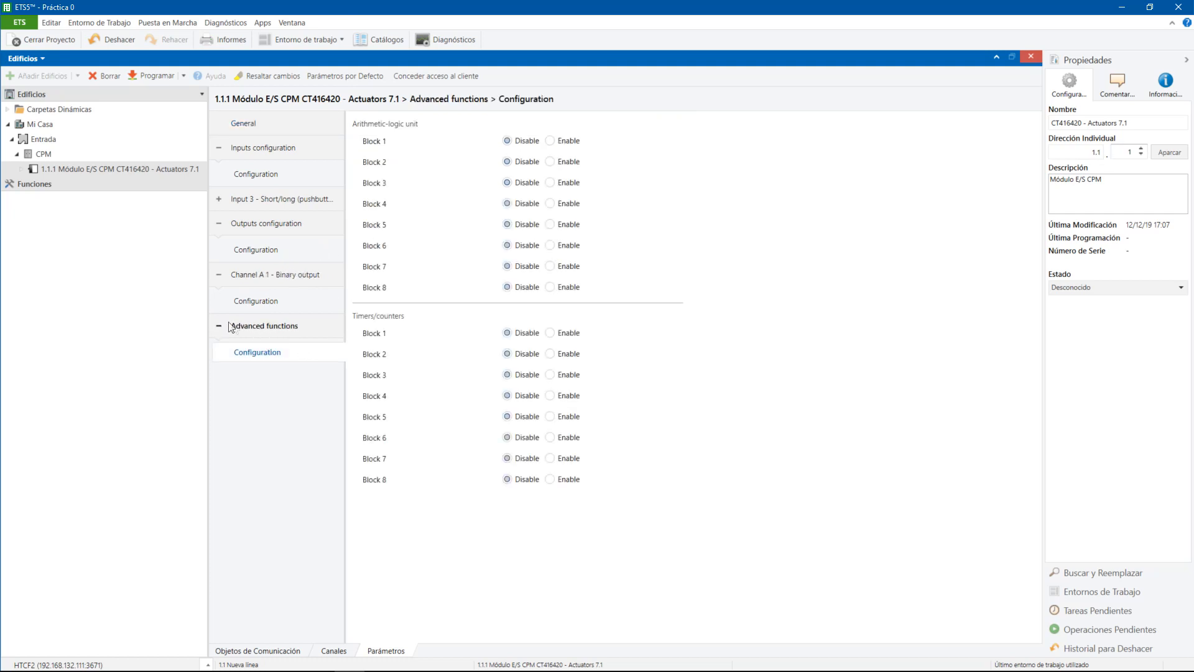
{"action": "left_click", "coordinate": [221, 327]}
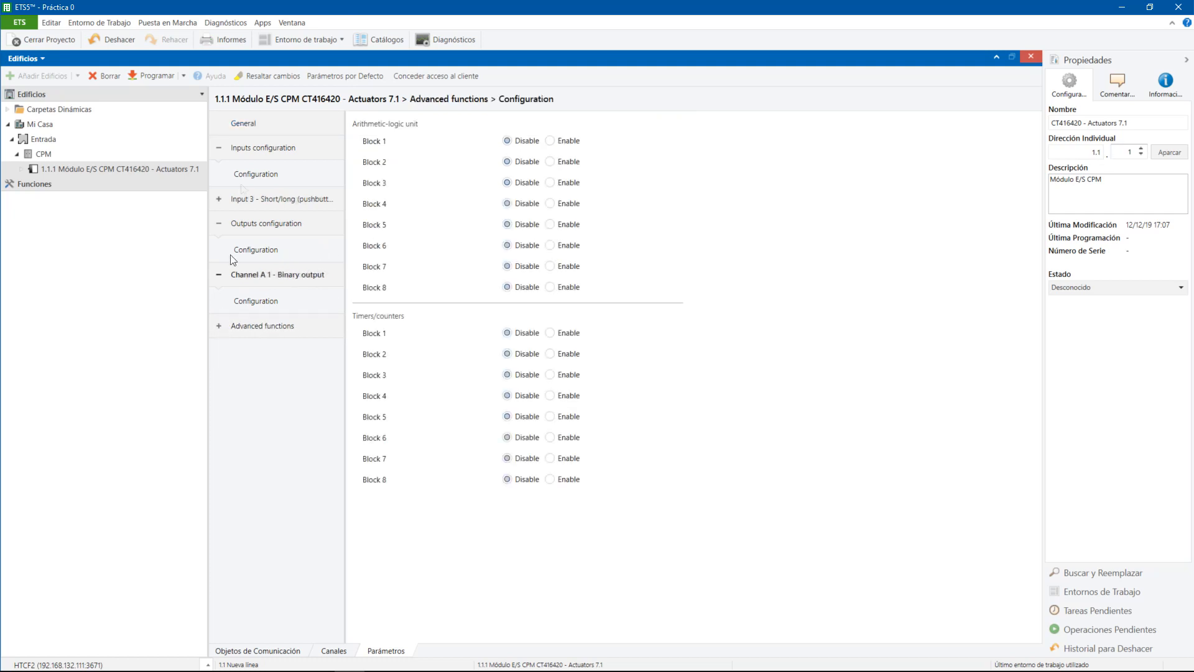
{"action": "left_click", "coordinate": [244, 123]}
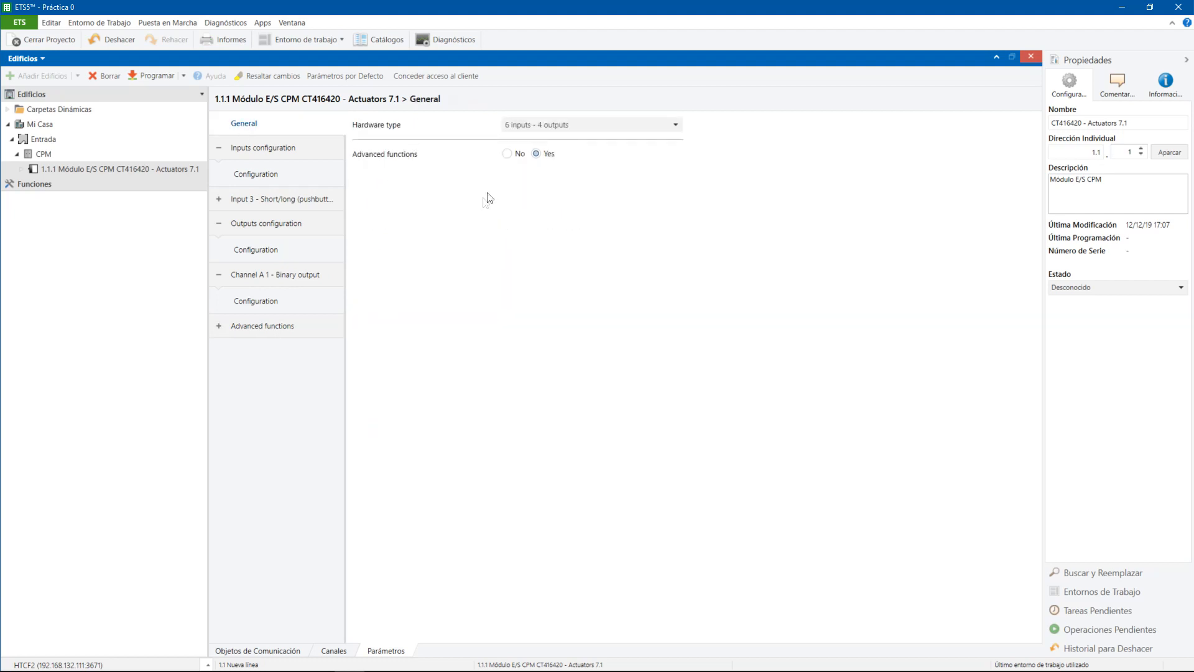
{"action": "left_click", "coordinate": [507, 155]}
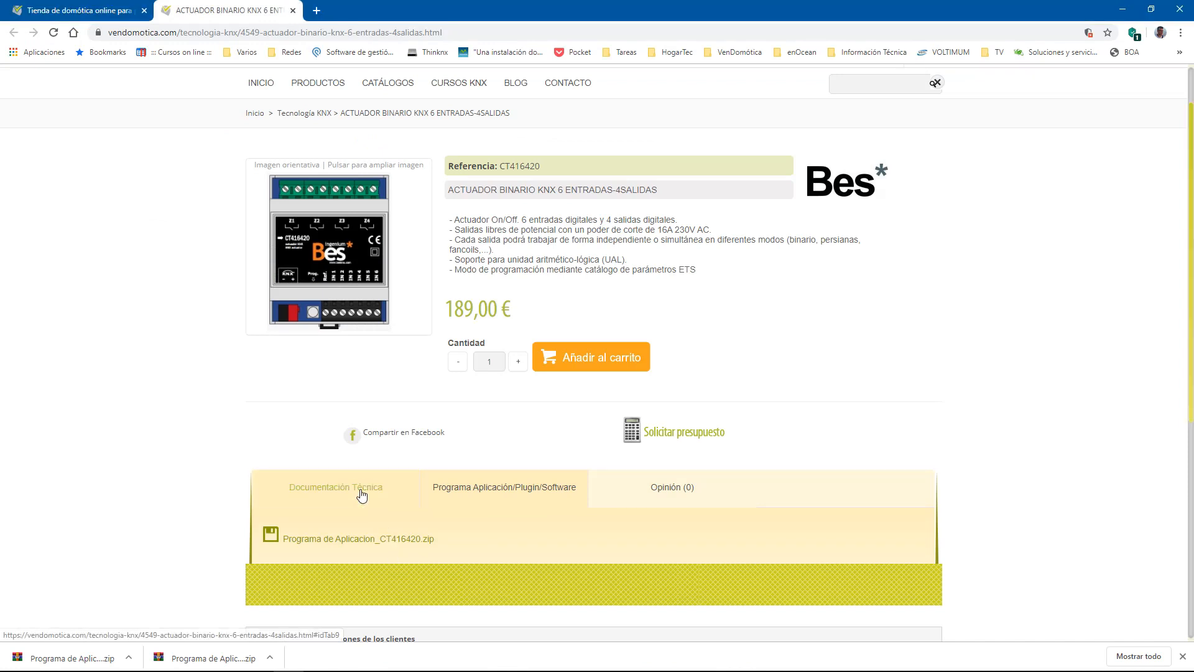
Show the CT416420 technical documentation on the vendomotica.com product page in the browser, and return to ETS5.
{"action": "left_click", "coordinate": [329, 492]}
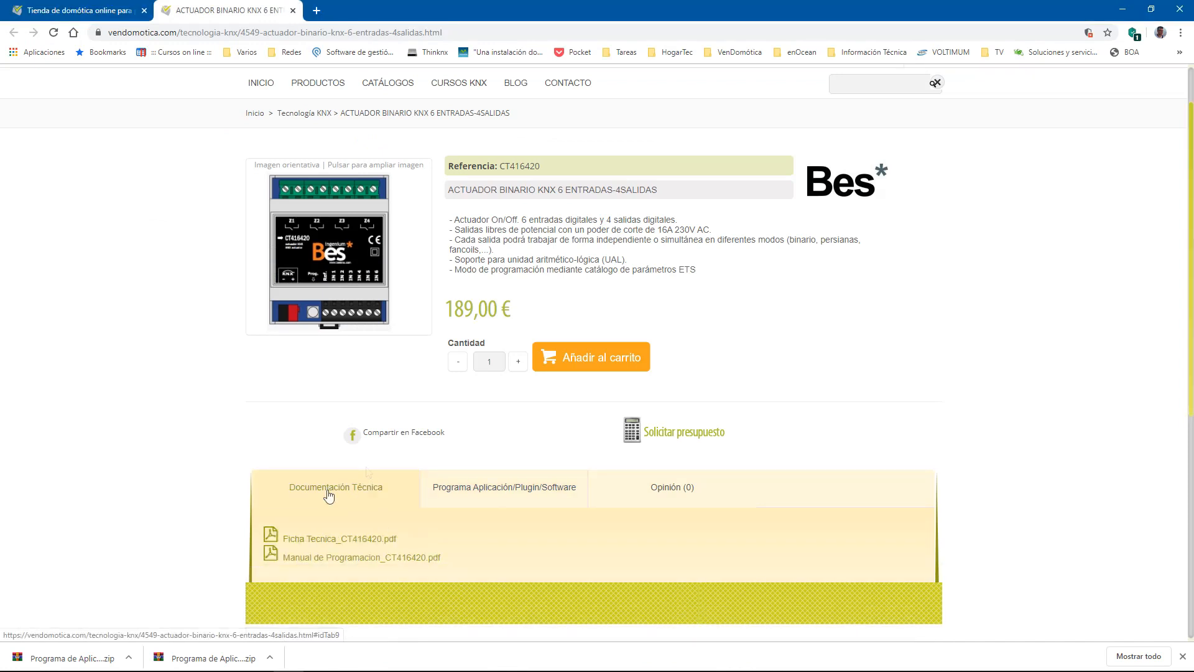
{"action": "left_click", "coordinate": [345, 558]}
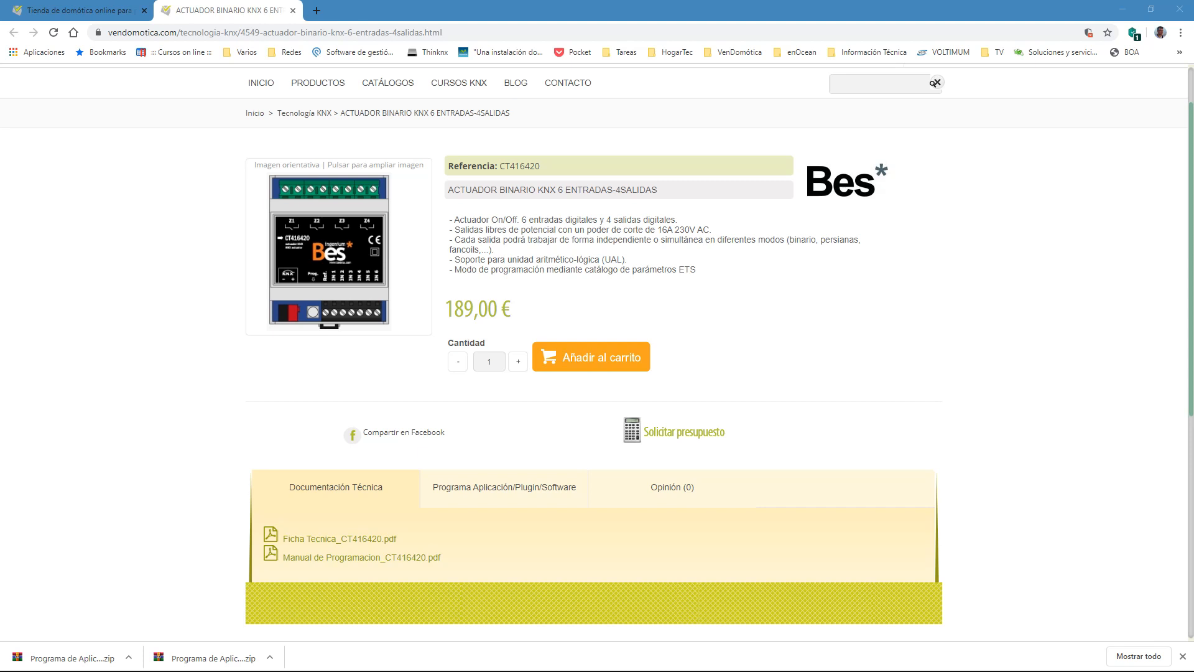
{"action": "key", "text": "alt+Tab"}
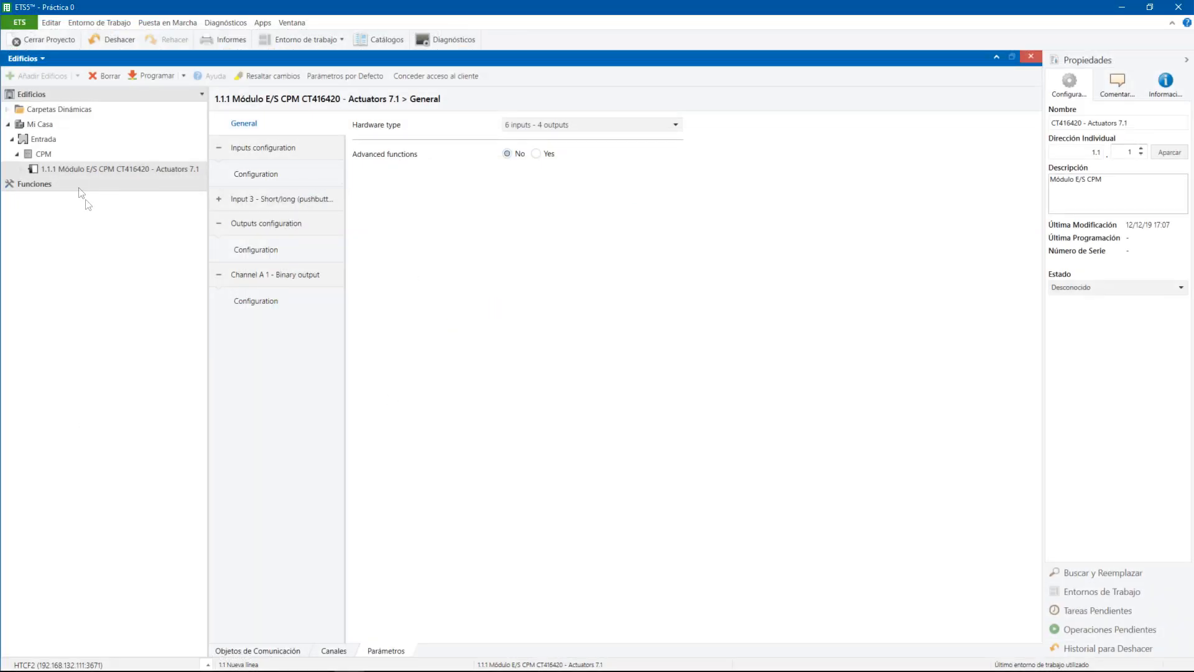
Review the communication objects in ETS5 and check the CT416420 module and its Z1 output in the PDF's simulator photo.
{"action": "left_click", "coordinate": [281, 650]}
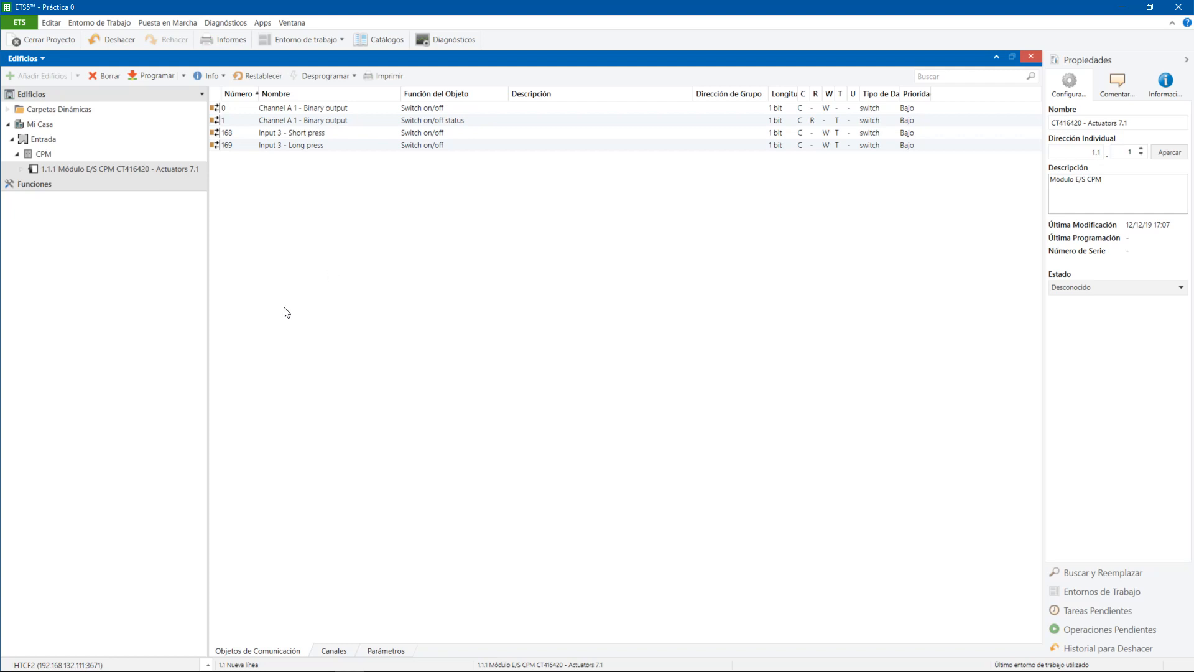
{"action": "key", "text": "alt+Tab"}
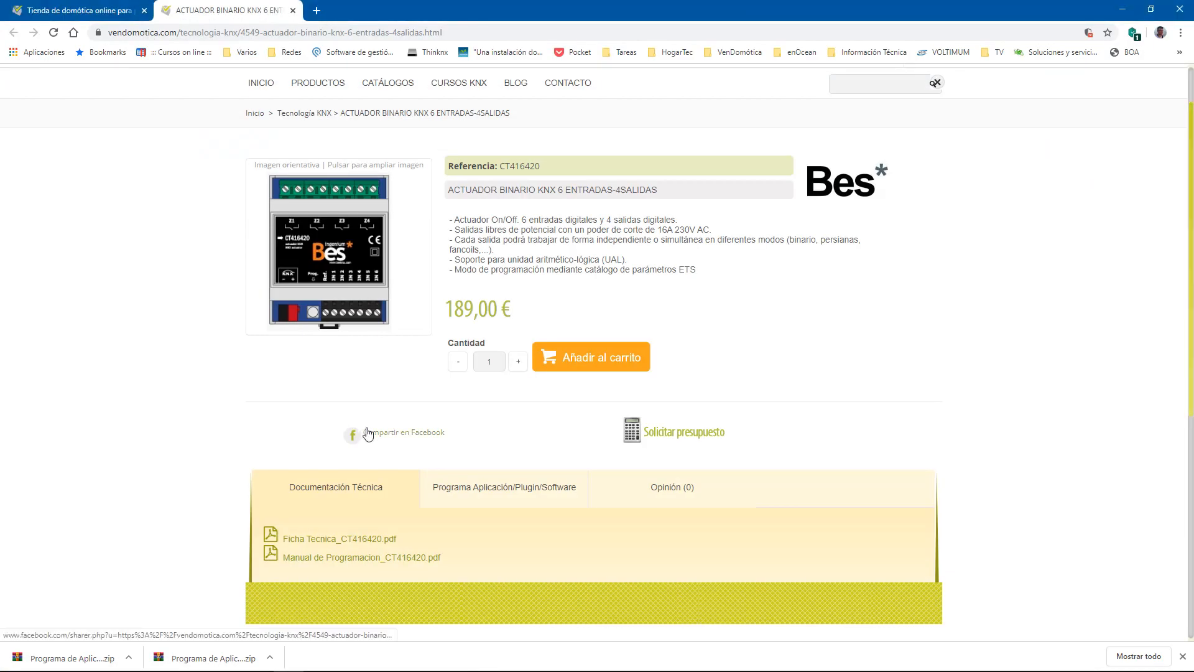
{"action": "key", "text": "alt+Tab"}
{"action": "key", "text": "alt+Tab"}
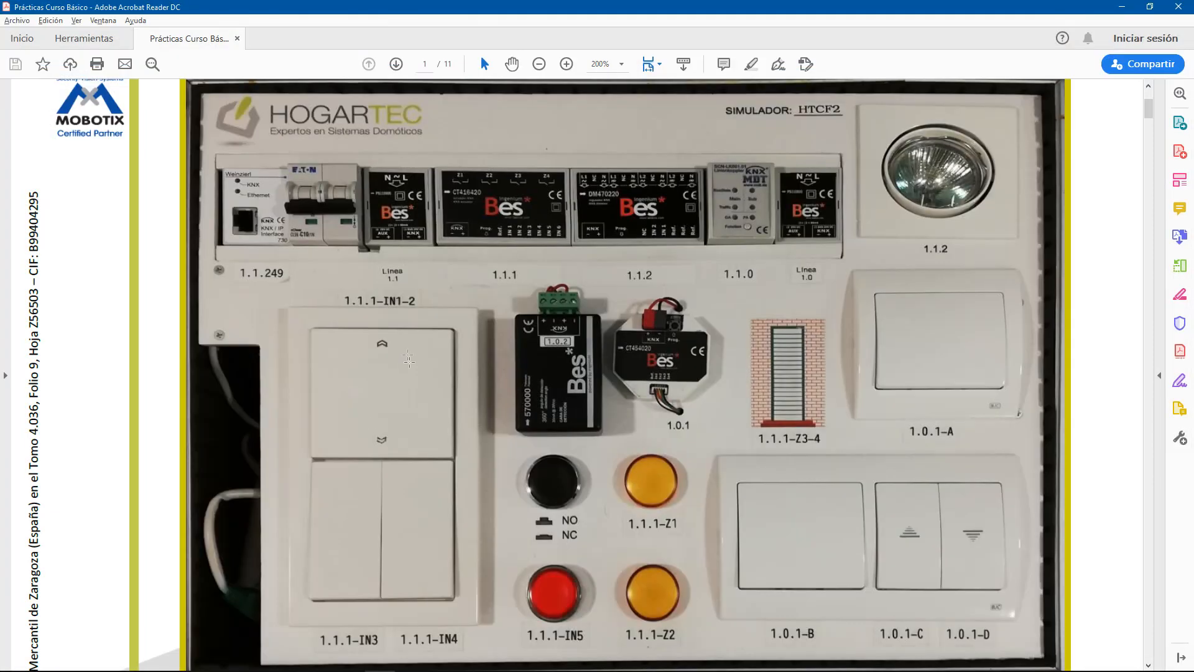
{"action": "key", "text": "ctrl"}
{"action": "key", "text": "ctrl"}
{"action": "key", "text": "ctrl"}
{"action": "key", "text": "ctrl"}
{"action": "key", "text": "ctrl"}
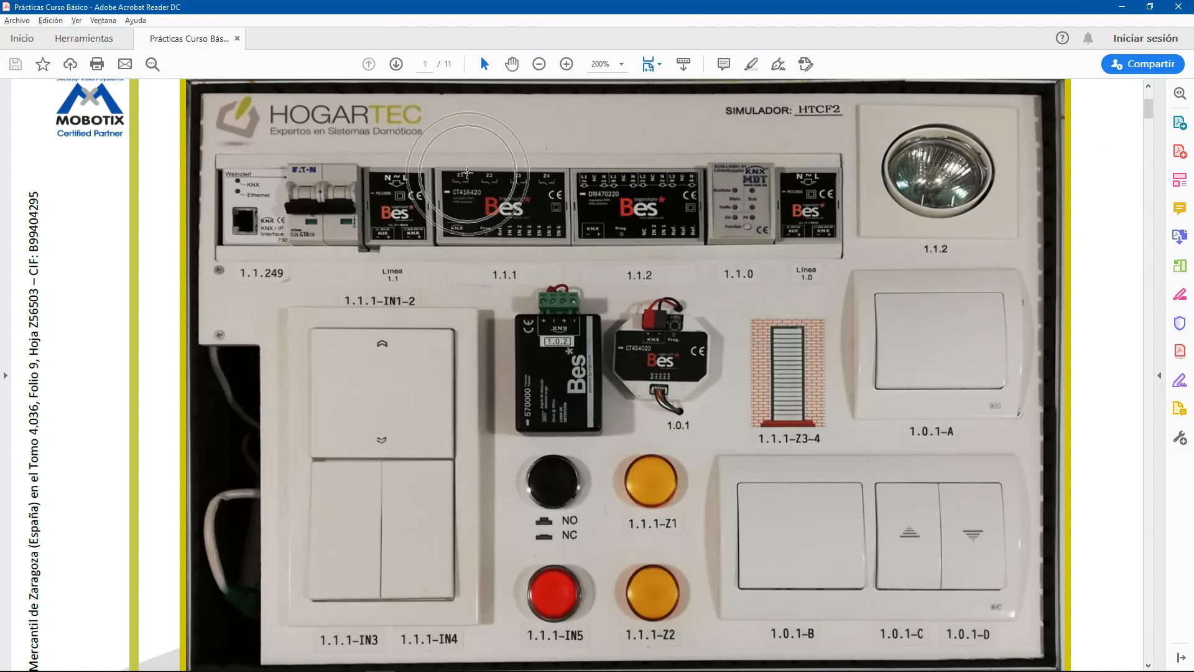
{"action": "key", "text": "ctrl"}
{"action": "key", "text": "ctrl"}
{"action": "key", "text": "ctrl"}
{"action": "key", "text": "alt+Tab"}
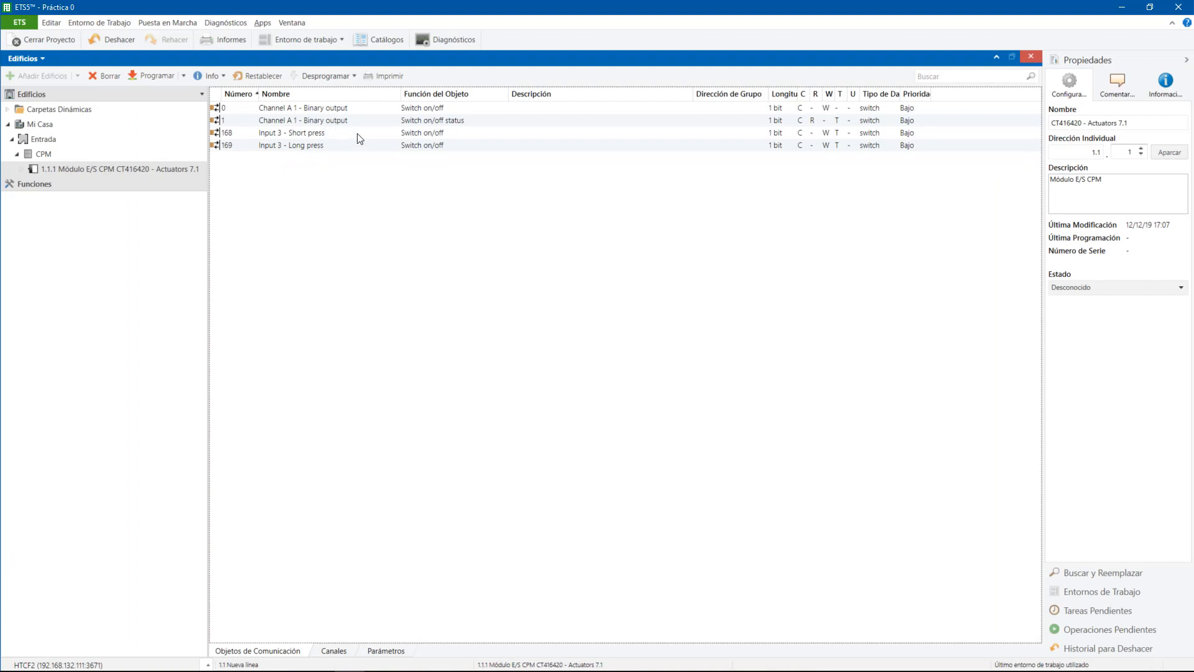
Select the Input 3 - Short press and Channel A 1 - Binary output Switch on/off objects, checking the simulator photo in the PDF.
{"action": "left_click", "coordinate": [422, 137]}
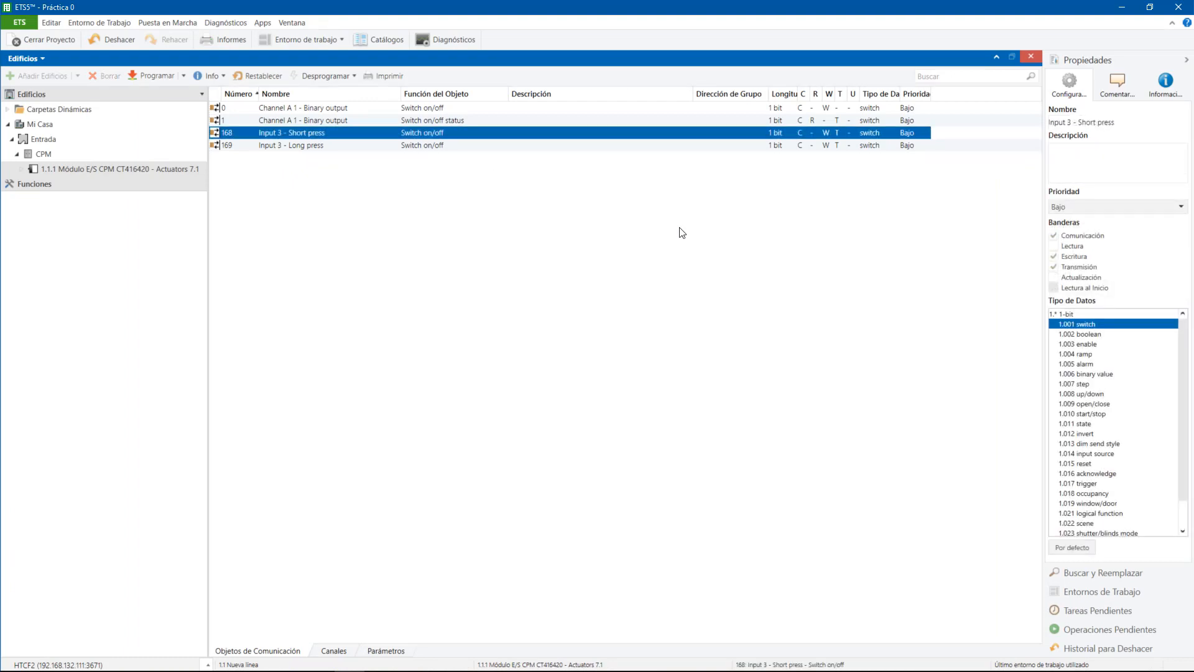
{"action": "key", "text": "alt+Tab"}
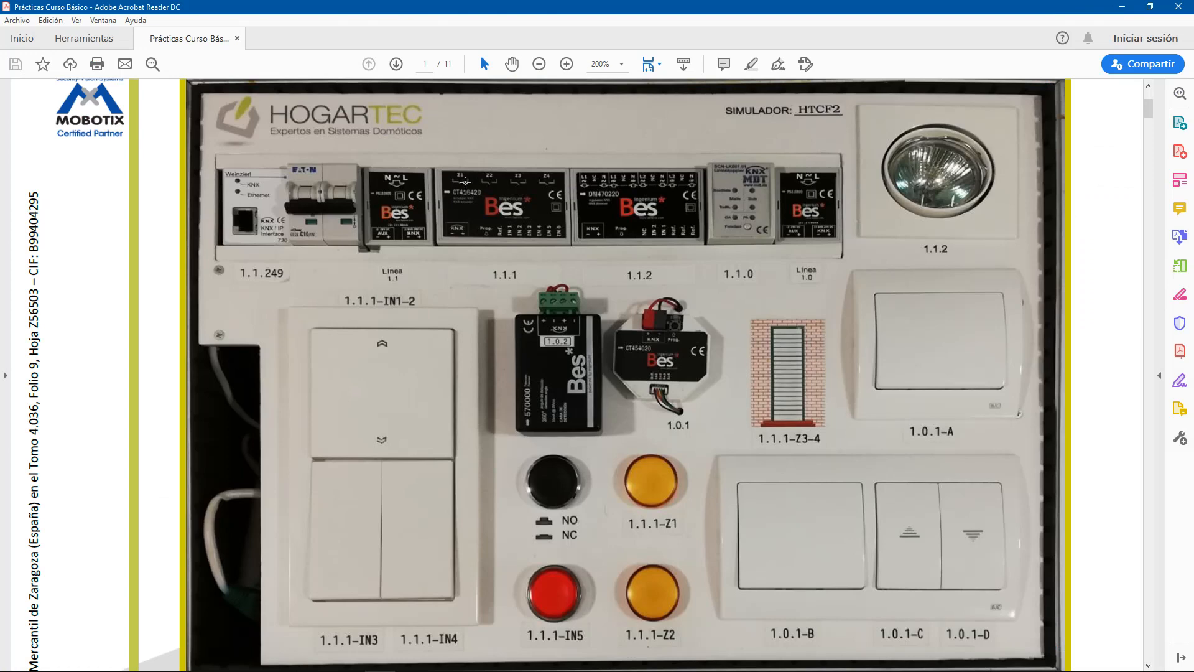
{"action": "key", "text": "alt+Tab"}
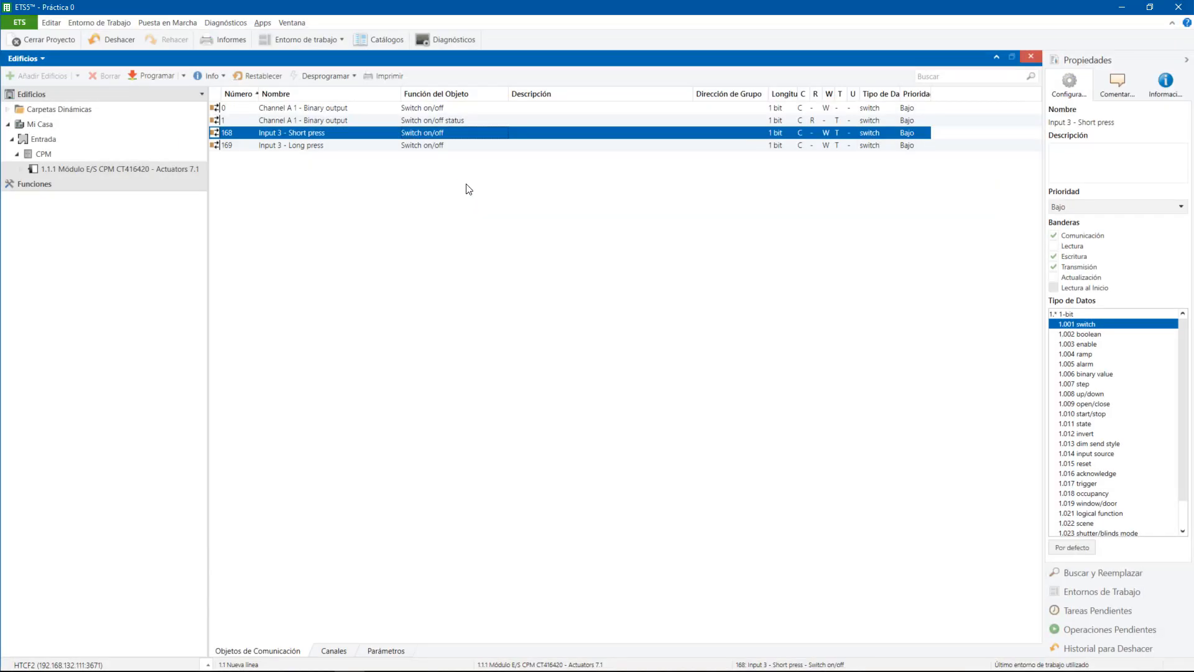
{"action": "left_click", "coordinate": [359, 113], "text": "ctrl"}
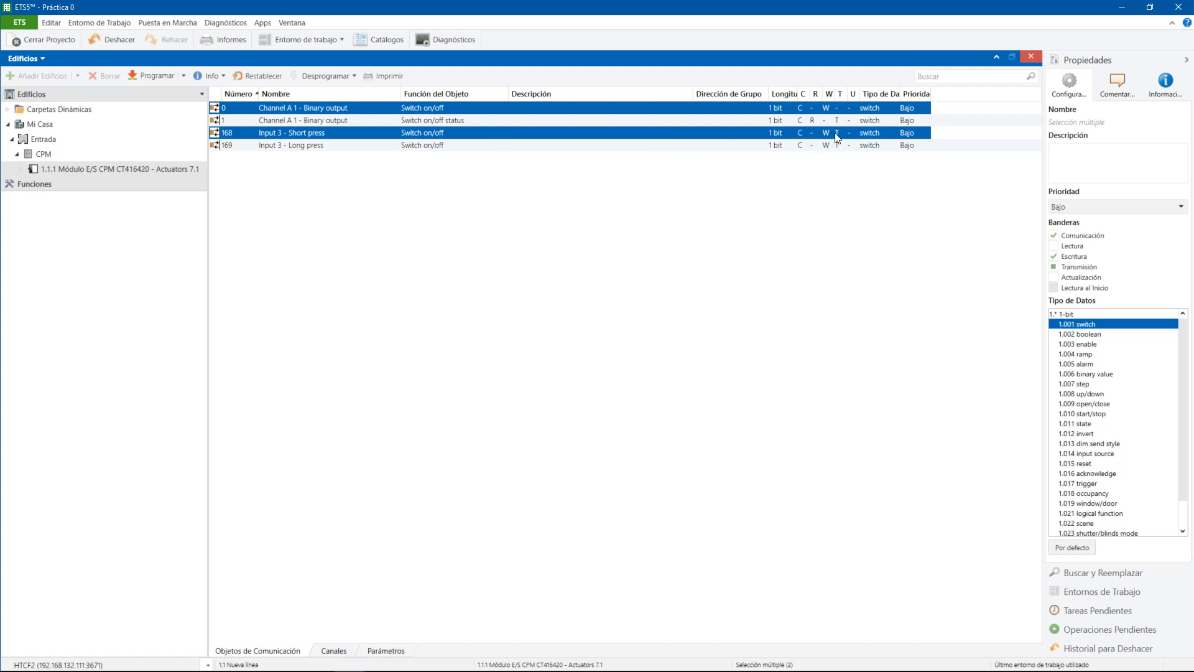
Compare the write and transmit flags of Input 3 - Short press with those of Channel A 1 - Binary output Switch on/off.
{"action": "left_click", "coordinate": [566, 141]}
{"action": "left_click", "coordinate": [566, 132]}
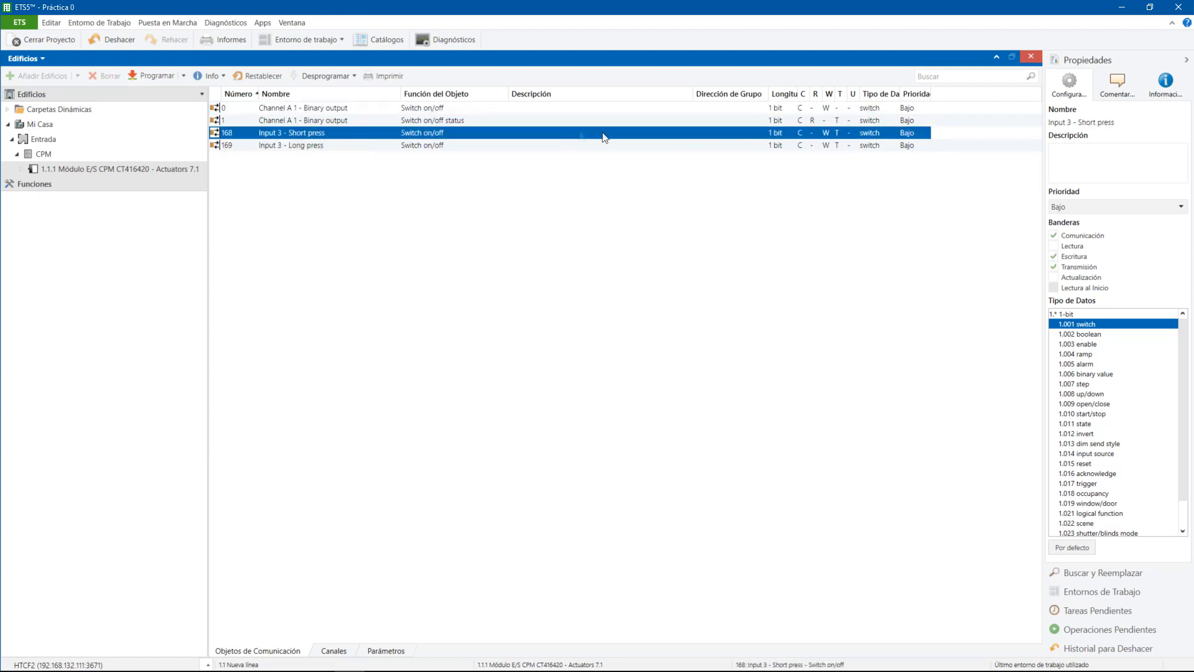
{"action": "left_click", "coordinate": [837, 133]}
{"action": "key", "text": "ctrl"}
{"action": "key", "text": "ctrl"}
{"action": "left_click", "coordinate": [484, 110]}
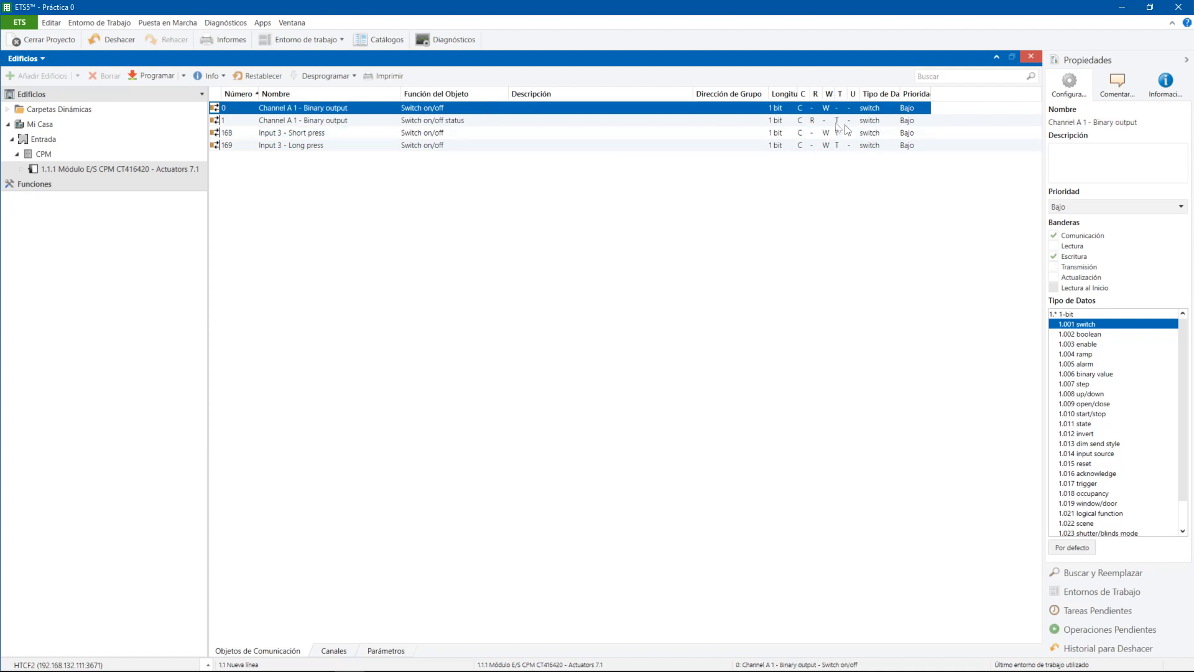
{"action": "key", "text": "ctrl"}
{"action": "key", "text": "ctrl"}
{"action": "key", "text": "ctrl"}
{"action": "key", "text": "ctrl"}
{"action": "key", "text": "ctrl"}
{"action": "key", "text": "ctrl"}
{"action": "key", "text": "ctrl"}
Open the Input 3 short/long pushbutton configuration in the CT416420 parameters and check the available short press actions.
{"action": "left_click", "coordinate": [386, 649]}
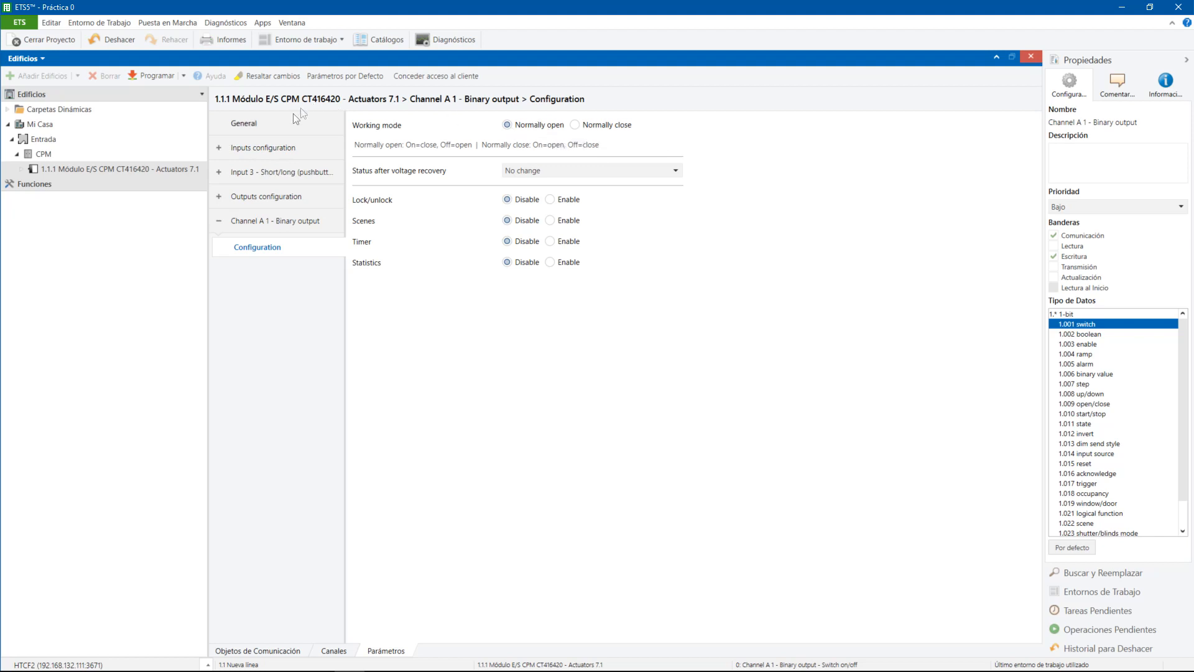
{"action": "left_click", "coordinate": [265, 148]}
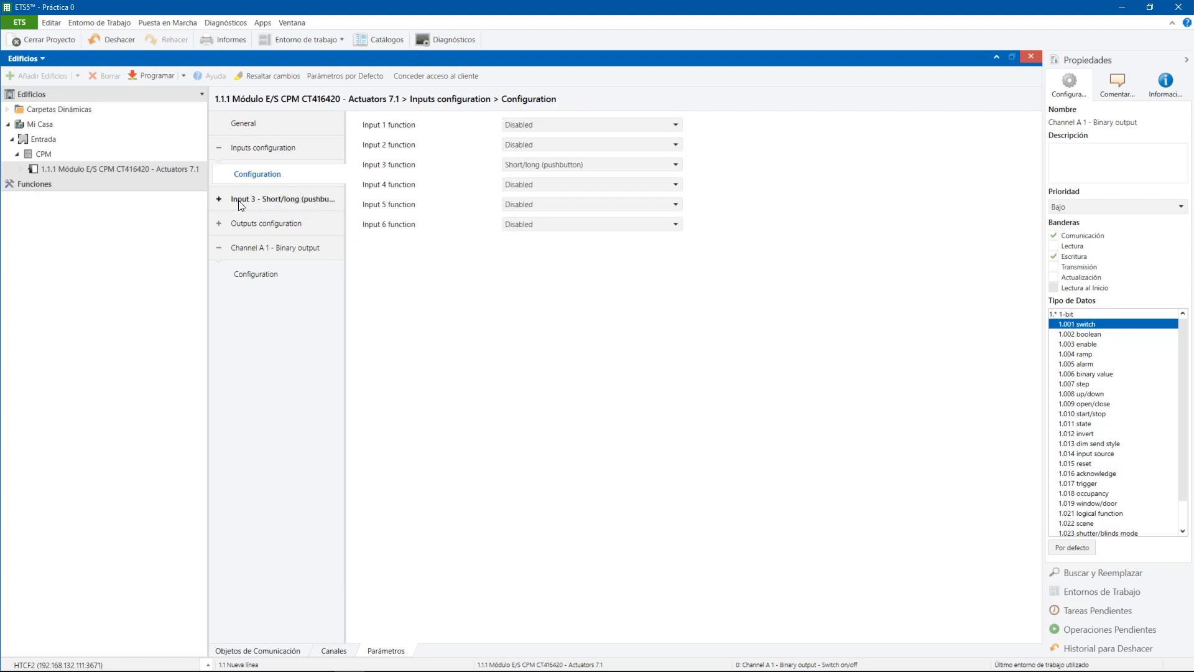
{"action": "left_click", "coordinate": [221, 201]}
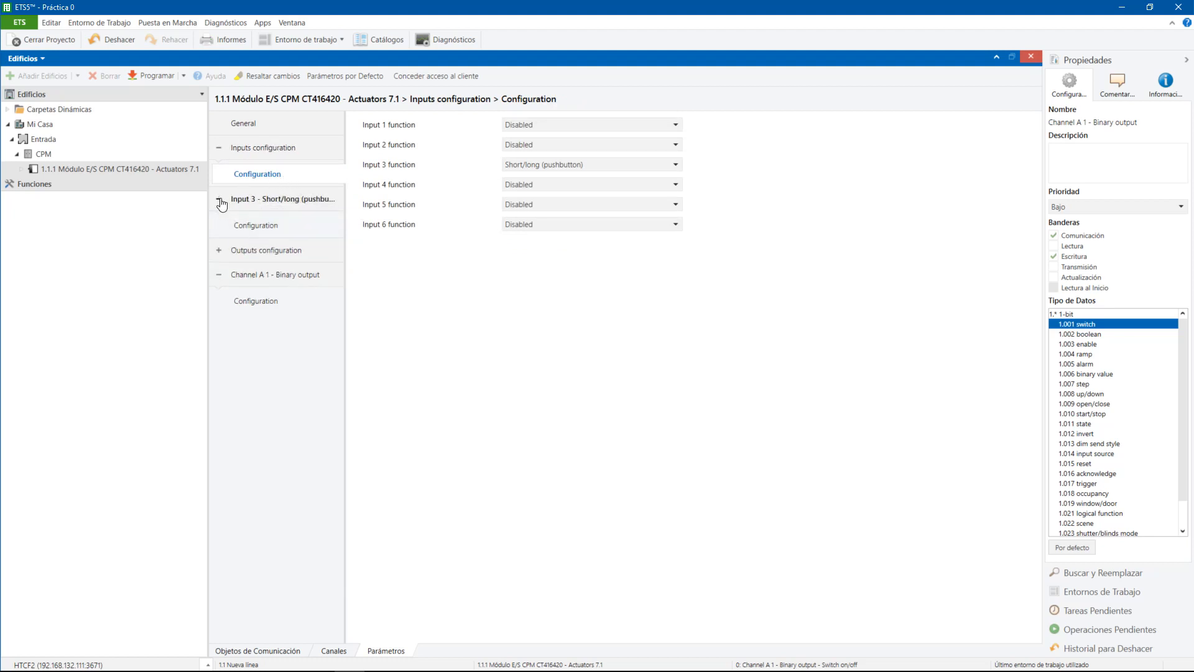
{"action": "left_click", "coordinate": [267, 228]}
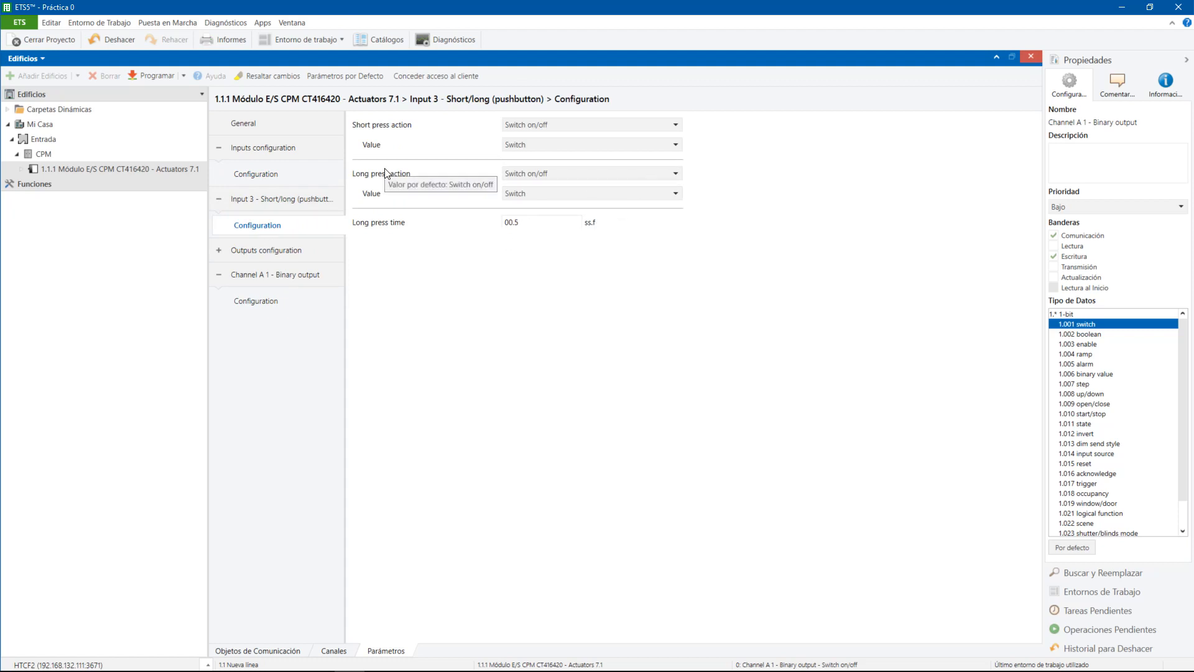
{"action": "left_click", "coordinate": [565, 128]}
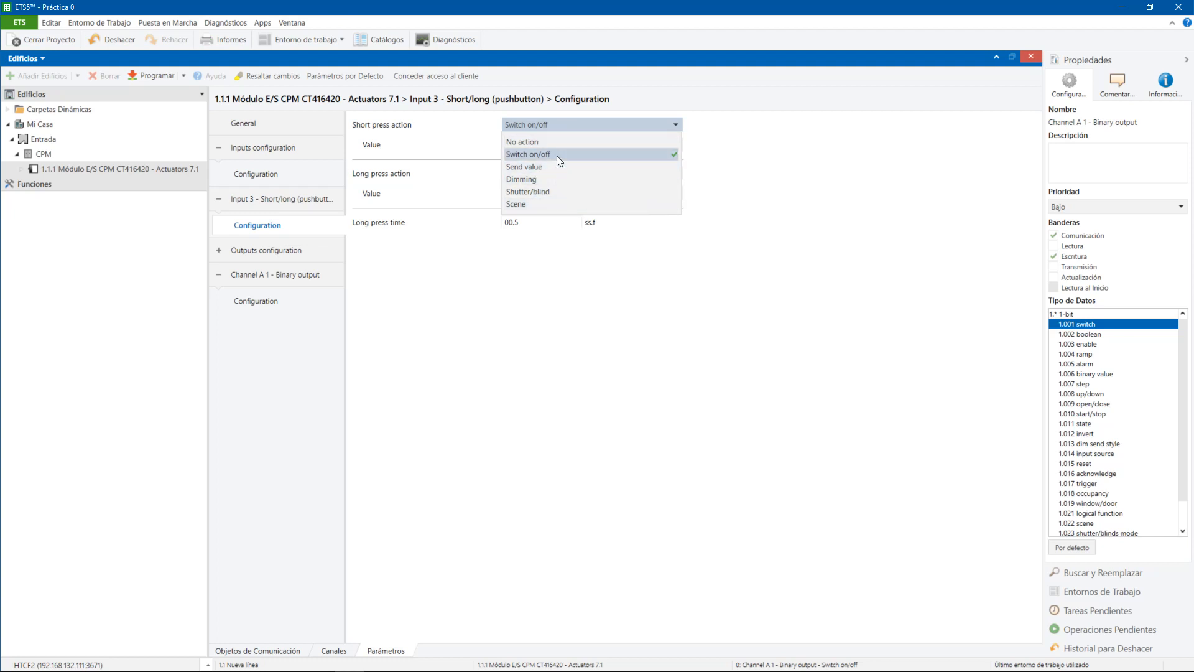
{"action": "left_click", "coordinate": [795, 272]}
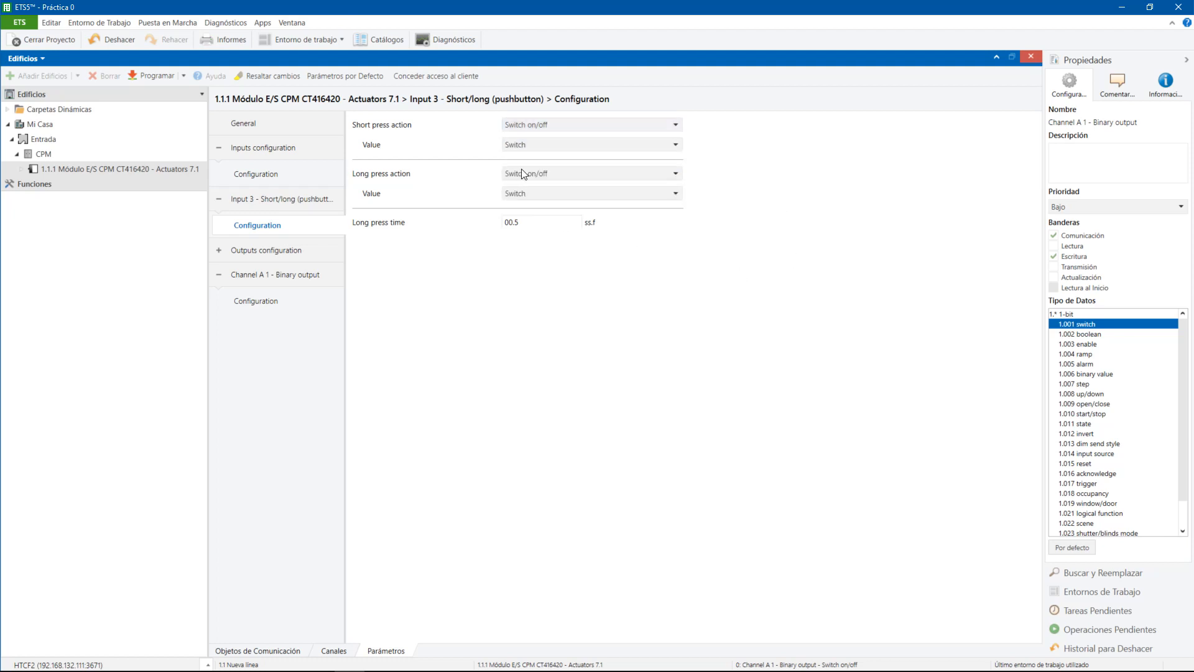
Try No action as Input 3's long press action and restore it to Switch on/off.
{"action": "left_click", "coordinate": [522, 172]}
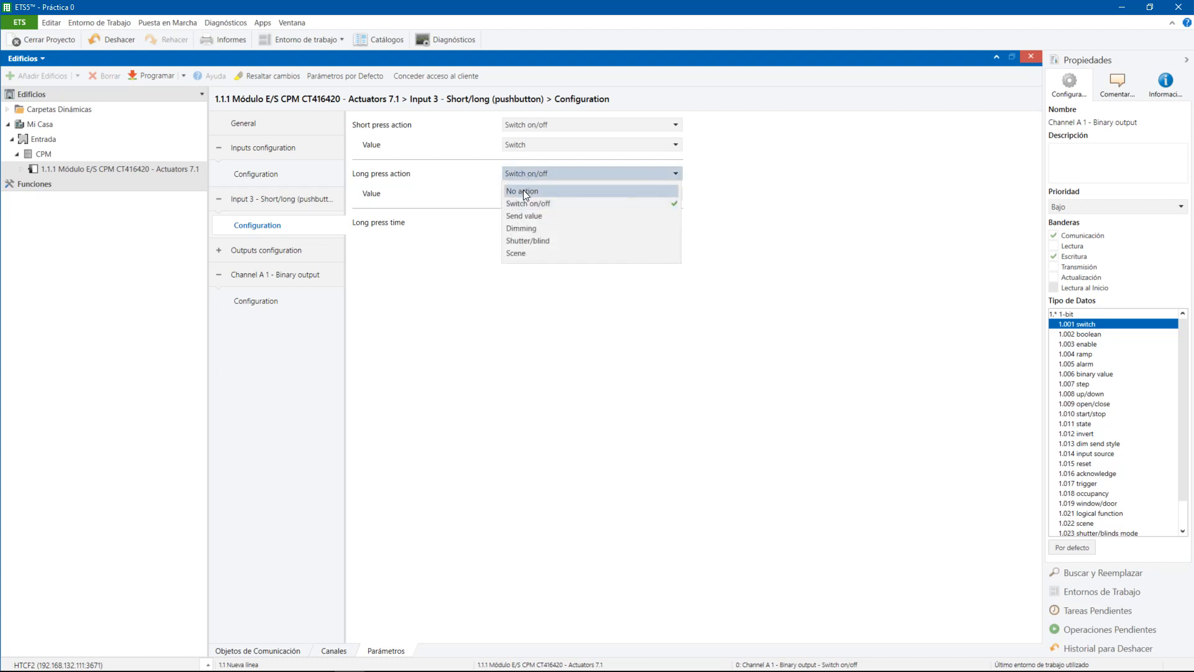
{"action": "left_click", "coordinate": [524, 191]}
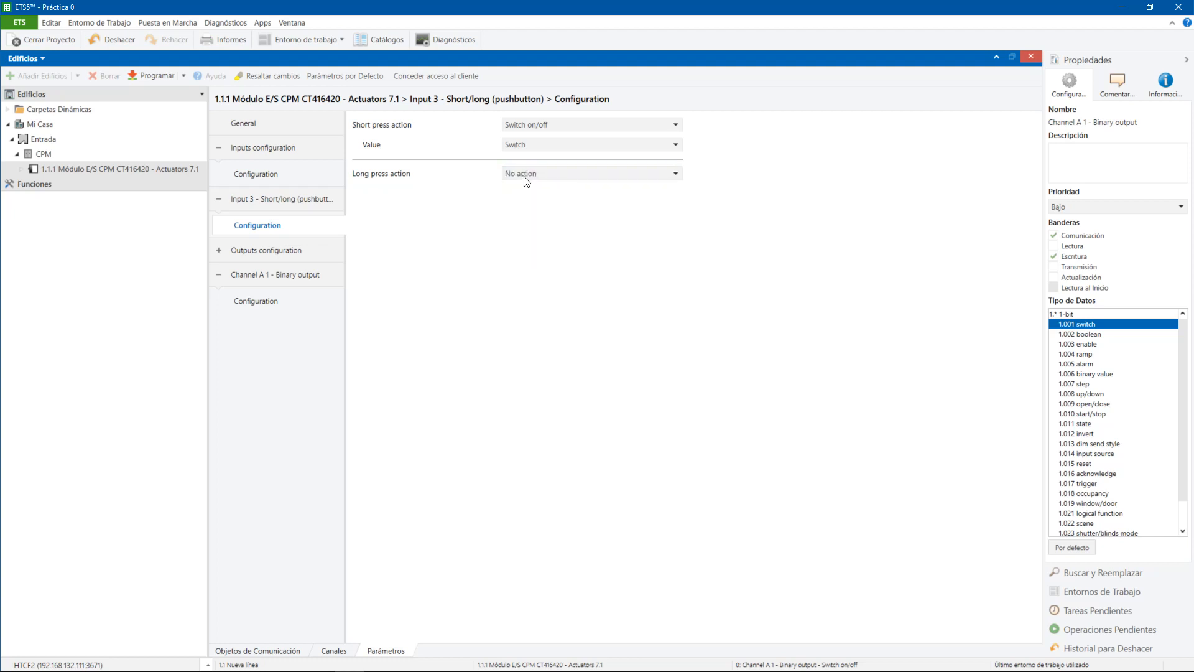
{"action": "left_click", "coordinate": [524, 174]}
{"action": "left_click", "coordinate": [522, 206]}
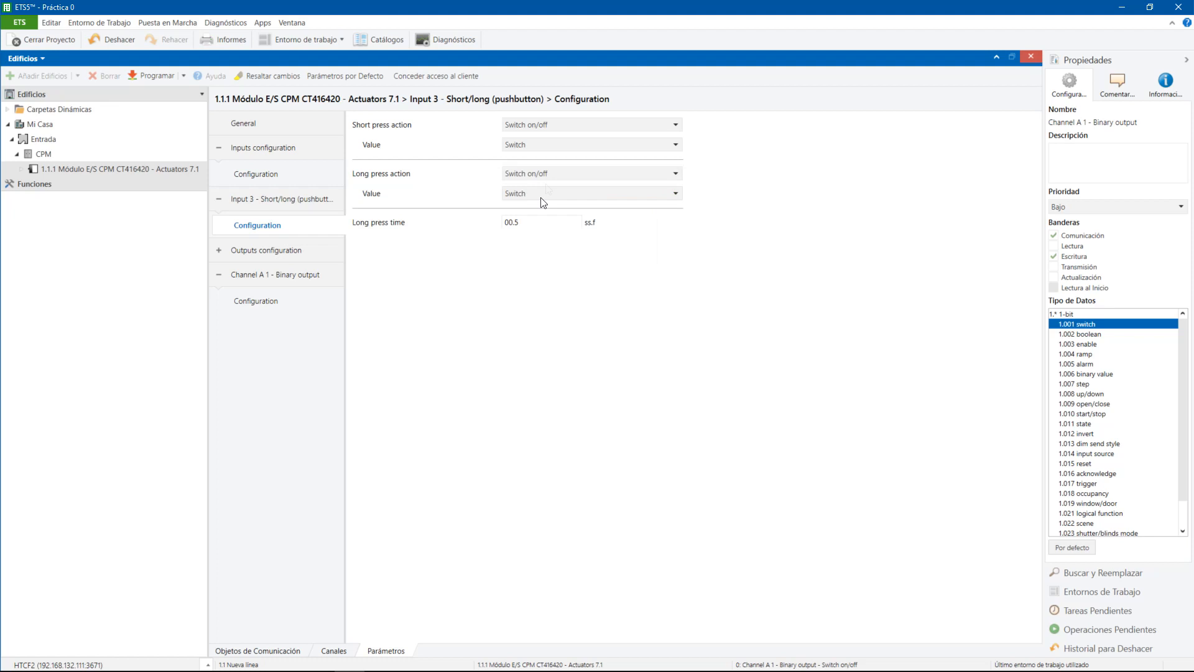
Set Input 3's long press time to 00.4 and its long press action to No action.
{"action": "left_click", "coordinate": [524, 223]}
{"action": "left_click", "coordinate": [524, 223]}
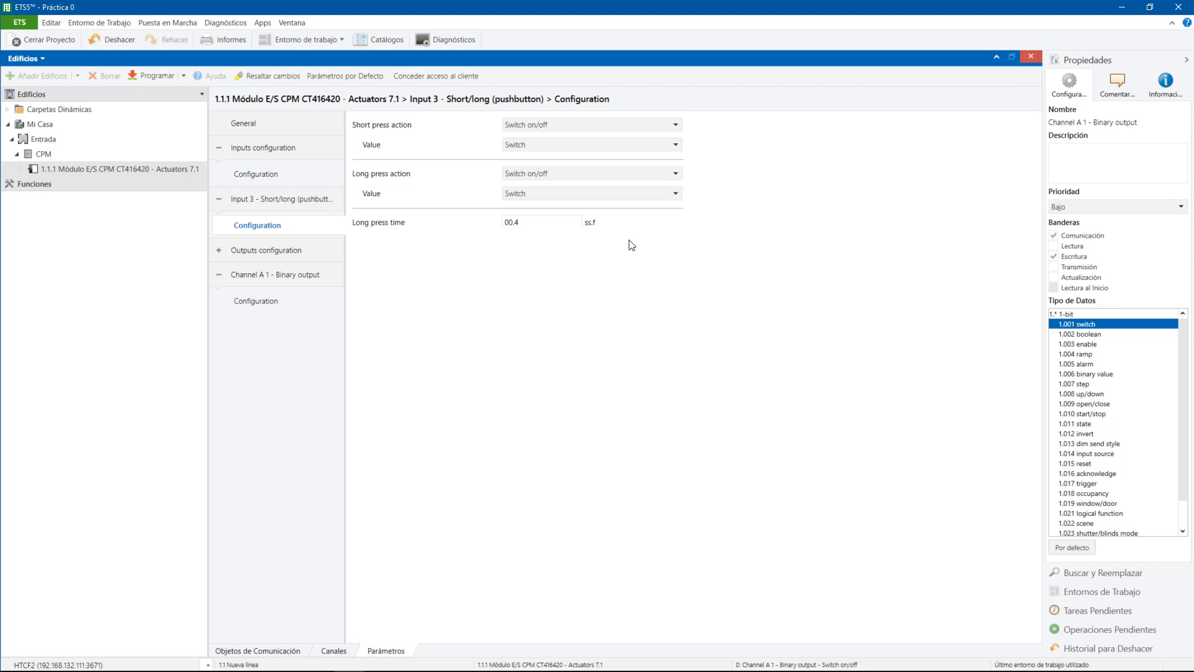
{"action": "left_click", "coordinate": [566, 176]}
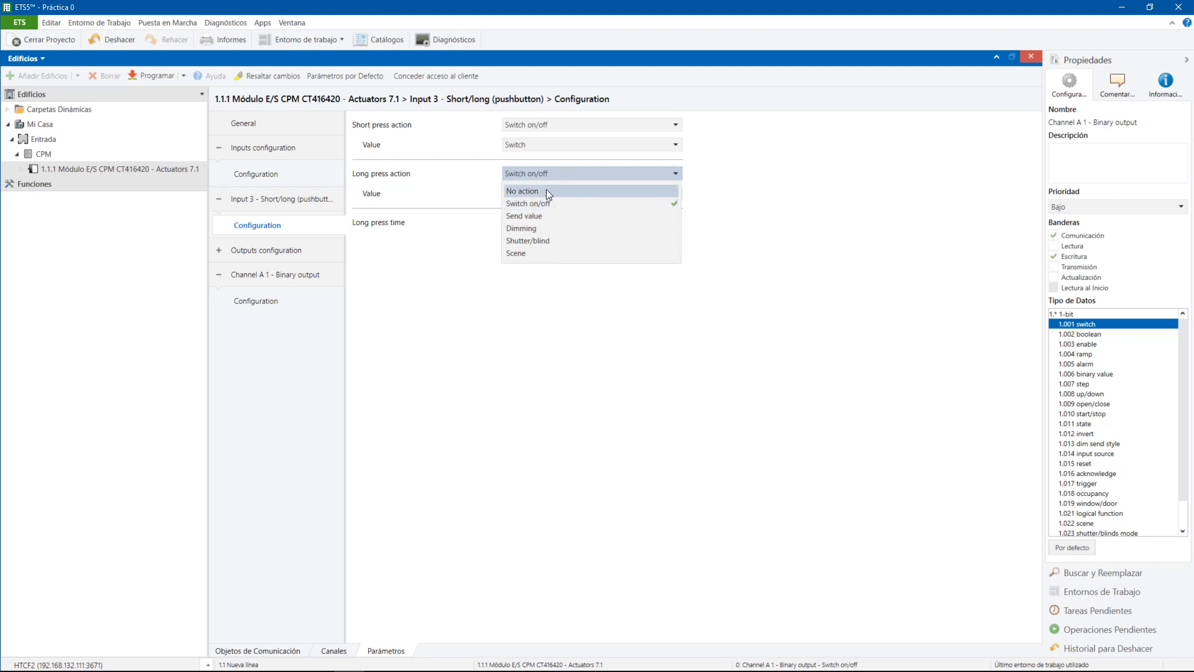
{"action": "left_click", "coordinate": [546, 191]}
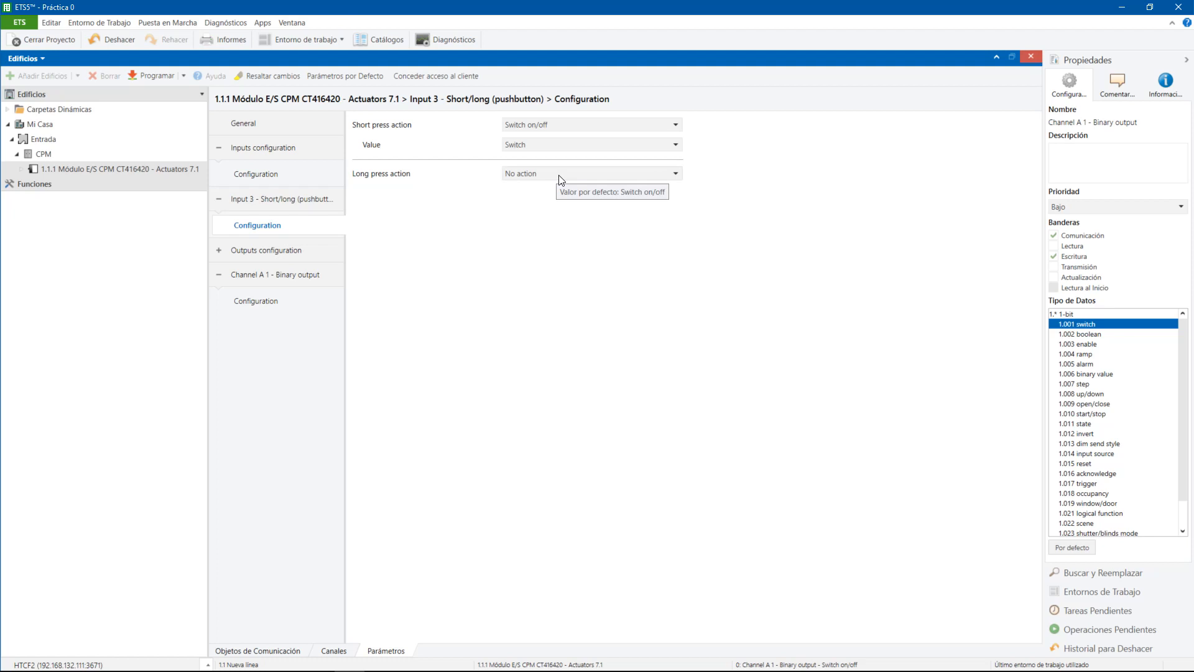
Show the module's communication objects and select Channel A 1 - Binary output Switch on/off together with Input 3 - Short press.
{"action": "left_click", "coordinate": [303, 654]}
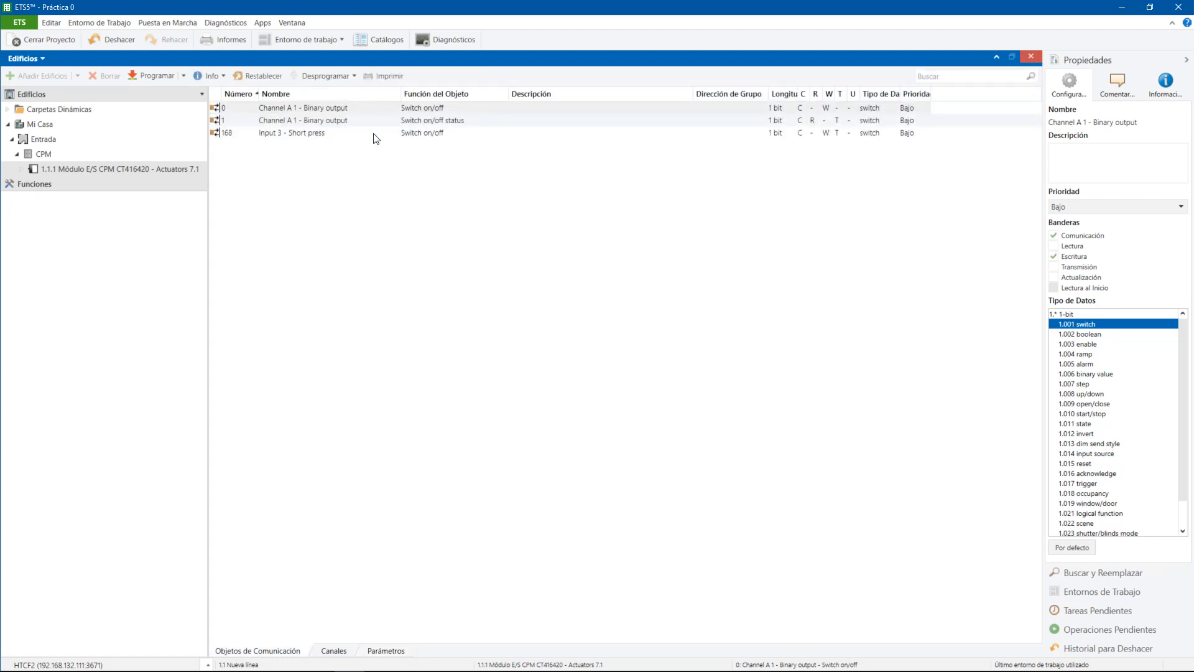
{"action": "left_click", "coordinate": [490, 122]}
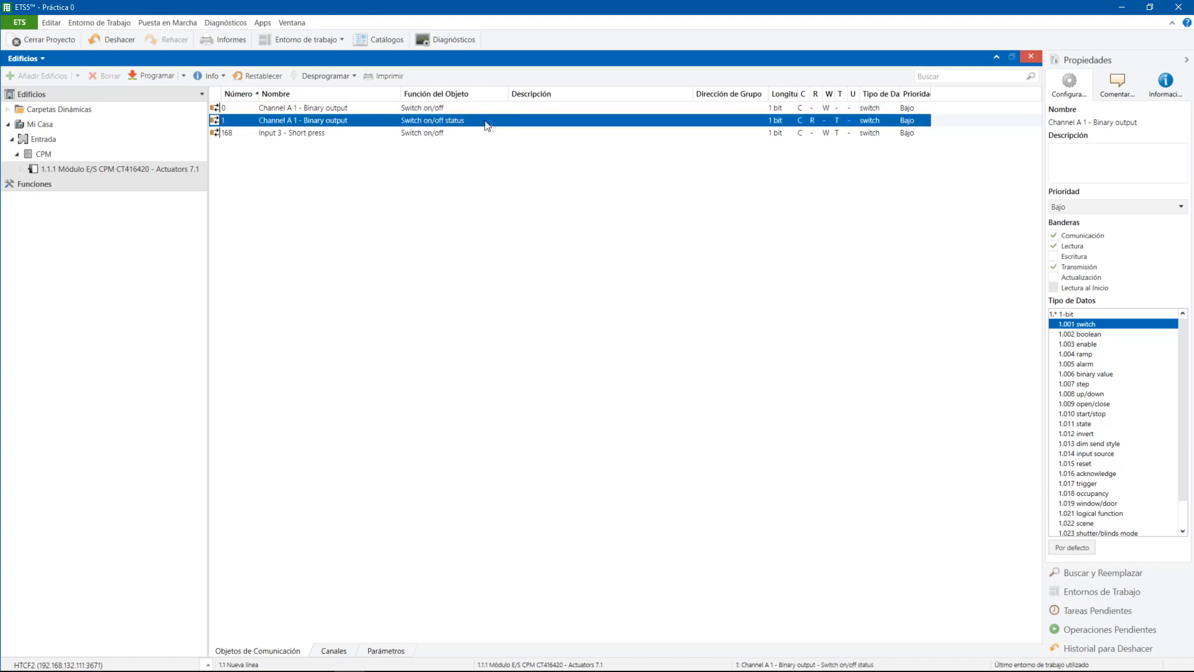
{"action": "left_click", "coordinate": [471, 112]}
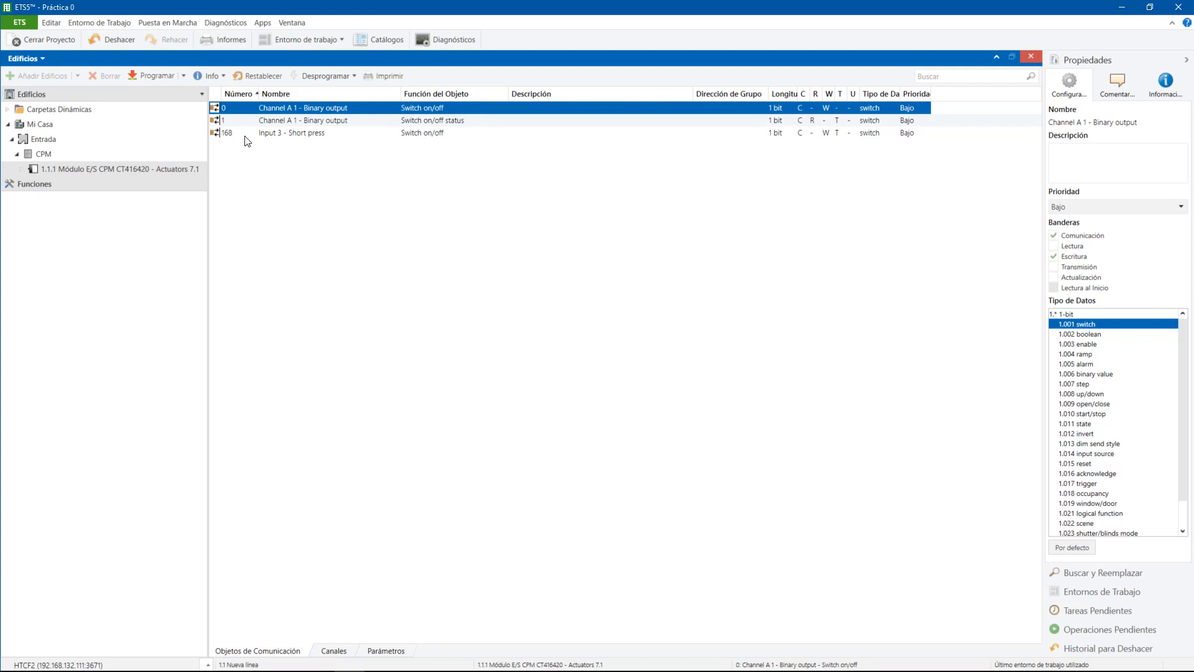
{"action": "left_click", "coordinate": [377, 133], "text": "ctrl"}
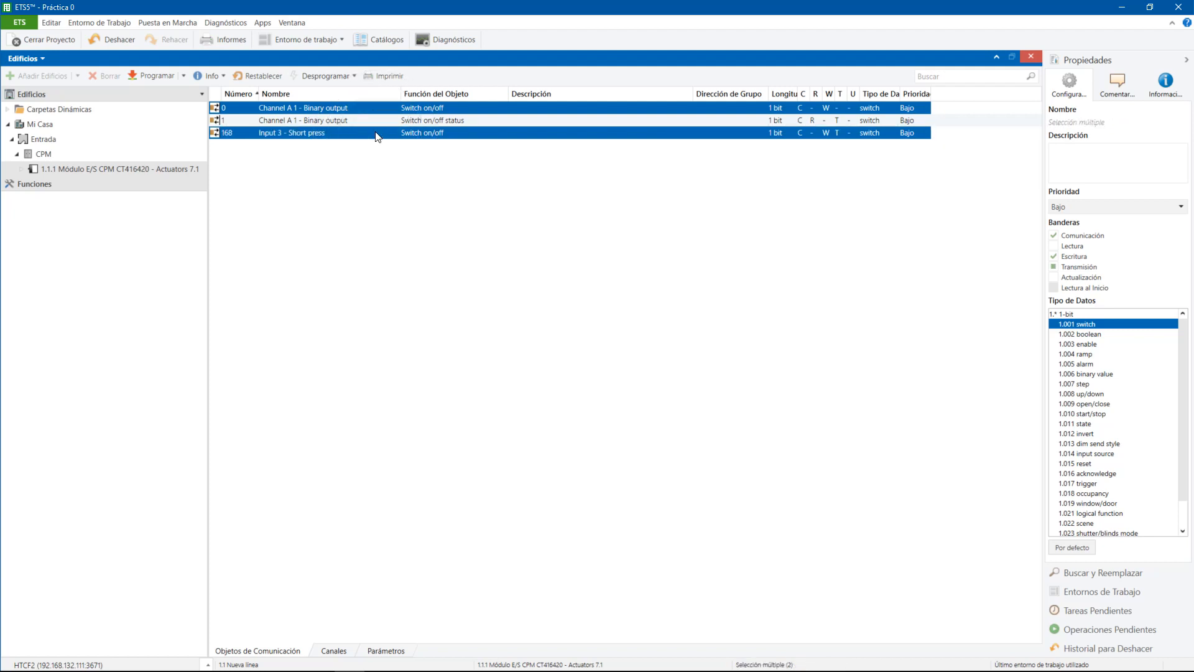
Open a new Direcciones de Grupo panel alongside the Edificios panel.
{"action": "left_click", "coordinate": [41, 58]}
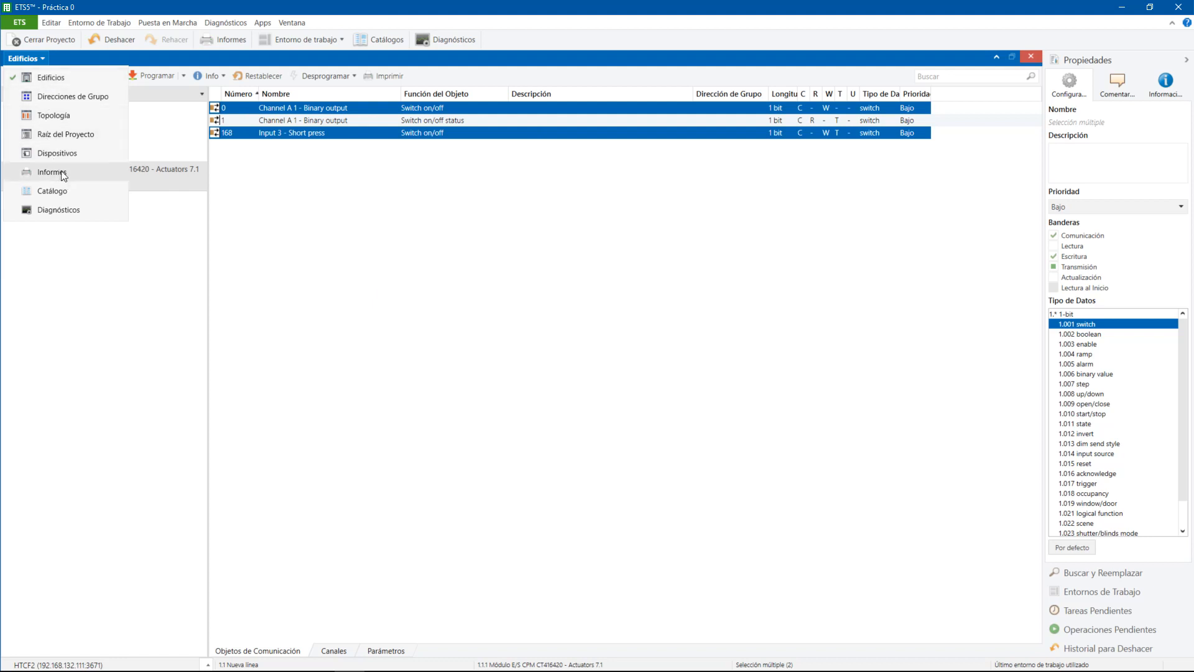
{"action": "left_click", "coordinate": [519, 34]}
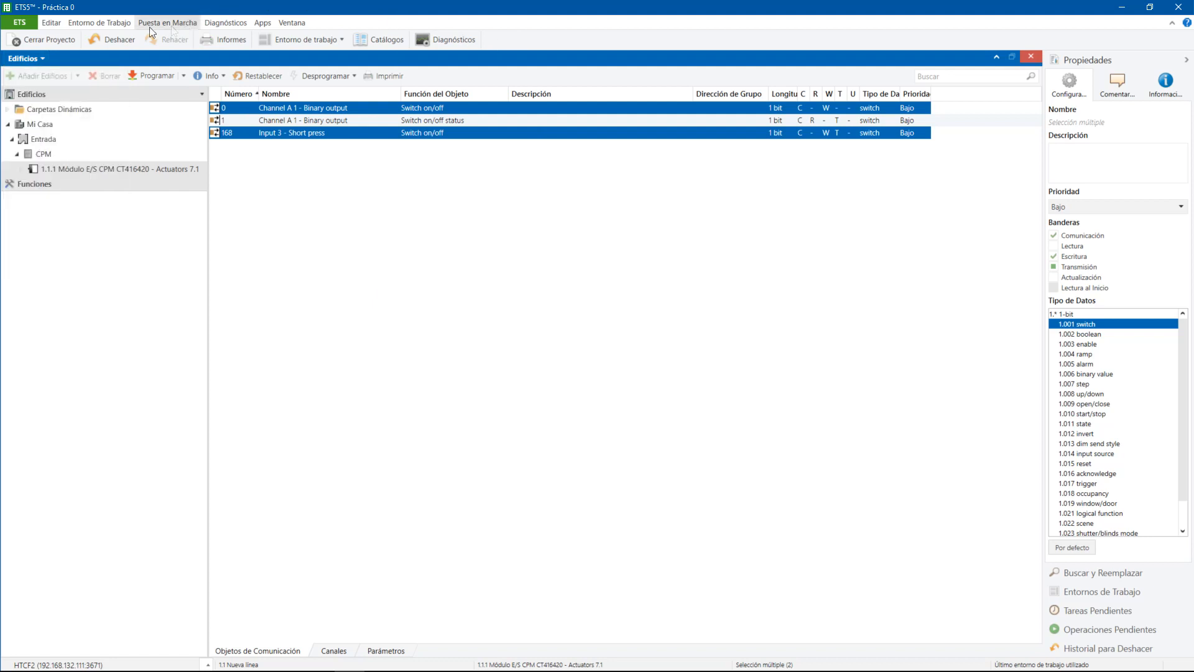
{"action": "left_click", "coordinate": [117, 25]}
{"action": "left_click", "coordinate": [300, 45]}
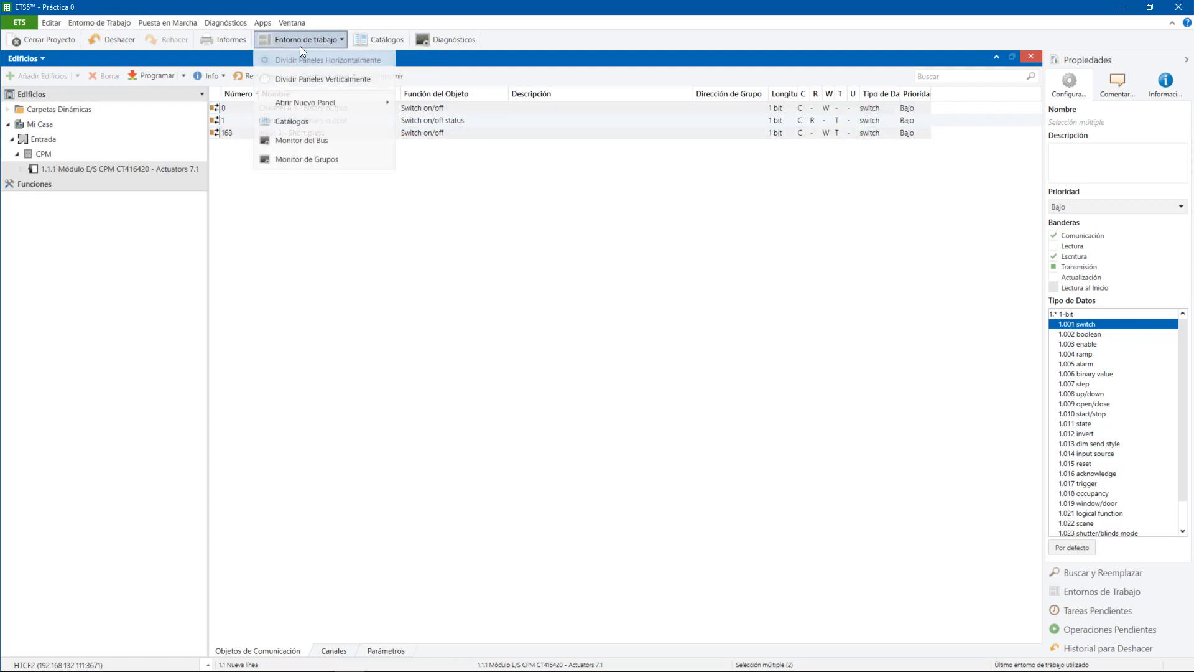
{"action": "mouse_move", "coordinate": [326, 105]}
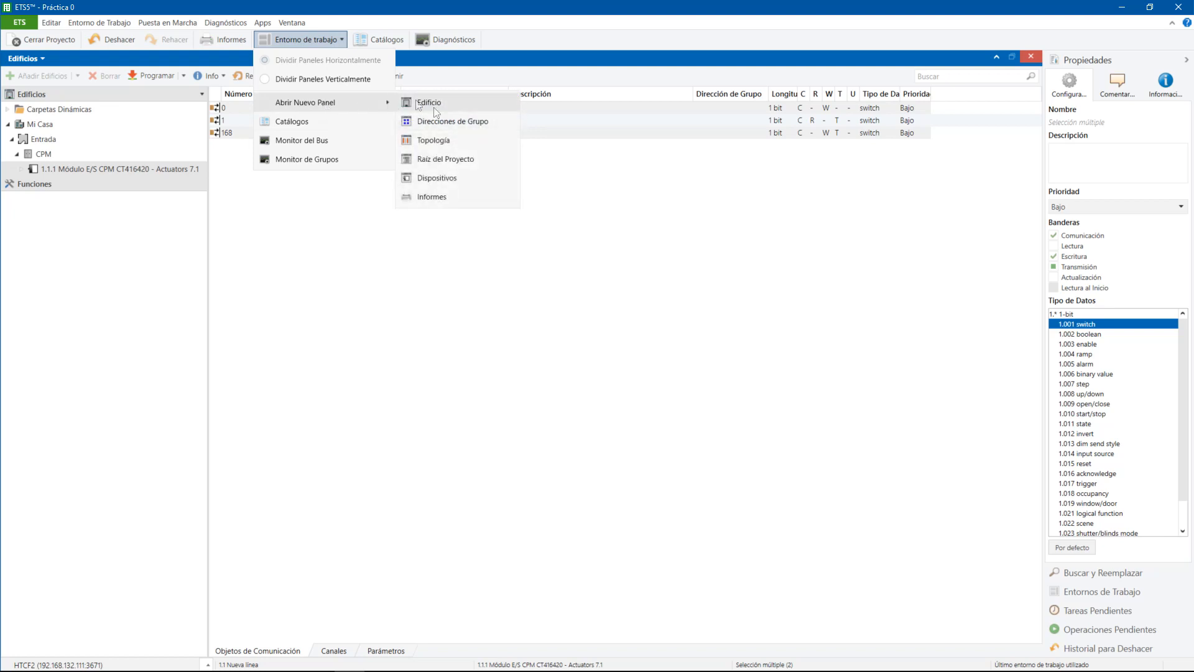
{"action": "left_click", "coordinate": [439, 122]}
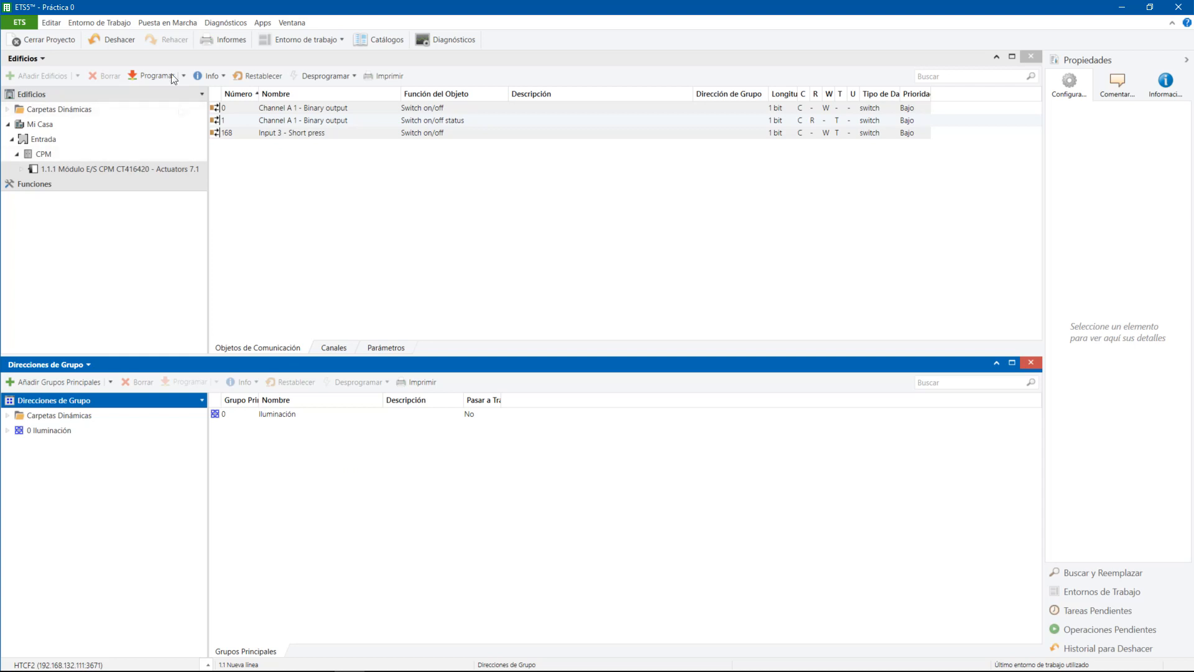
{"action": "left_click", "coordinate": [124, 21]}
{"action": "left_click", "coordinate": [115, 25]}
{"action": "left_click", "coordinate": [114, 25]}
{"action": "left_click", "coordinate": [113, 25]}
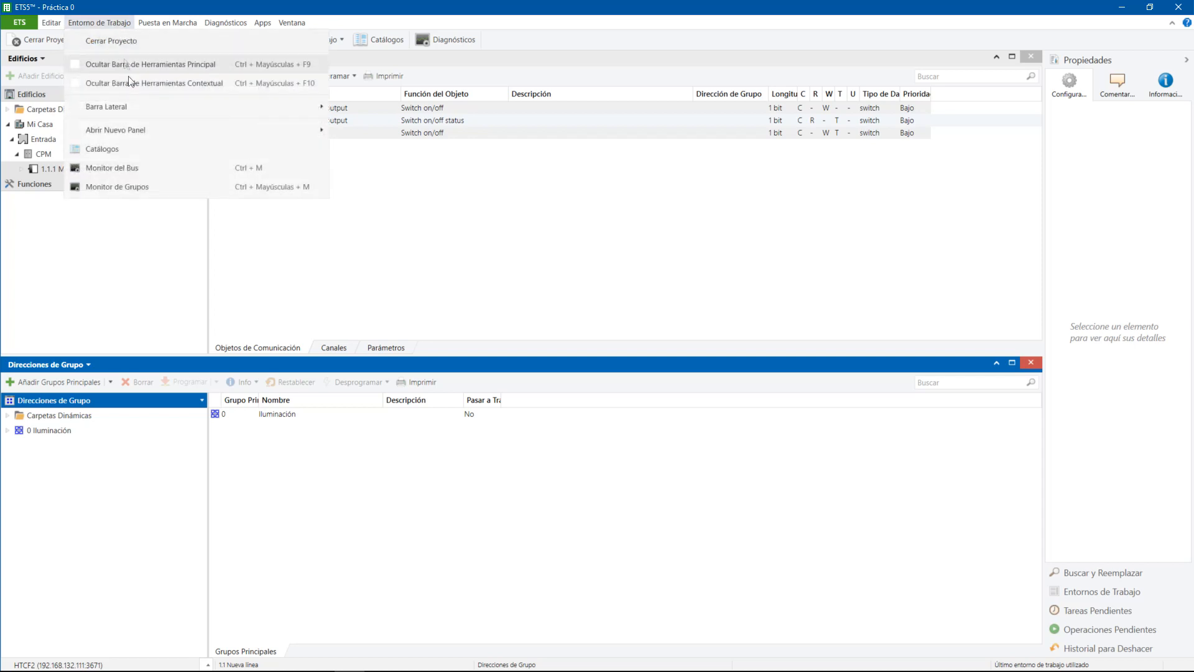
{"action": "mouse_move", "coordinate": [138, 136]}
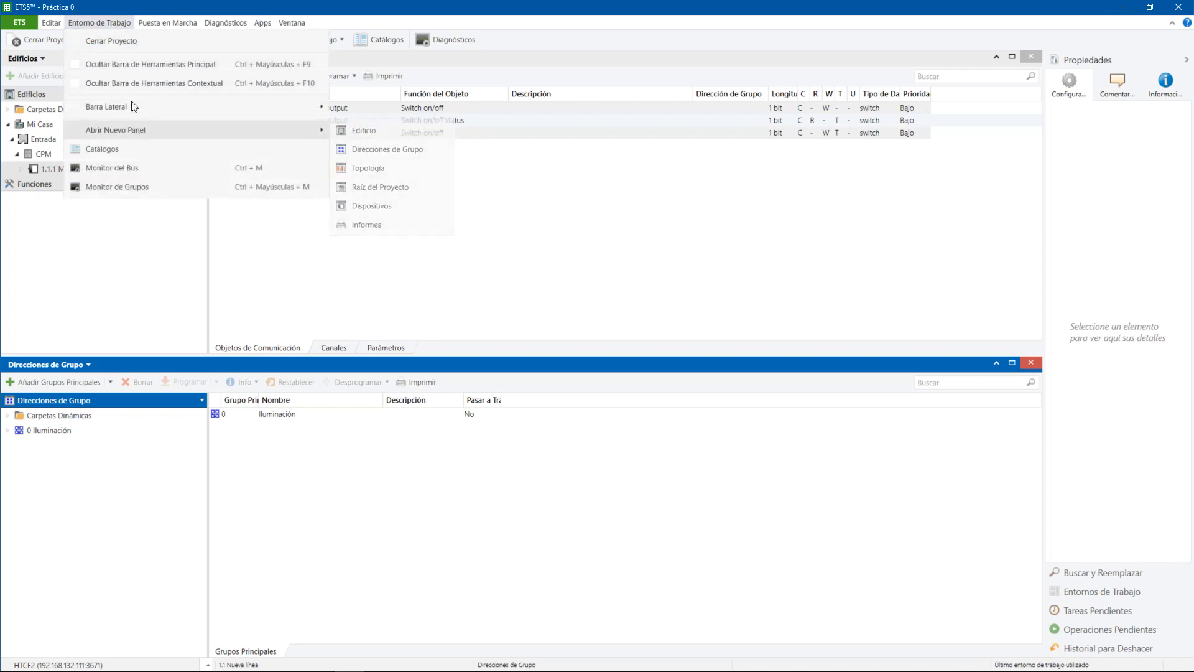
{"action": "mouse_move", "coordinate": [263, 23]}
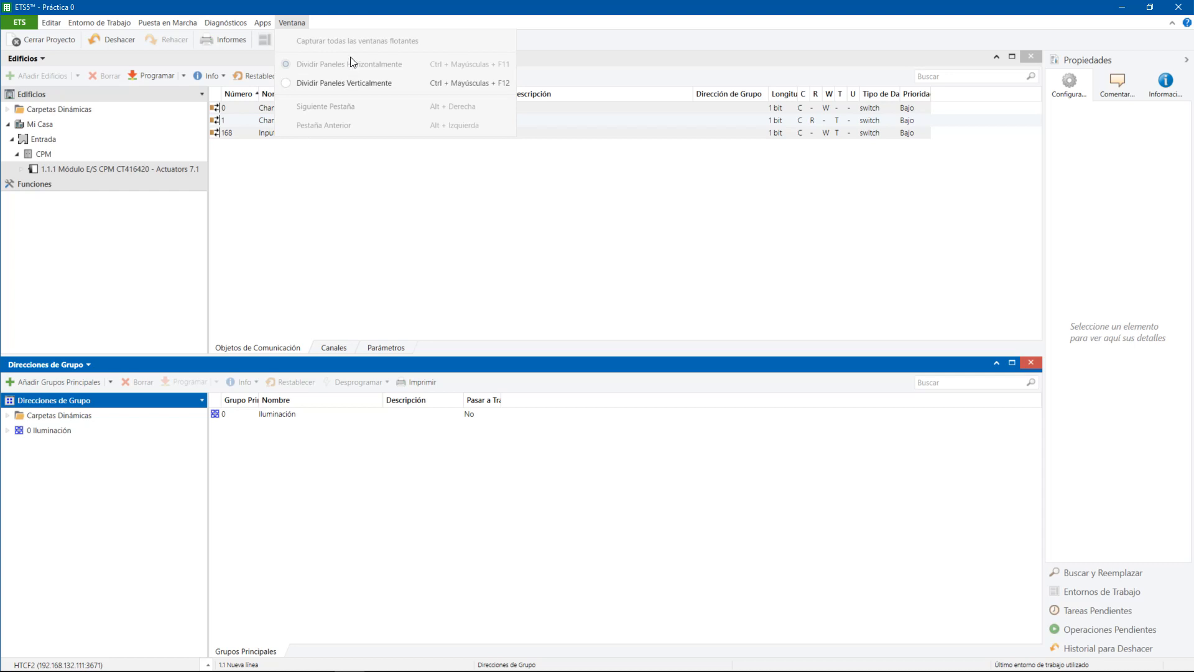
{"action": "left_click", "coordinate": [558, 36]}
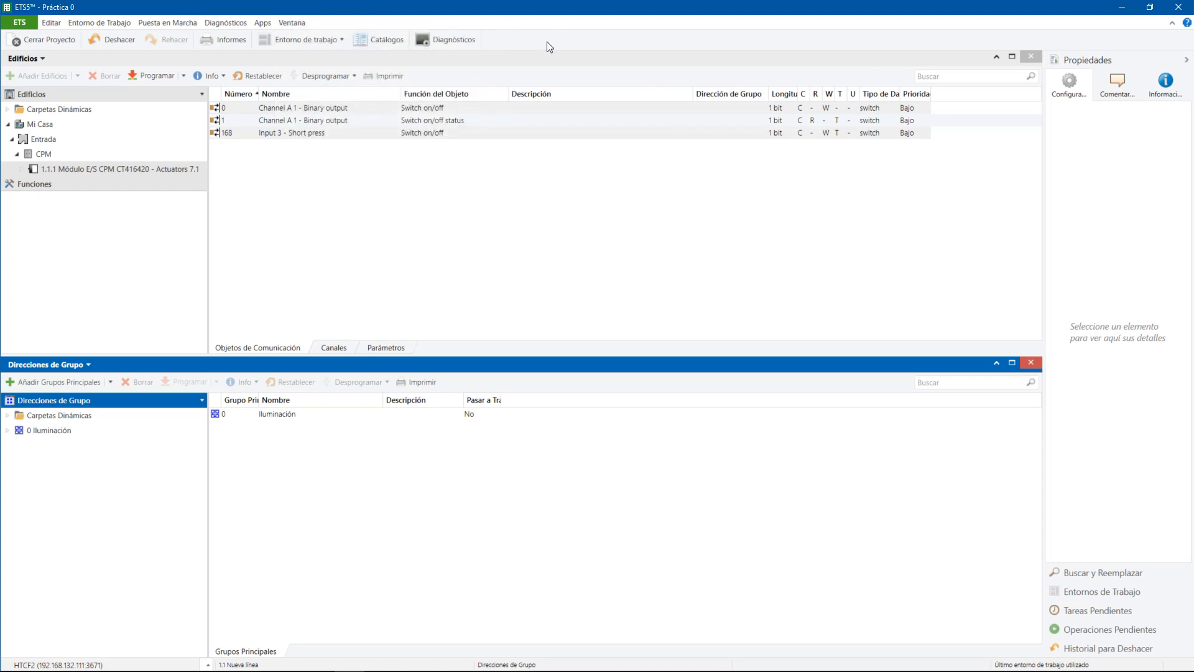
{"action": "left_click", "coordinate": [143, 60]}
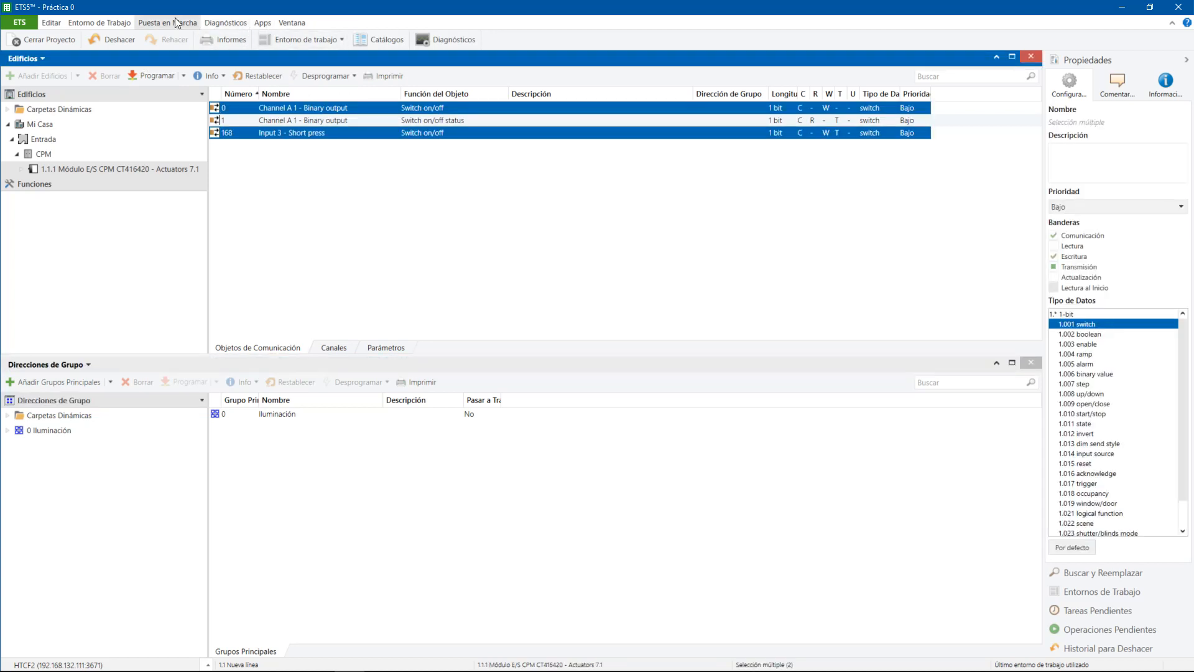
{"action": "left_click", "coordinate": [294, 23]}
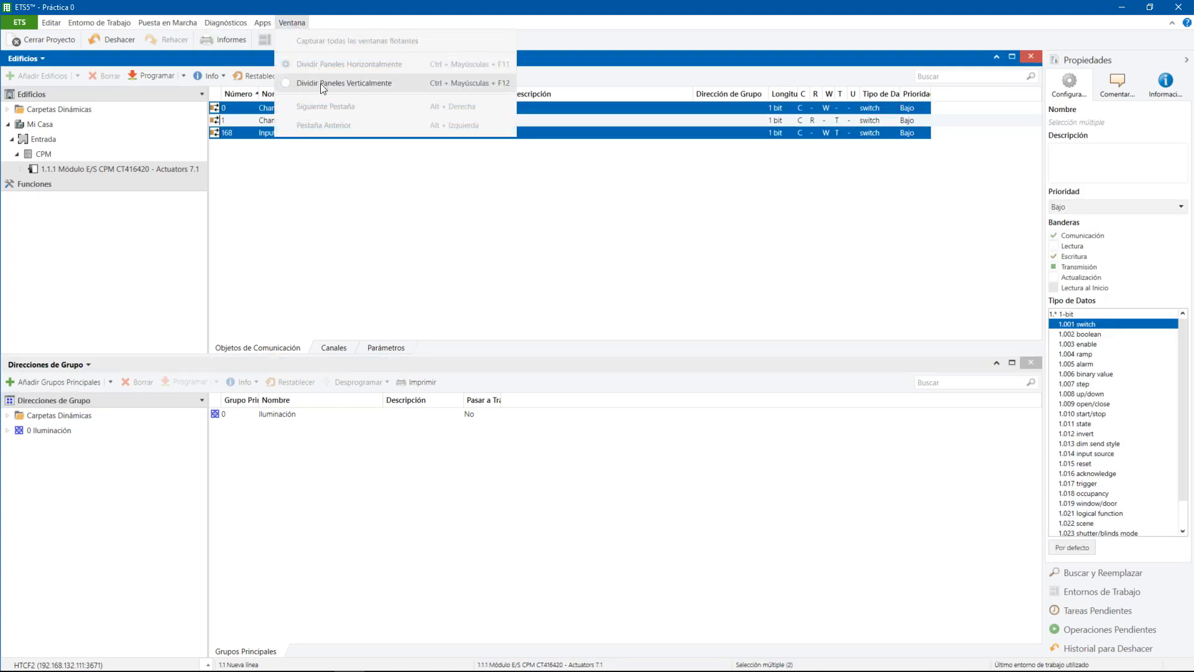
{"action": "left_click", "coordinate": [390, 199]}
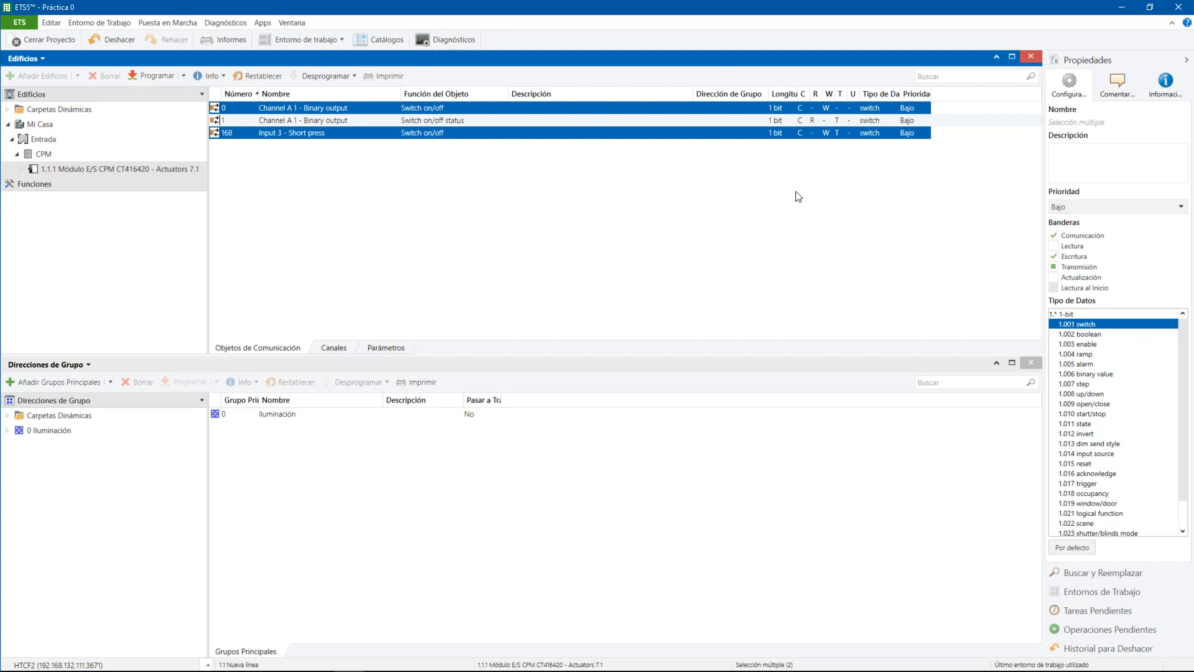
Select the 1.1.1 module and expand the Iluminación main group and its Conmutación middle group to show the group addresses.
{"action": "left_click", "coordinate": [118, 172]}
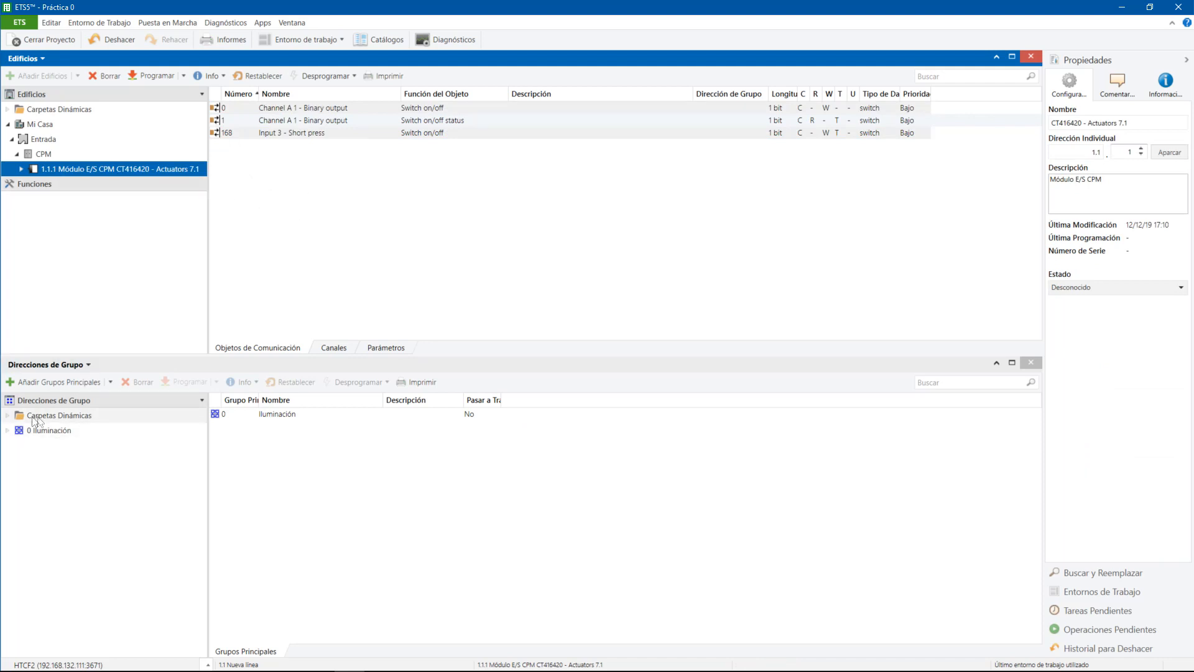
{"action": "left_click", "coordinate": [8, 430]}
{"action": "left_click", "coordinate": [12, 445]}
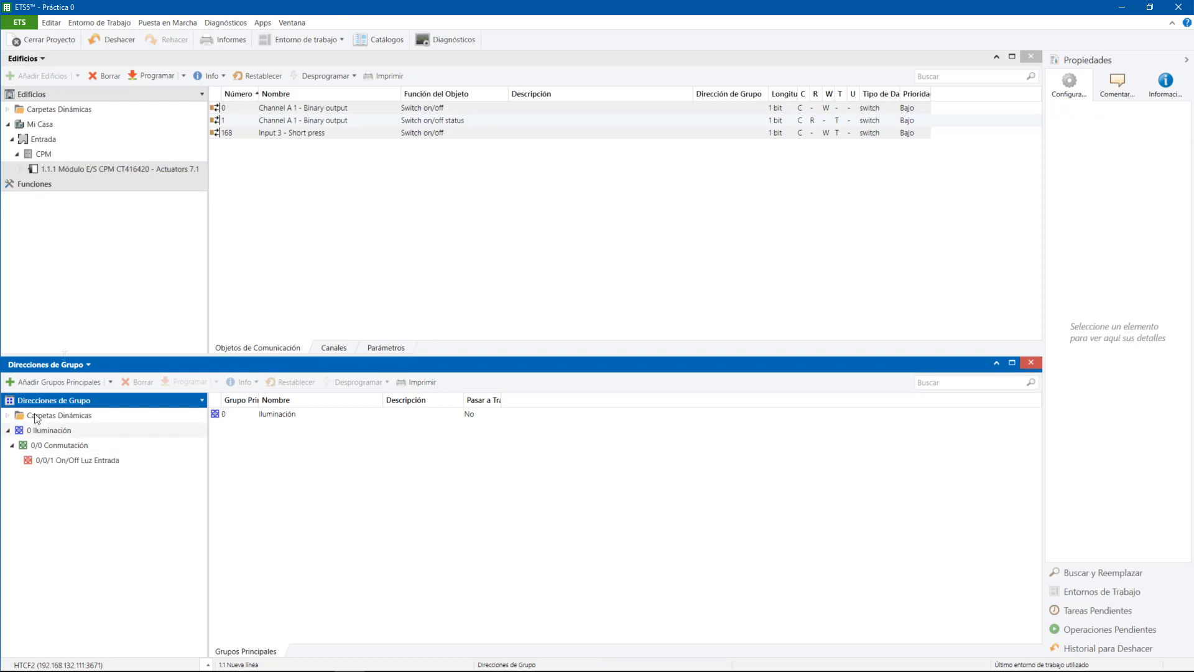
Link the Input 3 - Short press object to group address 0/0/1 On/Off Luz Entrada and show that address's associations.
{"action": "left_click", "coordinate": [266, 133]}
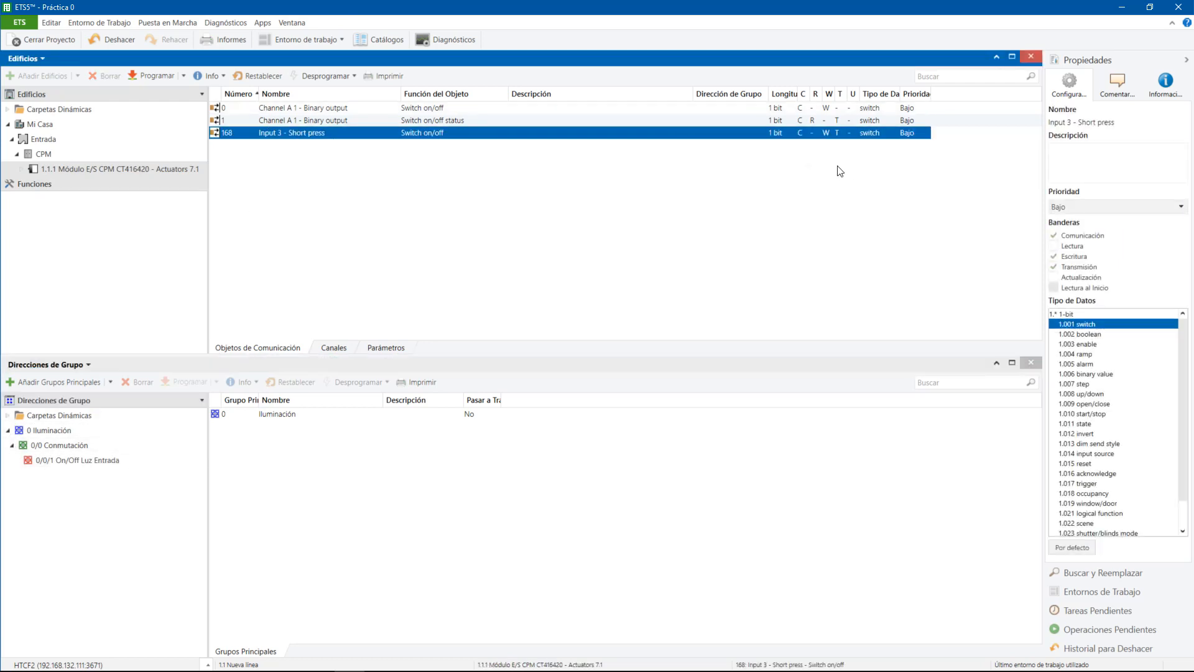
{"action": "key", "text": "ctrl"}
{"action": "left_click", "coordinate": [348, 108]}
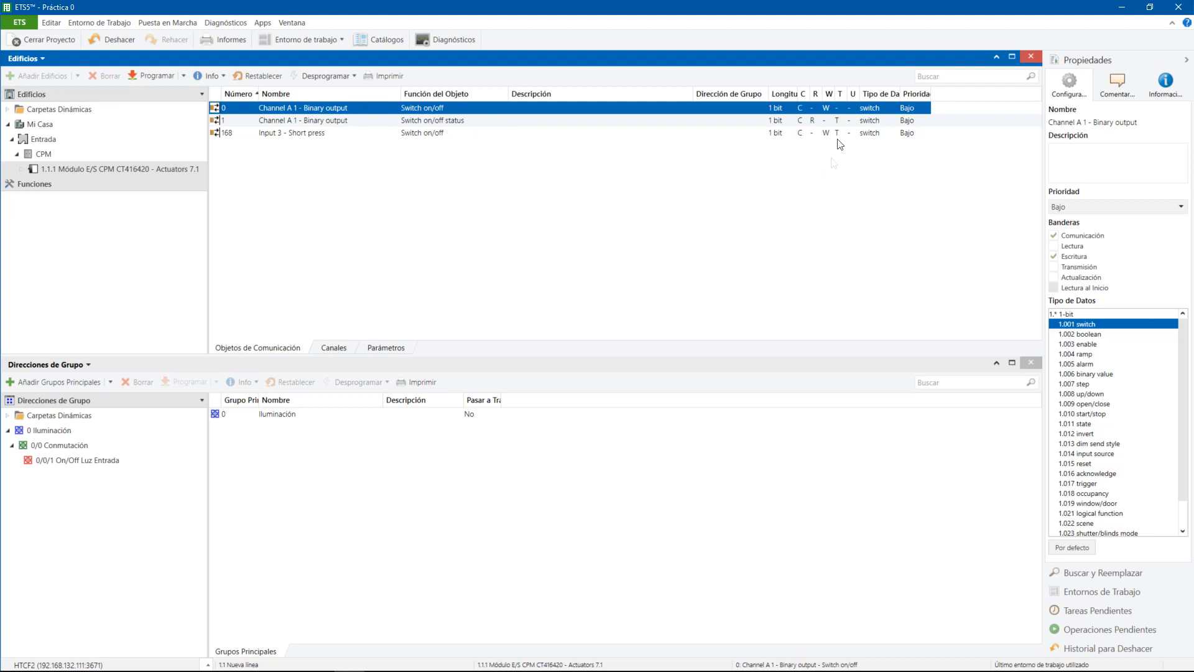
{"action": "left_click", "coordinate": [372, 134], "text": "ctrl"}
{"action": "left_click", "coordinate": [372, 133]}
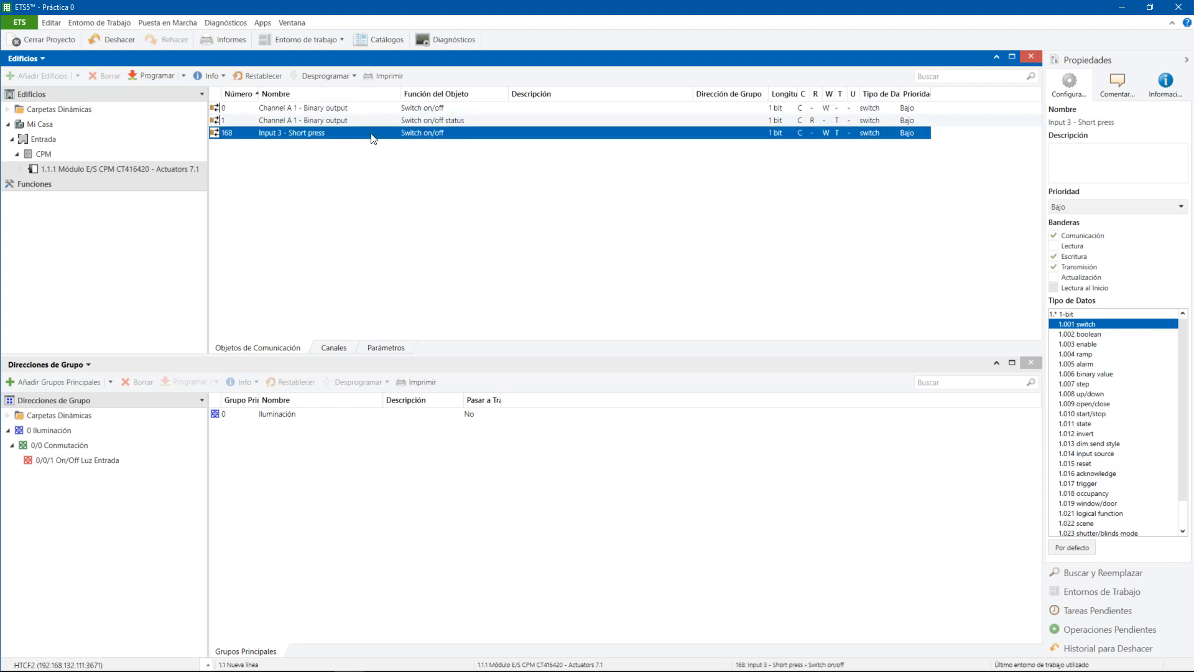
{"action": "left_click_drag", "start_coordinate": [372, 135], "coordinate": [109, 459]}
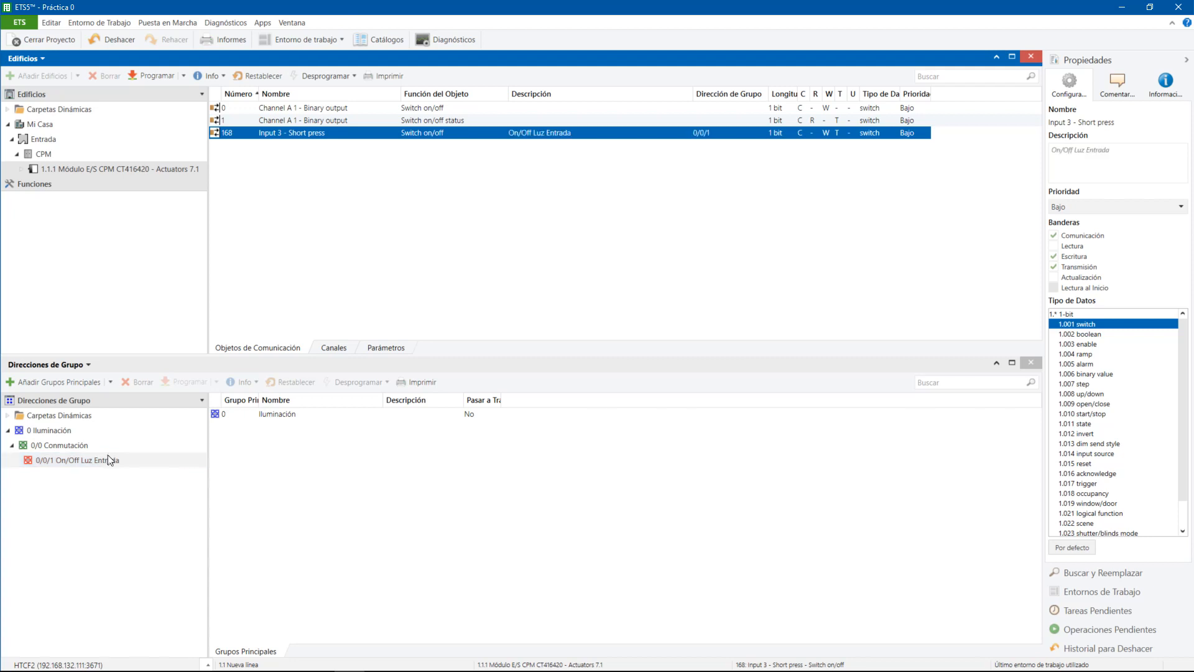
{"action": "left_click", "coordinate": [109, 460]}
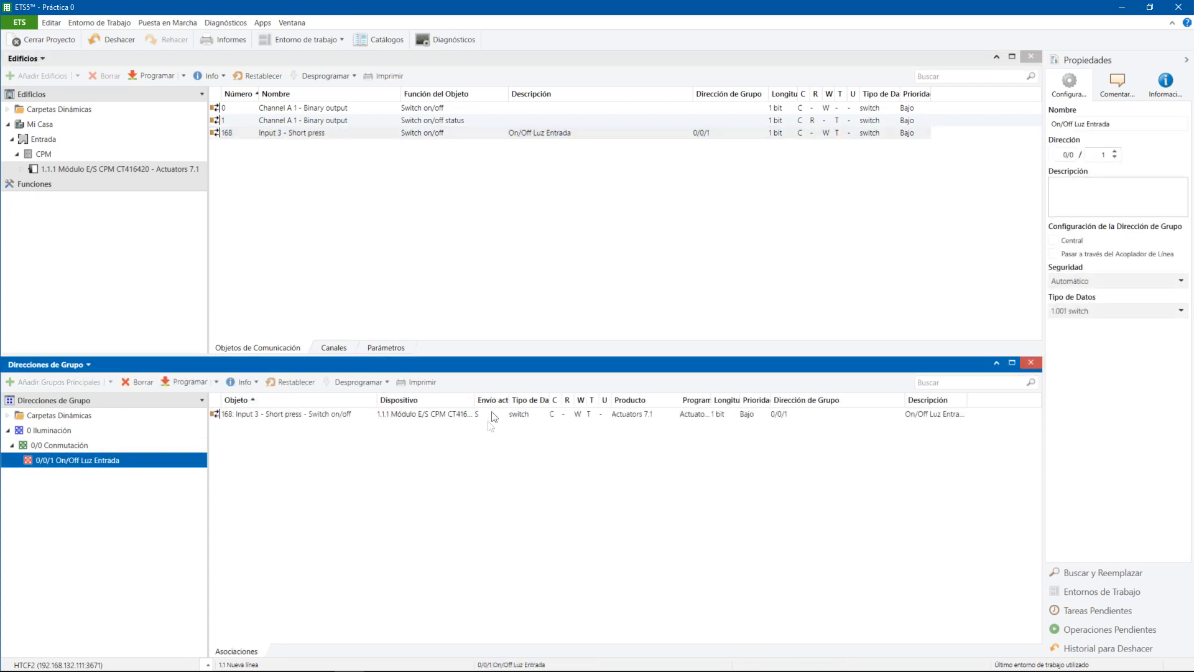
Adjust the widths of the Dispositivo and Objeto columns in the associations list of group address 0/0/1.
{"action": "left_click_drag", "start_coordinate": [478, 400], "coordinate": [526, 402]}
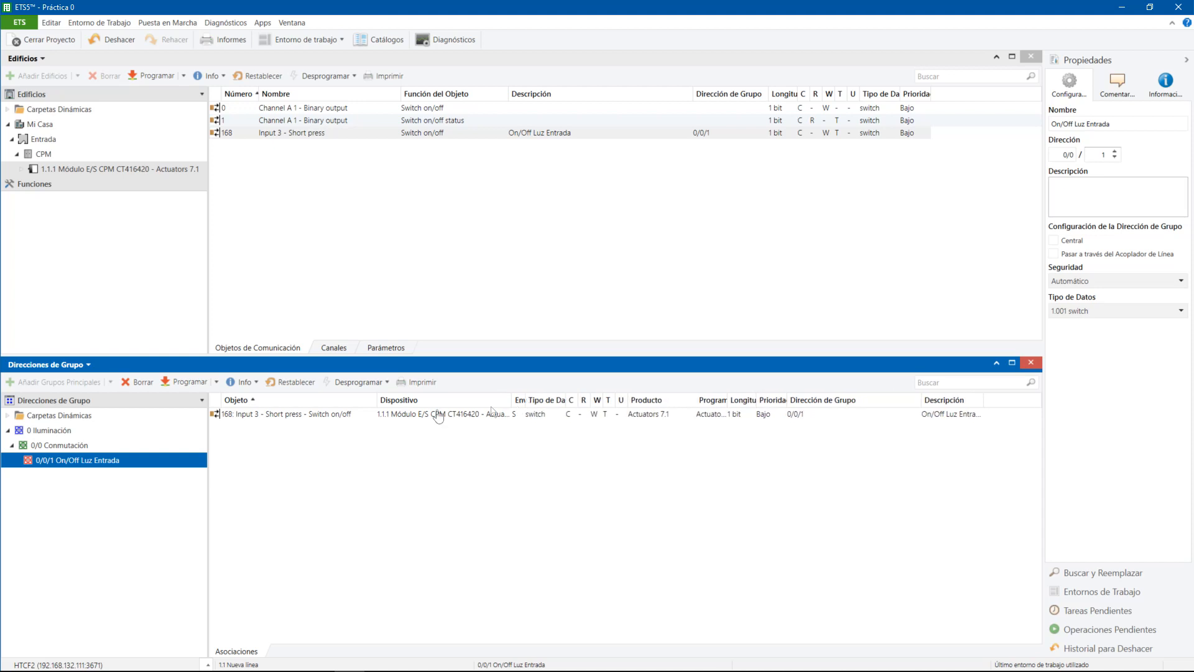
{"action": "mouse_move", "coordinate": [377, 396]}
{"action": "left_mouse_down"}
{"action": "mouse_move", "coordinate": [348, 395]}
{"action": "mouse_move", "coordinate": [362, 395]}
{"action": "left_mouse_up"}
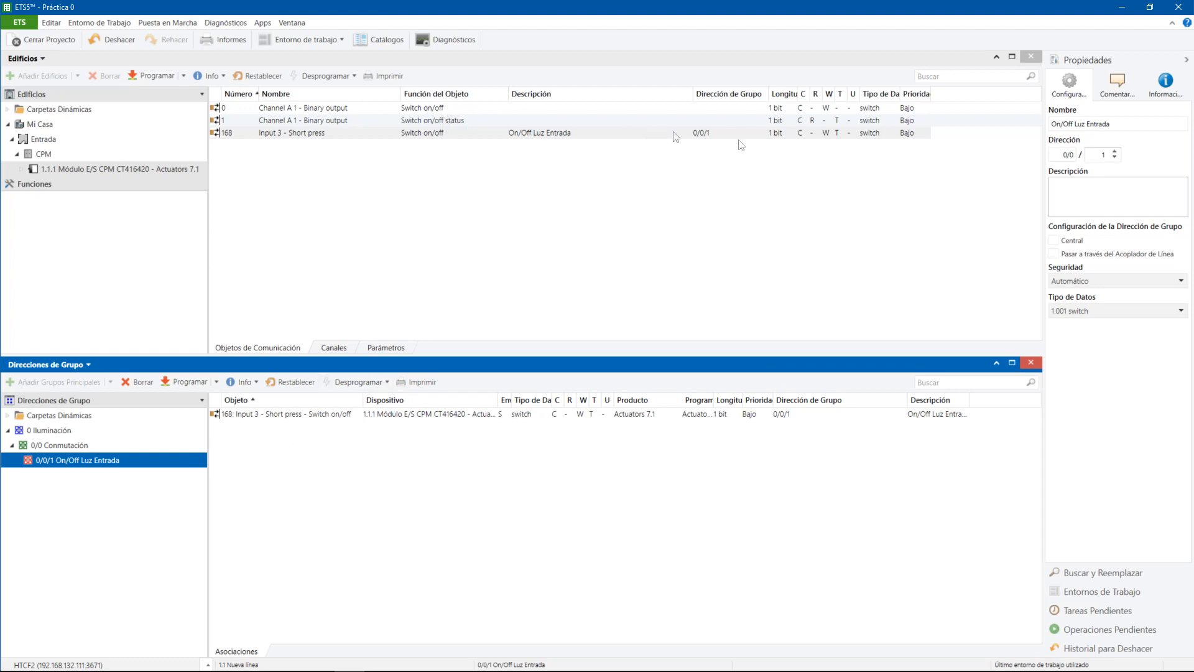
Link the Channel A 1 - Binary output Switch on/off object to 0/0/1 On/Off Luz Entrada, and undo both this link and the Input 3 link.
{"action": "mouse_move", "coordinate": [707, 134]}
{"action": "left_click", "coordinate": [495, 108]}
{"action": "left_click_drag", "start_coordinate": [483, 114], "coordinate": [111, 460]}
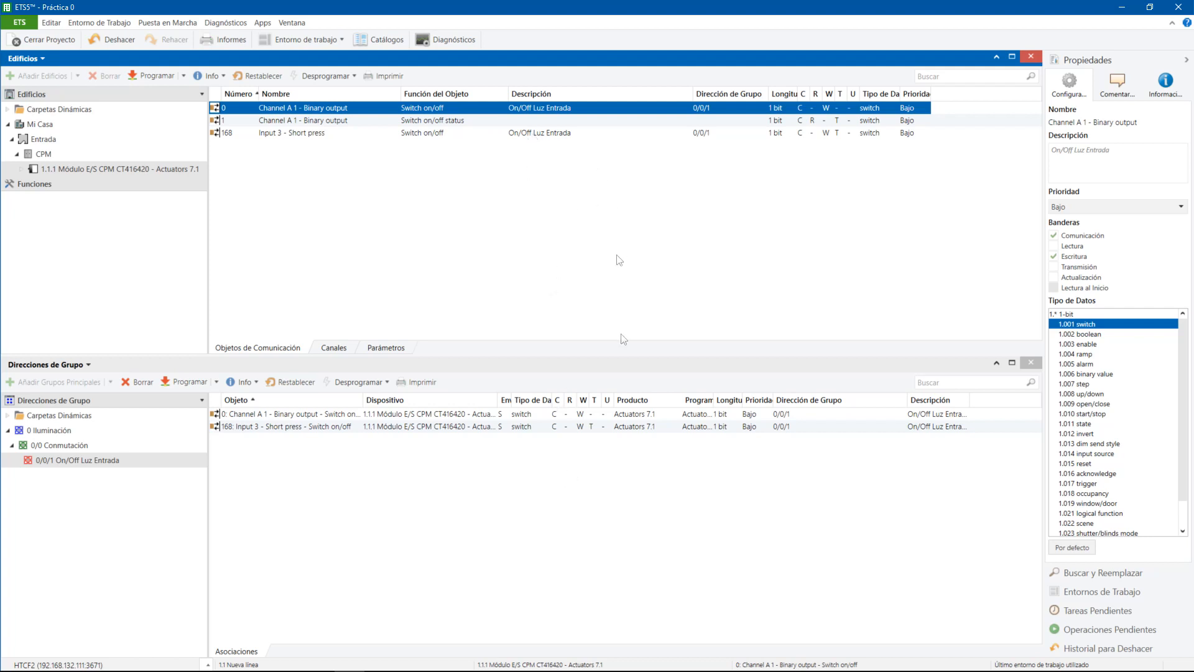
{"action": "key", "text": "ctrl+z"}
{"action": "key", "text": "ctrl+z"}
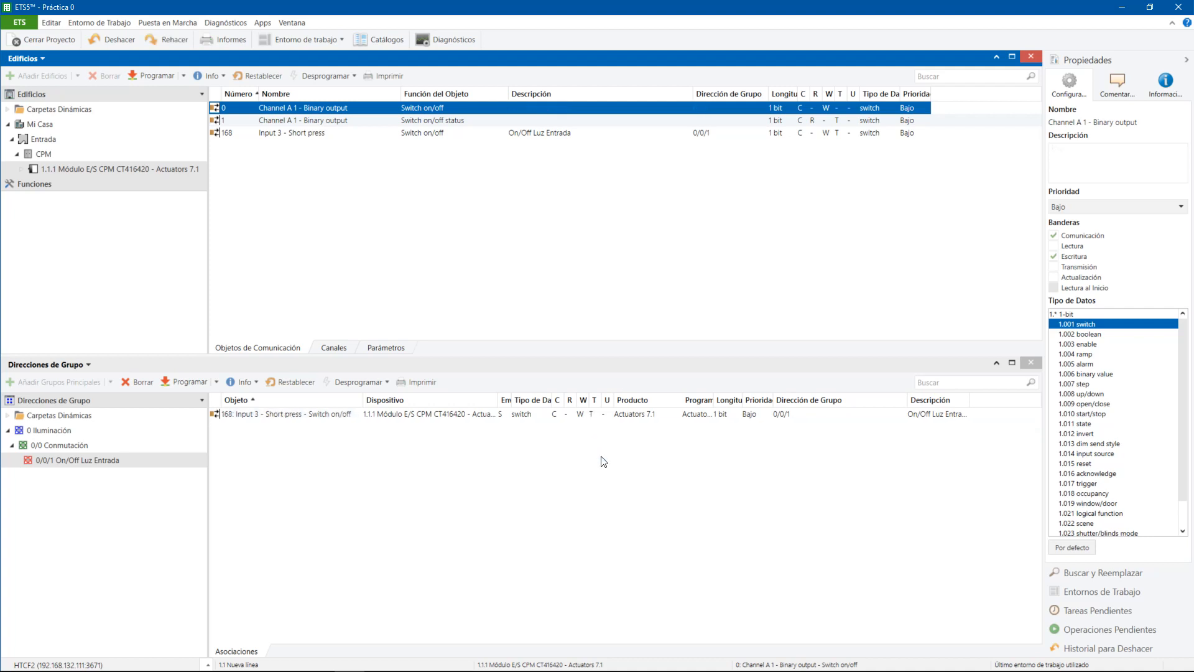
Link Input 3 - Short press and Channel A 1 - Binary output Switch on/off together to 0/0/1 On/Off Luz Entrada, and widen the associations' Dispositivo column.
{"action": "left_click", "coordinate": [366, 133]}
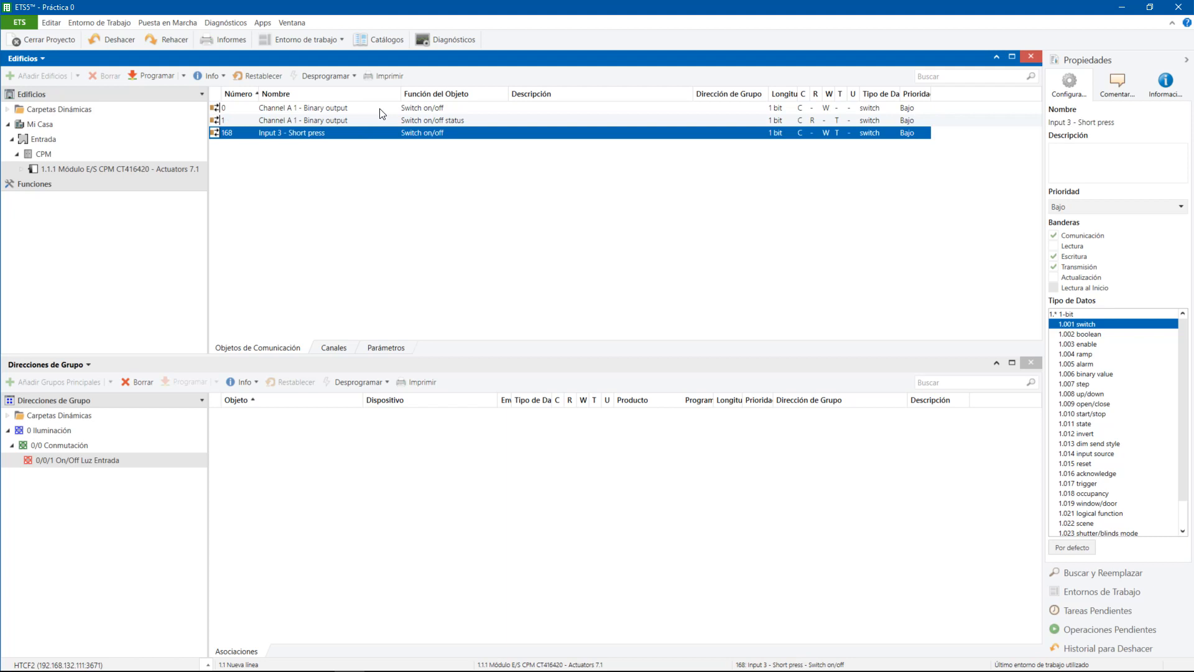
{"action": "left_click", "coordinate": [380, 109], "text": "ctrl"}
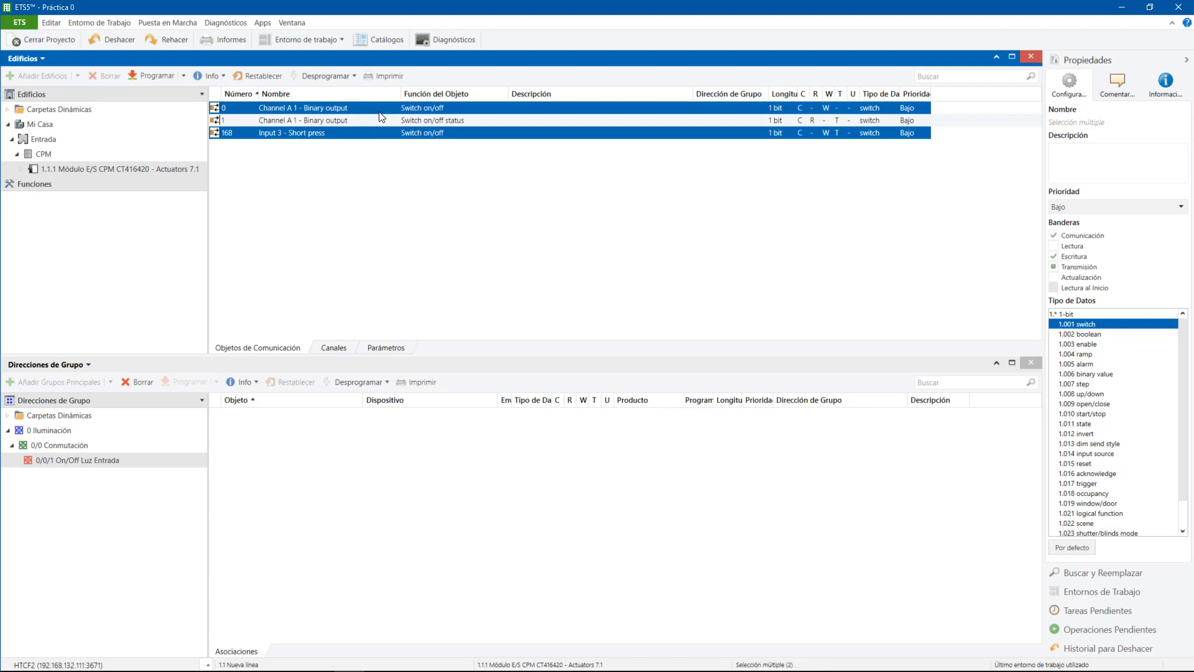
{"action": "left_click_drag", "start_coordinate": [392, 138], "coordinate": [109, 454]}
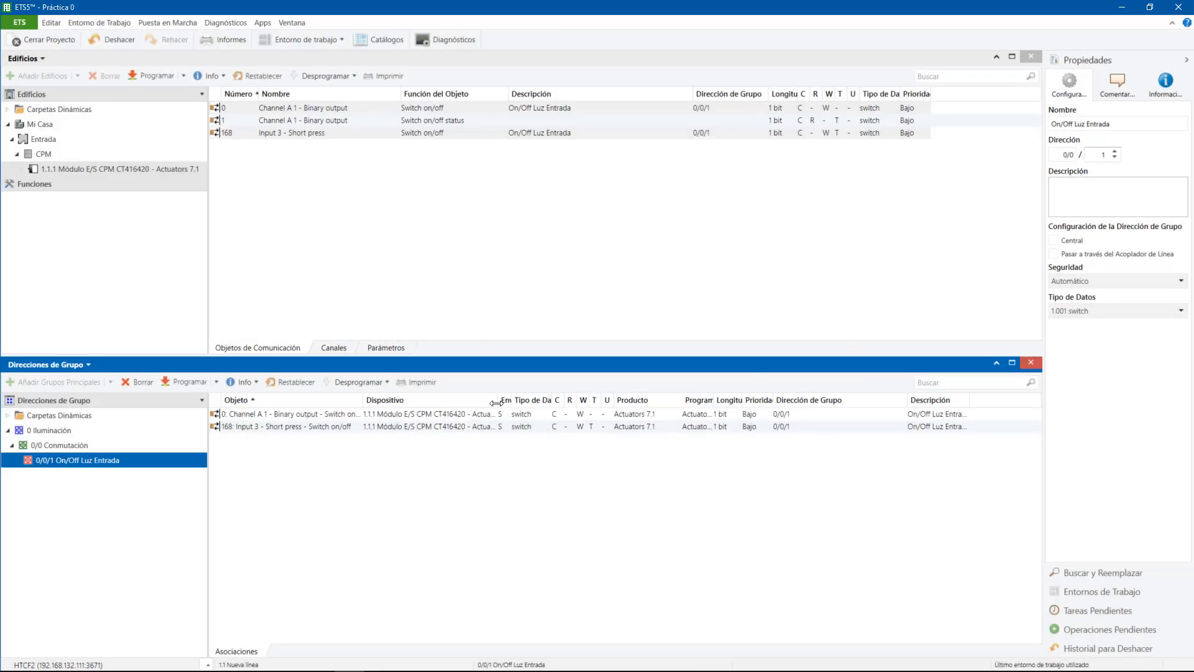
{"action": "left_click_drag", "start_coordinate": [498, 400], "coordinate": [534, 395]}
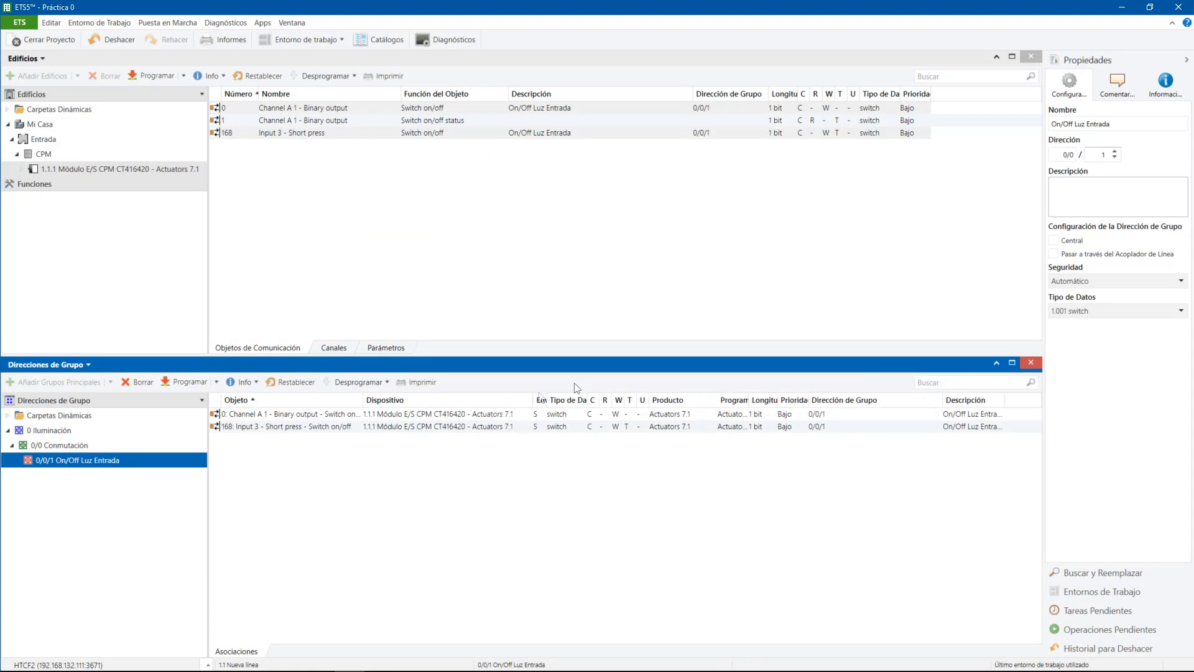